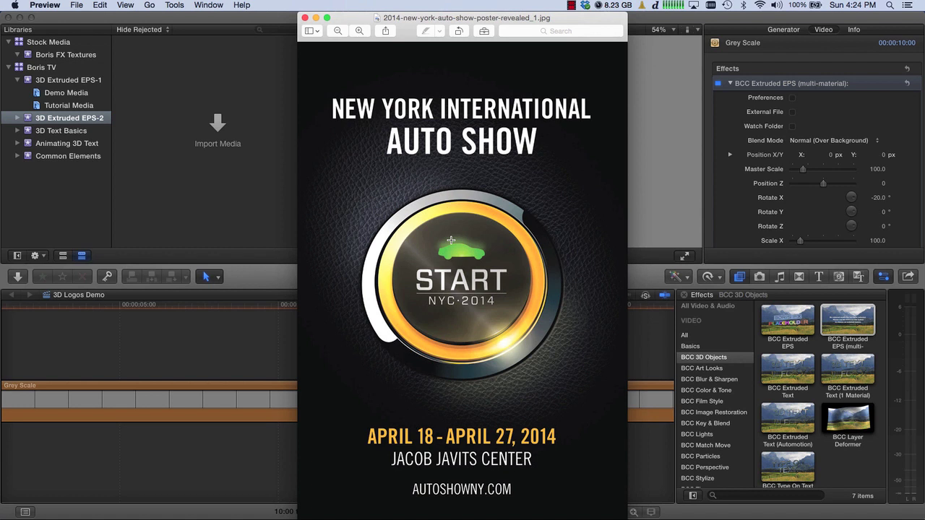
# Switch to Final Cut Pro and create a project named 3D Car Show Demo in the 3D Extruded EPS-2 event.
pyautogui.click(639, 111)
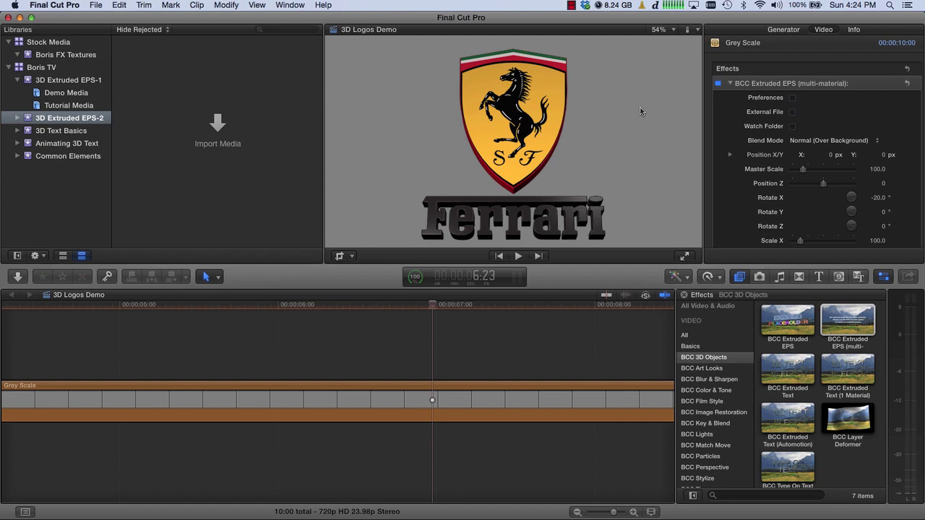
pyautogui.click(58, 121)
pyautogui.press('super+n')
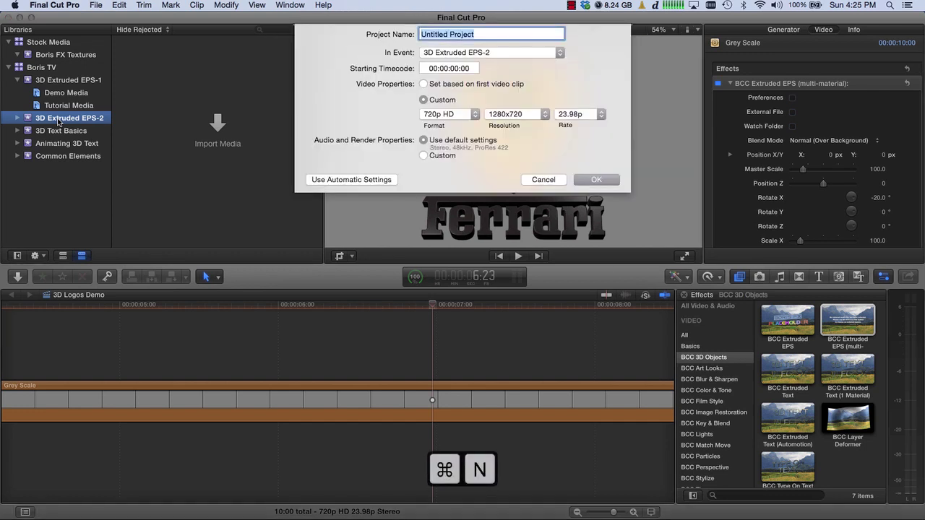
pyautogui.write('3D Car')
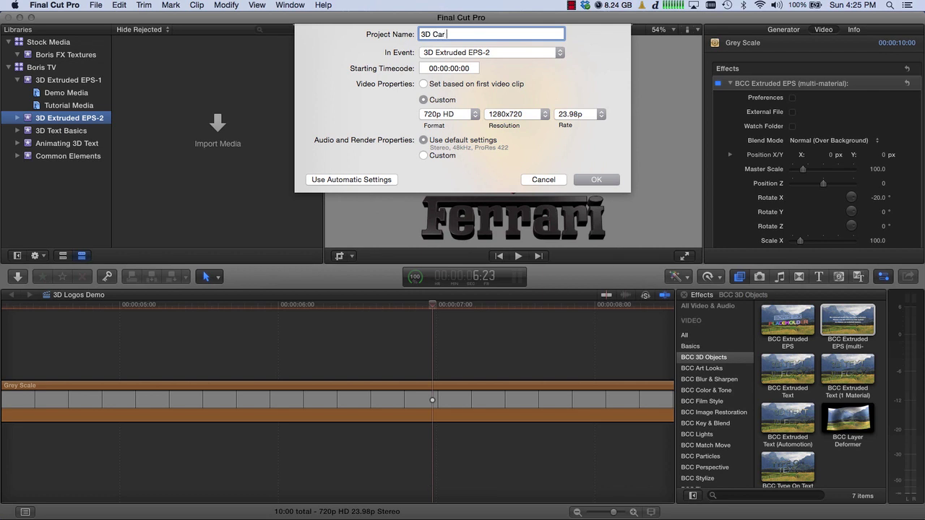
pyautogui.write(' Show Demo')
pyautogui.press('Return')
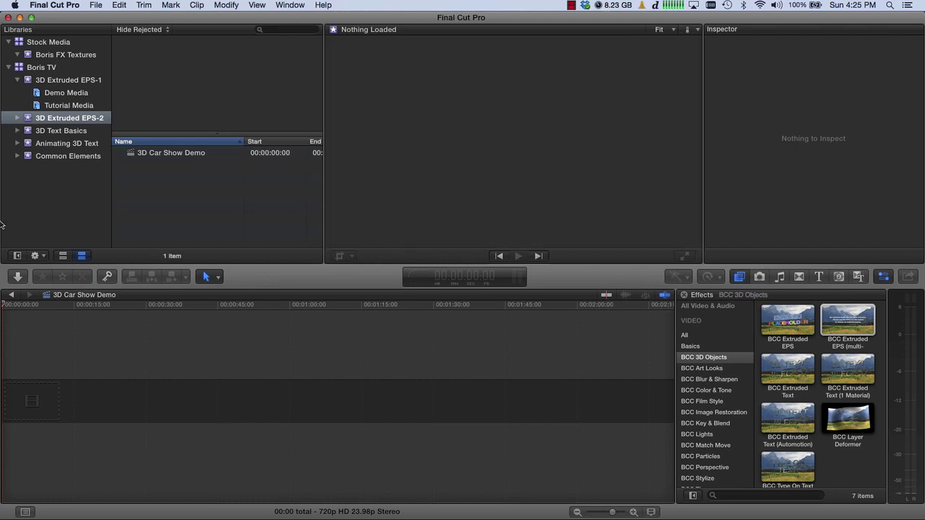
# Open media import, preview Start-button.png in the eps folder, and select start-button-720.png instead.
pyautogui.click(18, 277)
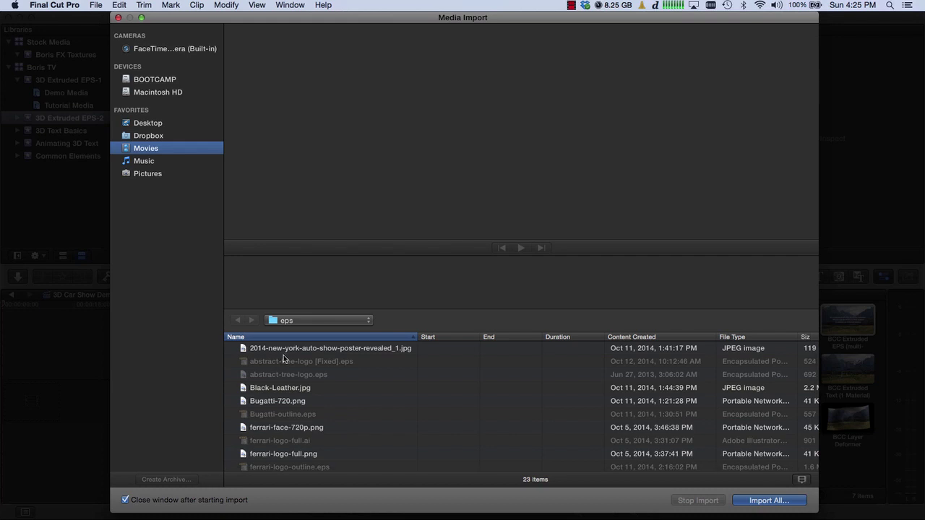
pyautogui.scroll(-3, 331, 364)
pyautogui.scroll(-2, 331, 365)
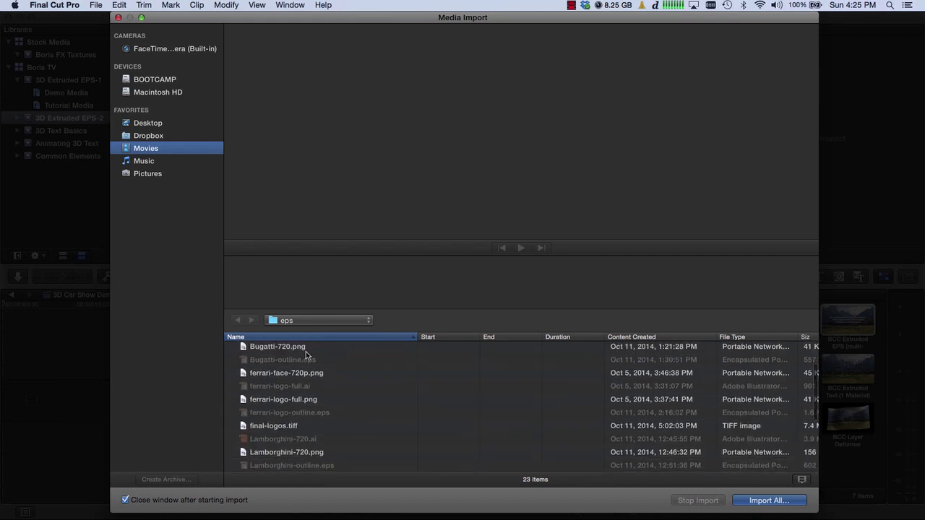
pyautogui.scroll(-2, 334, 392)
pyautogui.scroll(-5, 335, 392)
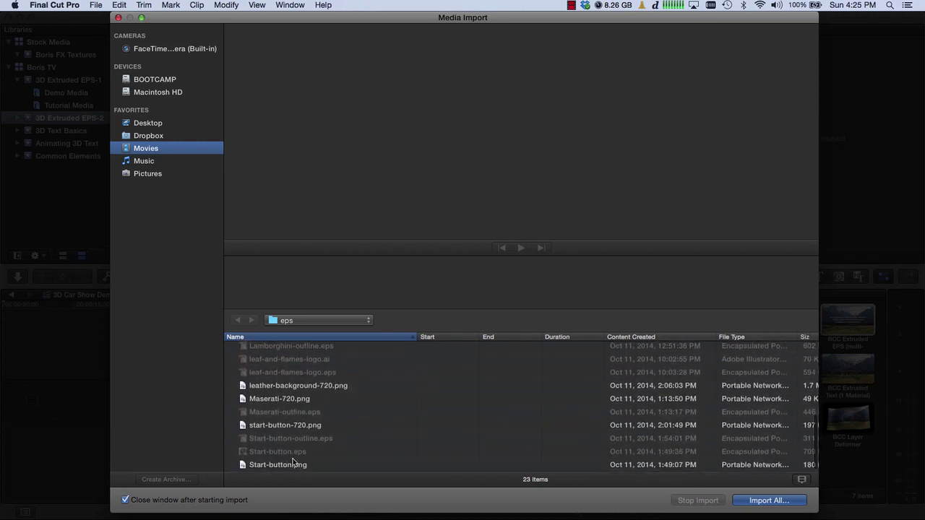
pyautogui.click(292, 464)
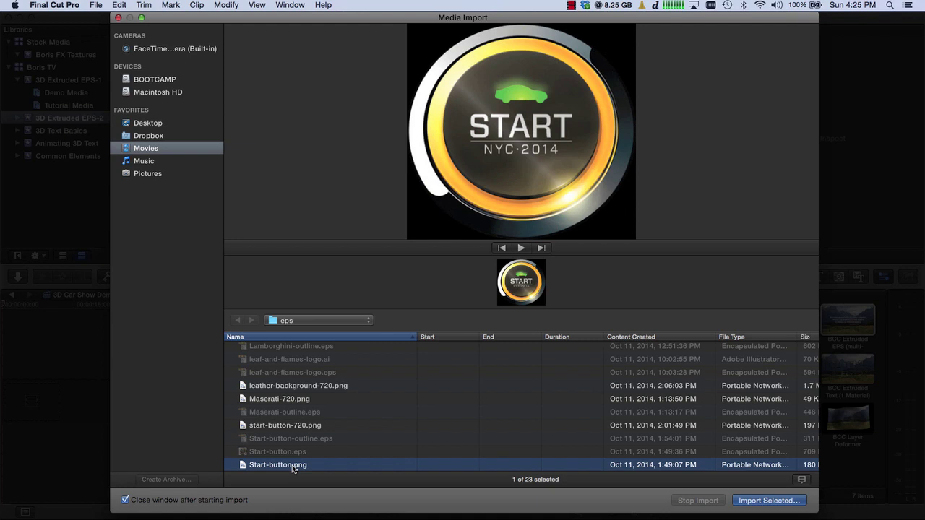
pyautogui.click(290, 426)
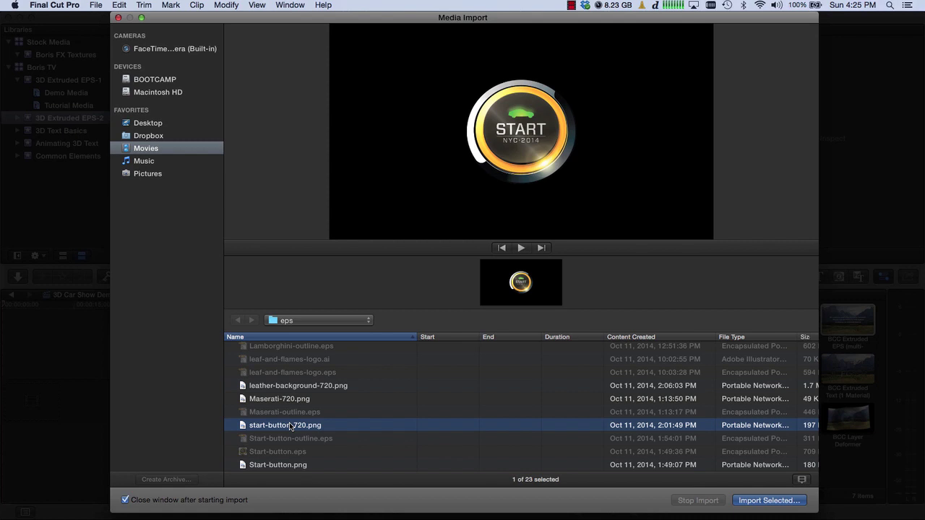
# Add Maserati-720.png, leather-background-720.png, Lamborghini-720.png and ferrari-face-720p.png to the import selection.
pyautogui.keyDown('super'); pyautogui.click(289, 399); pyautogui.keyUp('super')
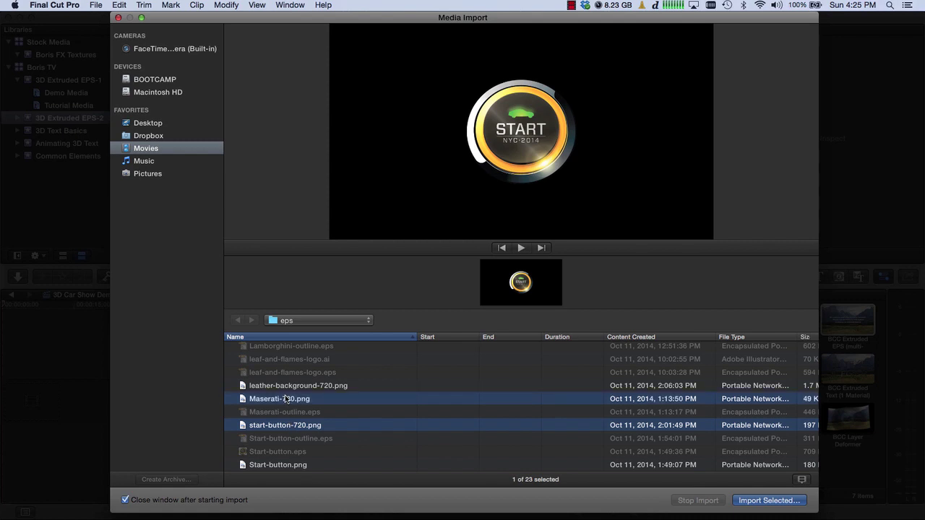
pyautogui.keyDown('super'); pyautogui.click(290, 385); pyautogui.keyUp('super')
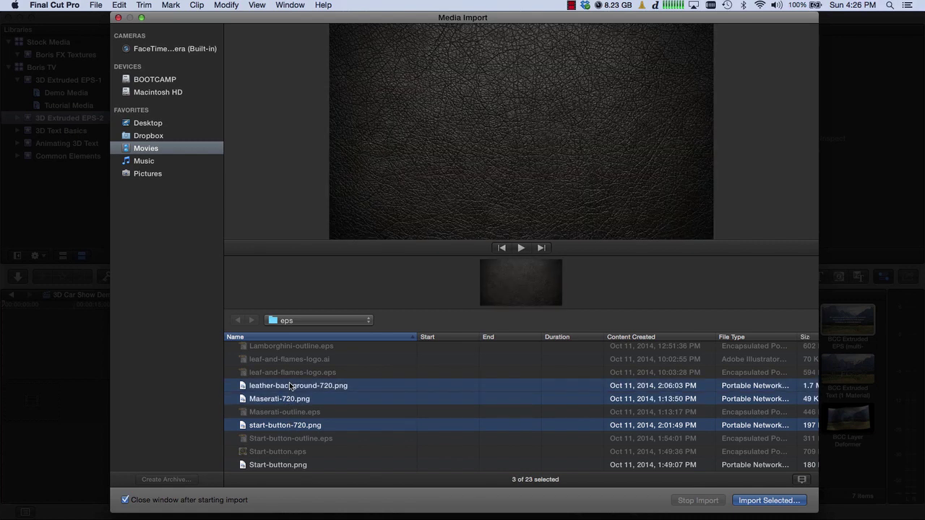
pyautogui.scroll(3, 289, 386)
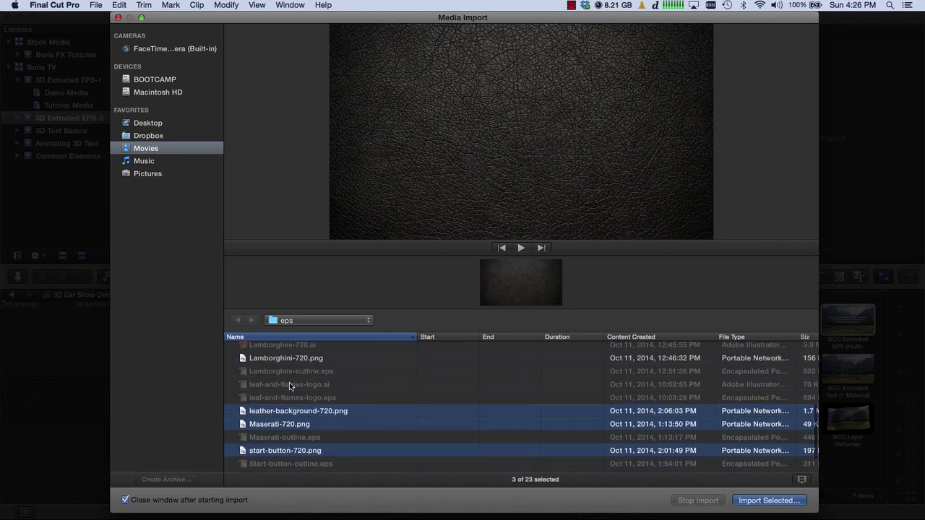
pyautogui.keyDown('super'); pyautogui.click(288, 370); pyautogui.keyUp('super')
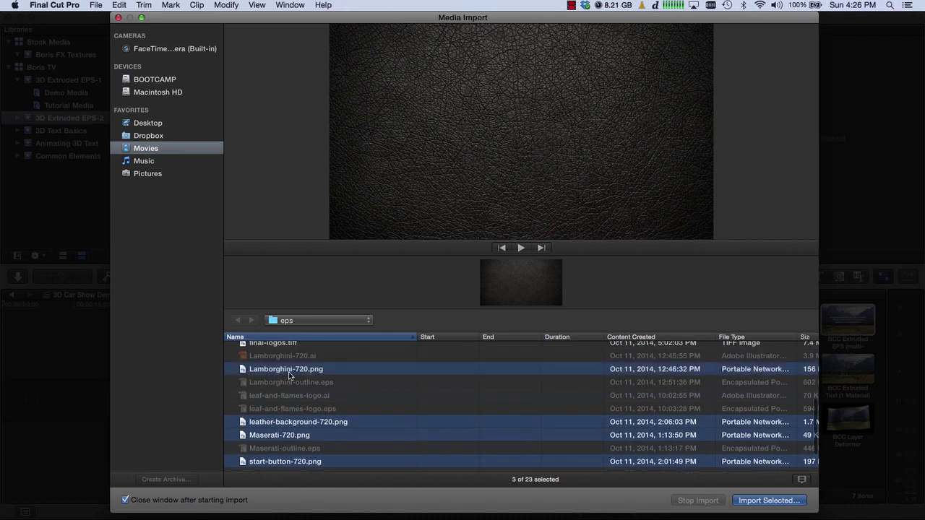
pyautogui.scroll(2, 288, 371)
pyautogui.scroll(4, 288, 372)
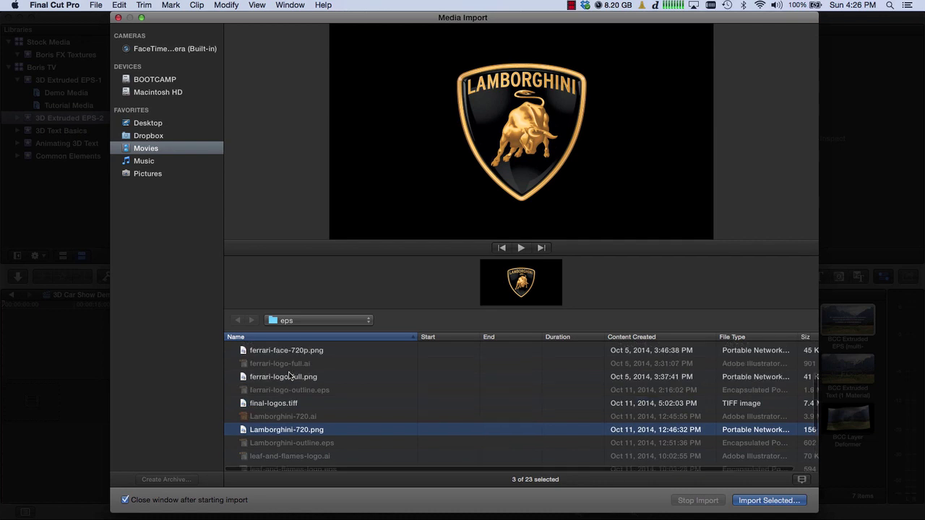
pyautogui.keyDown('super'); pyautogui.click(287, 368); pyautogui.keyUp('super')
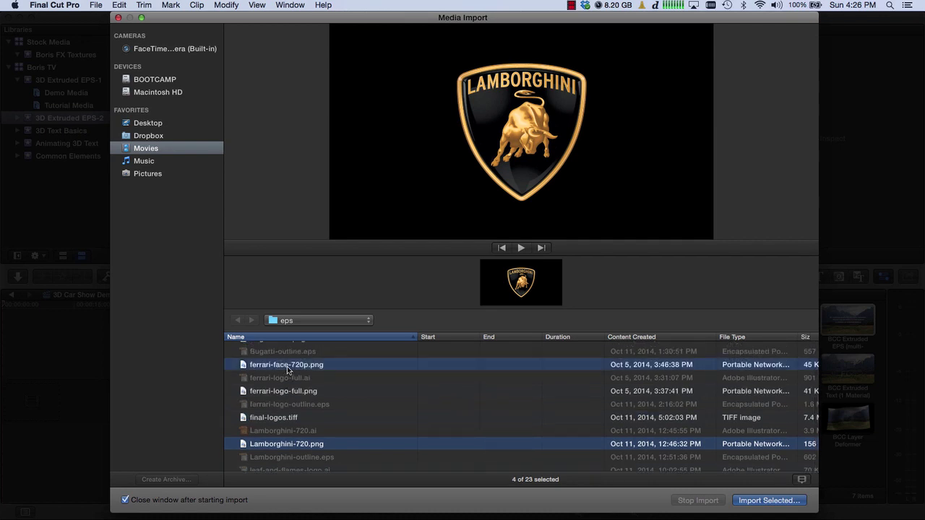
# Add Bugatti-720.png to the selection, leaving out ferrari-logo-full.png, and import the selected files.
pyautogui.scroll(3, 287, 370)
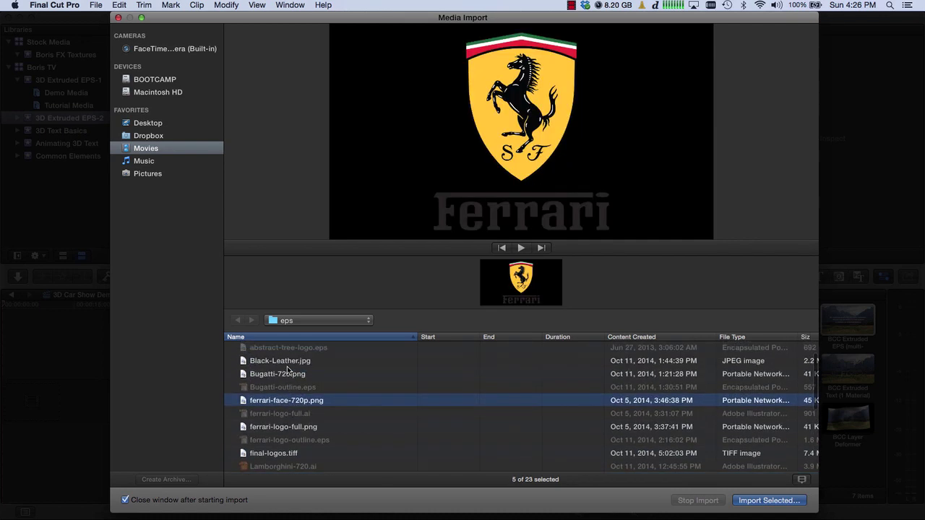
pyautogui.keyDown('super'); pyautogui.click(287, 428); pyautogui.keyUp('super')
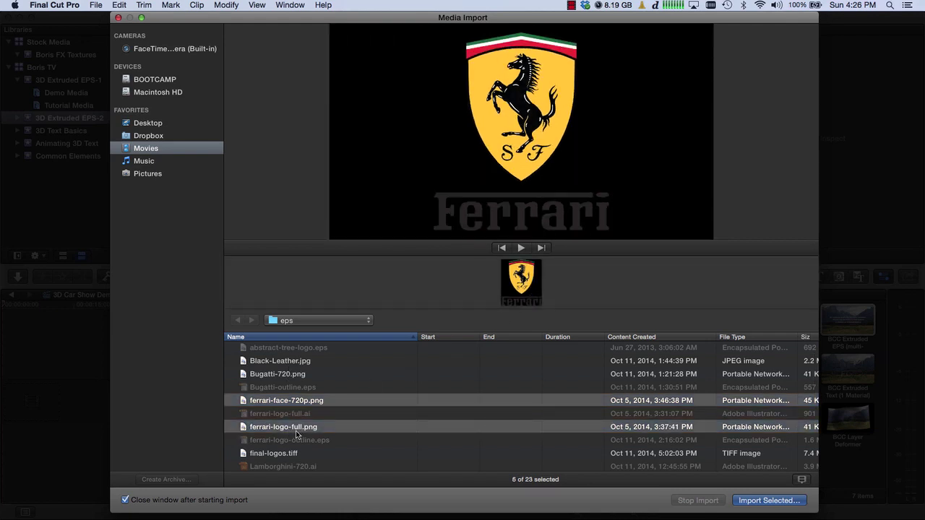
pyautogui.keyDown('super'); pyautogui.click(298, 425); pyautogui.keyUp('super')
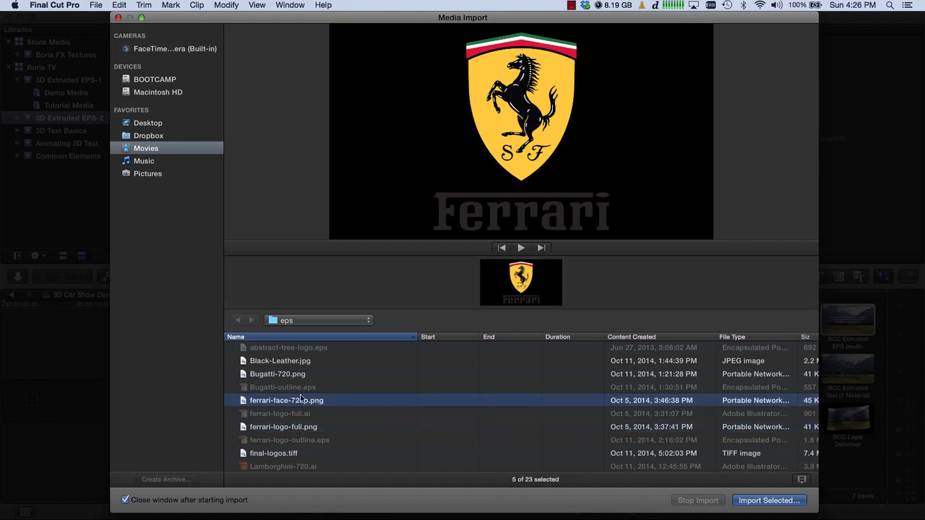
pyautogui.keyDown('super'); pyautogui.click(293, 374); pyautogui.keyUp('super')
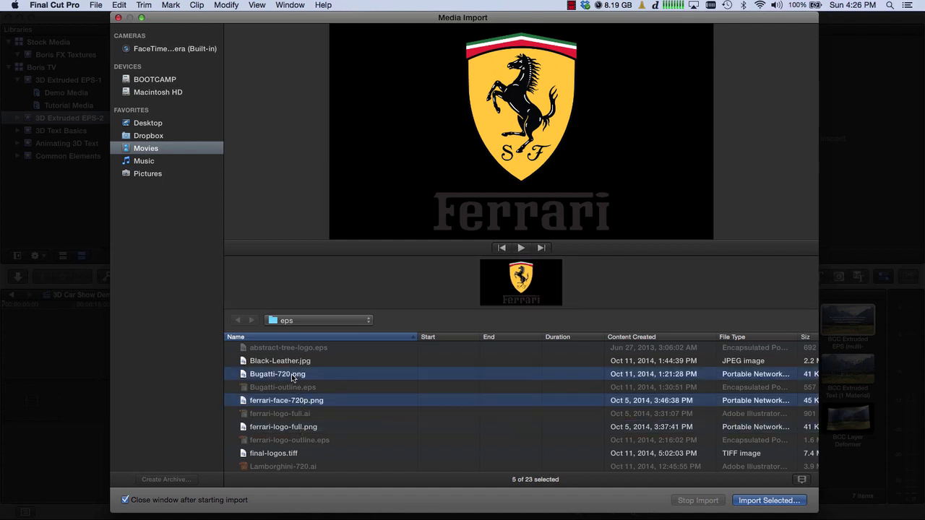
pyautogui.scroll(1, 291, 374)
pyautogui.scroll(-5, 291, 374)
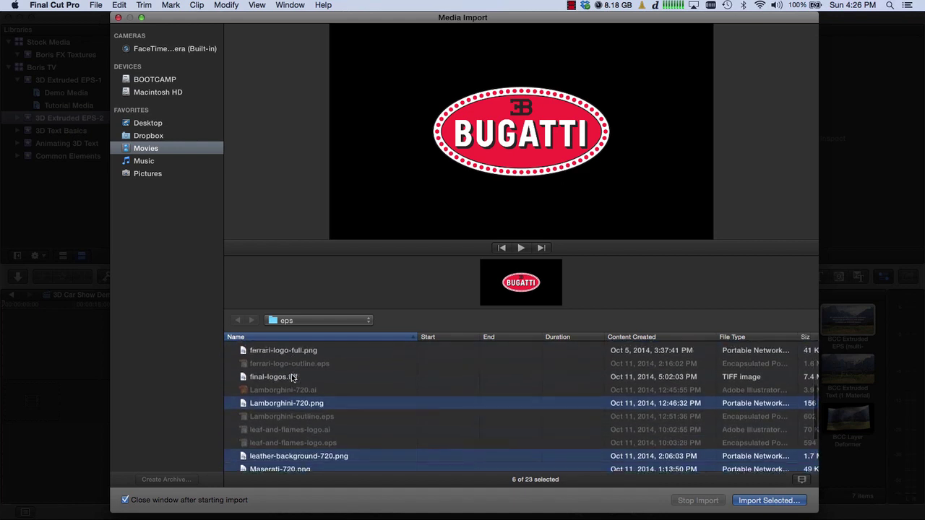
pyautogui.scroll(-2, 291, 373)
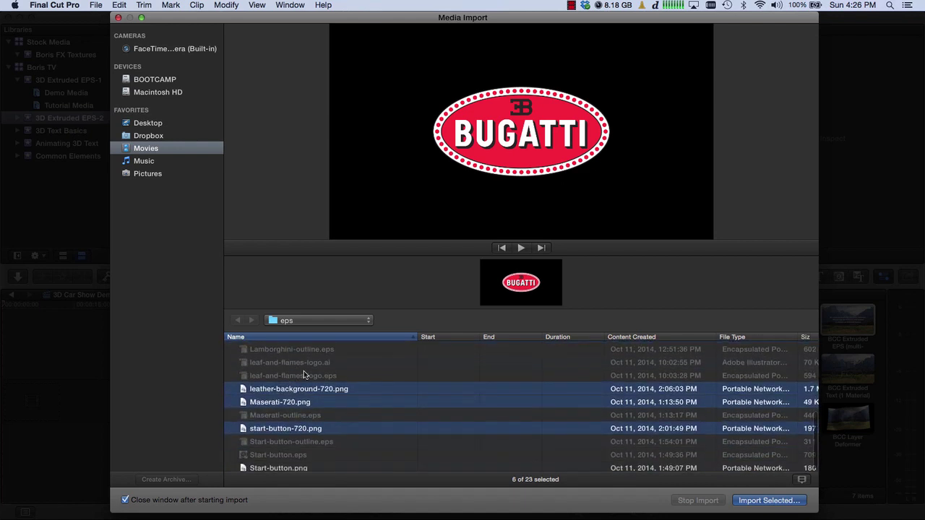
pyautogui.click(753, 500)
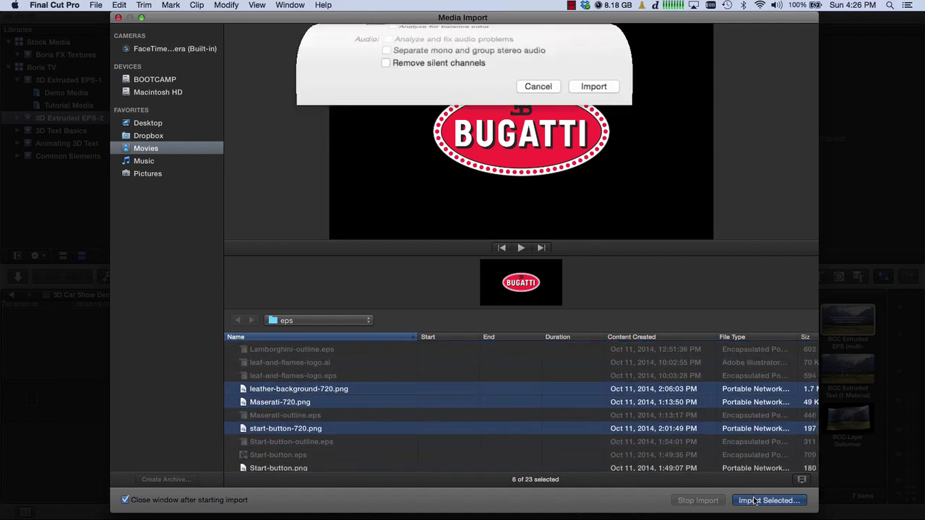
pyautogui.click(579, 319)
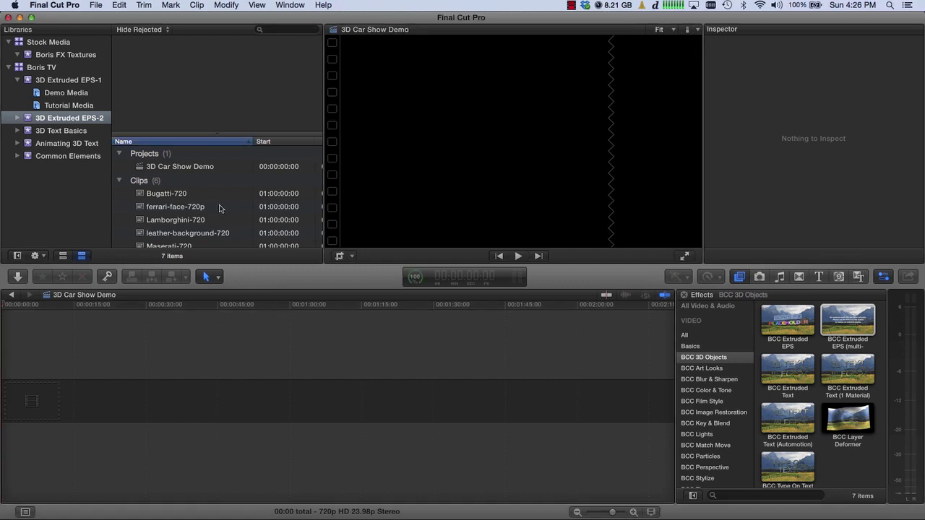
# Insert the leather-background-720 clip into the 3D Car Show Demo timeline.
pyautogui.scroll(-1, 204, 220)
pyautogui.scroll(-2, 203, 220)
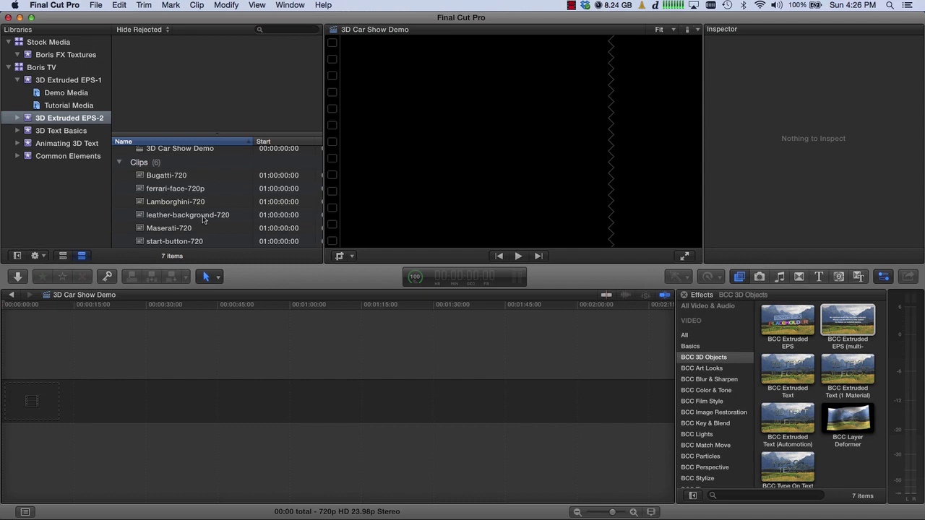
pyautogui.click(203, 220)
pyautogui.press('w')
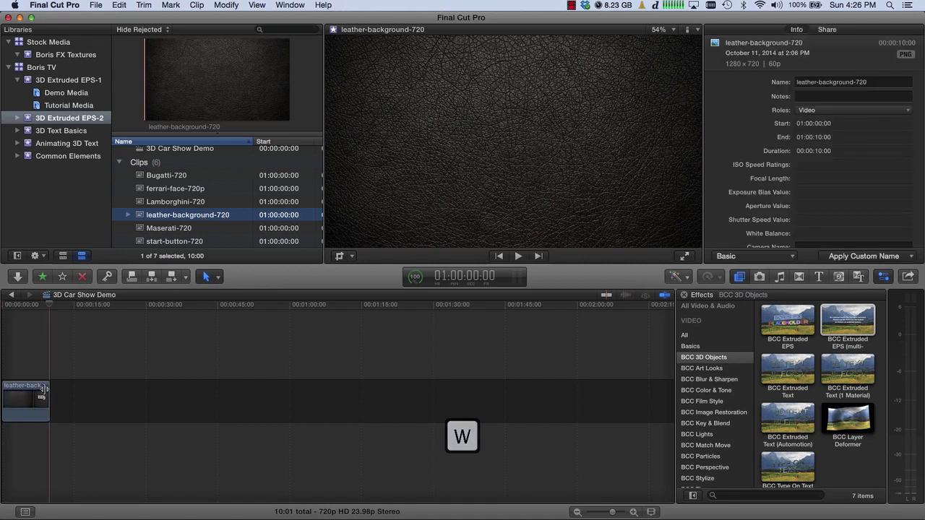
# Set the leather-background-720 clip's duration to 30 seconds and fit the whole project in the timeline.
pyautogui.click(43, 393)
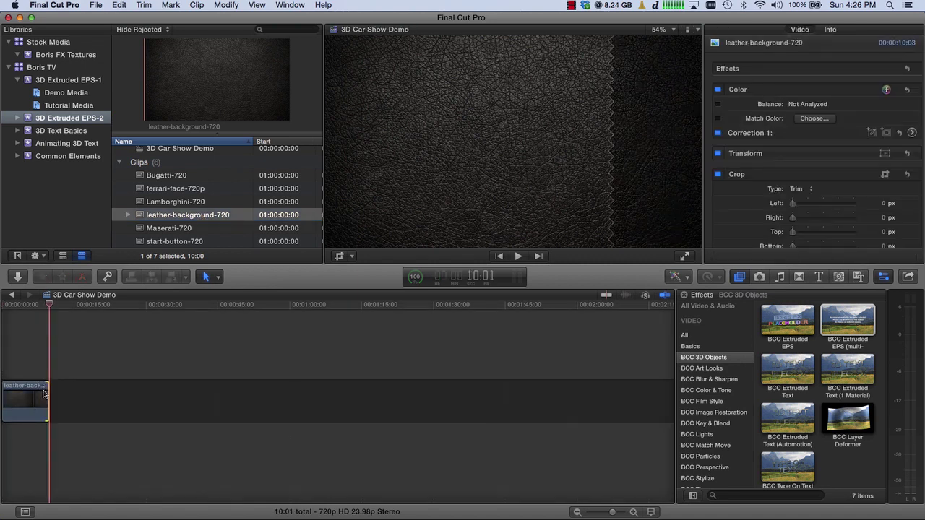
pyautogui.click(32, 402)
pyautogui.hotkey('ctrl', 'd')
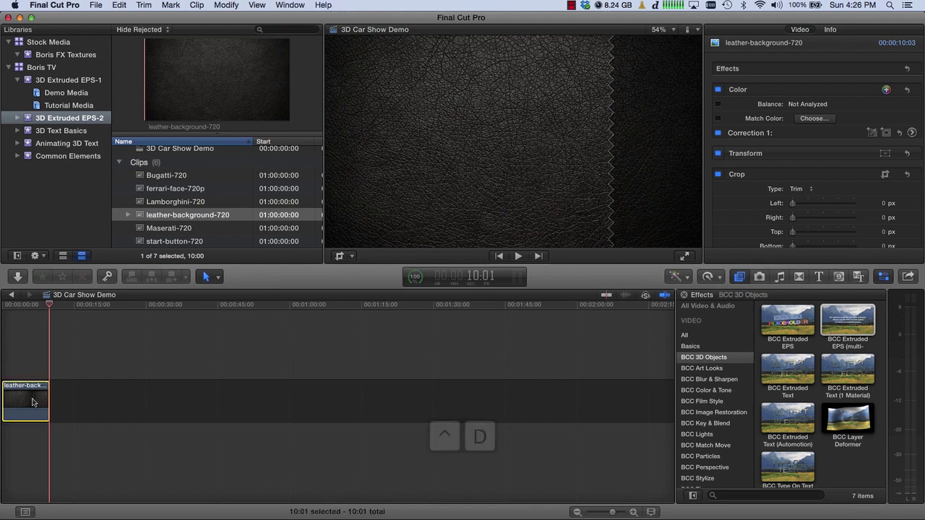
pyautogui.write('3000')
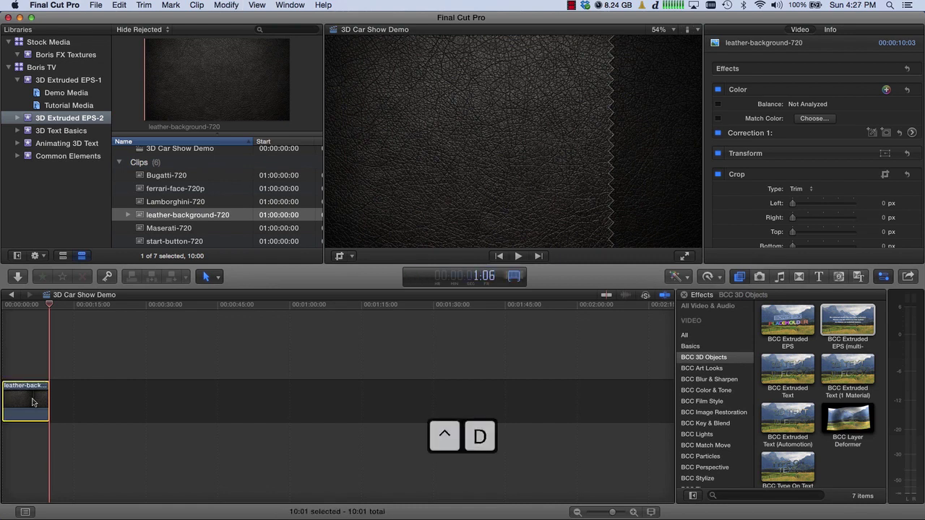
pyautogui.press('Return')
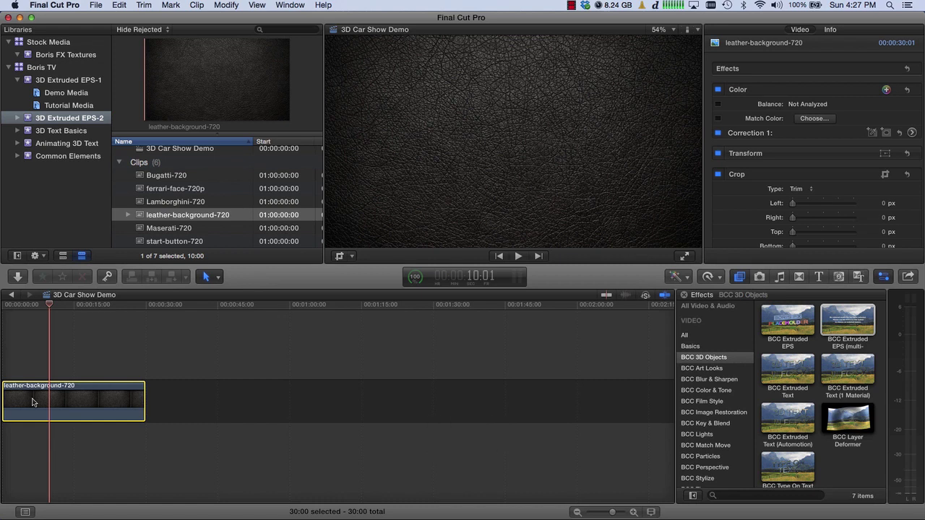
pyautogui.hotkey('shift', 'z')
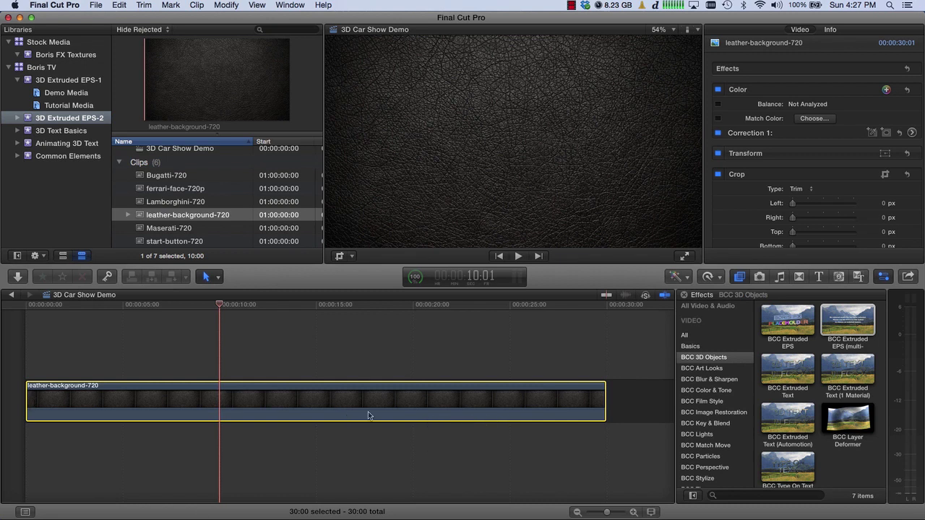
# Place a Grey Scale solid generator above the leather background, starting at the beginning of the timeline.
pyautogui.press('super+shift+a')
pyautogui.click(838, 278)
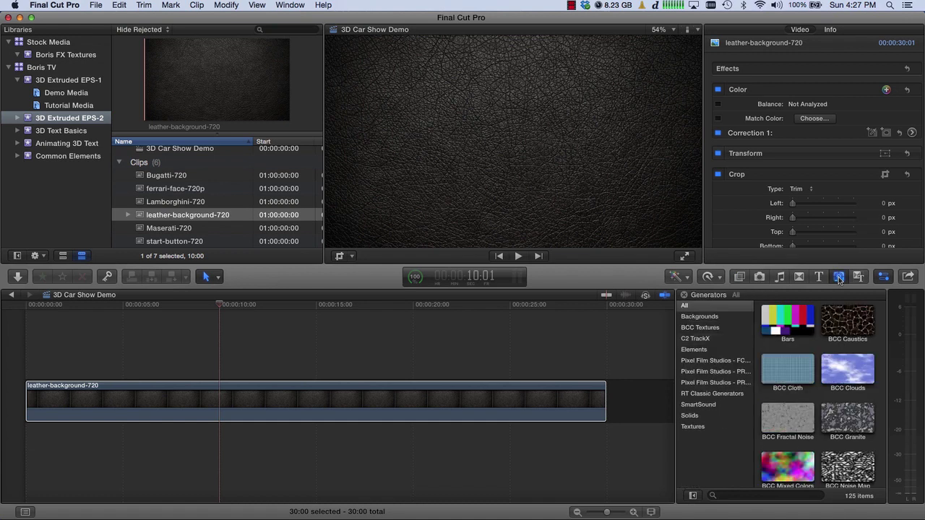
pyautogui.click(690, 417)
pyautogui.click(846, 323)
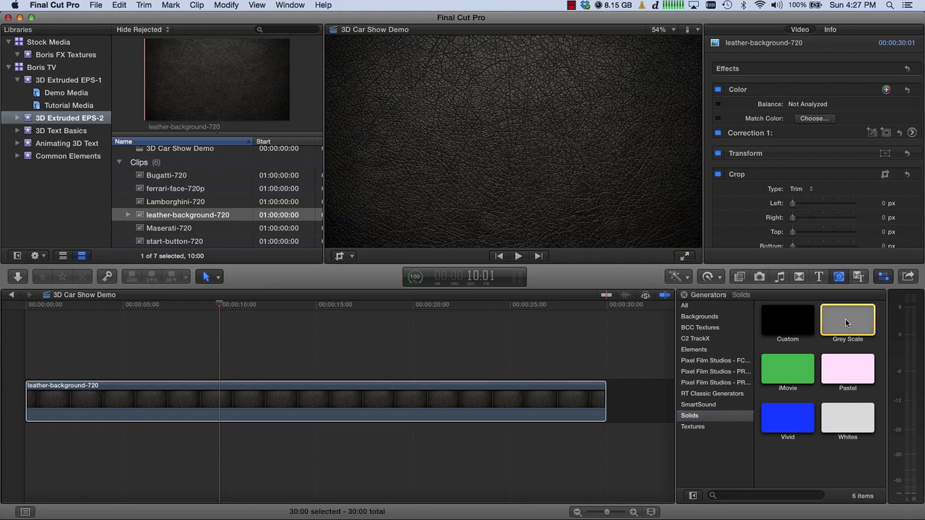
pyautogui.moveTo(846, 323); pyautogui.dragTo(26, 352)
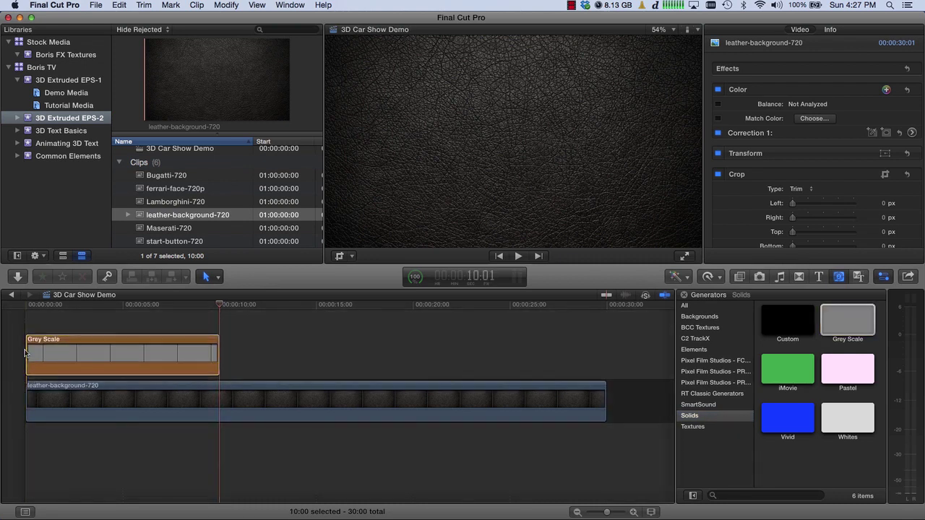
# Move the playhead to about 4:21 and select the Grey Scale clip.
pyautogui.click(41, 355)
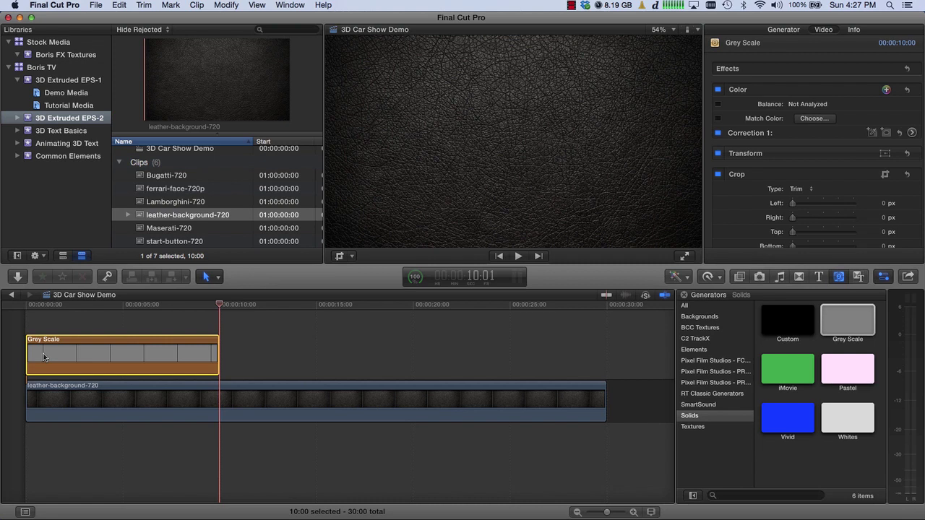
pyautogui.click(119, 320)
pyautogui.click(120, 361)
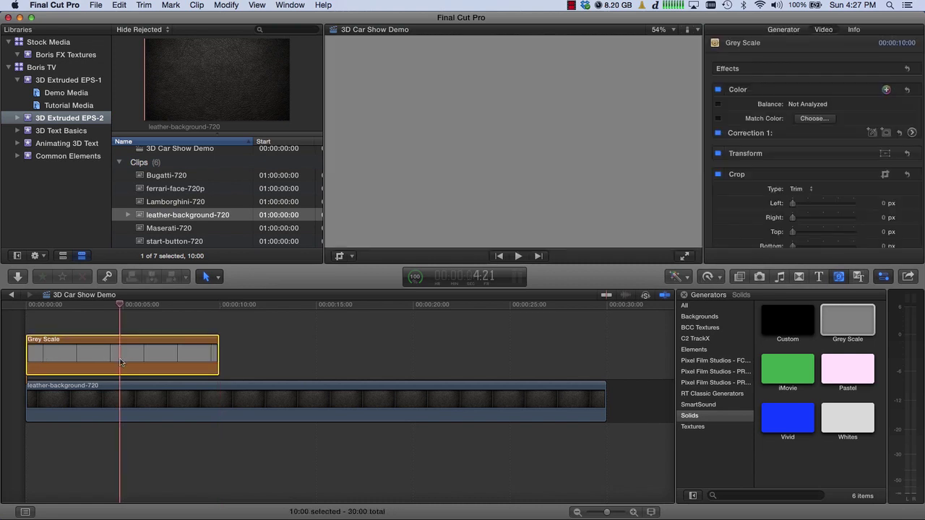
# Apply the BCC Extruded EPS (multi-material) effect from BCC 3D Objects to the Grey Scale clip.
pyautogui.click(740, 279)
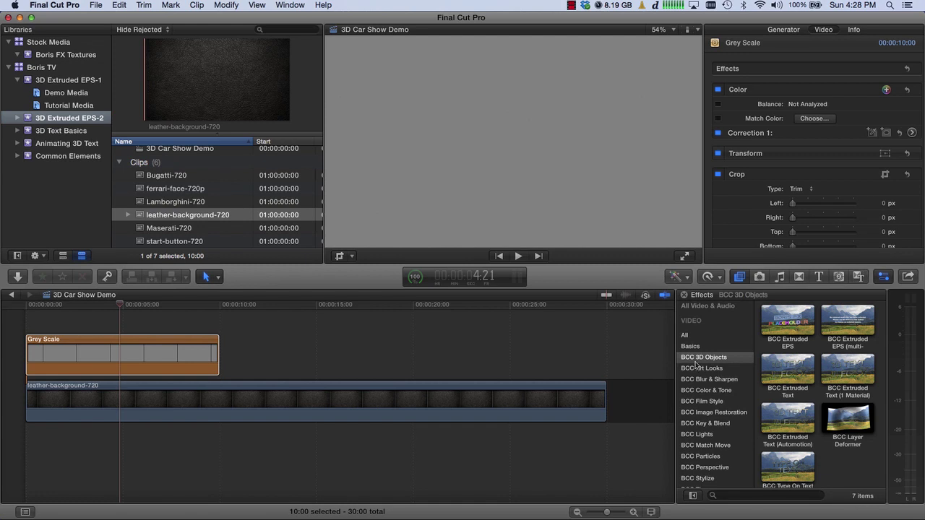
pyautogui.click(853, 325)
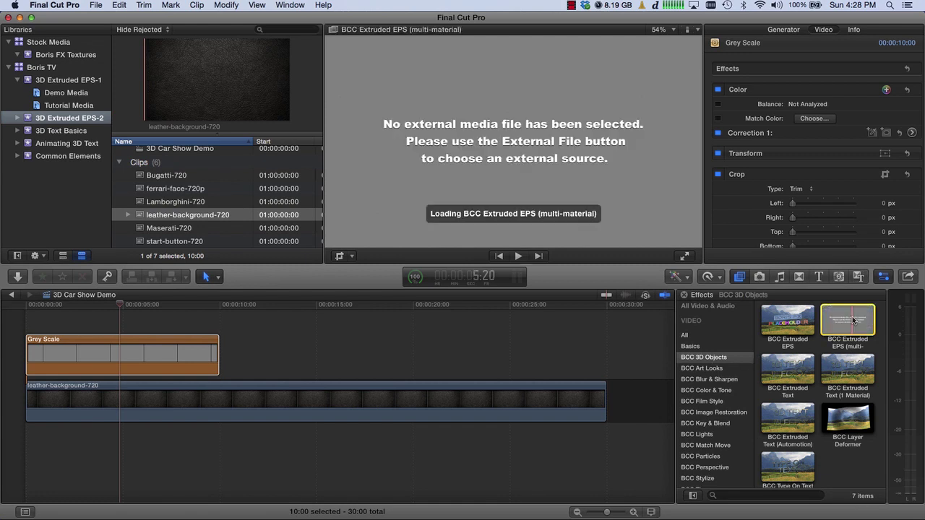
pyautogui.moveTo(853, 320); pyautogui.dragTo(171, 356)
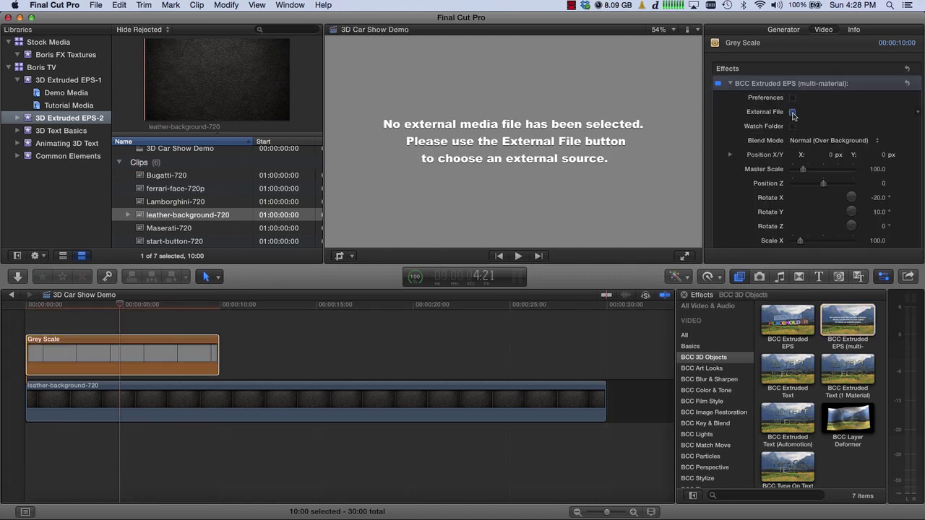
# Load ferrari-logo-outline.eps from the eps folder as the effect's external file.
pyautogui.click(792, 114)
pyautogui.scroll(-2, 464, 219)
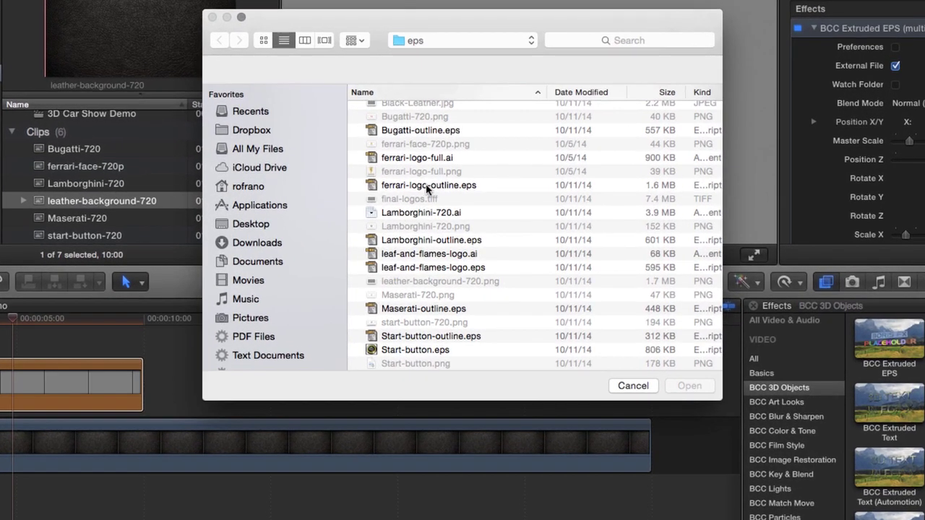
pyautogui.click(464, 202)
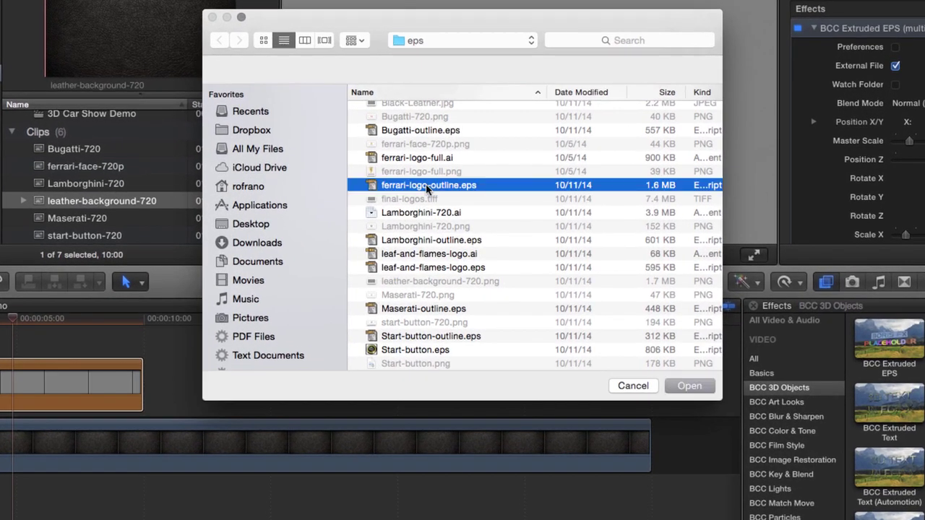
pyautogui.click(688, 386)
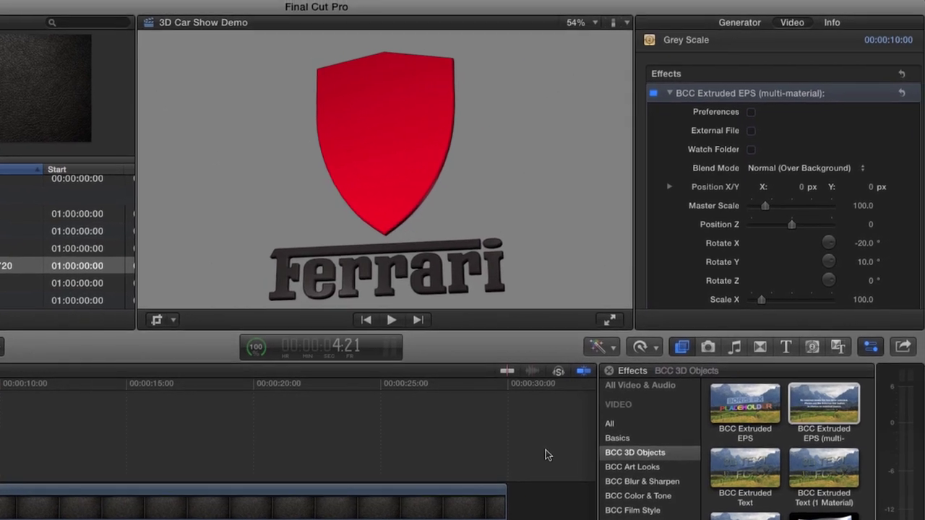
# Enable Back Bevels on the extruded Ferrari logo and set its Extrusion Depth to 5.
pyautogui.click(596, 23)
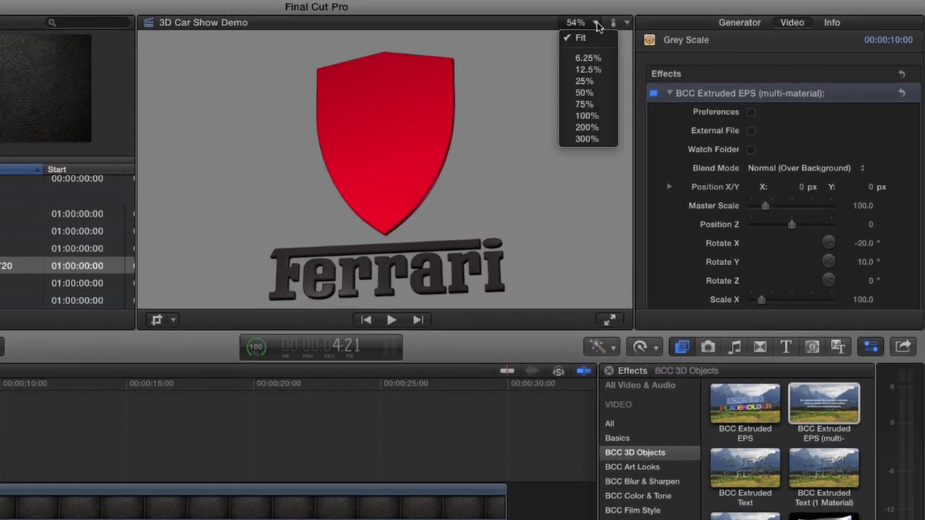
pyautogui.click(589, 119)
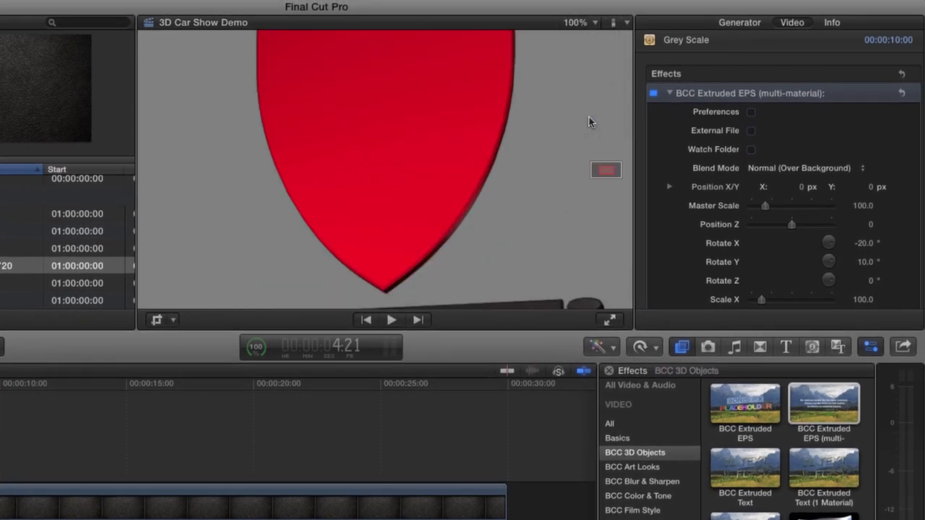
pyautogui.moveTo(604, 169); pyautogui.dragTo(607, 171)
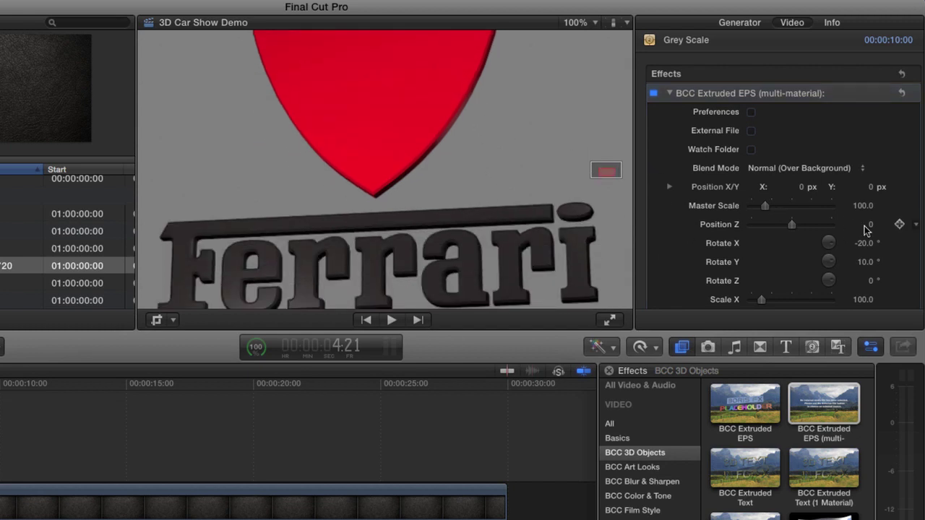
pyautogui.scroll(-2, 905, 244)
pyautogui.scroll(-5, 906, 244)
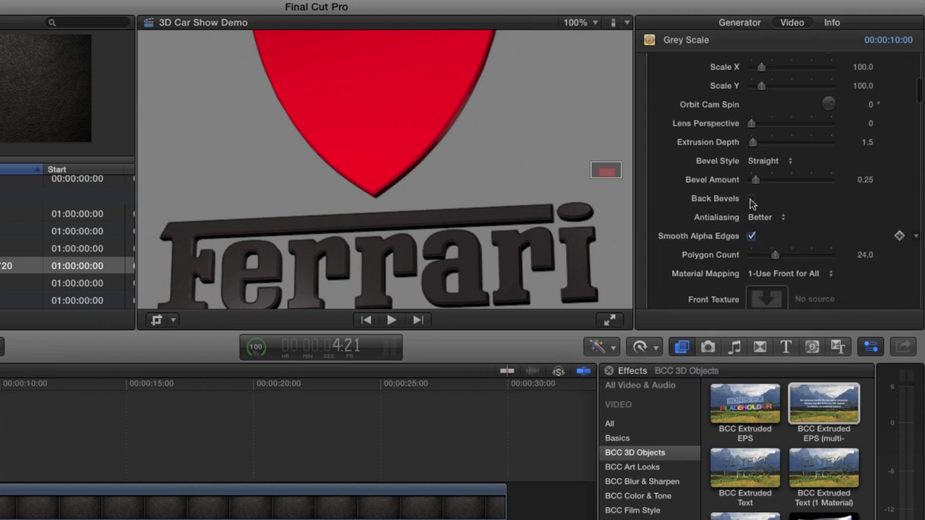
pyautogui.click(752, 200)
pyautogui.click(866, 142)
pyautogui.write('5')
pyautogui.press('Return')
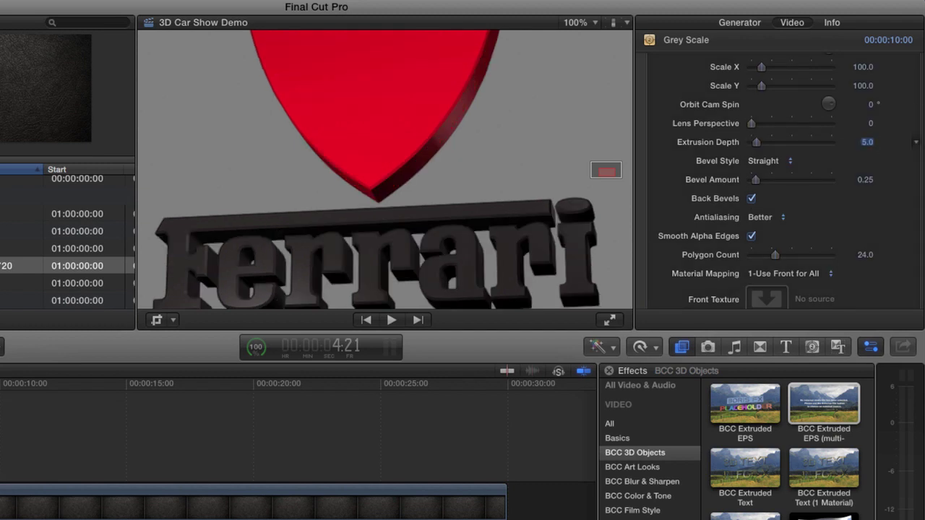
# Set the logo's Bevel Amount to 0.3 and its Bevel Style to Convex.
pyautogui.click(865, 180)
pyautogui.write('.3')
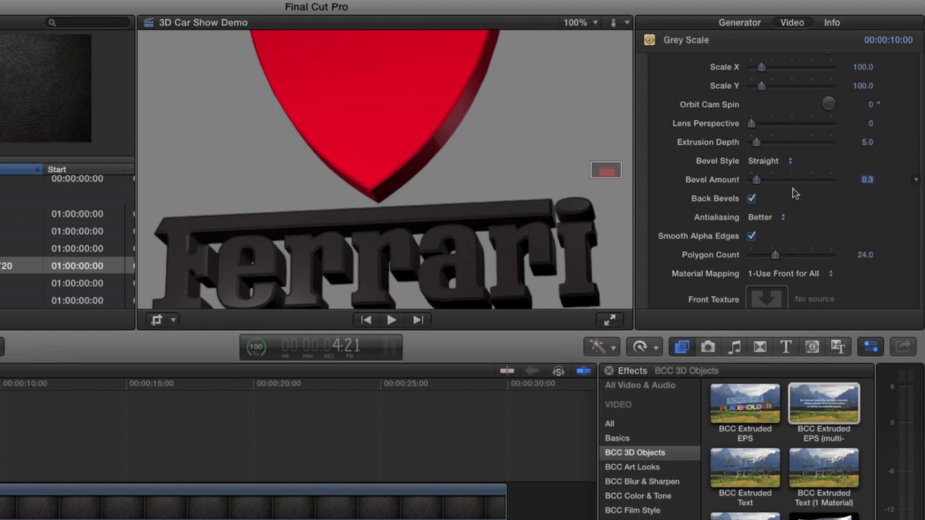
pyautogui.click(789, 162)
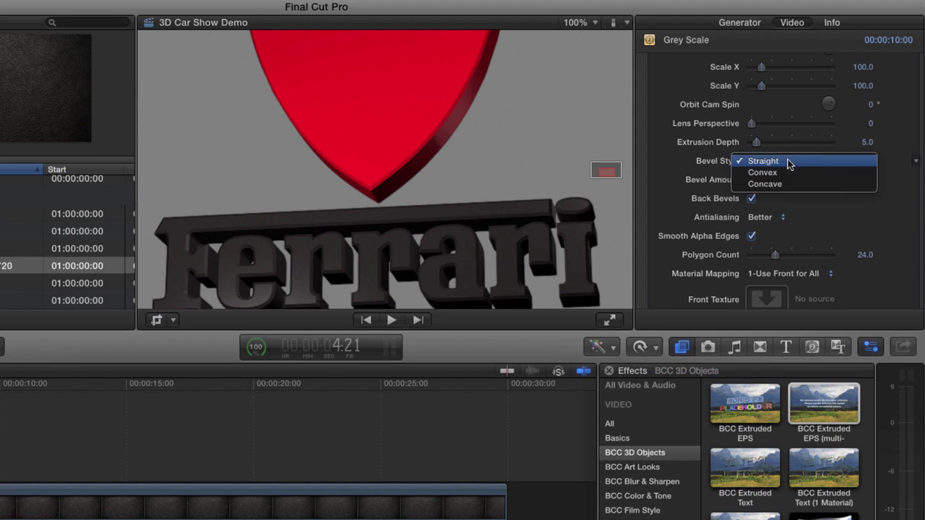
pyautogui.click(587, 23)
pyautogui.click(587, 23)
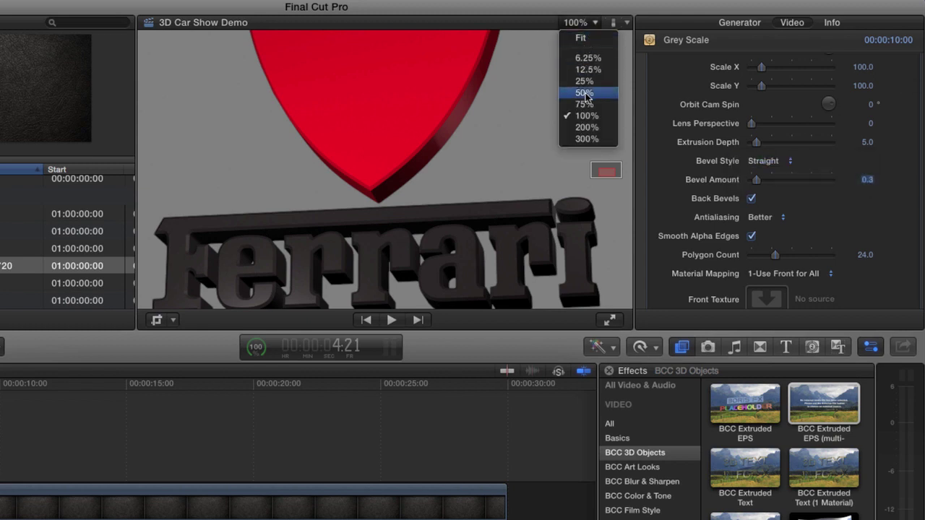
pyautogui.click(584, 128)
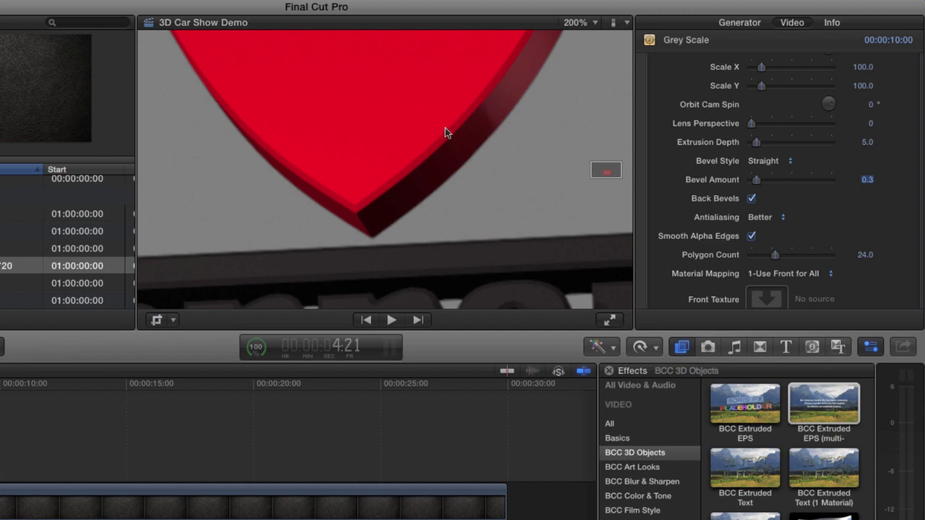
pyautogui.click(764, 162)
pyautogui.click(763, 172)
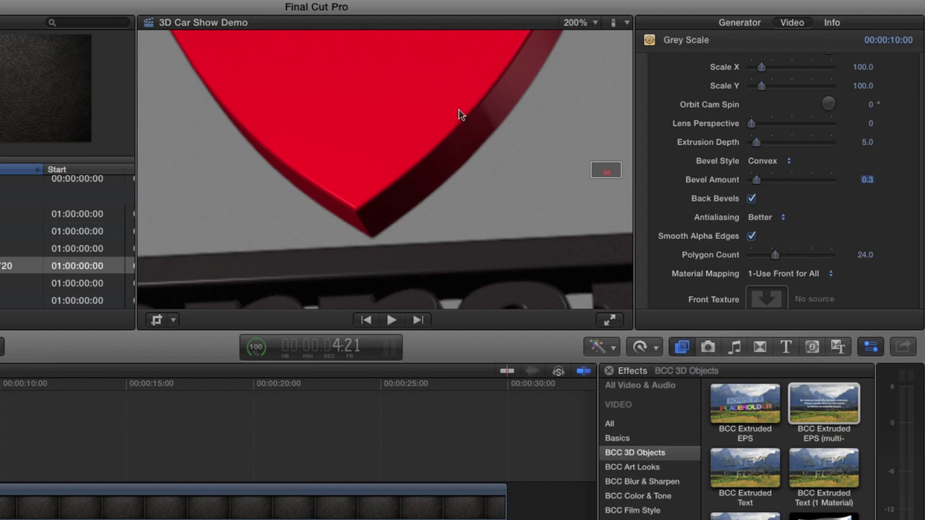
pyautogui.click(578, 28)
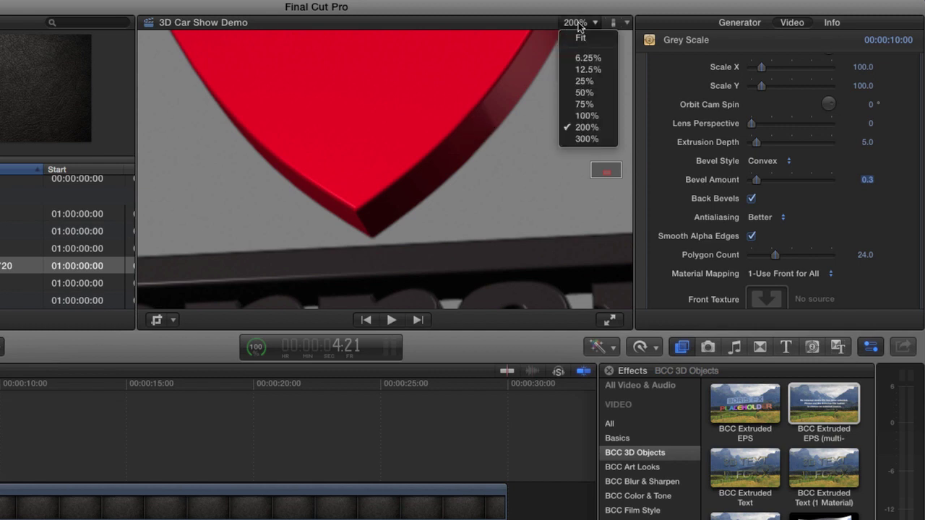
pyautogui.click(578, 35)
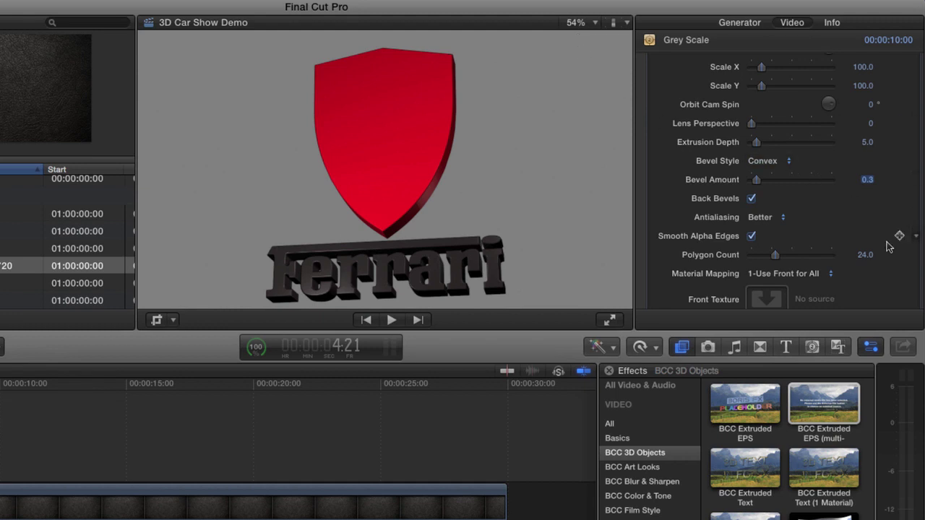
# Apply the ferrari-face-720p clip as the Front Texture of the extruded logo.
pyautogui.scroll(-5, 889, 247)
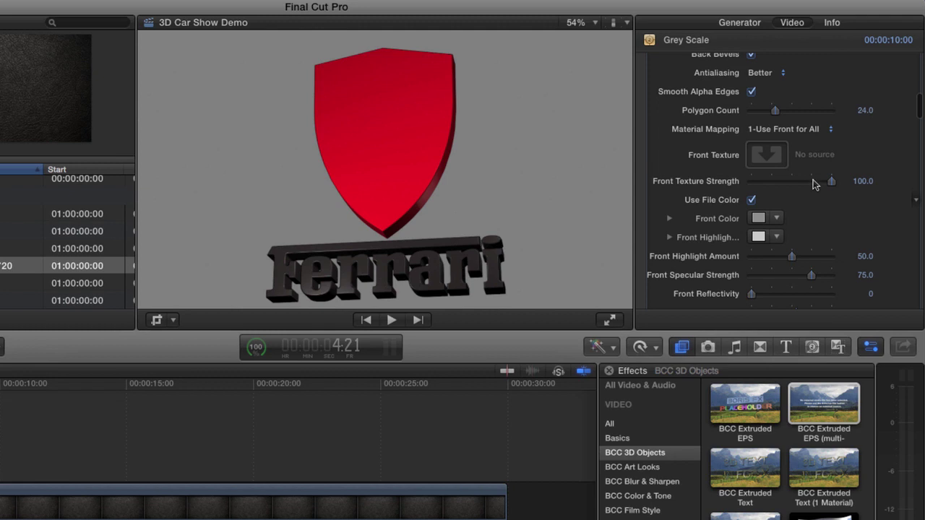
pyautogui.click(769, 157)
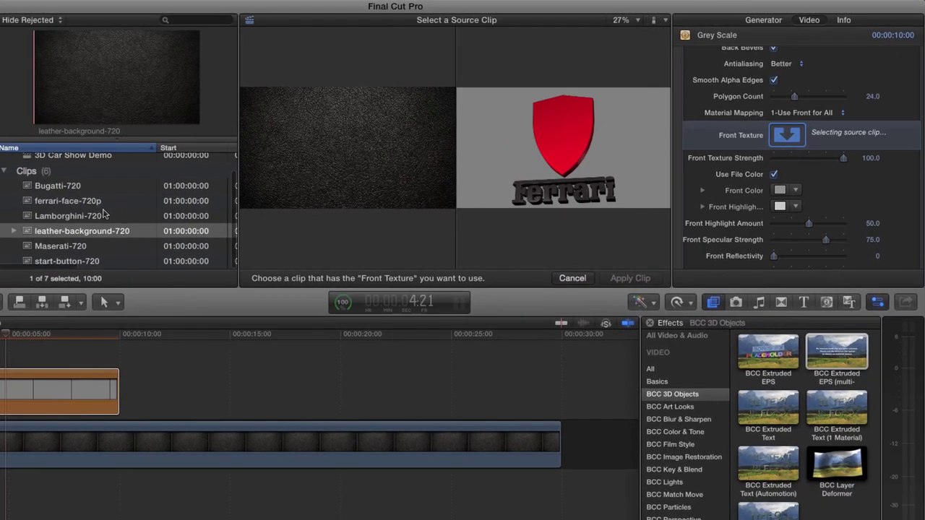
pyautogui.scroll(1, 103, 212)
pyautogui.scroll(-1, 103, 213)
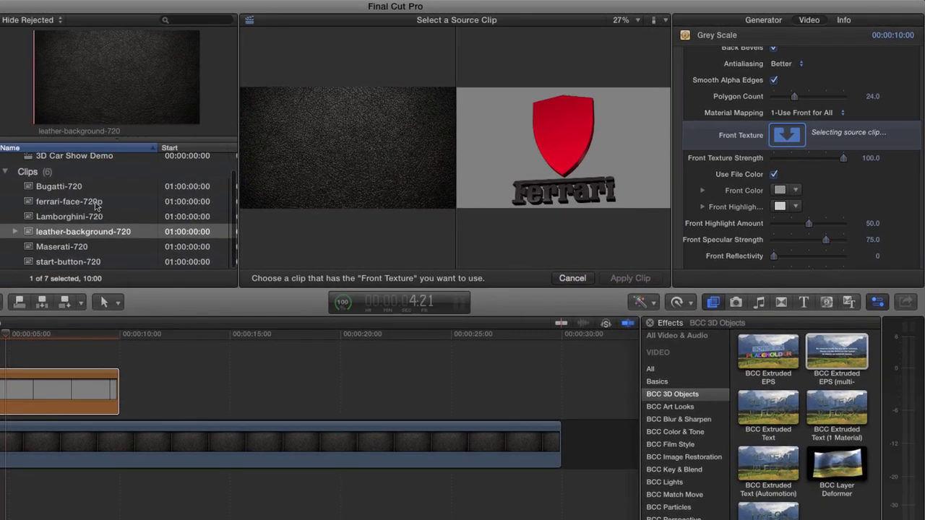
pyautogui.click(96, 205)
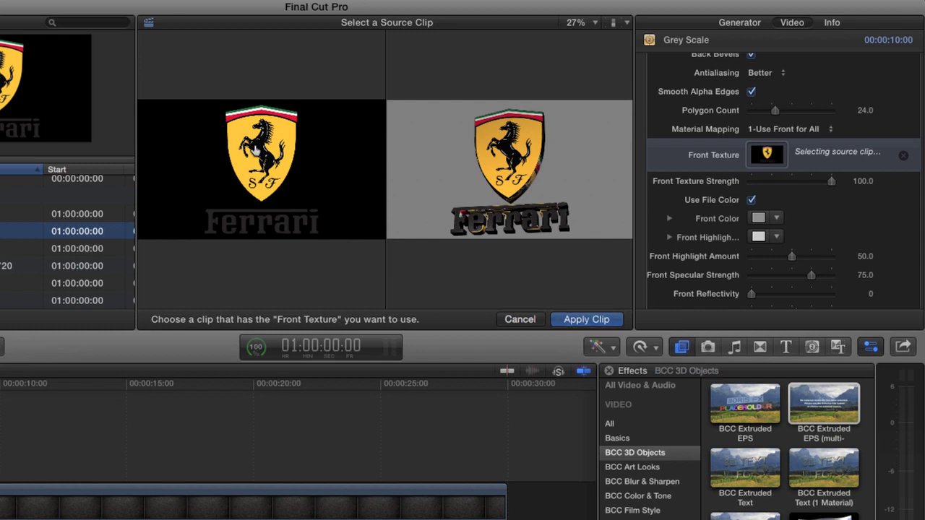
pyautogui.click(594, 320)
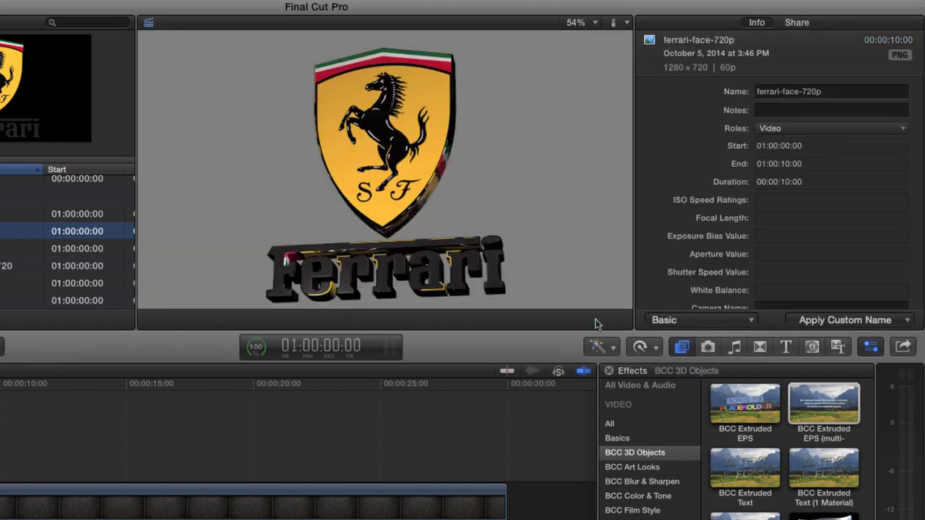
# Set the extruded logo's Rotate Y to 45° and inspect the texture on its sides at 100% viewer scale.
pyautogui.click(594, 22)
pyautogui.click(587, 128)
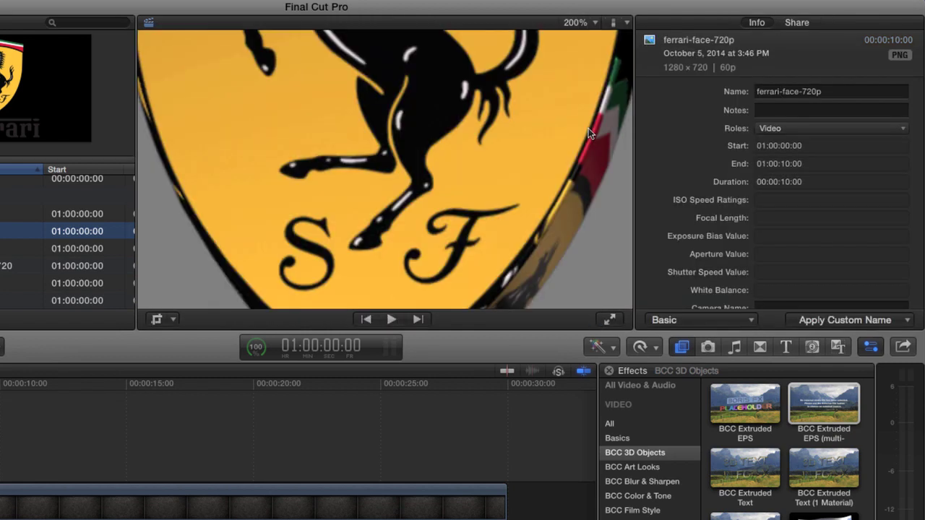
pyautogui.click(591, 24)
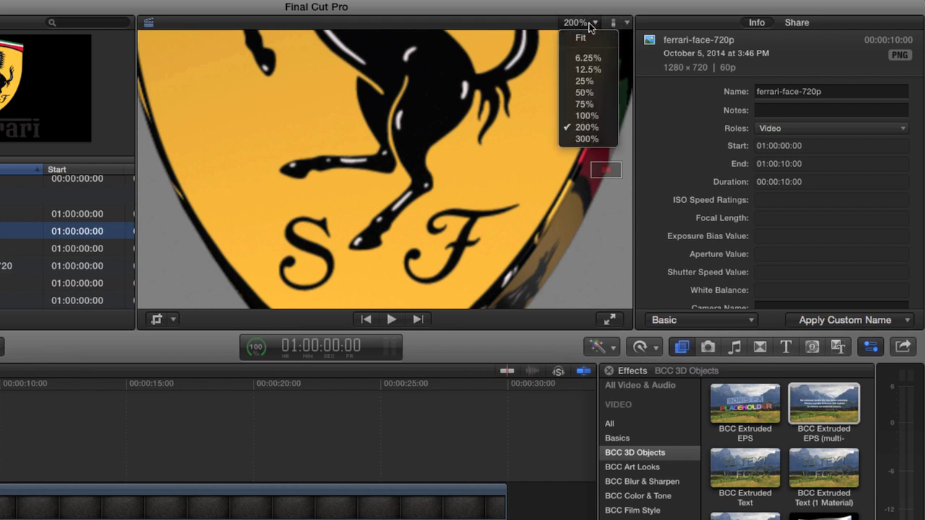
pyautogui.click(587, 115)
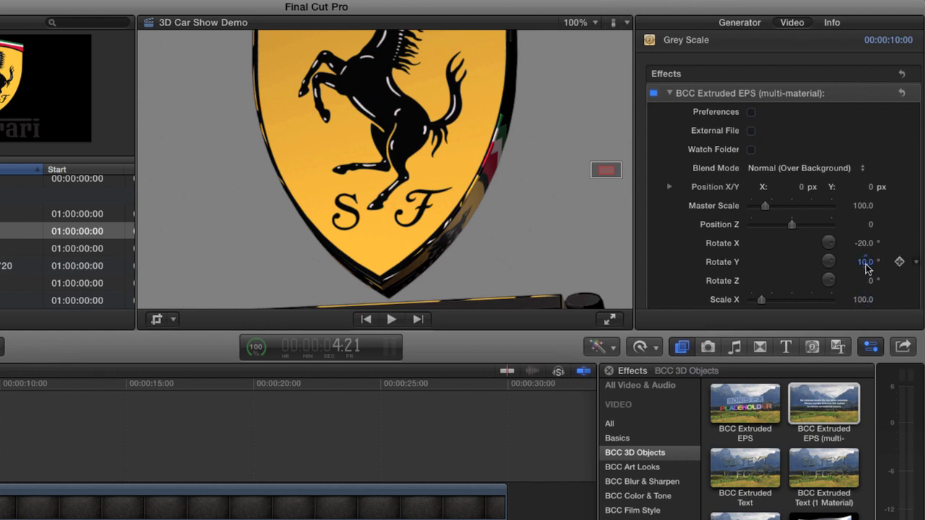
pyautogui.write('45')
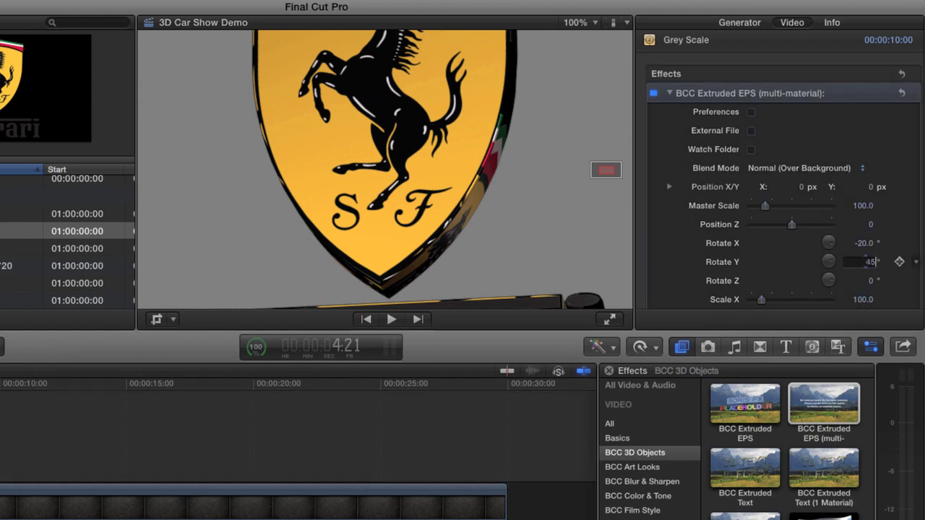
pyautogui.press('Return')
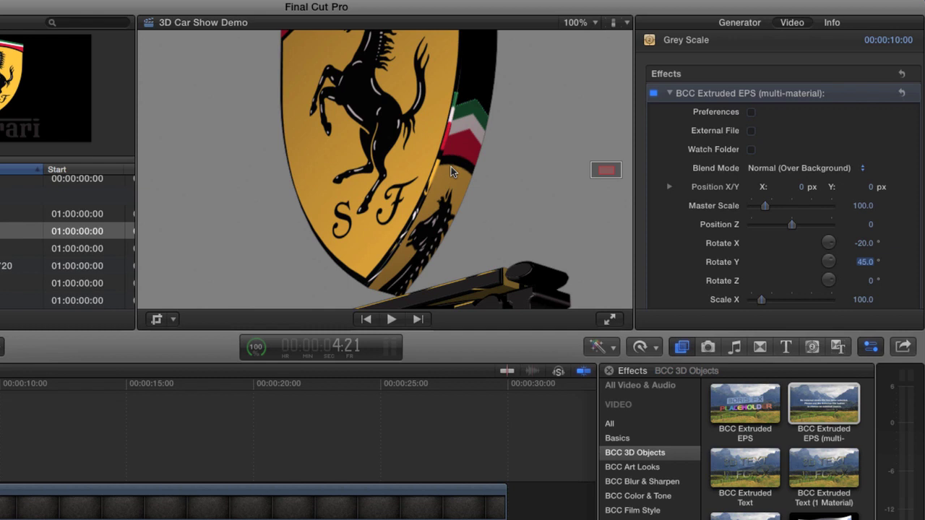
pyautogui.click(603, 170)
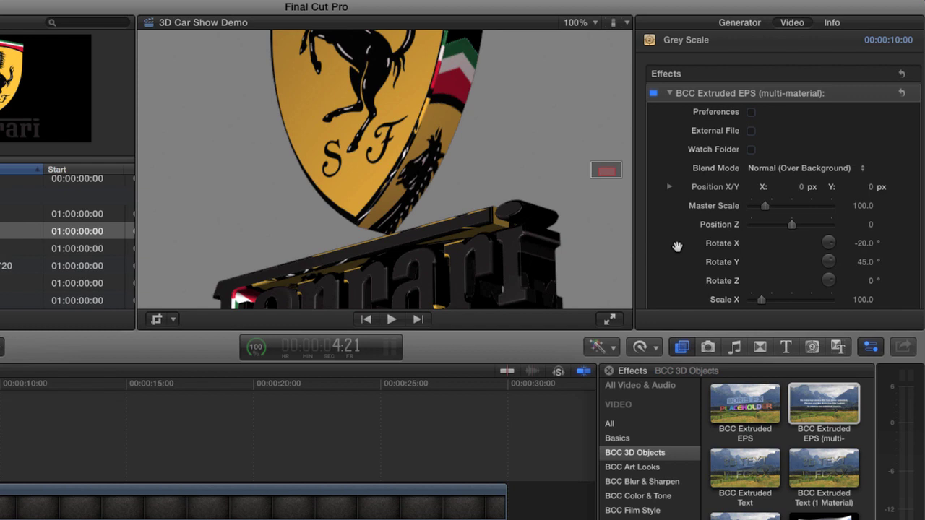
# Set the effect's Material Mapping to 2-Front=Back, Side=Bevel.
pyautogui.scroll(-10, 678, 248)
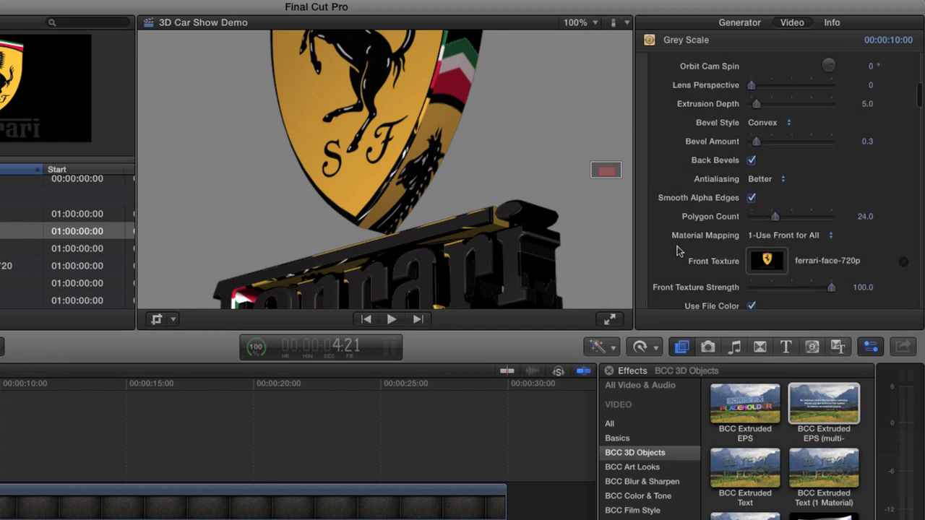
pyautogui.scroll(-3, 678, 251)
pyautogui.click(818, 178)
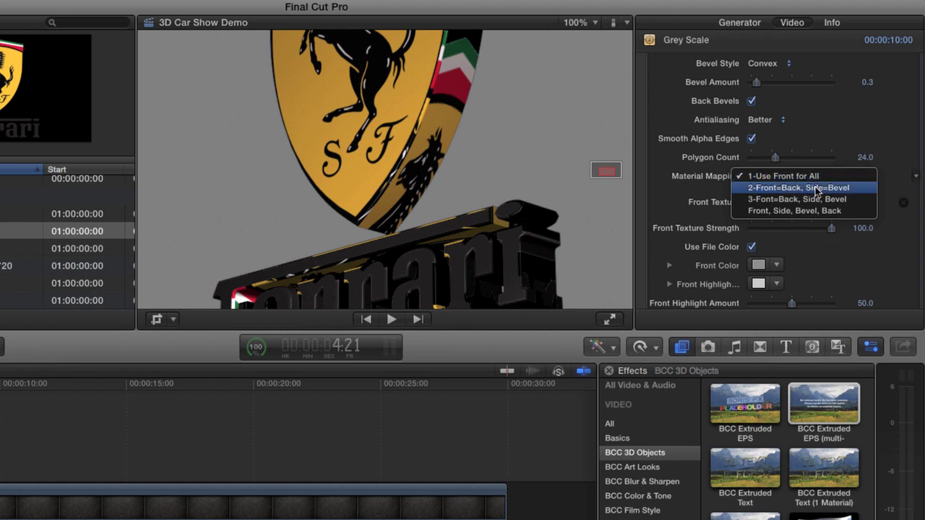
pyautogui.click(817, 188)
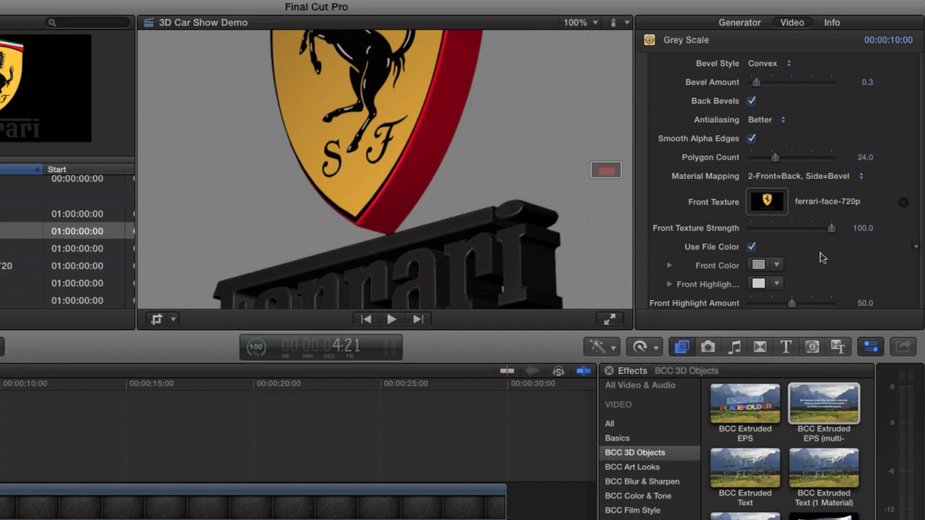
# Try a cyan Side Color with the side texture's Use File Color off, and turn Use File Color back on.
pyautogui.scroll(-5, 821, 258)
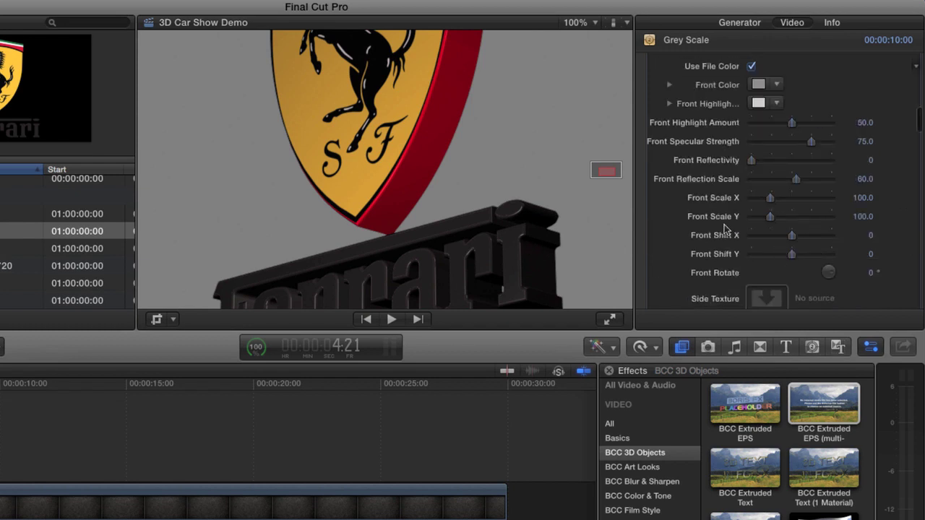
pyautogui.scroll(-2, 654, 234)
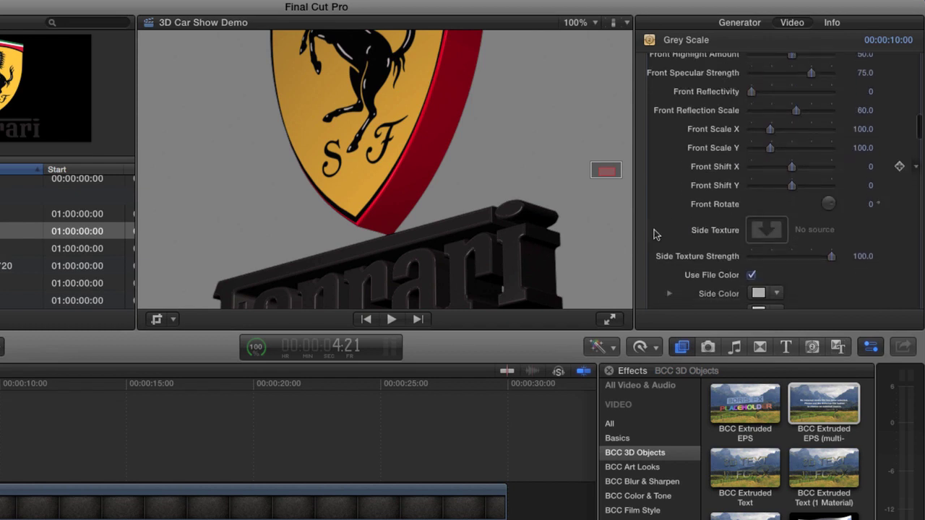
pyautogui.scroll(-2, 655, 234)
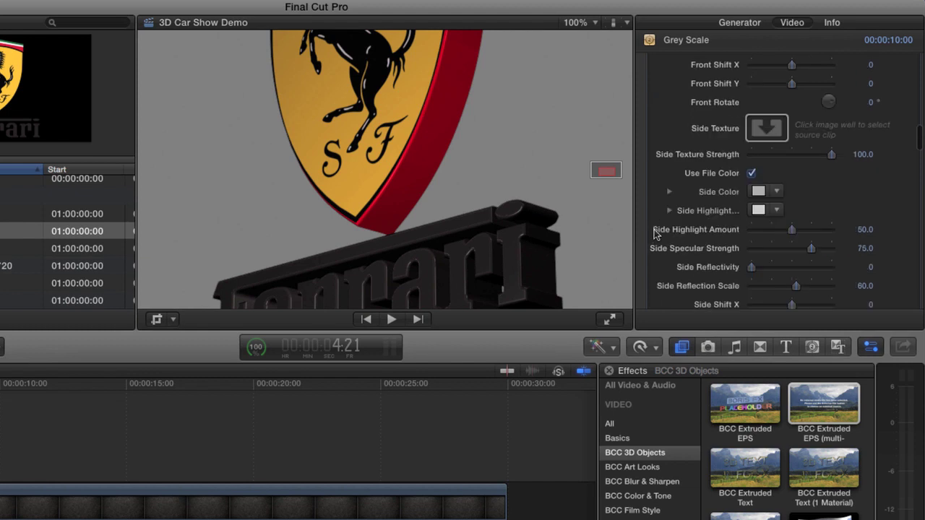
pyautogui.click(751, 174)
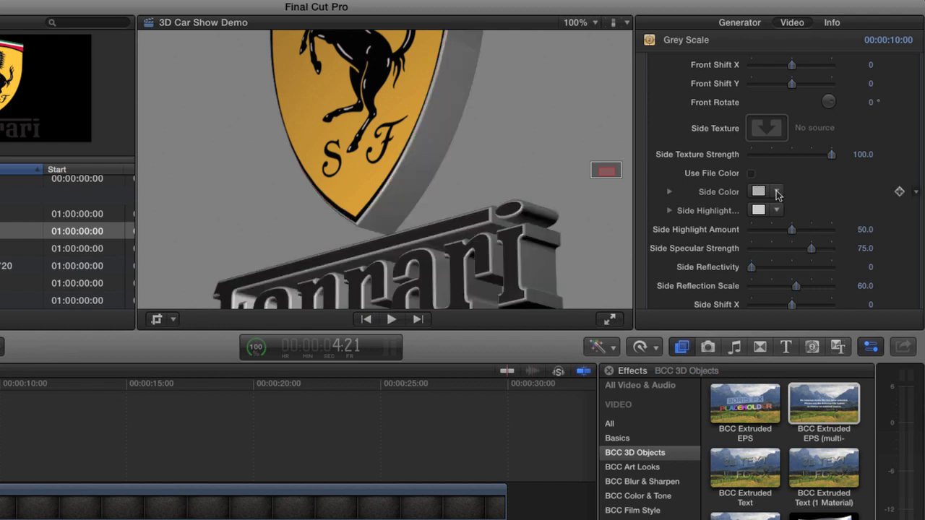
pyautogui.click(777, 192)
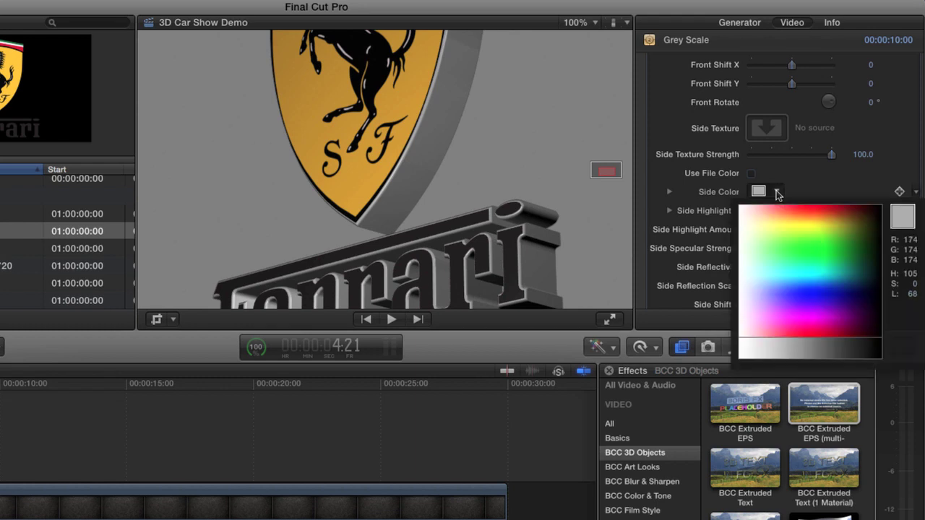
pyautogui.moveTo(791, 219); pyautogui.dragTo(814, 266)
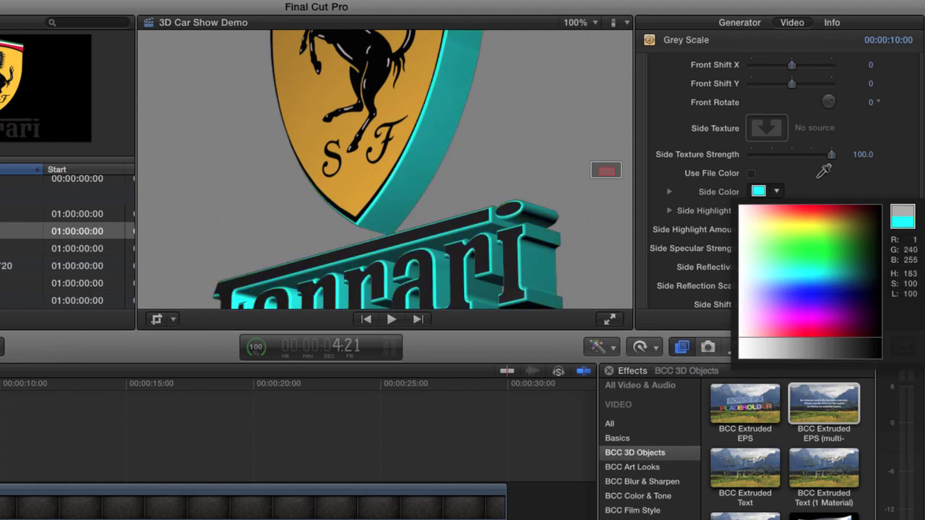
pyautogui.press('Escape')
pyautogui.click(752, 174)
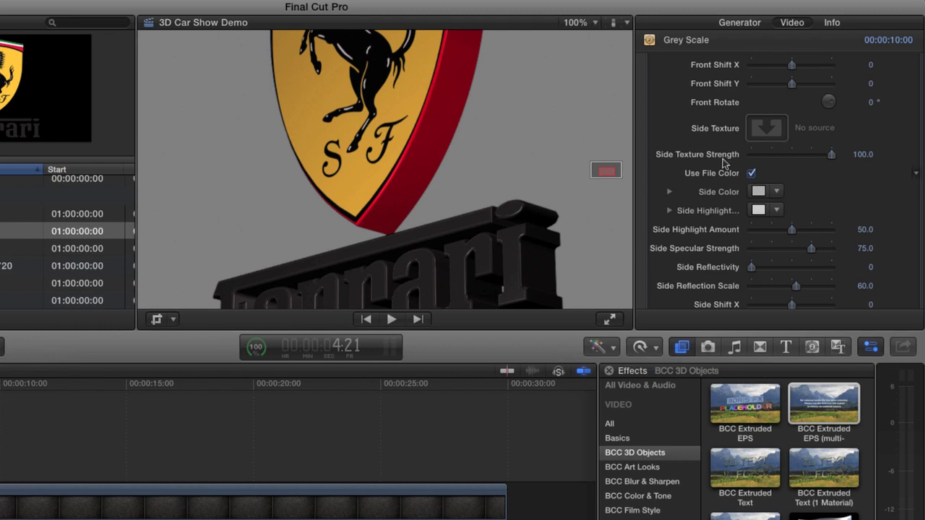
# Fit the whole frame in the viewer and reset the logo's Rotate X and Rotate Y to 0°.
pyautogui.scroll(15, 672, 123)
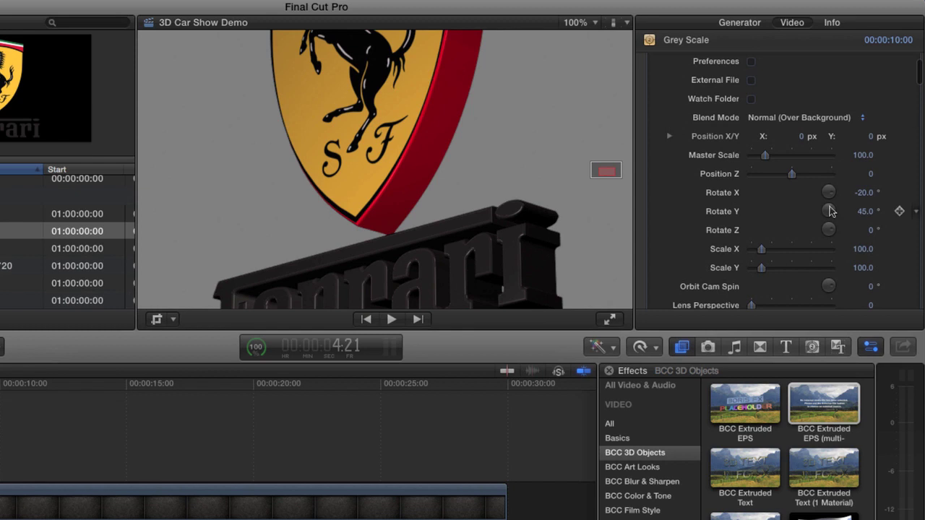
pyautogui.click(585, 22)
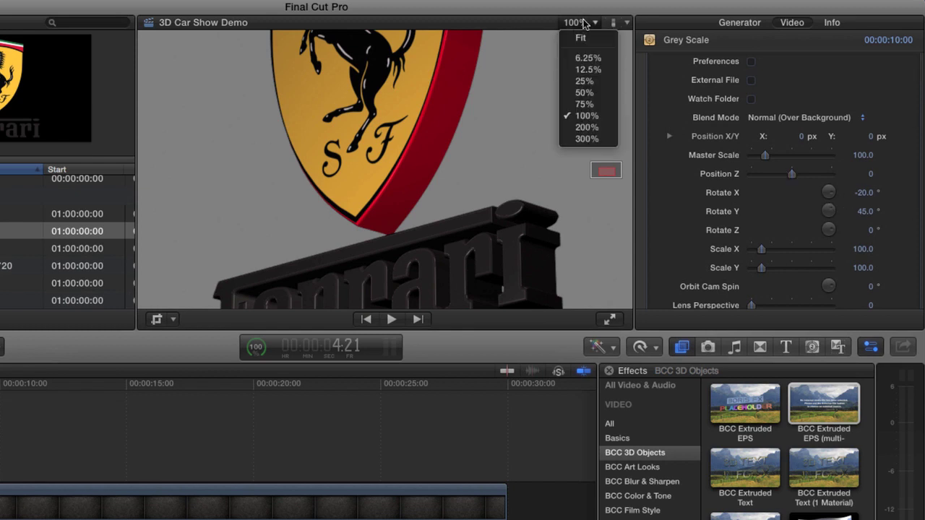
pyautogui.press('Escape')
pyautogui.click(863, 194)
pyautogui.write('0')
pyautogui.press('Return')
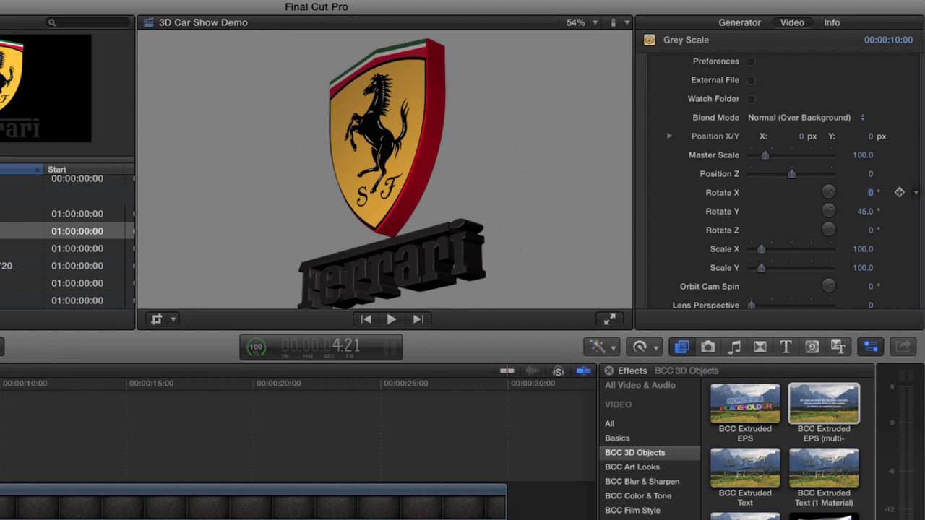
pyautogui.click(862, 212)
pyautogui.write('0')
pyautogui.press('Return')
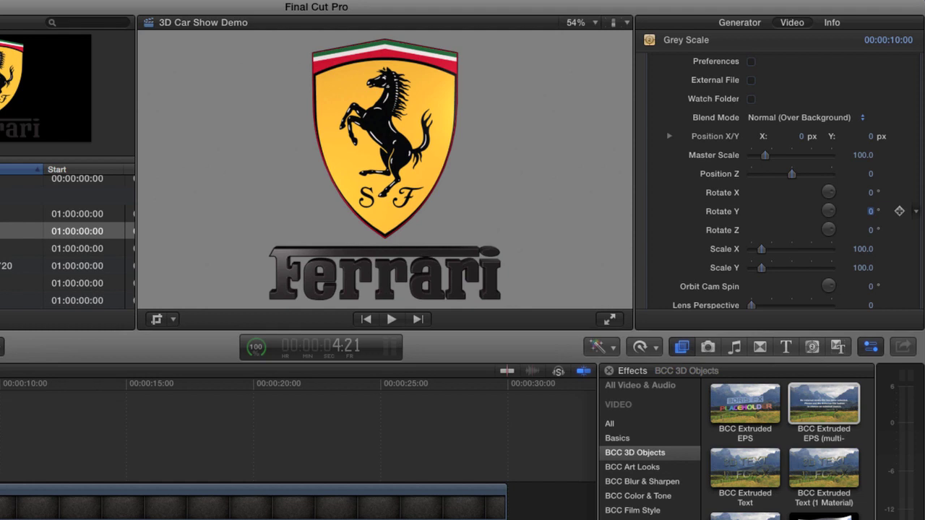
# Set the extruded logo's Master Scale to 80.
pyautogui.click(864, 155)
pyautogui.write('80')
pyautogui.press('Return')
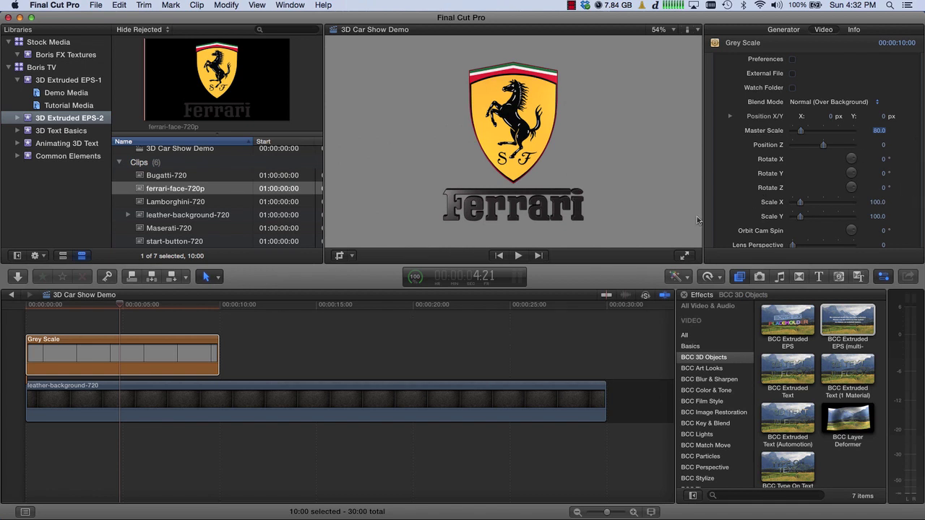
# At the start of the Grey Scale clip, add a Position Z keyframe with the value 50.
pyautogui.click(109, 363)
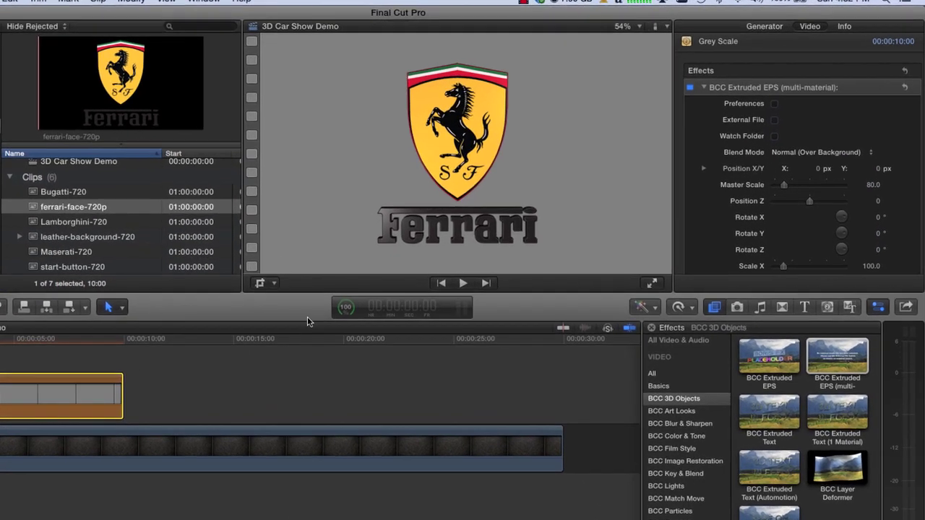
pyautogui.scroll(-3, 721, 223)
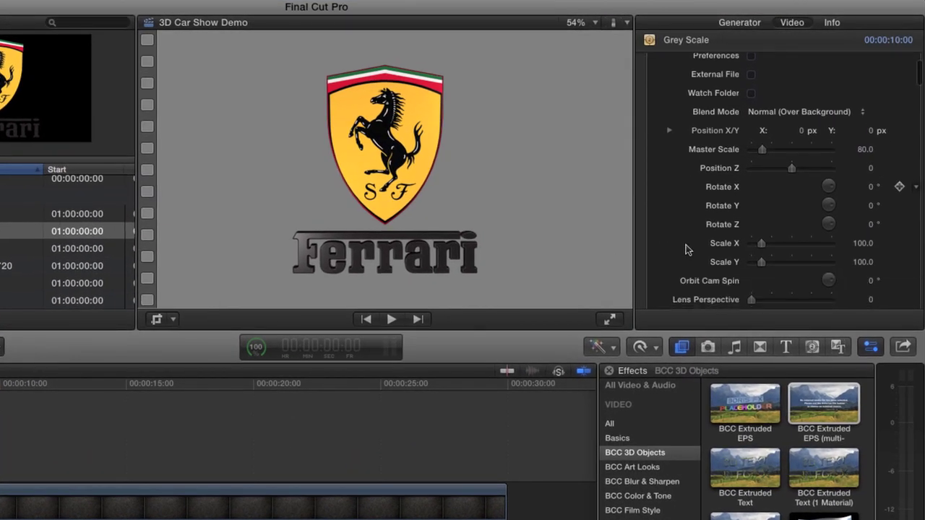
pyautogui.scroll(-1, 686, 249)
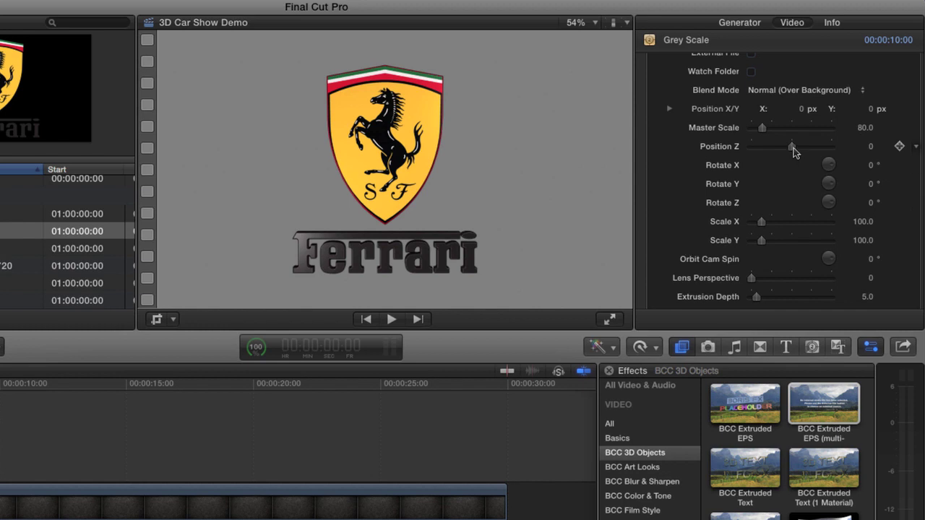
pyautogui.click(899, 147)
pyautogui.moveTo(792, 147); pyautogui.dragTo(858, 150)
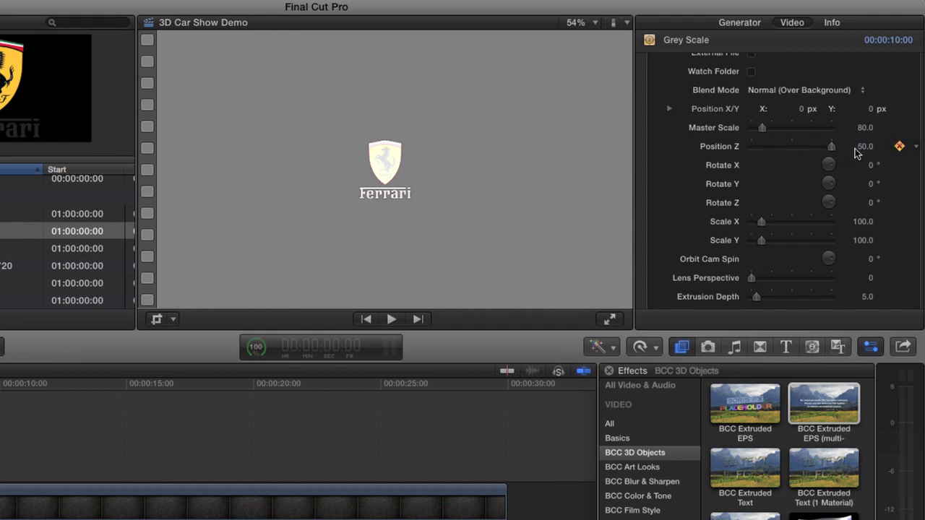
# Set Rotate Y to -360° and keyframe it at the start of the clip.
pyautogui.click(869, 185)
pyautogui.write('-360')
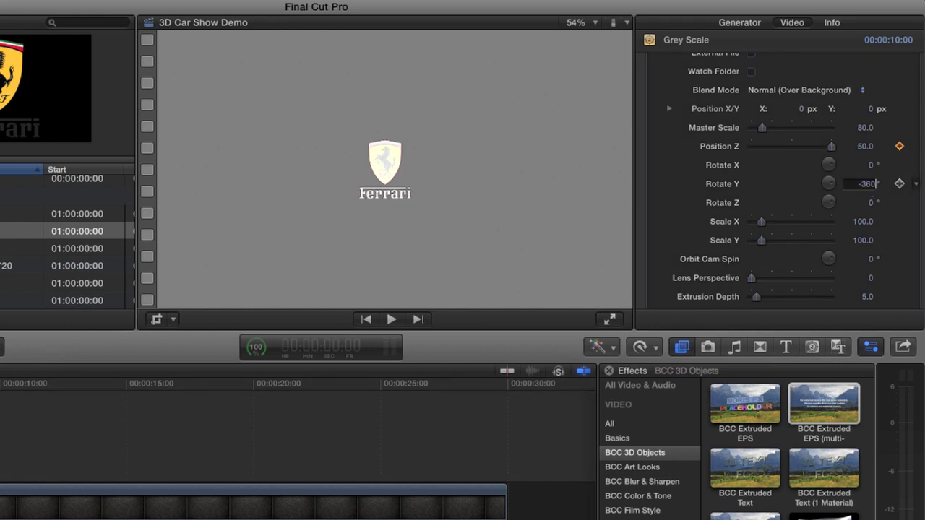
pyautogui.press('Return')
pyautogui.click(899, 184)
# At 2:00, set the Position Z keyframe to 0 and the Rotate Y keyframe to 0°.
pyautogui.click(331, 351)
pyautogui.write('2:00')
pyautogui.press('Return')
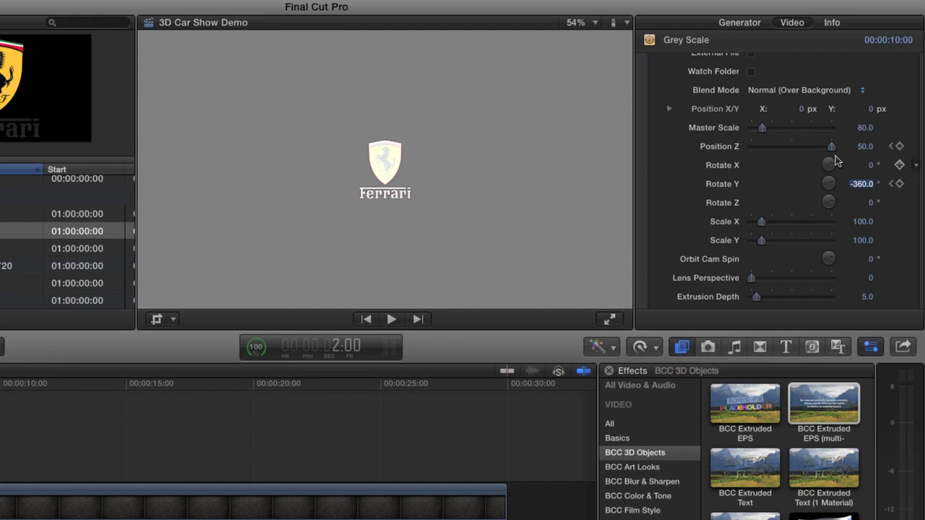
pyautogui.click(864, 147)
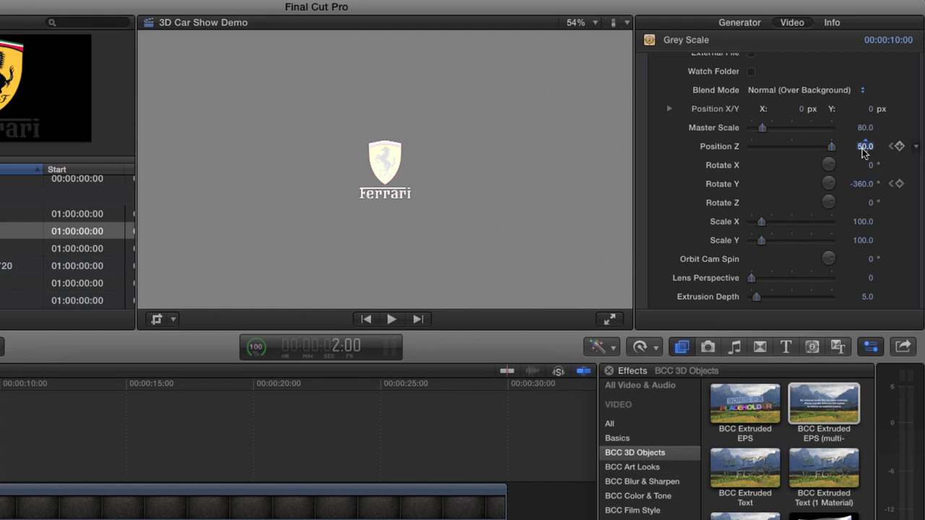
pyautogui.write('0')
pyautogui.press('Return')
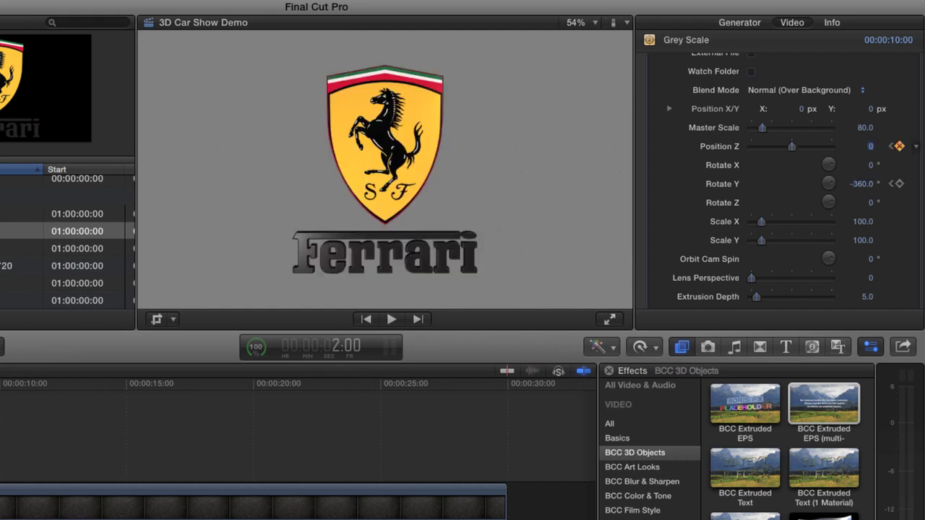
pyautogui.click(860, 184)
pyautogui.write('0')
pyautogui.press('Return')
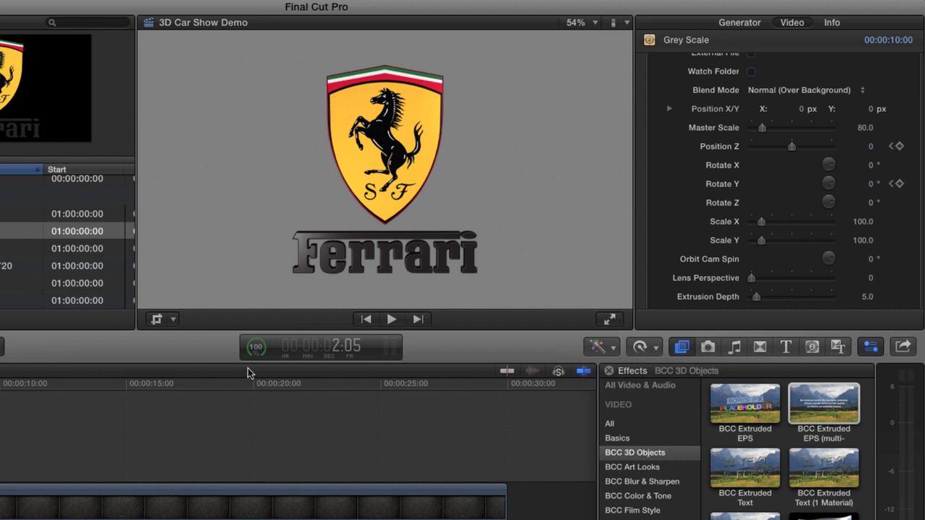
# At 5:00, add keyframes for the logo's current Master Scale and Position X/Y.
pyautogui.click(339, 352)
pyautogui.write('300')
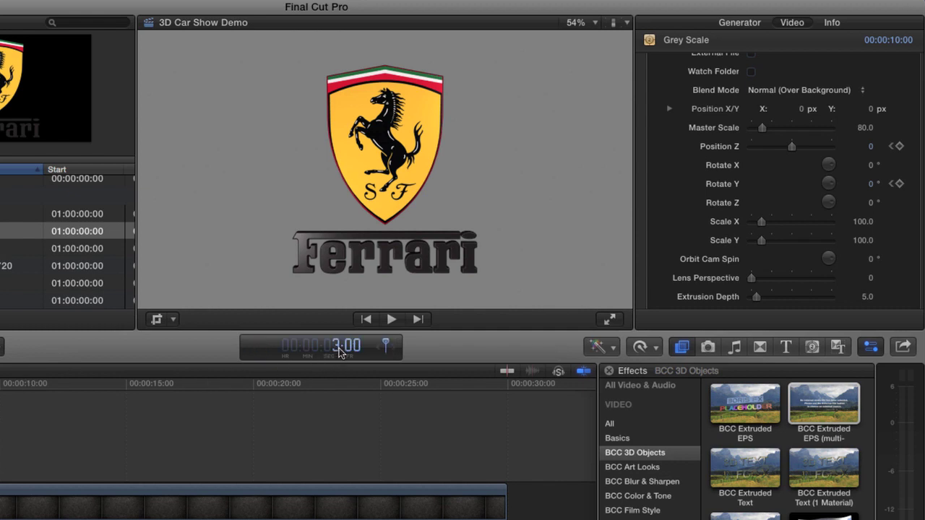
pyautogui.press('Return')
pyautogui.click(339, 352)
pyautogui.write('500')
pyautogui.press('Return')
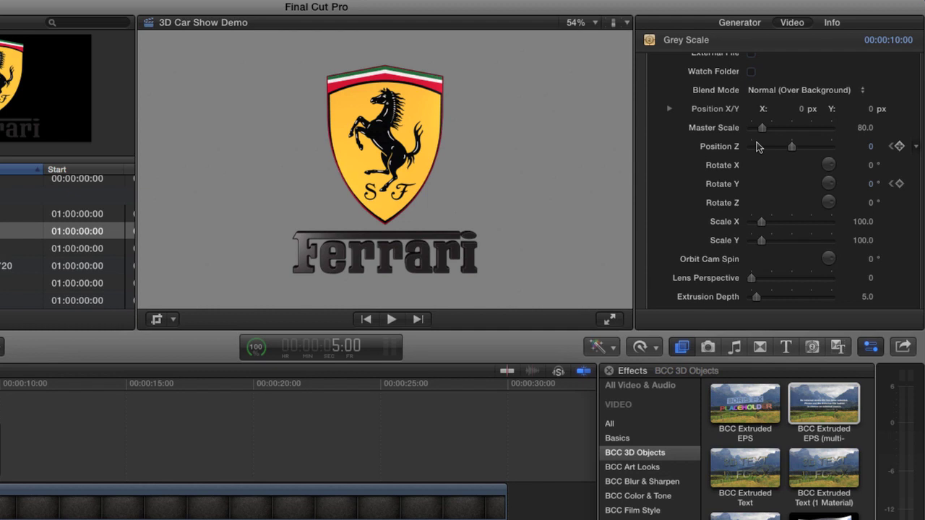
pyautogui.moveTo(896, 129)
pyautogui.click(899, 128)
pyautogui.click(899, 109)
# At 7:00, set the logo's Master Scale keyframe to 25.
pyautogui.click(338, 348)
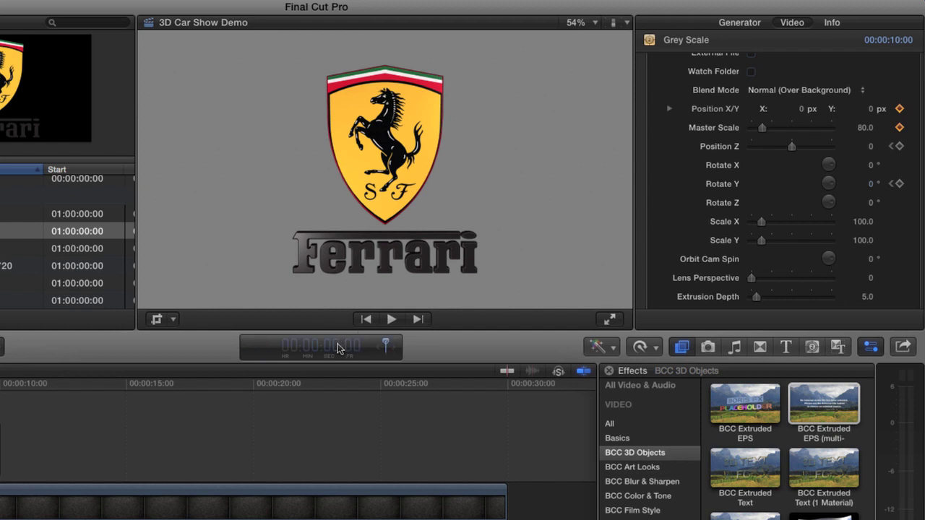
pyautogui.write('700')
pyautogui.press('Return')
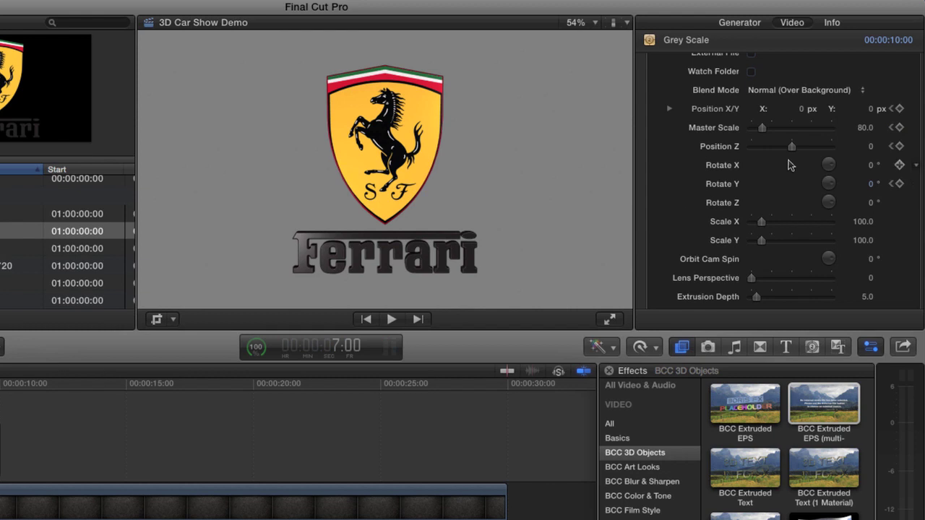
pyautogui.click(864, 129)
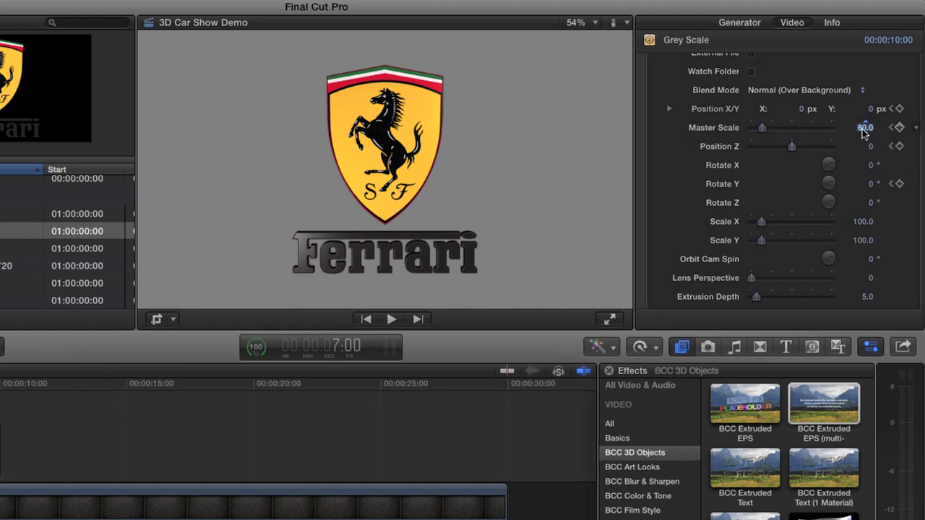
pyautogui.write('25')
pyautogui.press('Return')
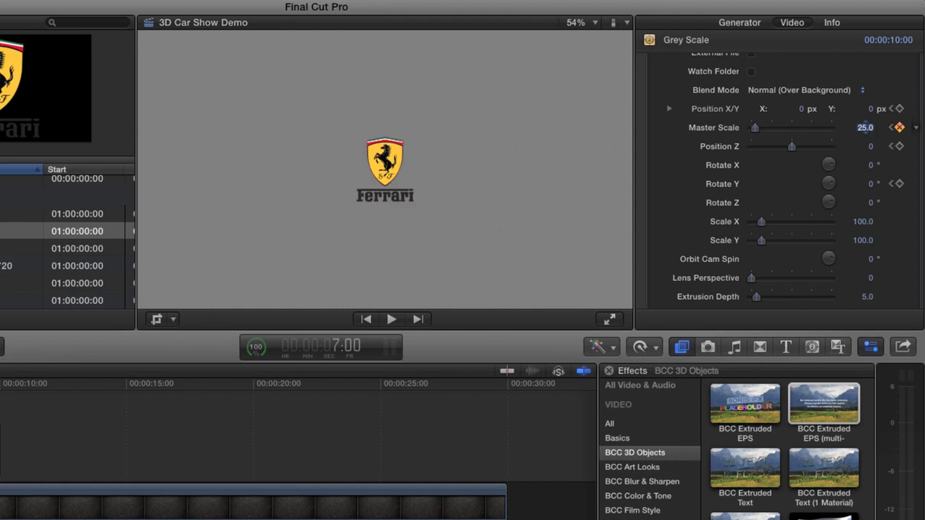
# Show the title/action safe zones in the viewer and set the logo's Y position to -0.1 px at 7:00.
pyautogui.click(627, 23)
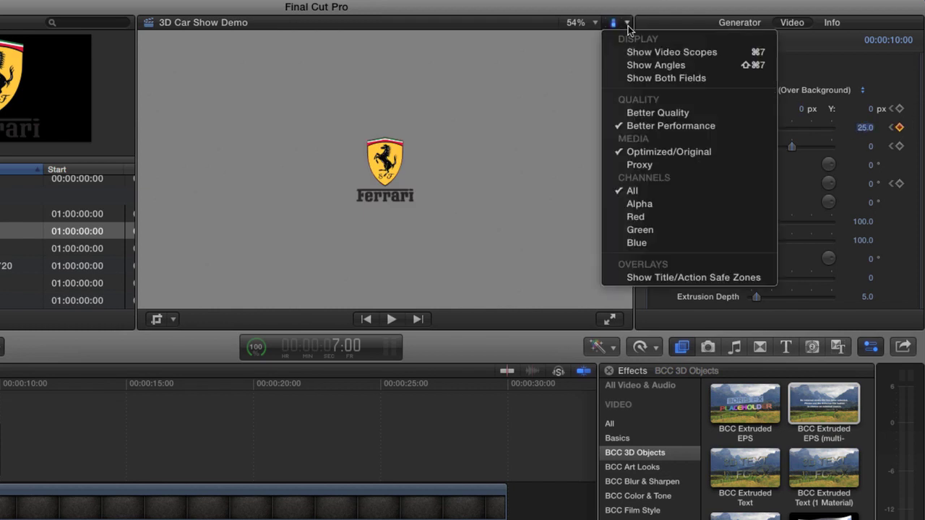
pyautogui.click(647, 278)
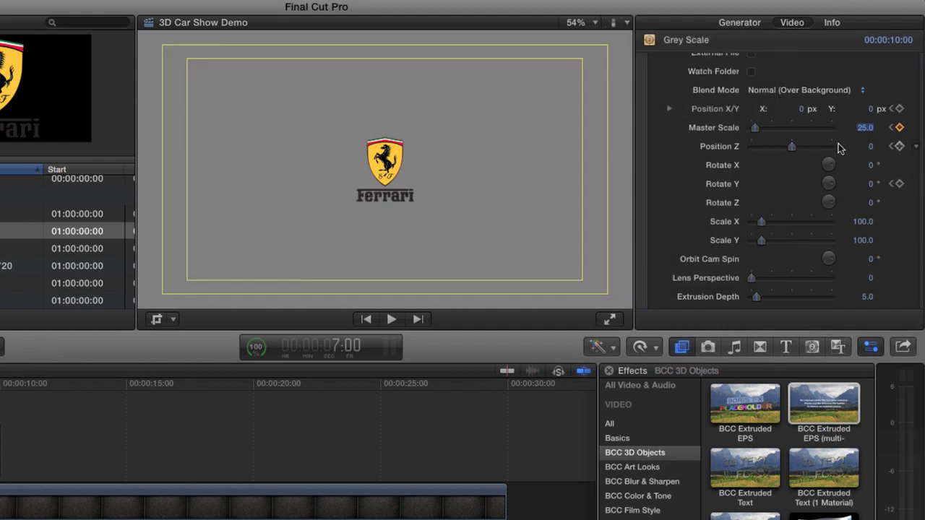
pyautogui.click(871, 110)
pyautogui.write('0.1')
pyautogui.press('Return')
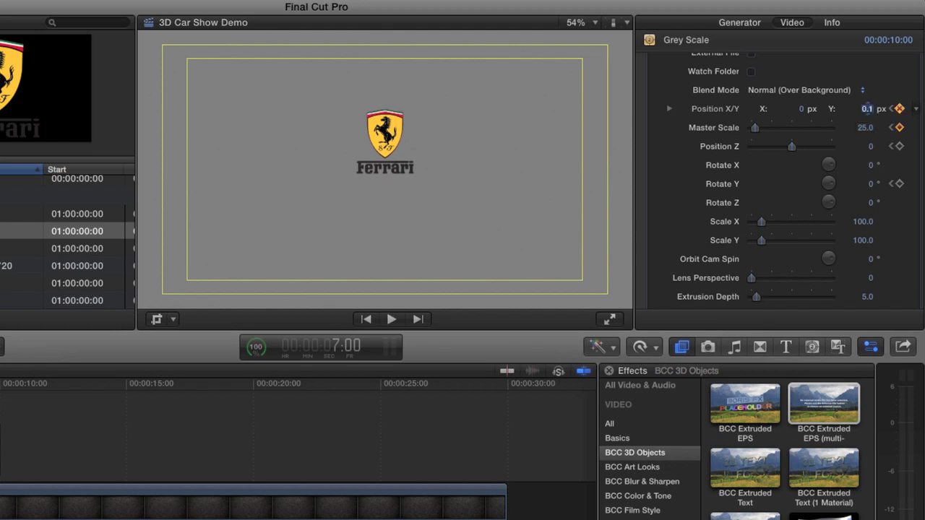
pyautogui.press('BackSpace')
pyautogui.write('-.1')
pyautogui.press('Return')
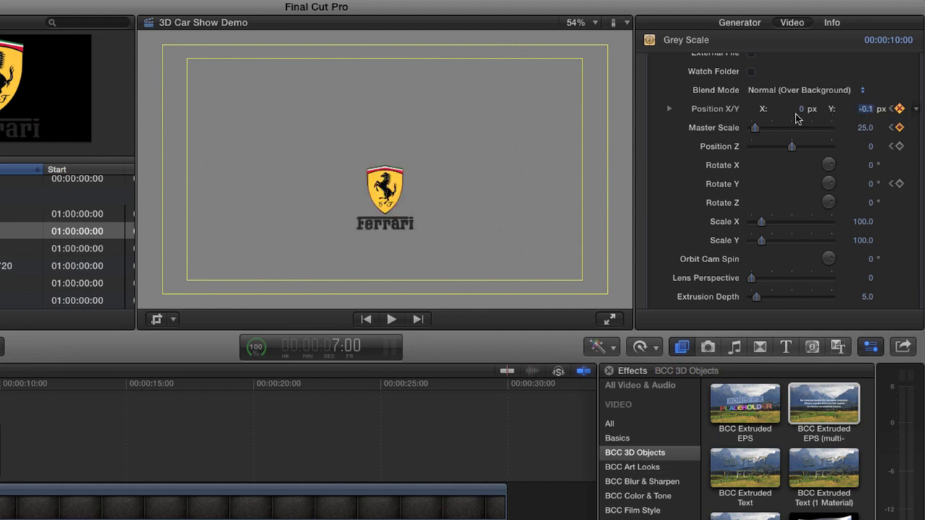
# Set the logo's X position to 0.69 px at 7:00, placing it near the frame's right edge.
pyautogui.click(800, 110)
pyautogui.write('.69')
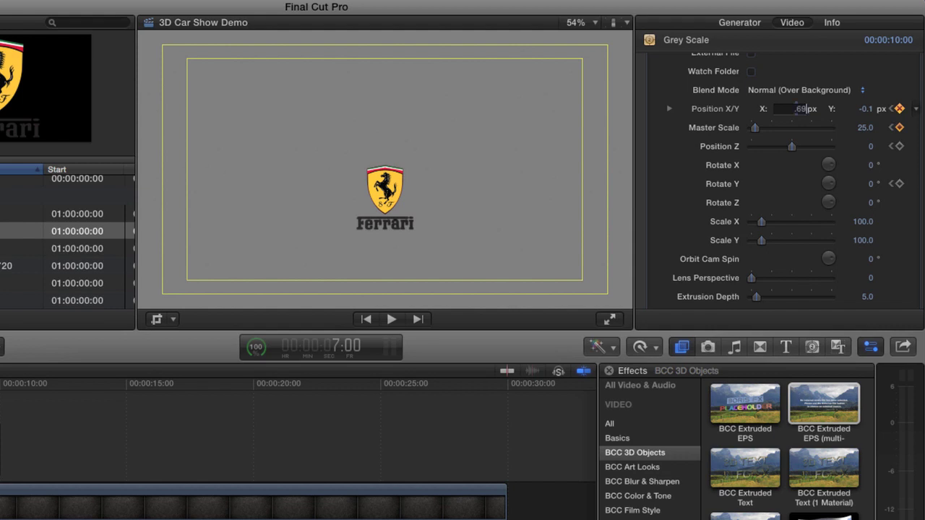
pyautogui.press('Return')
pyautogui.click(865, 108)
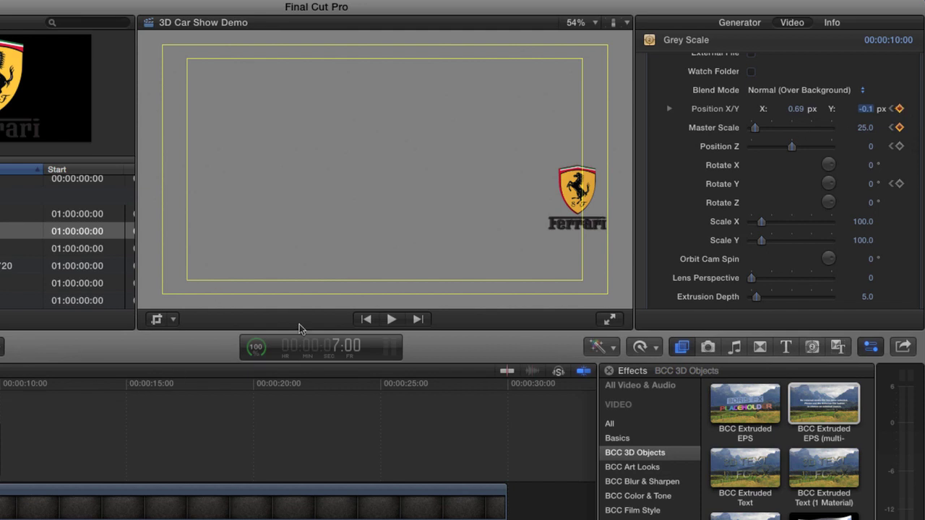
# Move the playhead to 2:00 and apply the BCC Light Sweep effect to the Grey Scale logo clip.
pyautogui.click(347, 348)
pyautogui.write('200')
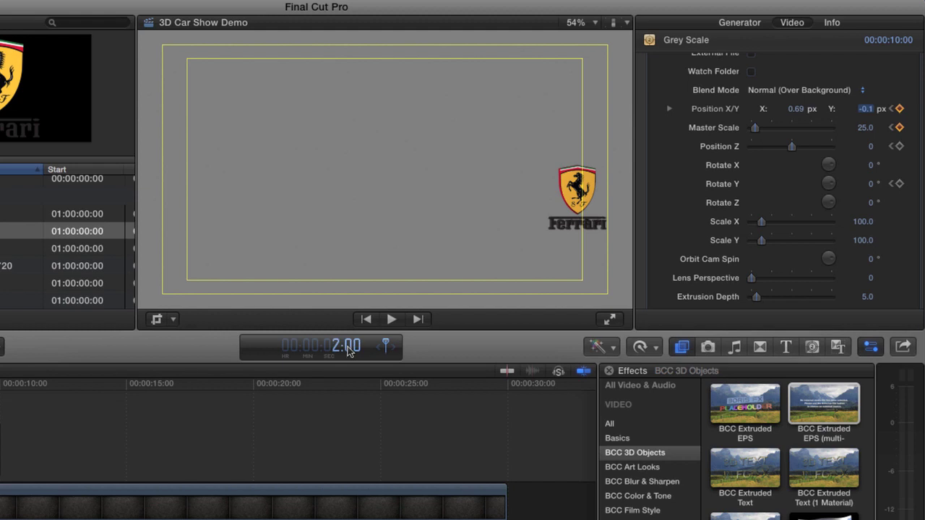
pyautogui.press('Return')
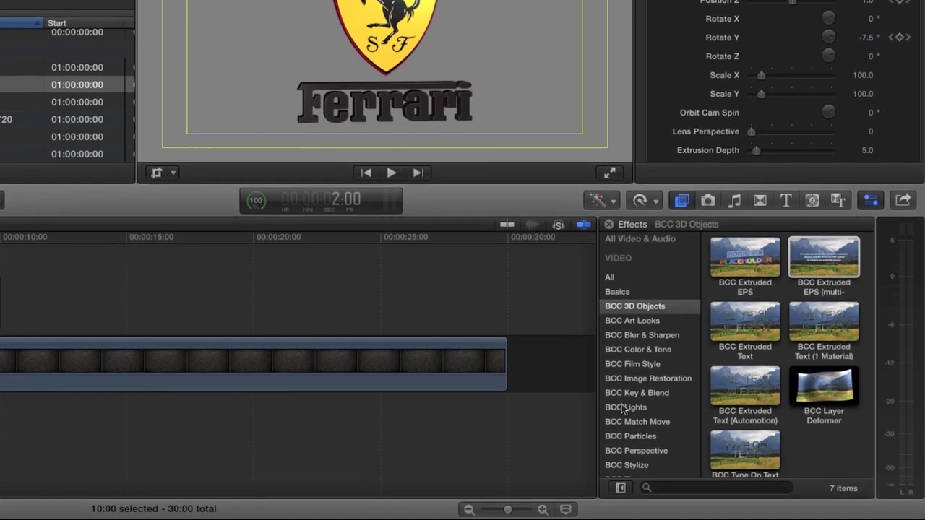
pyautogui.click(623, 428)
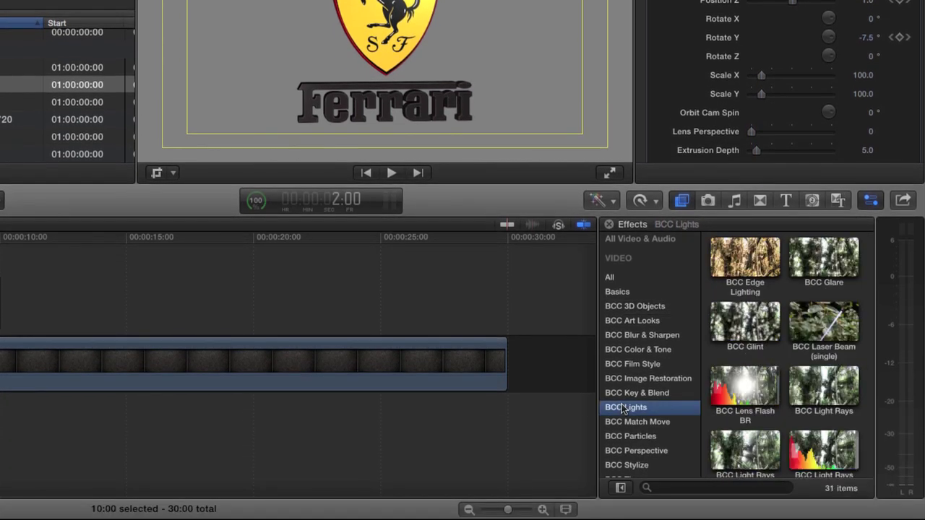
pyautogui.scroll(-5, 744, 399)
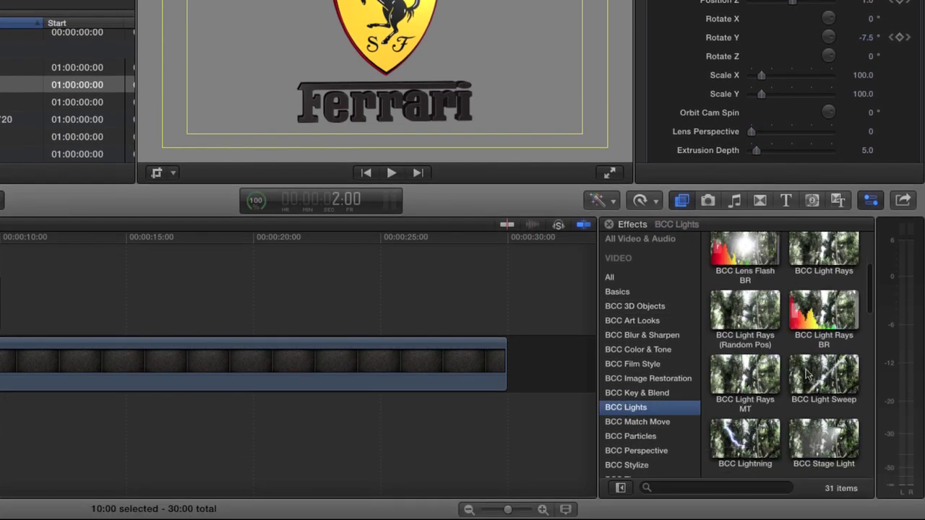
pyautogui.moveTo(821, 370); pyautogui.dragTo(0, 307)
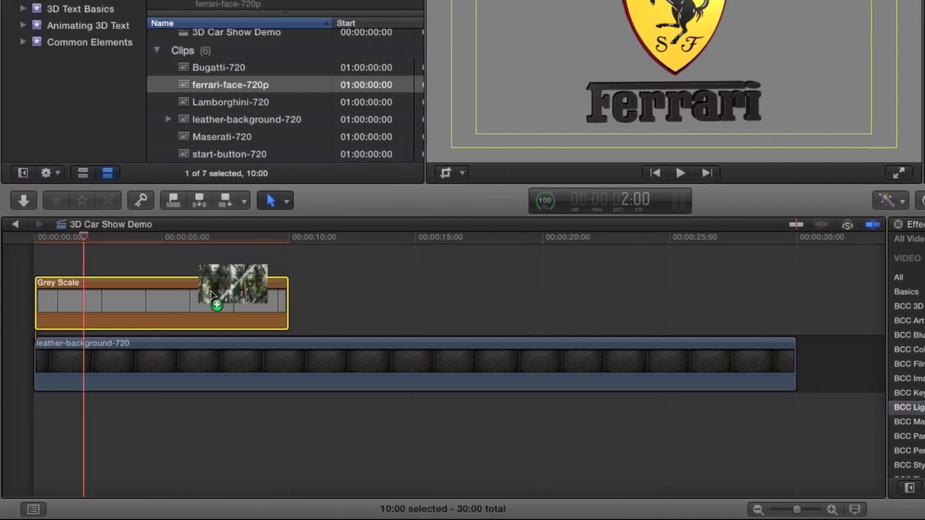
pyautogui.moveTo(205, 309); pyautogui.dragTo(200, 302)
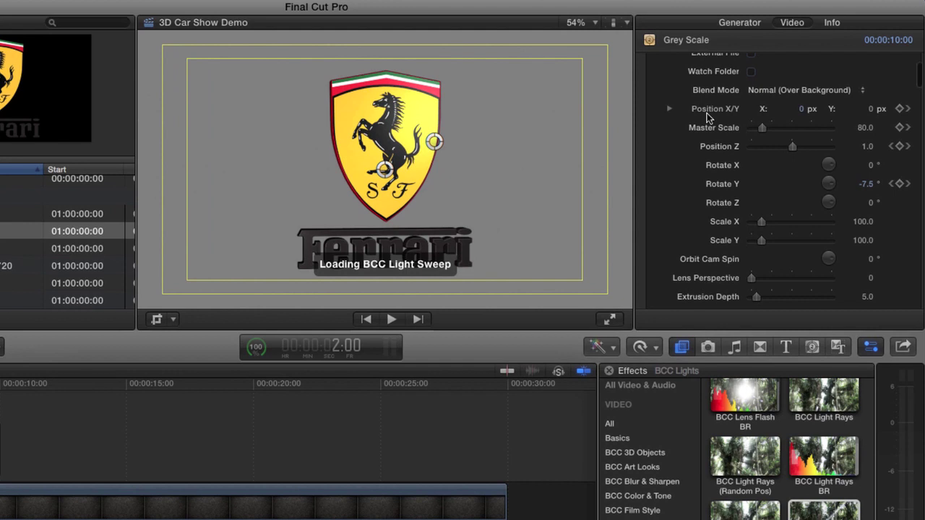
# Set the Light Sweep's Light Center X to -0.52 px and add a Light Center keyframe at 2:00.
pyautogui.scroll(4, 694, 126)
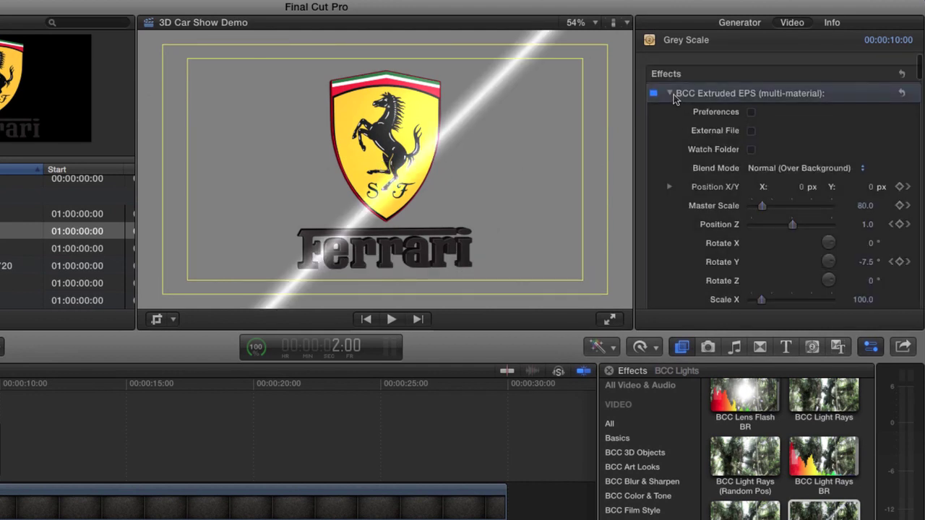
pyautogui.click(670, 94)
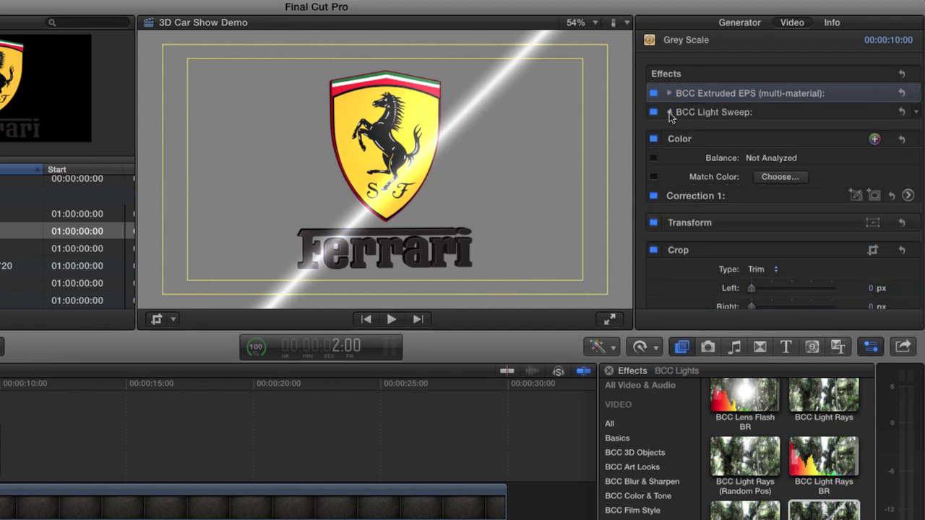
pyautogui.click(669, 112)
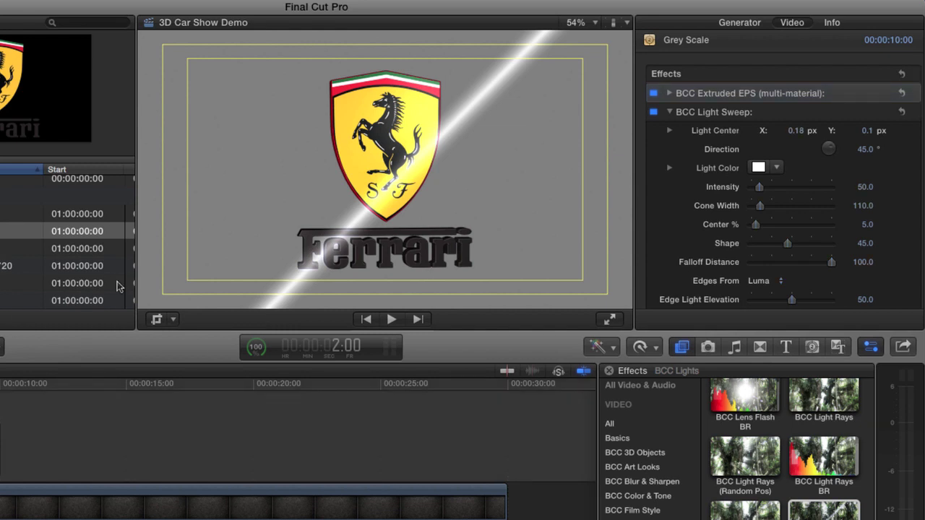
pyautogui.moveTo(794, 131); pyautogui.dragTo(813, 131)
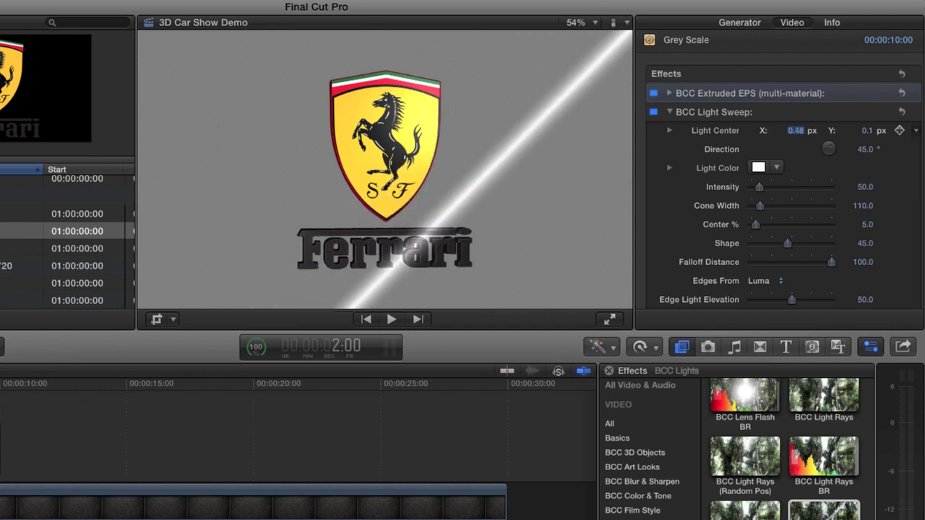
pyautogui.moveTo(812, 131); pyautogui.dragTo(752, 130)
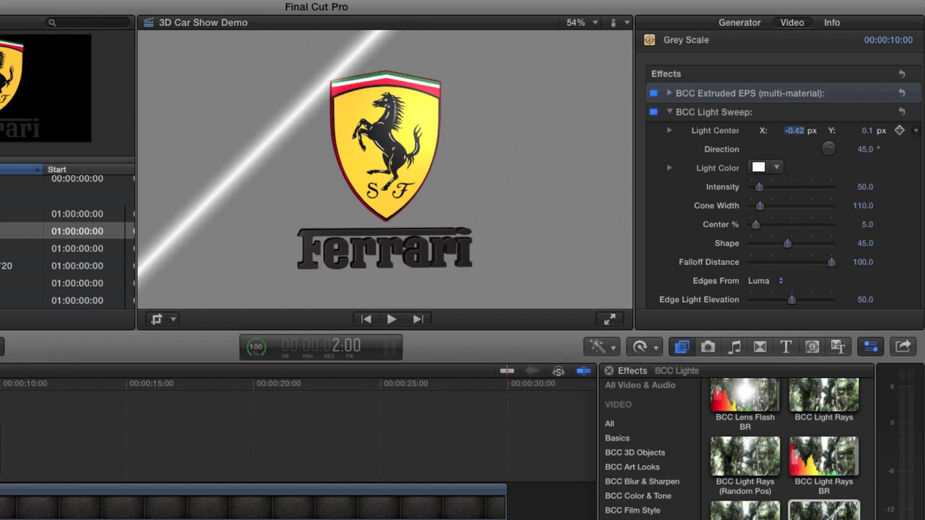
pyautogui.moveTo(752, 131); pyautogui.dragTo(743, 131)
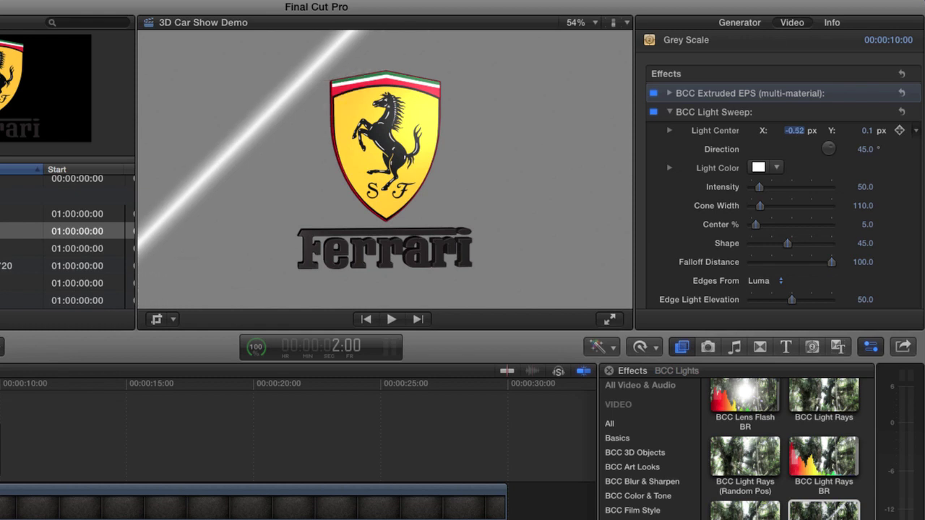
pyautogui.click(899, 131)
# At 5:00, set the Light Sweep's Light Center X to about 1.22 px, then preview the sweep across the logo.
pyautogui.click(338, 350)
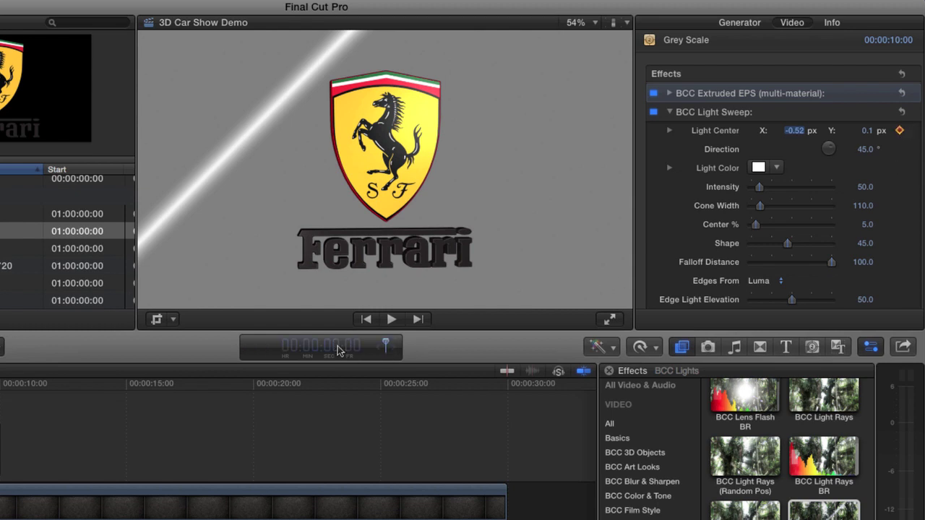
pyautogui.write('500')
pyautogui.press('Return')
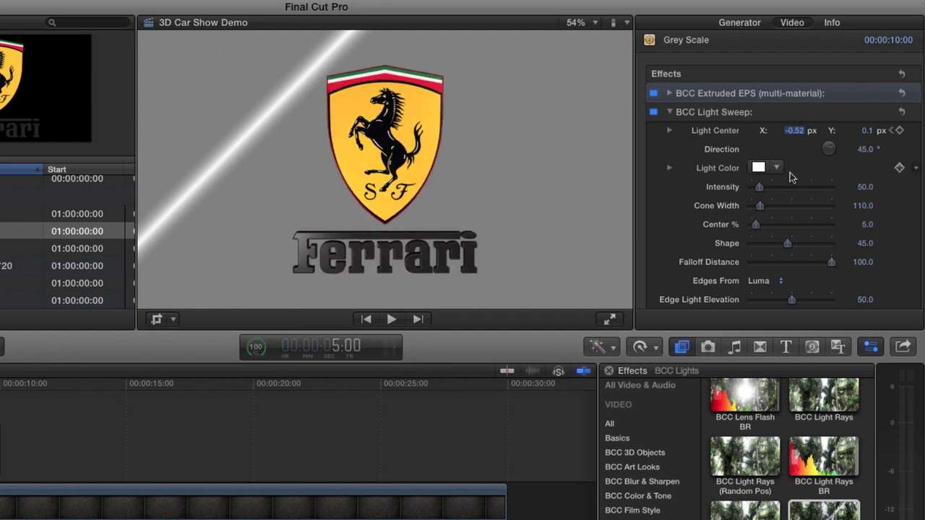
pyautogui.write('-0.62')
pyautogui.press('Return')
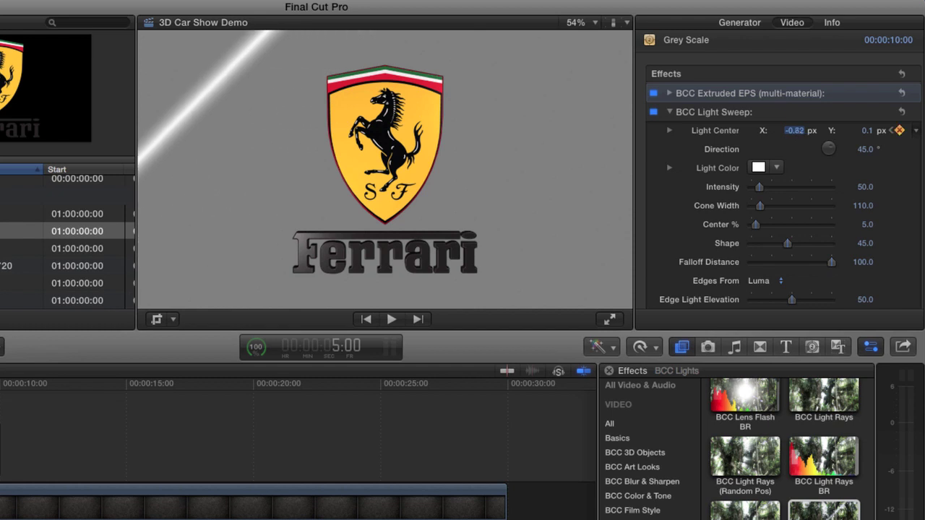
pyautogui.moveTo(795, 130); pyautogui.dragTo(820, 130)
pyautogui.moveTo(795, 130); pyautogui.dragTo(612, 120)
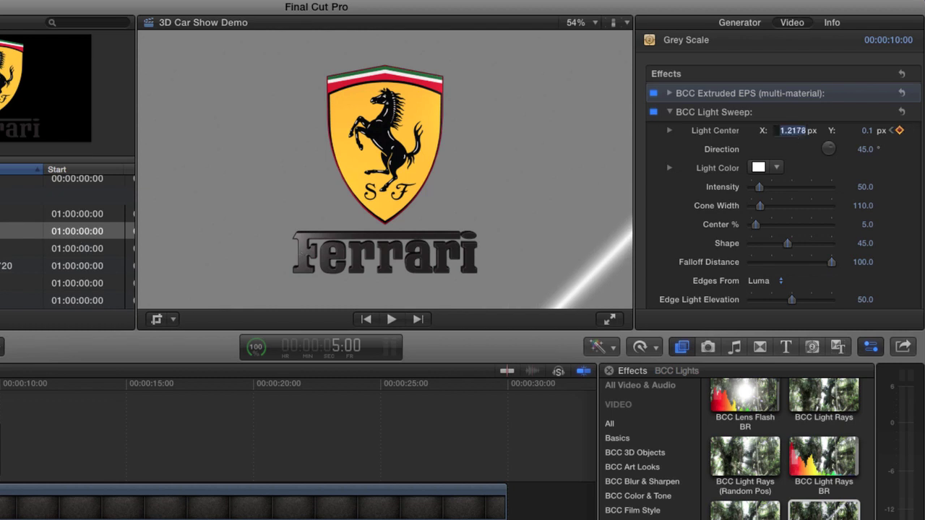
pyautogui.moveTo(3, 384); pyautogui.dragTo(0, 384)
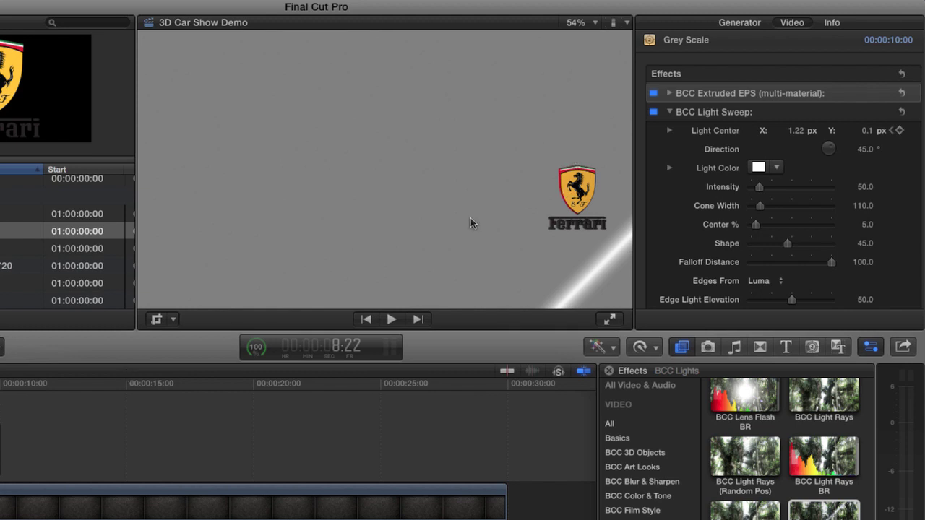
# Add a Rotate Y keyframe at 5:00 for the BCC Extruded EPS logo, keeping its current rotation.
pyautogui.click(670, 113)
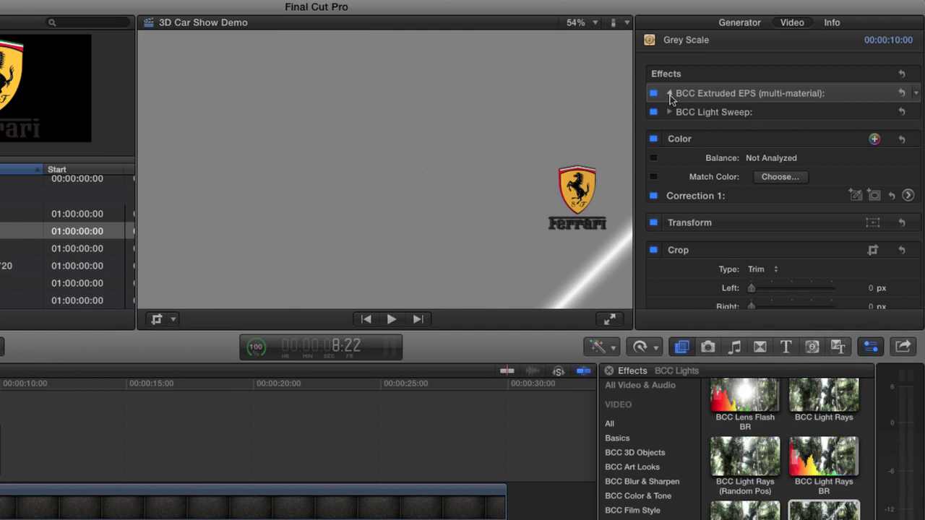
pyautogui.click(670, 94)
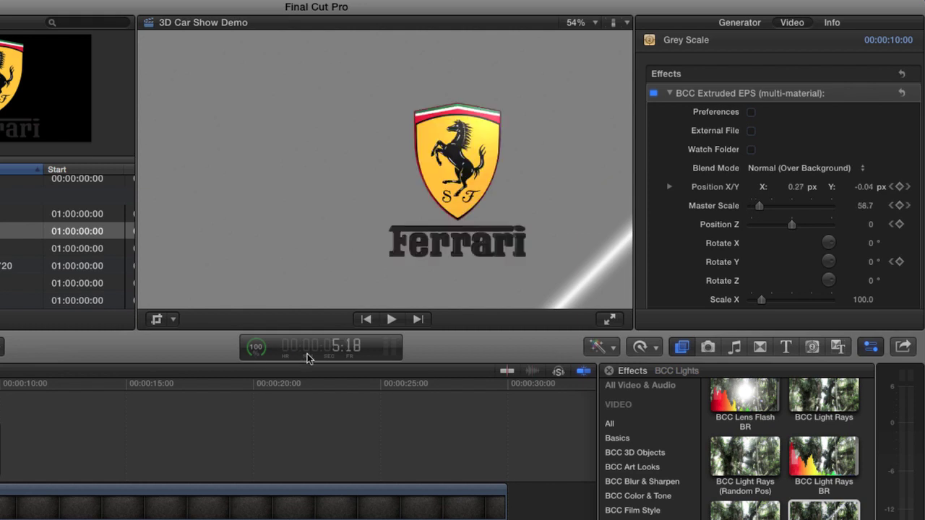
pyautogui.click(333, 349)
pyautogui.write('700')
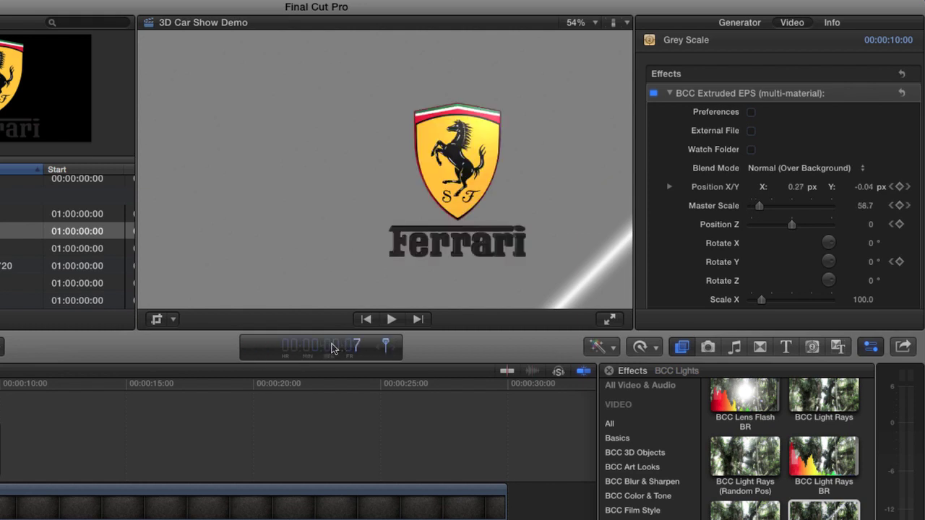
pyautogui.press('Return')
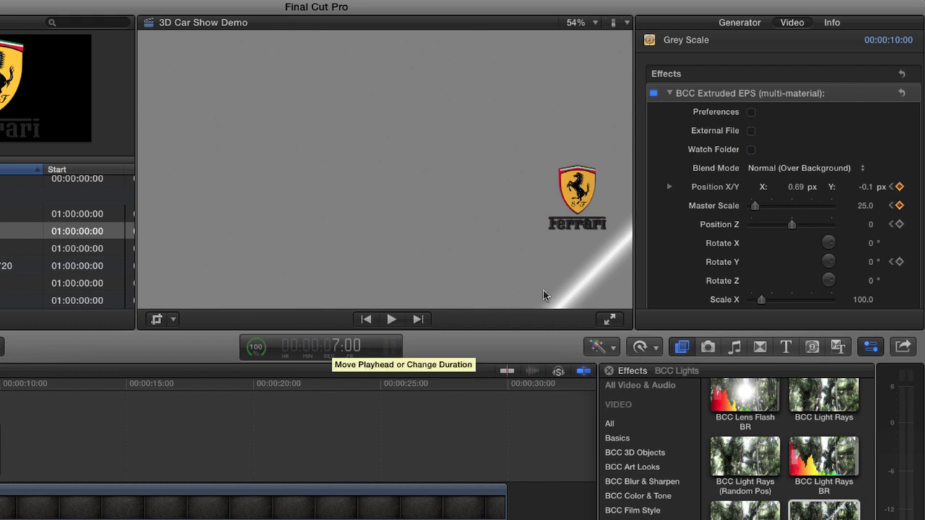
pyautogui.click(330, 348)
pyautogui.write('500')
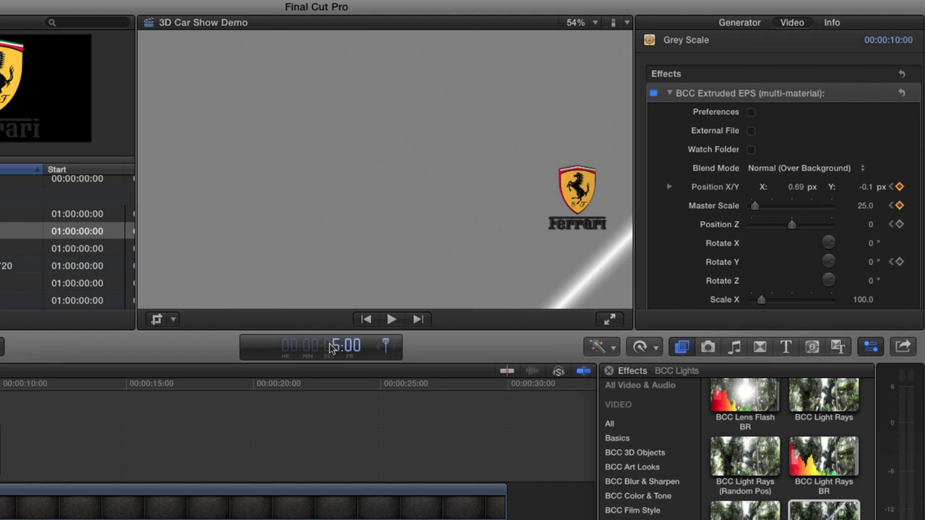
pyautogui.press('Return')
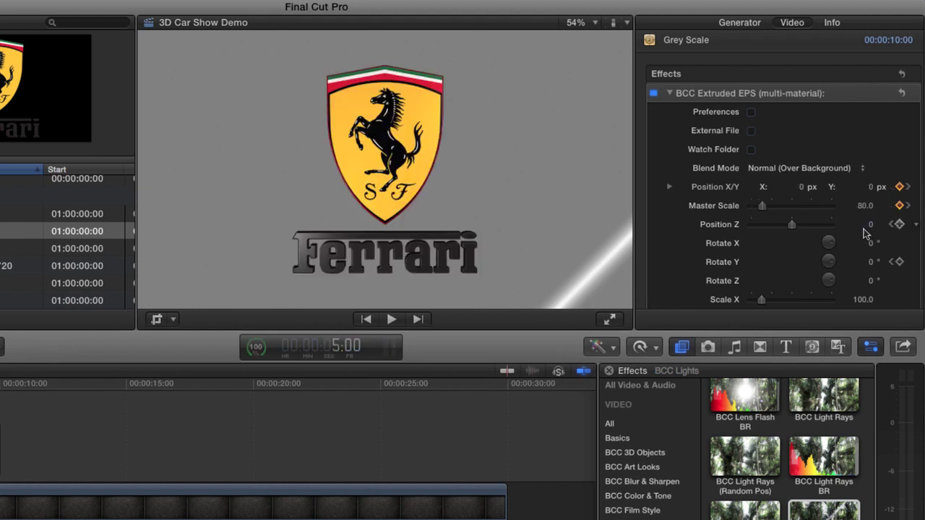
pyautogui.scroll(-3, 866, 234)
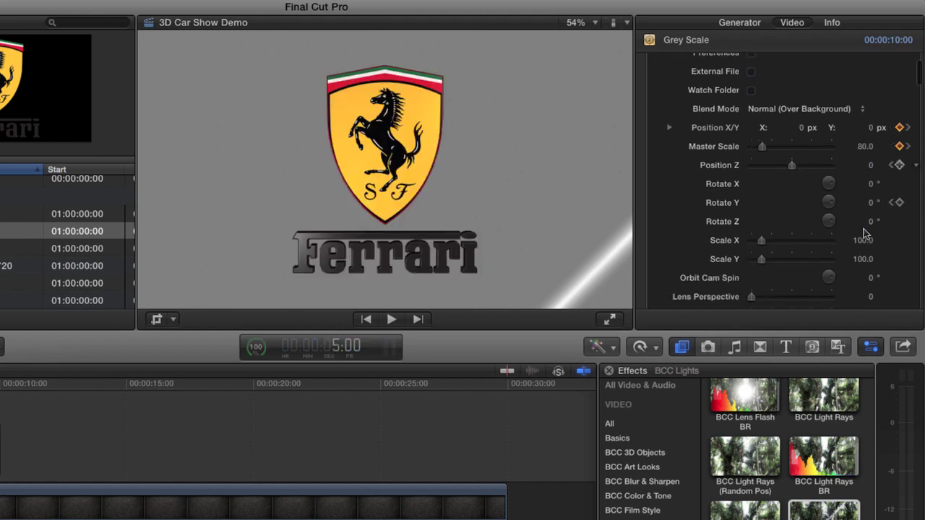
pyautogui.click(899, 196)
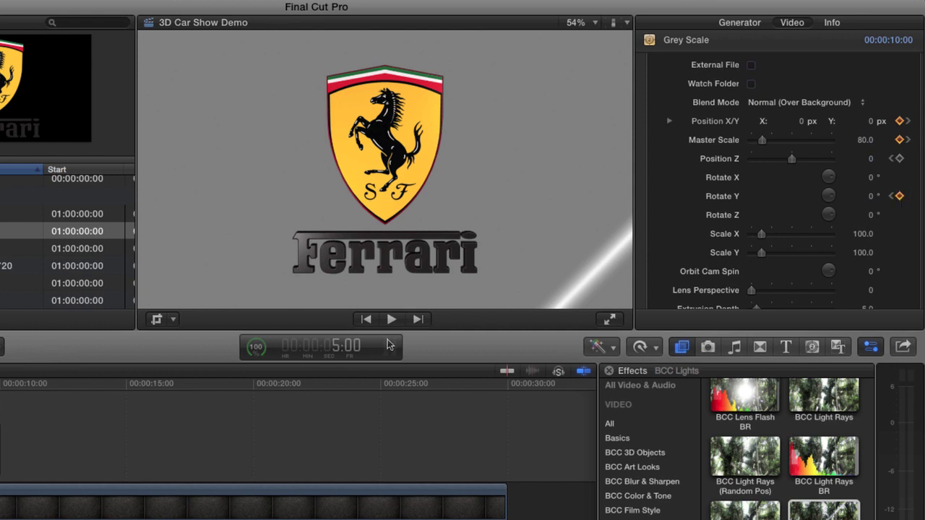
# Set the logo's Rotate Y to 360° at 7:00 and preview the spin as it moves aside.
pyautogui.click(340, 351)
pyautogui.write('700')
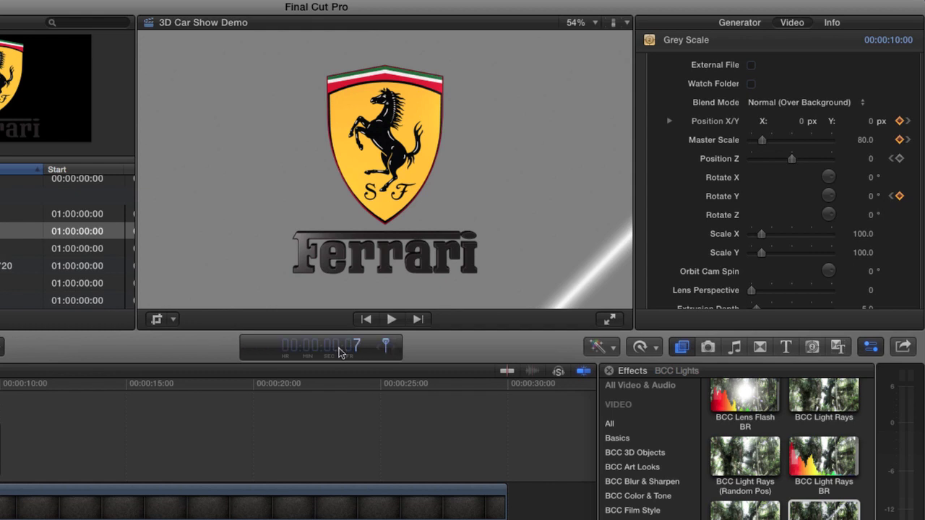
pyautogui.press('Return')
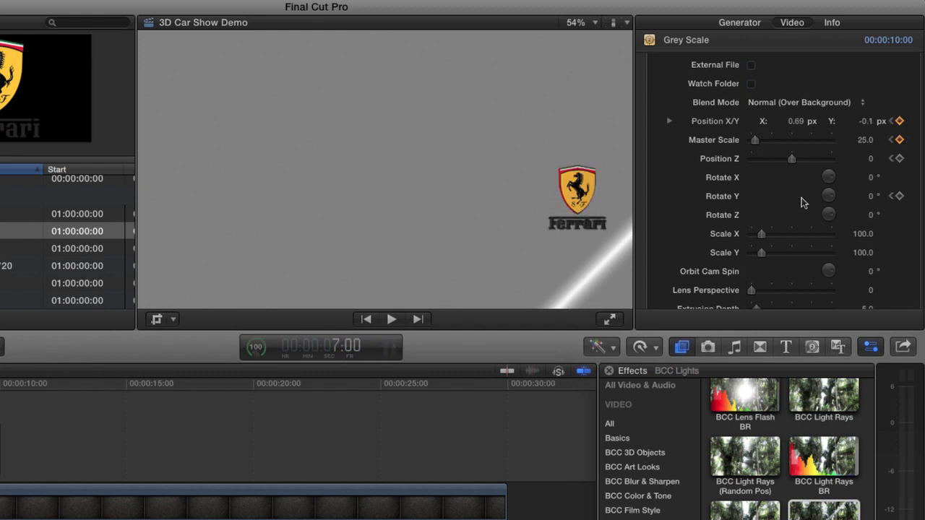
pyautogui.click(871, 195)
pyautogui.write('360')
pyautogui.press('Return')
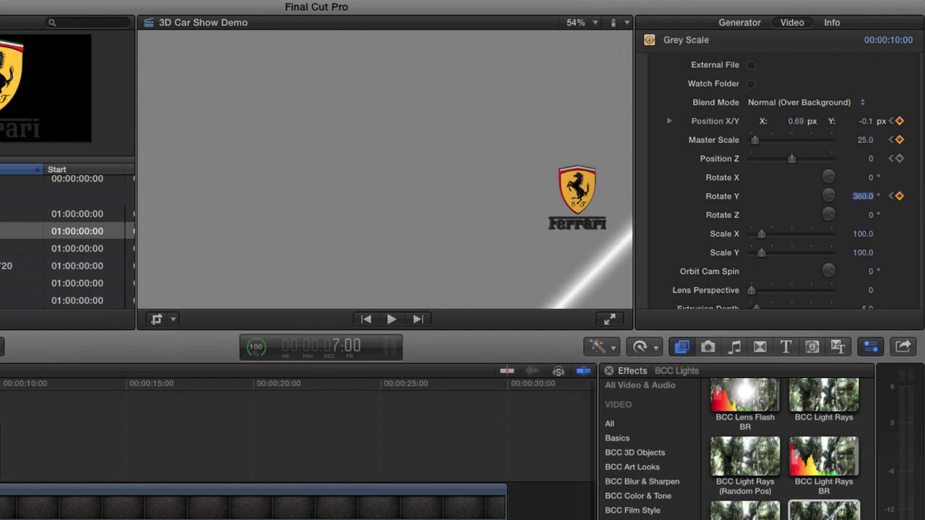
pyautogui.moveTo(3, 384); pyautogui.dragTo(0, 383)
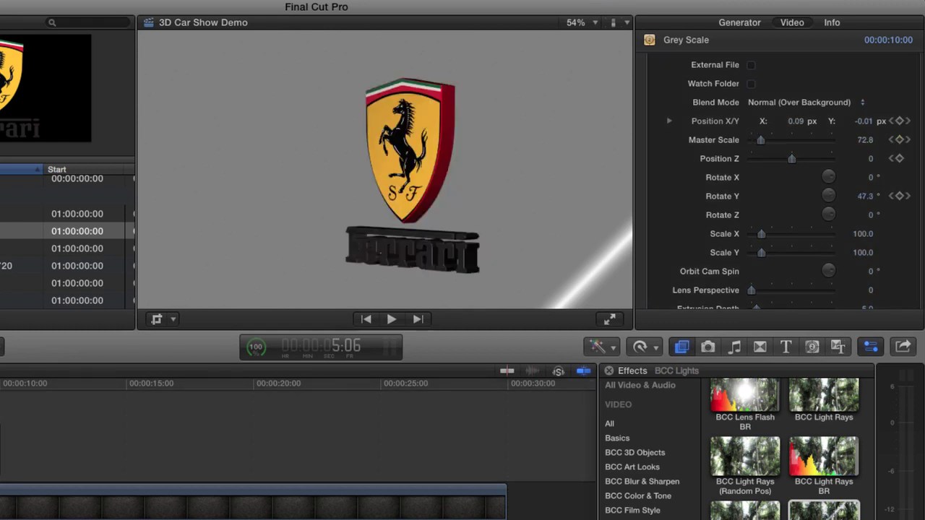
pyautogui.moveTo(0, 384); pyautogui.dragTo(0, 383)
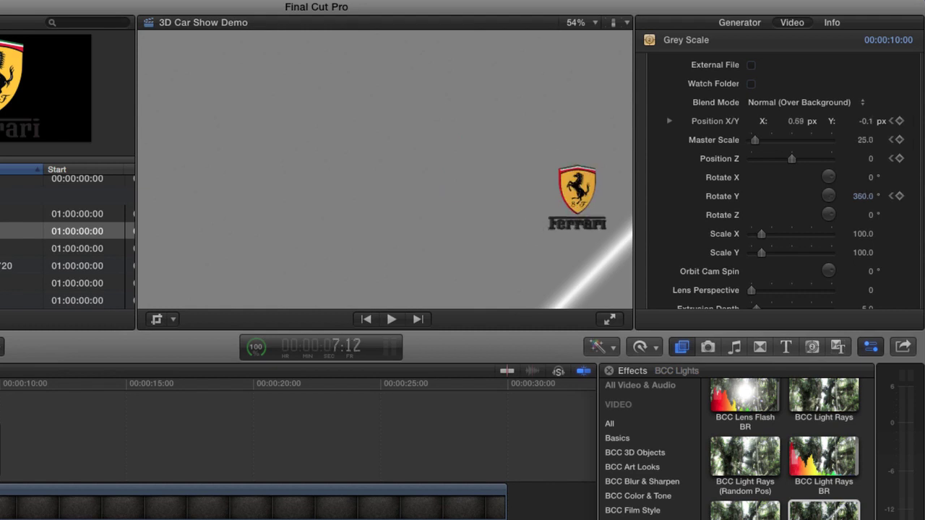
# Rename the Grey Scale clip as Ferrari Logo and select it in the timeline.
pyautogui.click(830, 23)
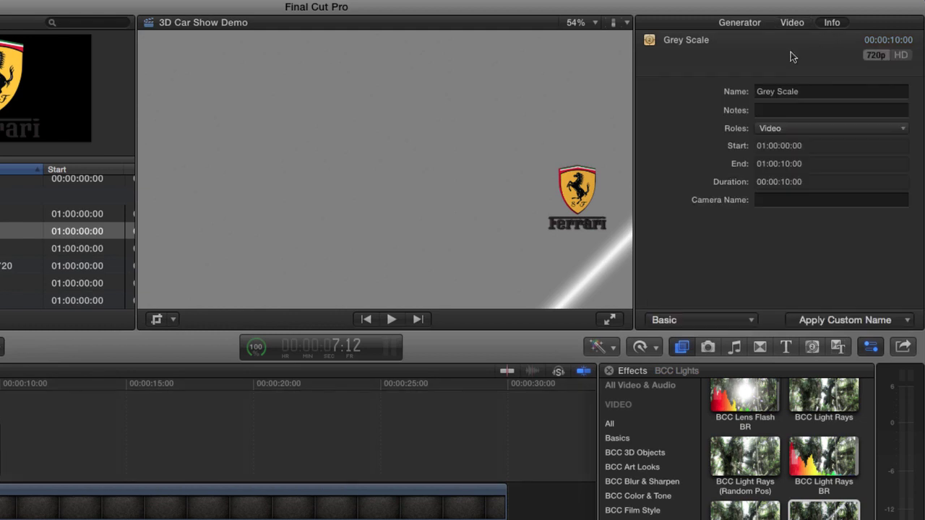
pyautogui.click(804, 92)
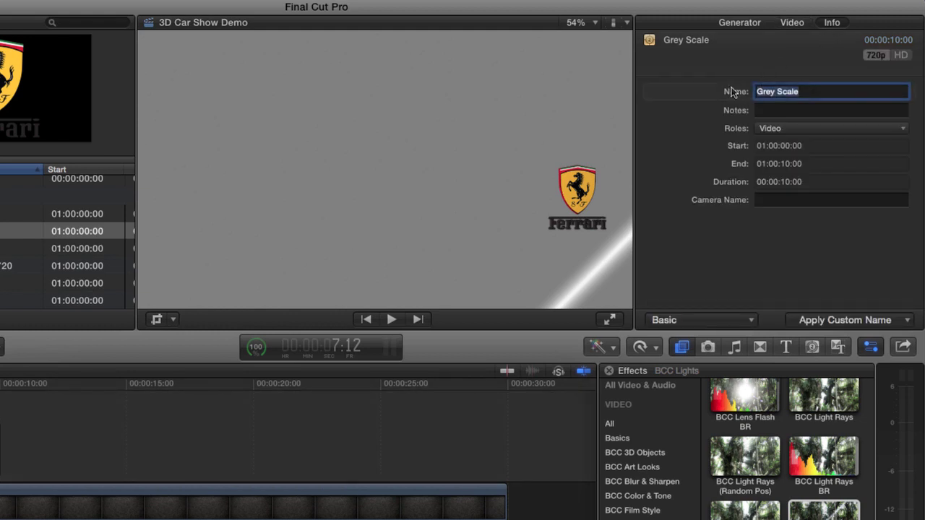
pyautogui.write('Ferrari Logo')
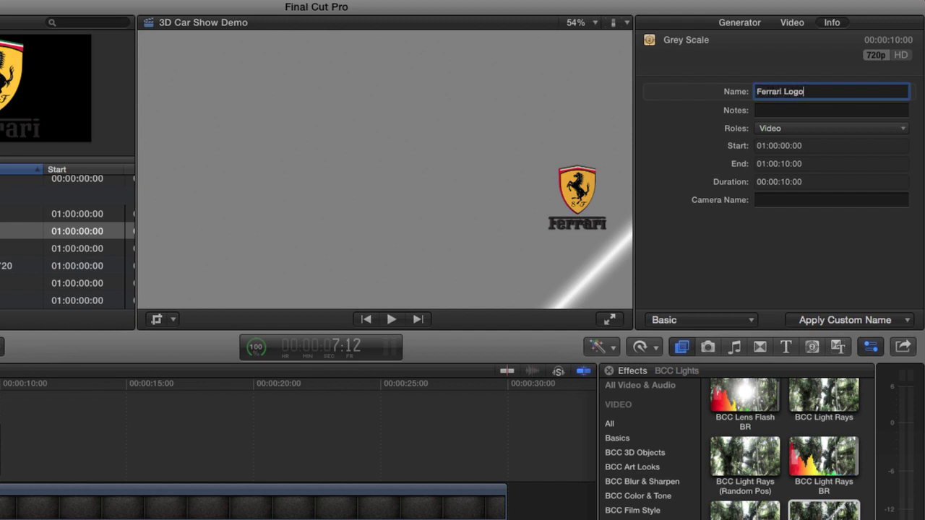
pyautogui.press('Return')
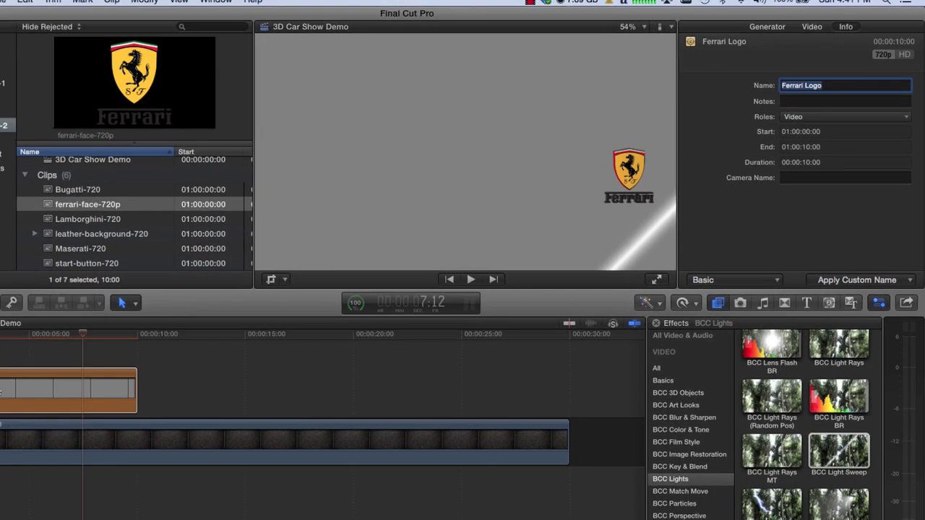
pyautogui.click(0, 444)
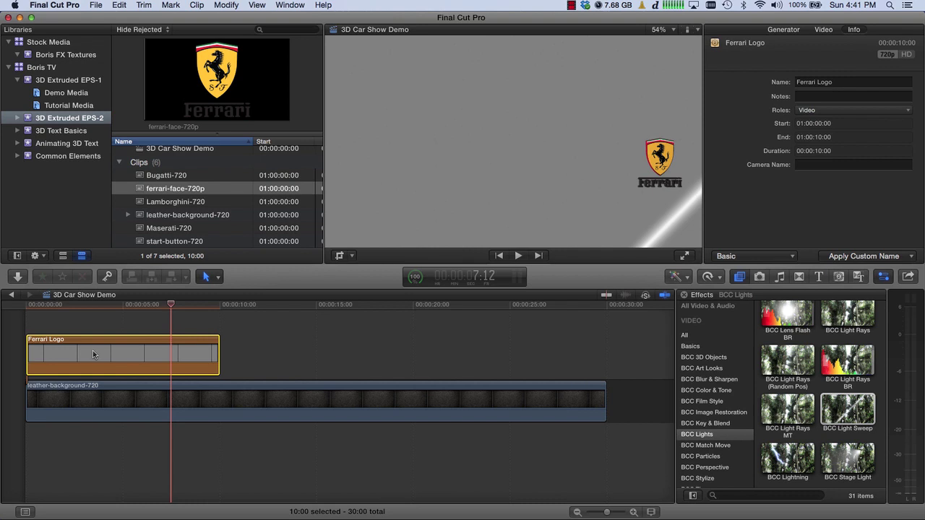
# Copy the Ferrari Logo clip, paste the duplicate at 5:00 in the timeline, and scrub through the overlap.
pyautogui.click(475, 276)
pyautogui.write('500')
pyautogui.press('Return')
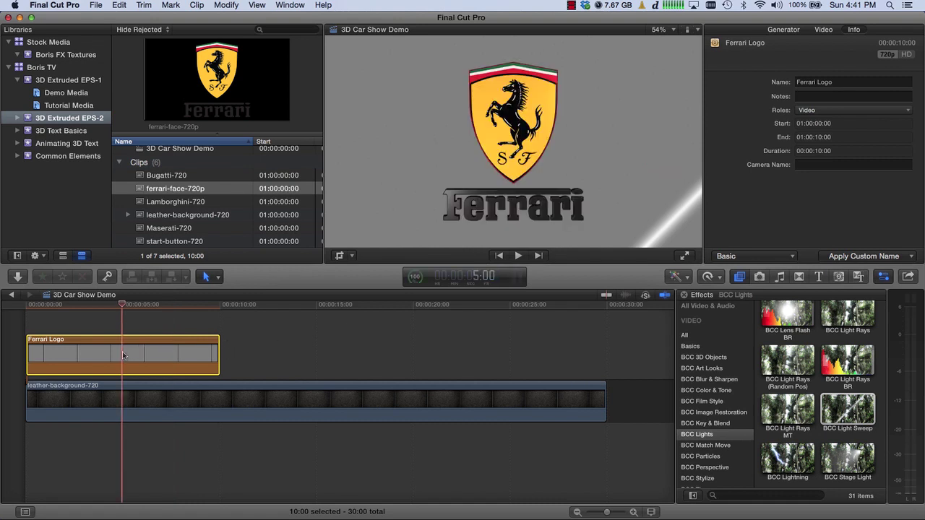
pyautogui.press('super+c')
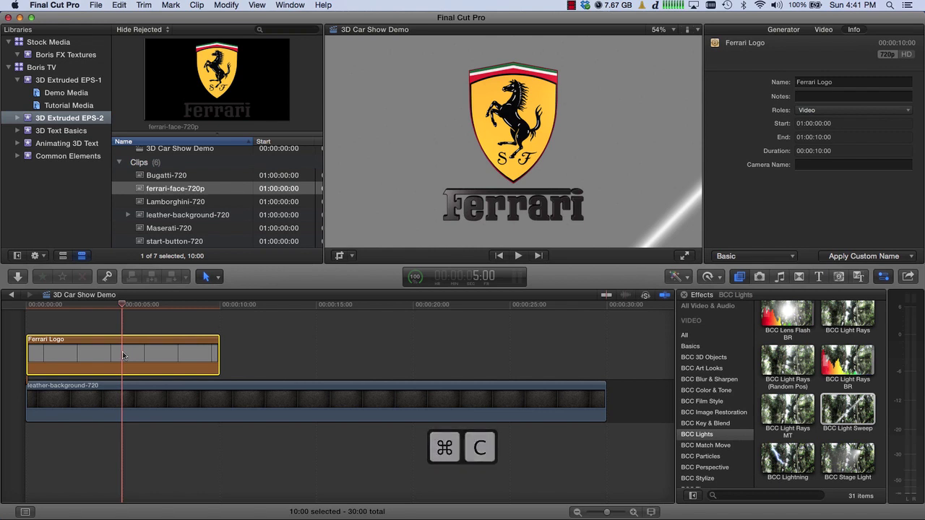
pyautogui.press('super+v')
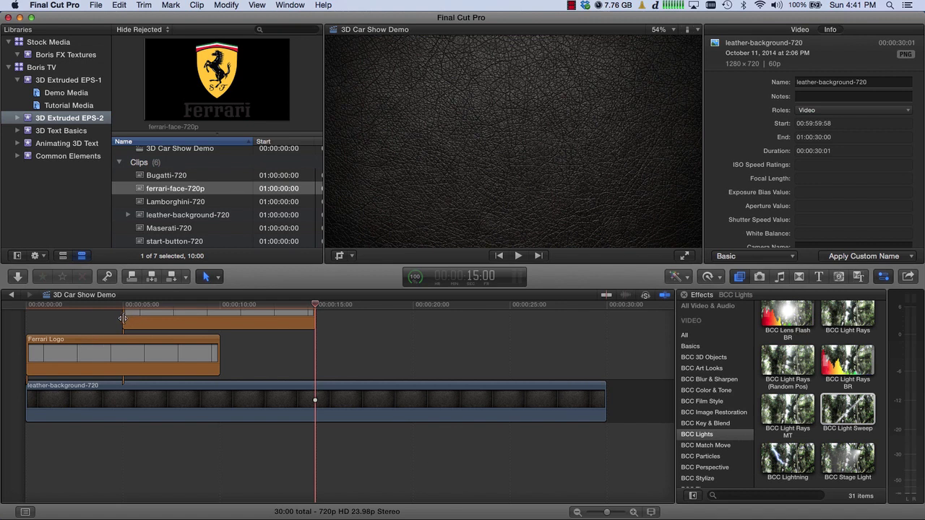
pyautogui.click(124, 318)
pyautogui.click(123, 304)
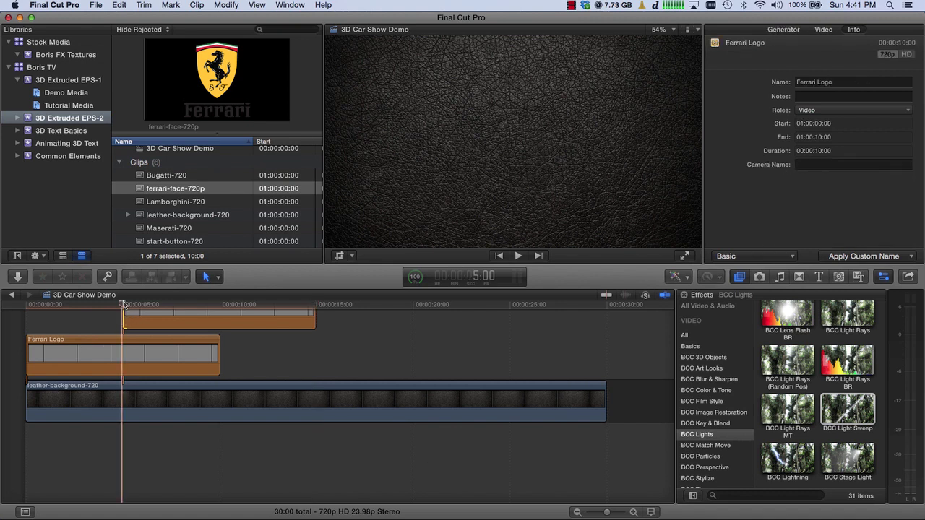
pyautogui.moveTo(124, 304); pyautogui.dragTo(147, 305)
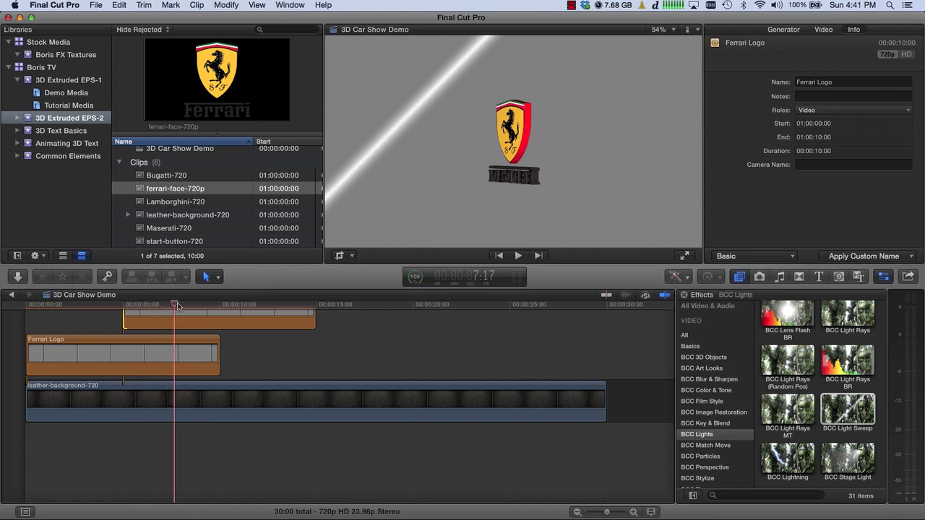
# Set the Extruded EPS Blend Mode to None (Transparent Background) on both the original and the copied Ferrari Logo clips.
pyautogui.click(151, 354)
pyautogui.click(824, 30)
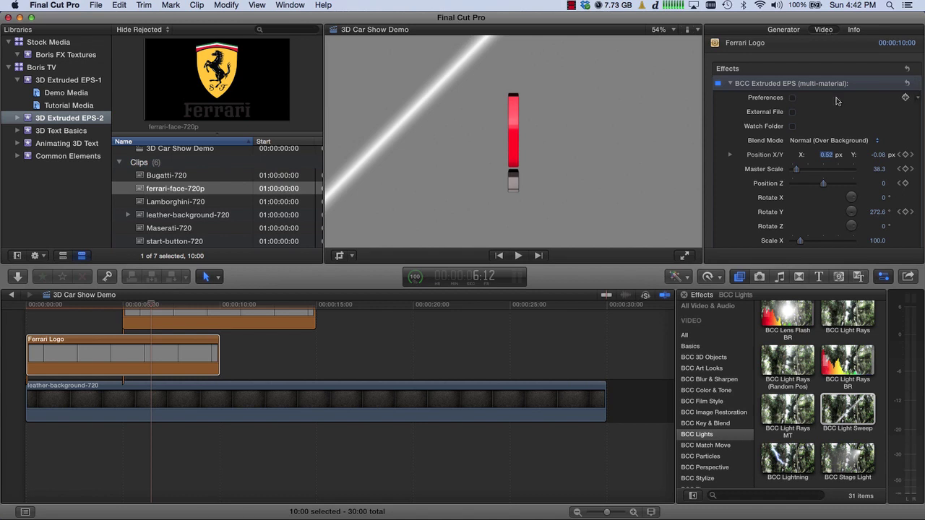
pyautogui.click(842, 141)
pyautogui.click(836, 131)
pyautogui.click(151, 364)
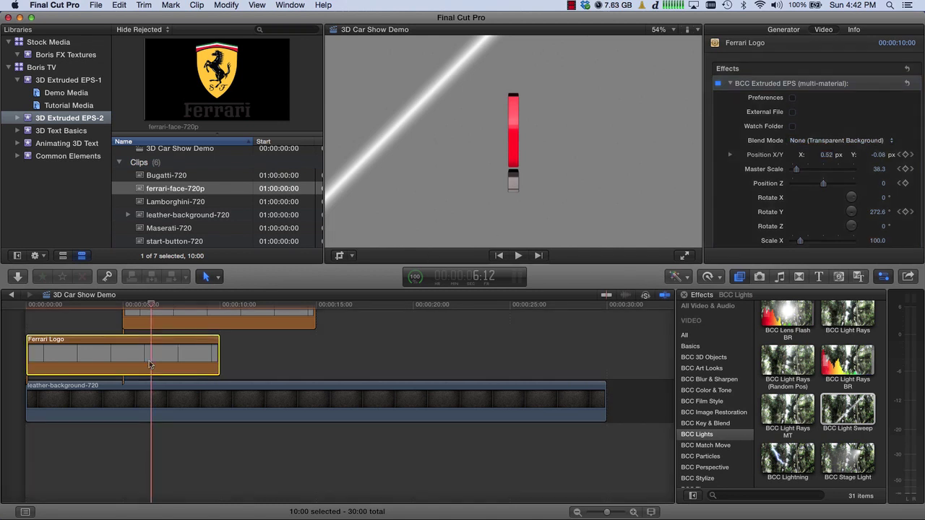
pyautogui.click(169, 319)
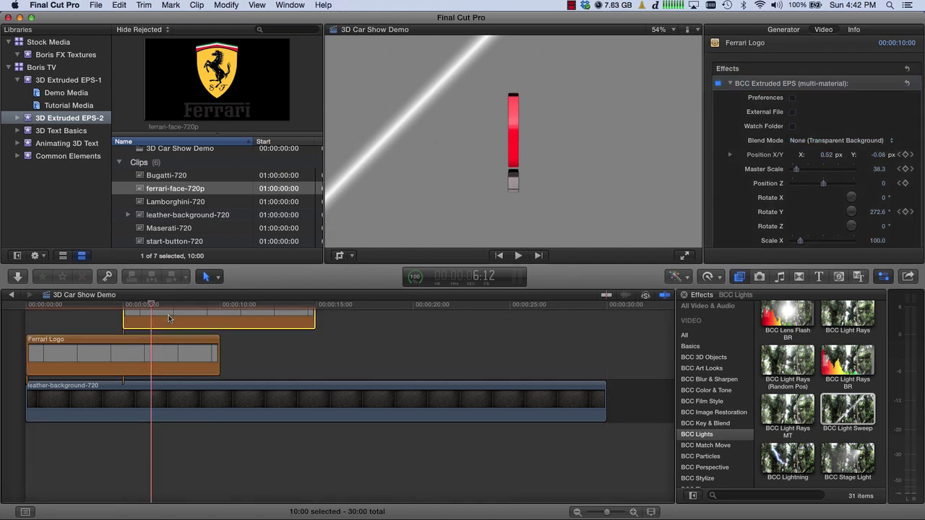
pyautogui.click(851, 145)
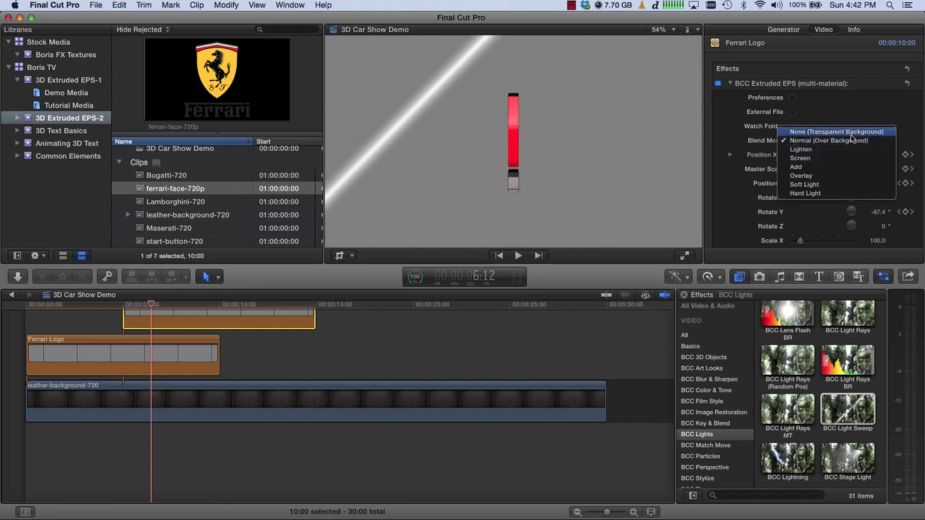
pyautogui.click(851, 132)
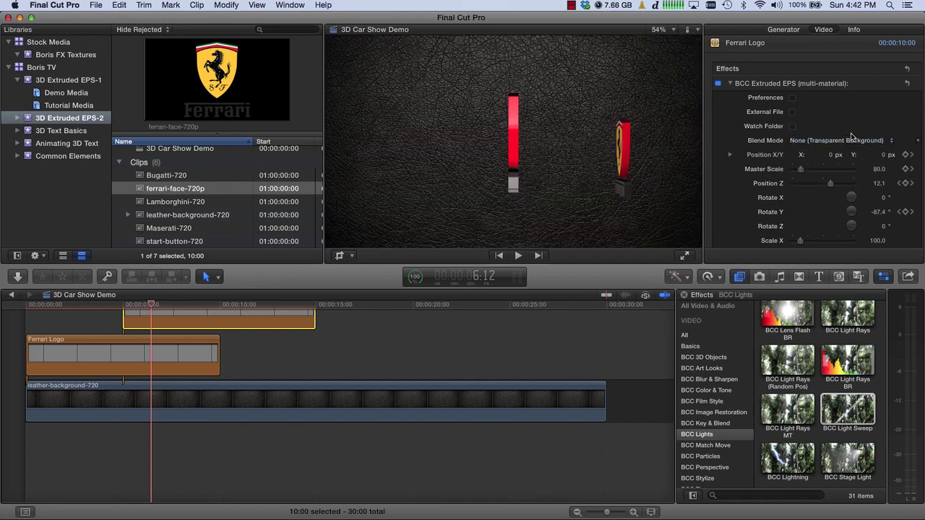
# Move the copied logo clip beneath the original, keeping its 5:00 start, and scrub to 7:08 to check the layering.
pyautogui.click(96, 304)
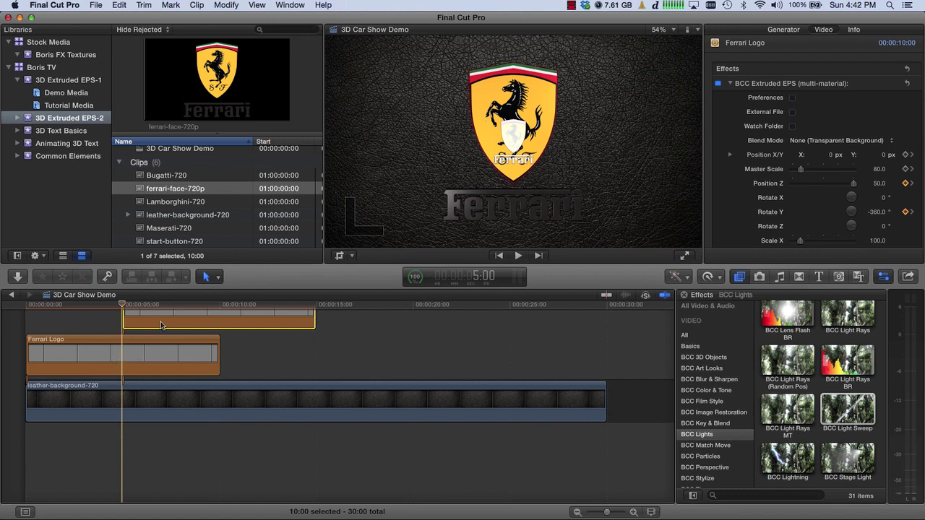
pyautogui.moveTo(160, 325); pyautogui.dragTo(151, 345)
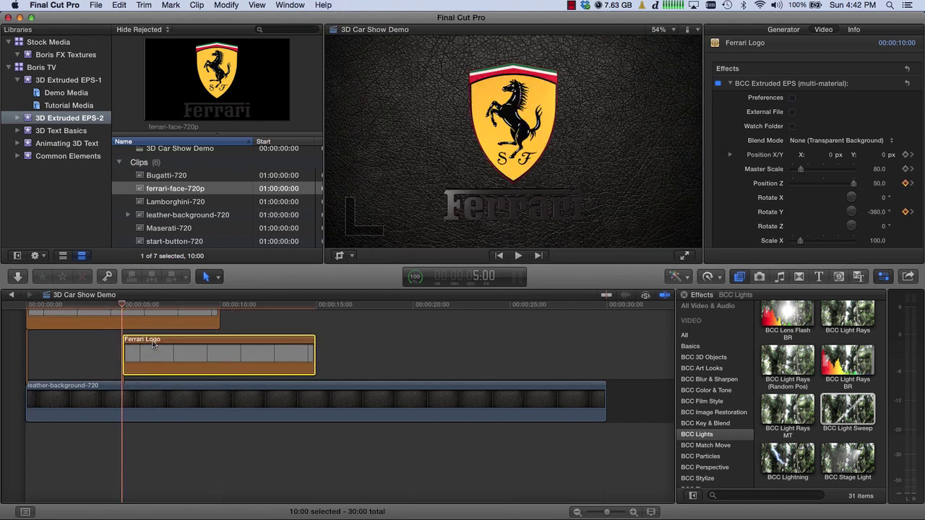
pyautogui.moveTo(123, 304); pyautogui.dragTo(167, 304)
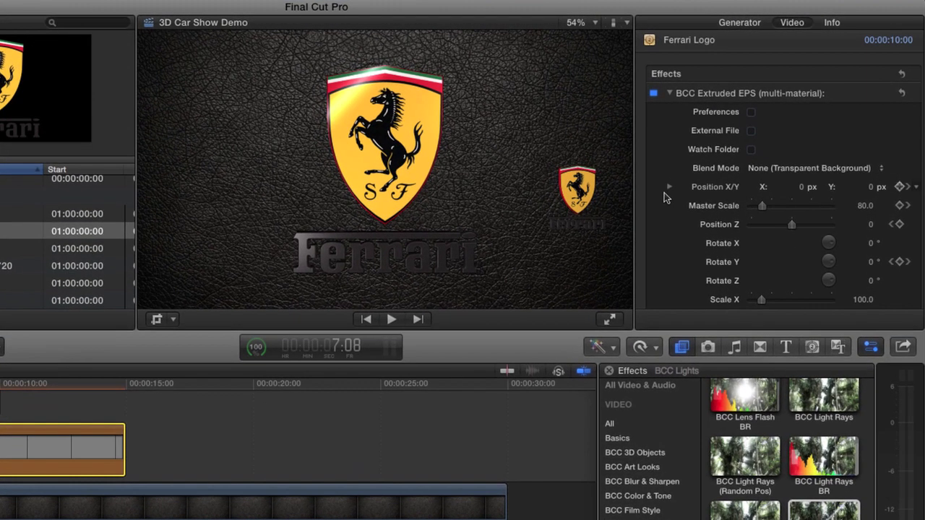
# Load Lamborghini-outline.eps as the external file for the copied clip's Extruded EPS effect.
pyautogui.click(751, 131)
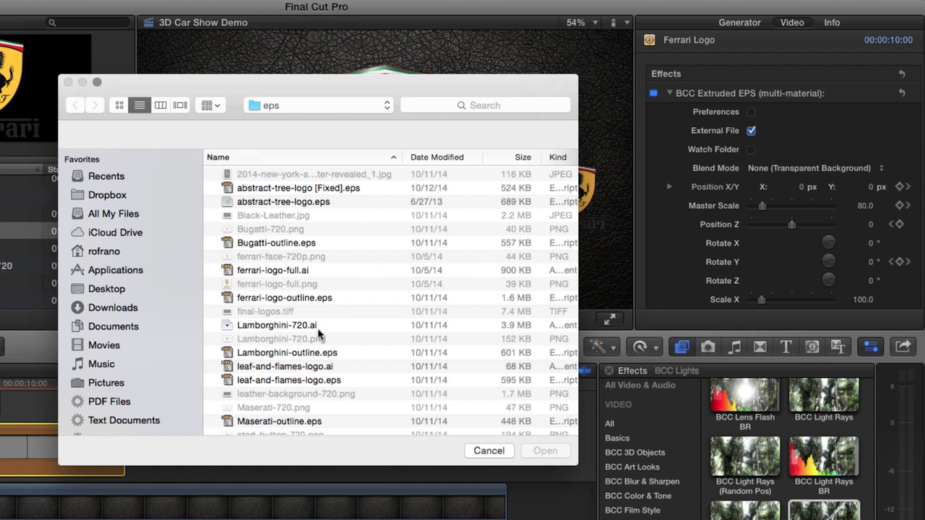
pyautogui.click(311, 357)
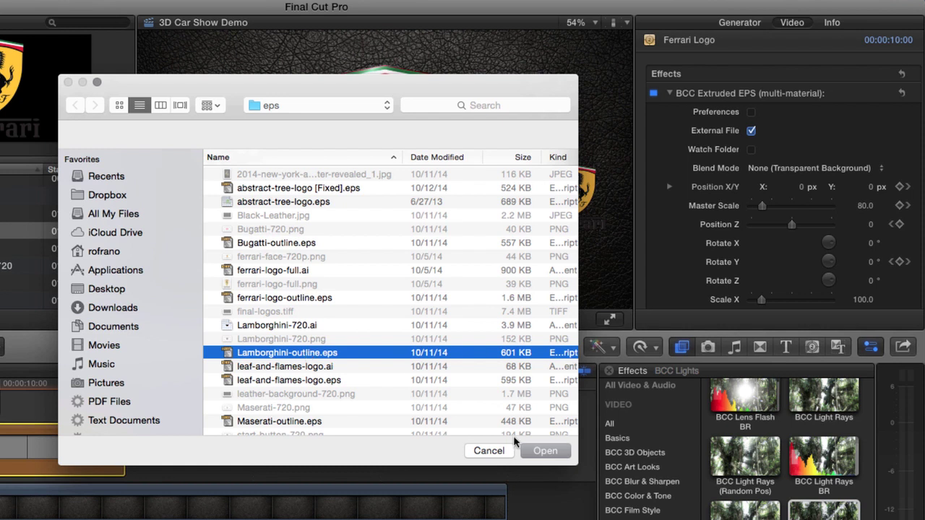
pyautogui.click(535, 451)
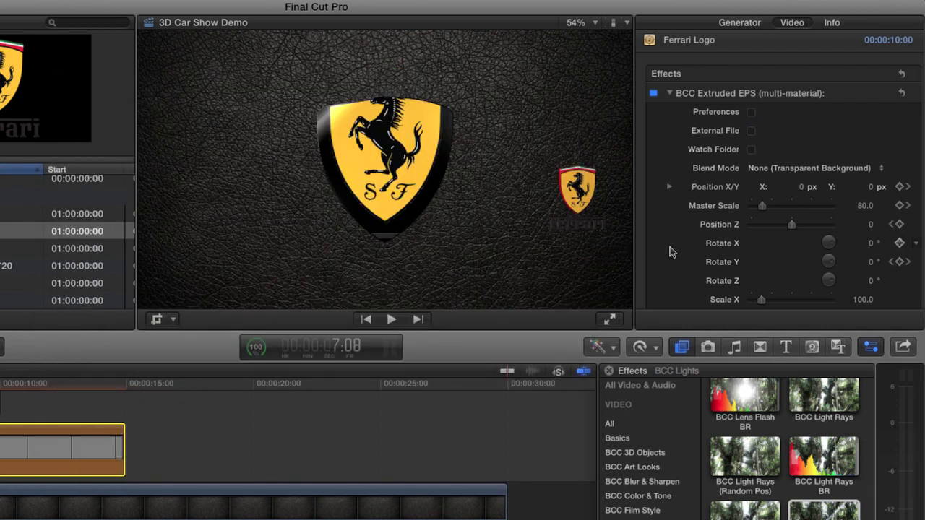
# Clear the copied clip's Front Texture and apply the Lamborghini-720 clip as its replacement.
pyautogui.scroll(-4, 670, 252)
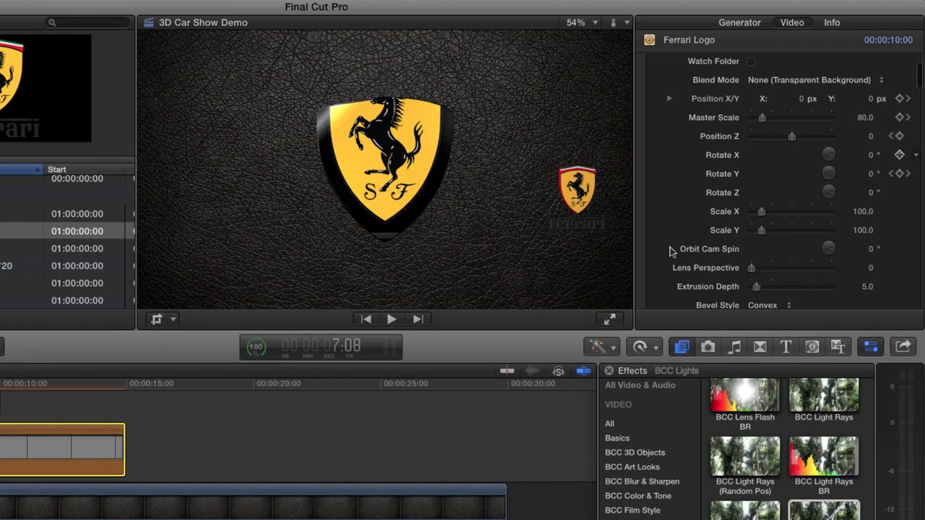
pyautogui.scroll(-6, 670, 251)
pyautogui.scroll(-3, 670, 251)
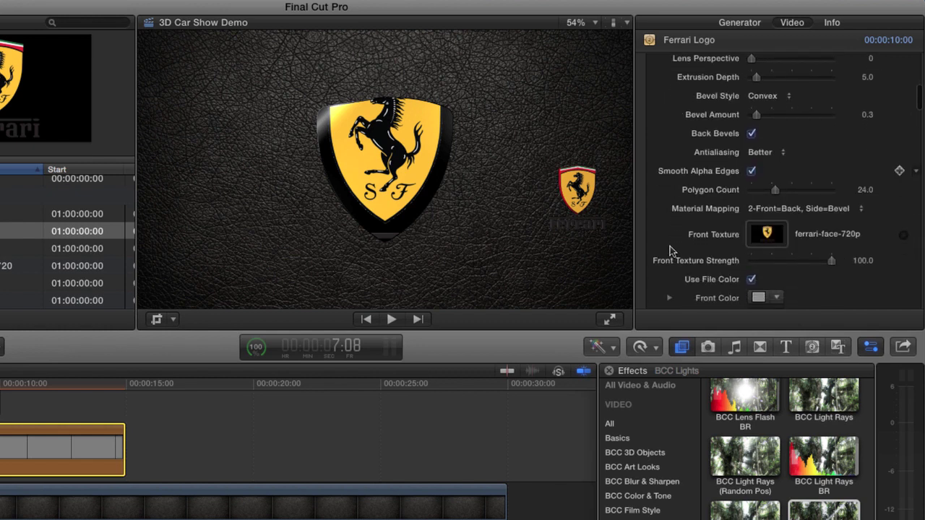
pyautogui.scroll(-1, 670, 251)
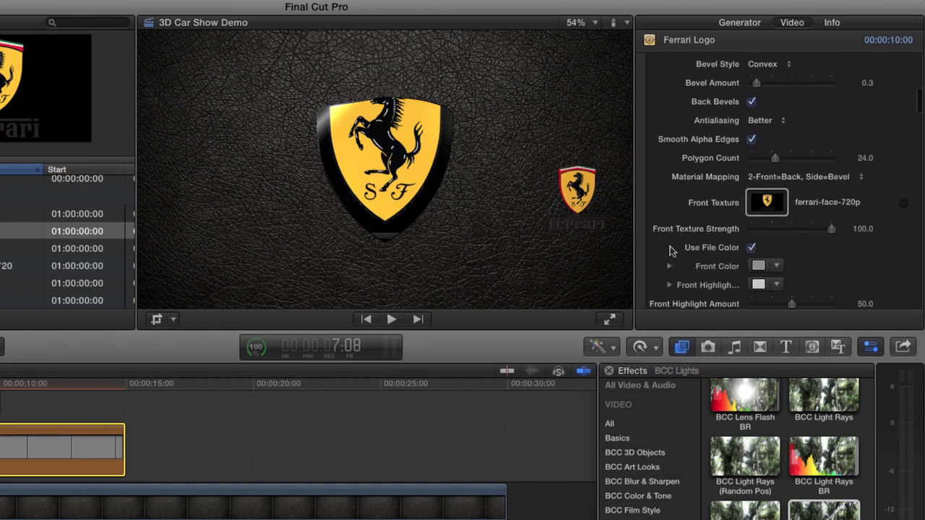
pyautogui.click(908, 206)
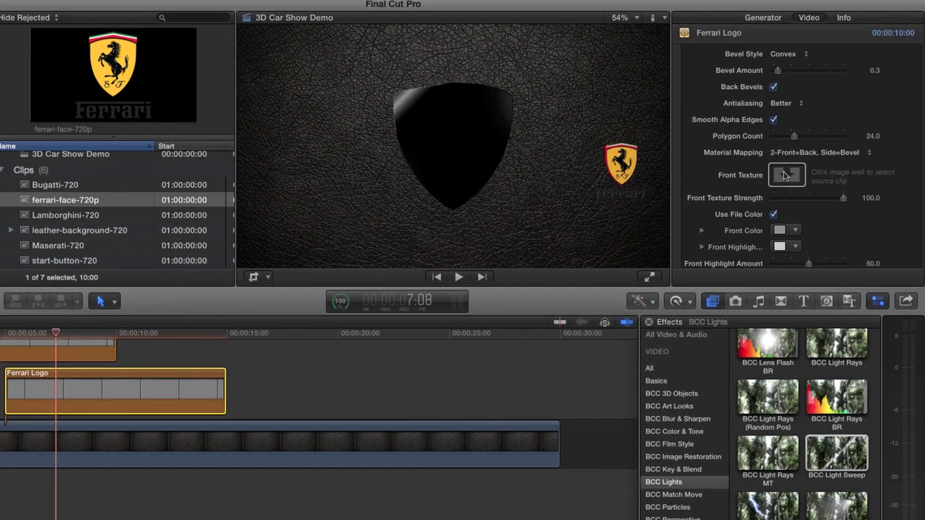
pyautogui.click(778, 186)
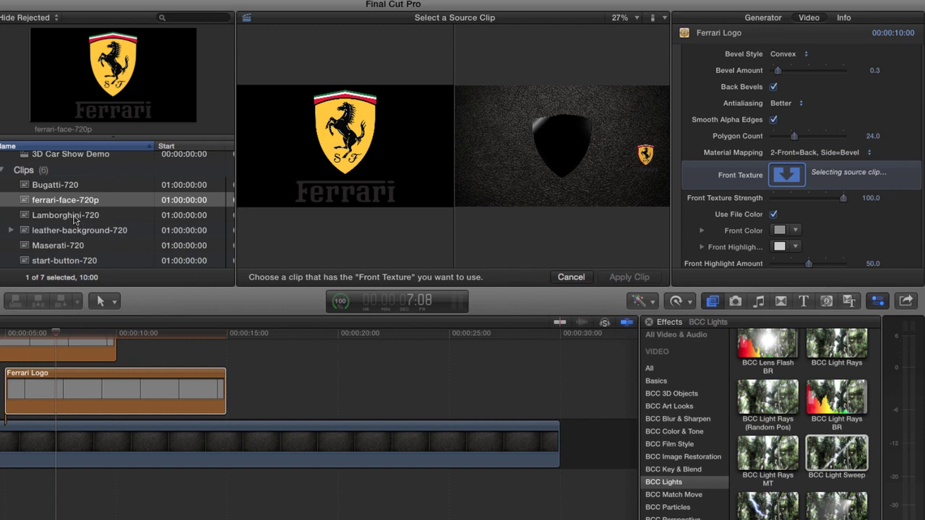
pyautogui.click(75, 218)
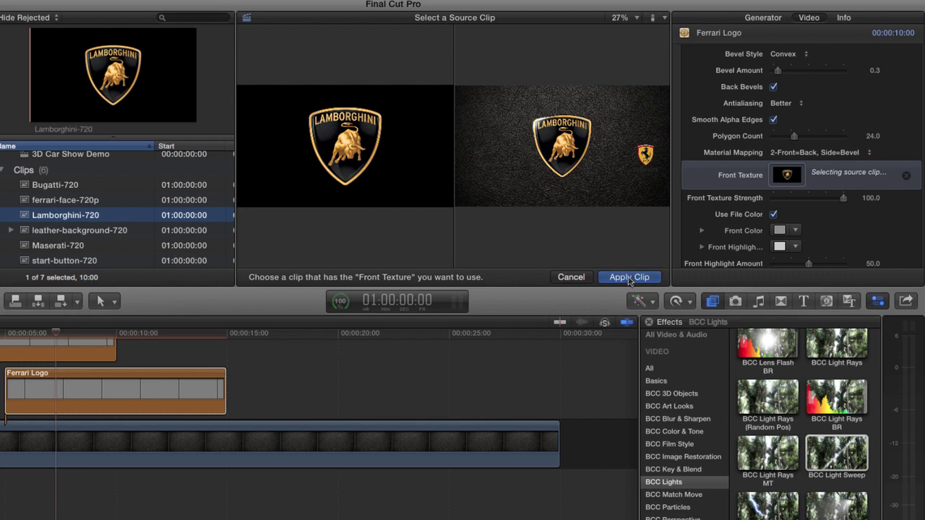
pyautogui.click(628, 278)
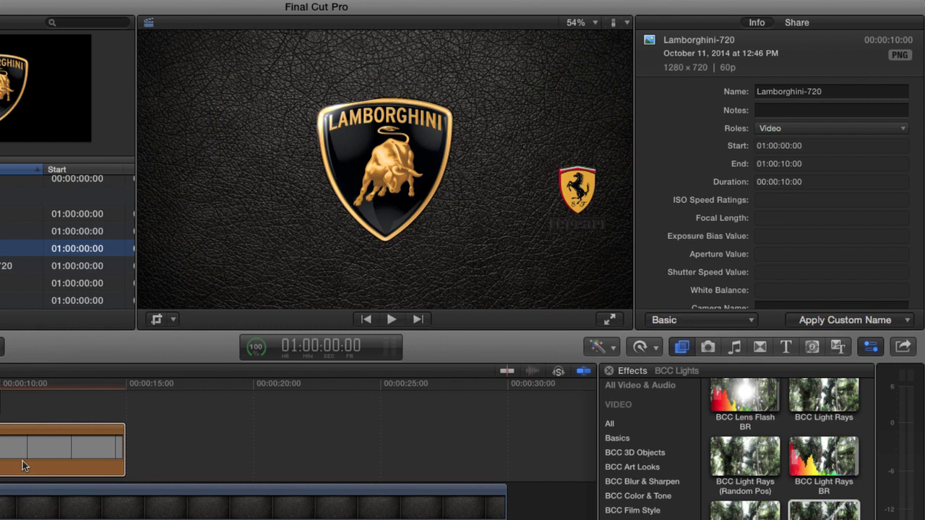
# Set the Lamborghini logo's Master Scale to 100 at its 9:23 keyframe.
pyautogui.click(42, 450)
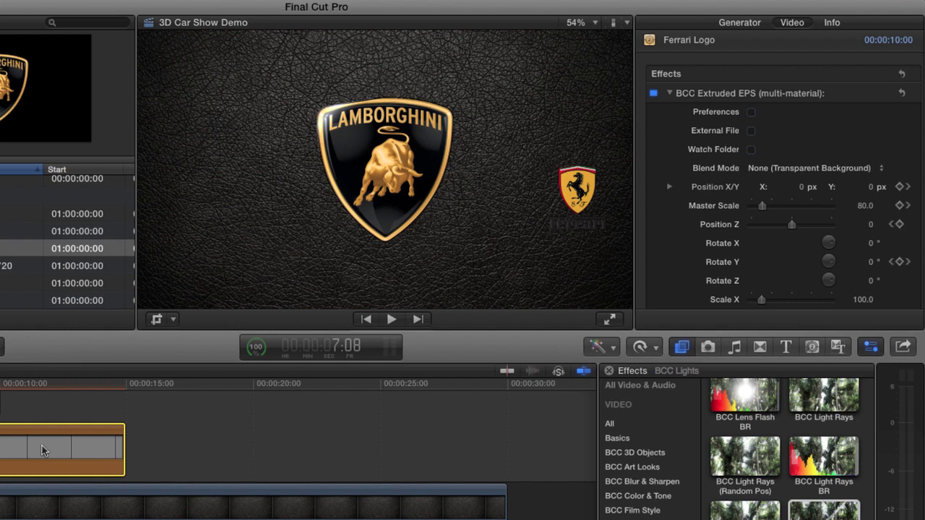
pyautogui.click(59, 385)
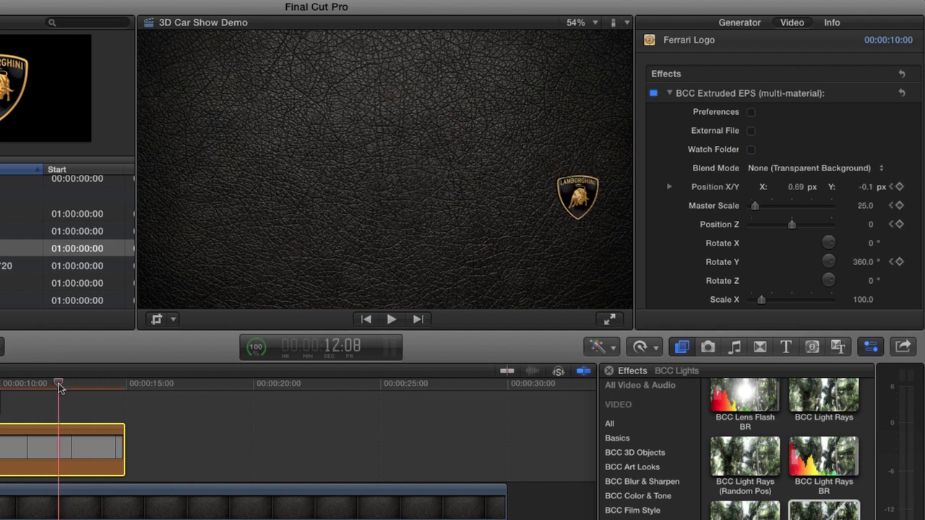
pyautogui.scroll(-3, 789, 225)
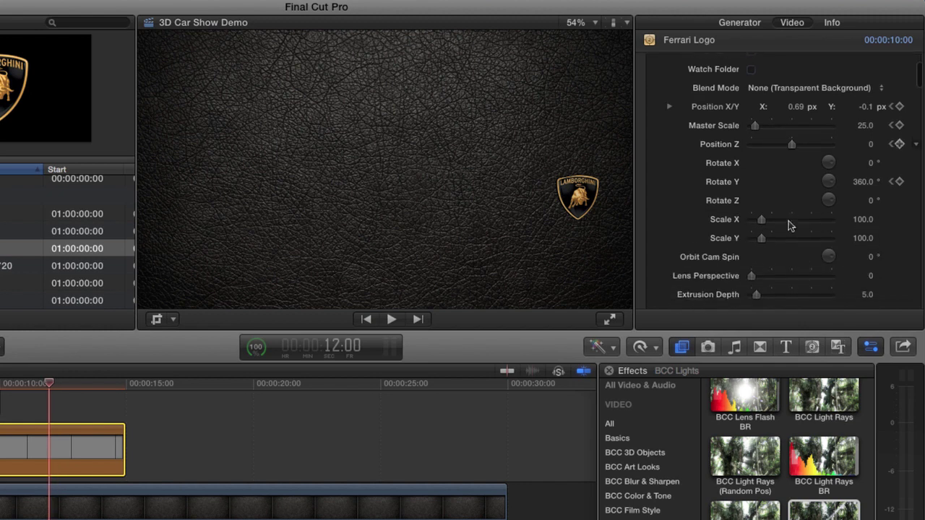
pyautogui.scroll(-1, 789, 225)
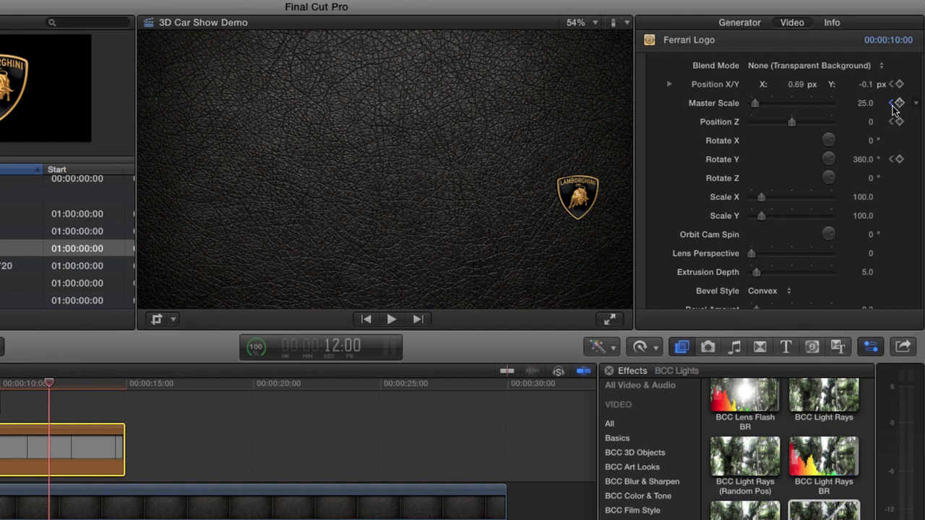
pyautogui.click(892, 103)
pyautogui.click(891, 104)
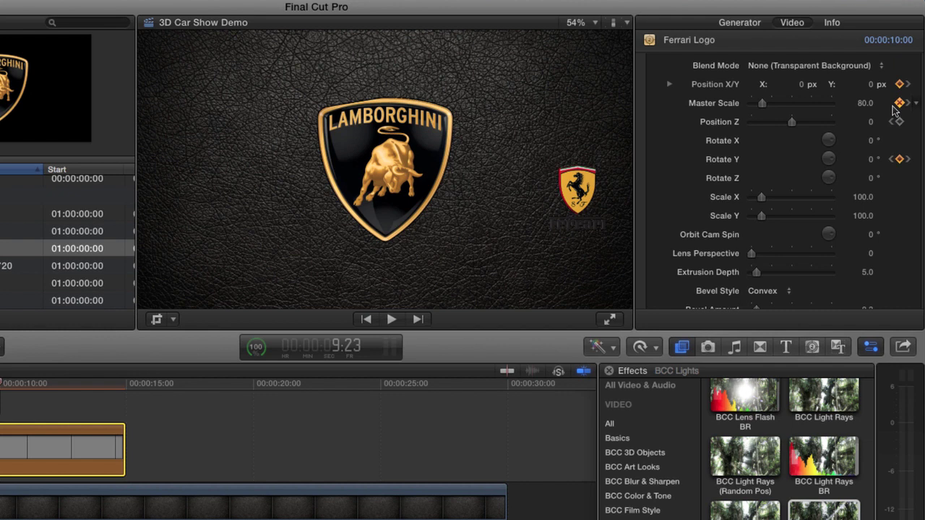
pyautogui.click(864, 104)
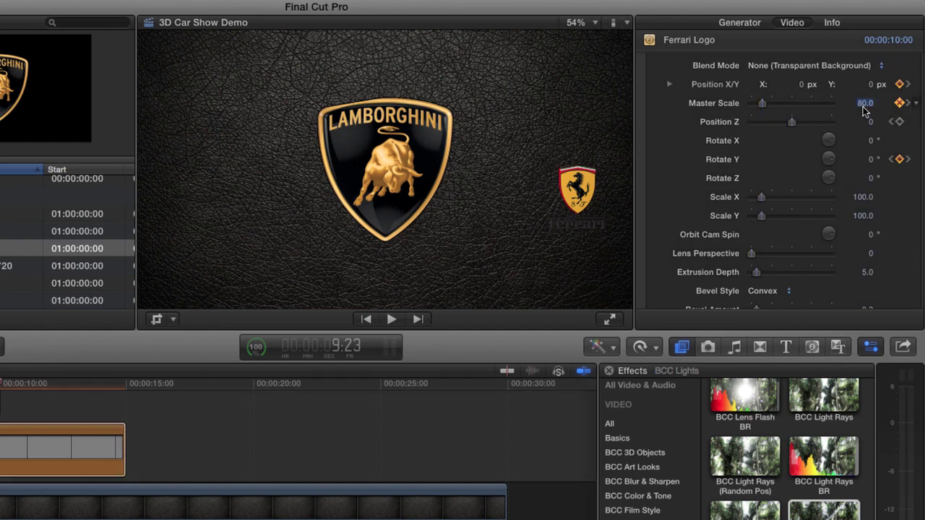
pyautogui.write('100')
pyautogui.press('Return')
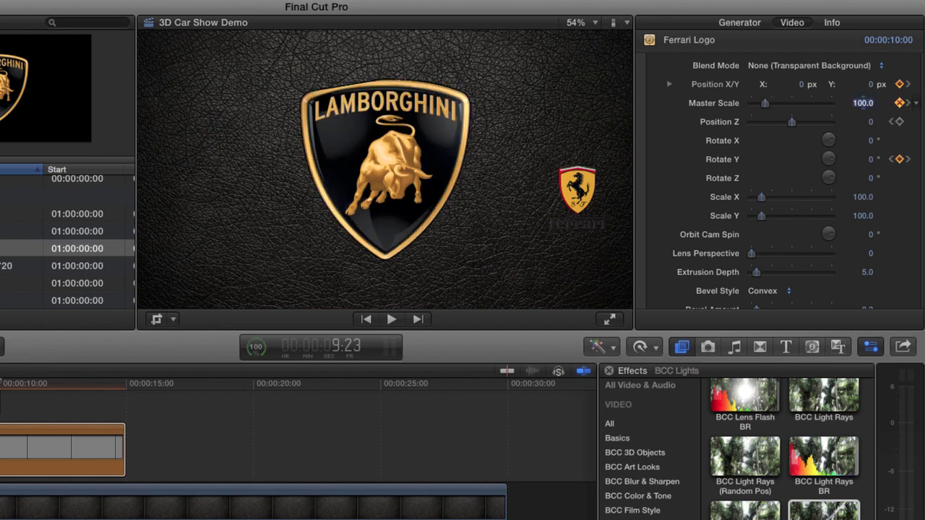
# At the 11:23 keyframe, set the Lamborghini logo's Master Scale to 30 and its Position X to -0.69 px.
pyautogui.click(907, 103)
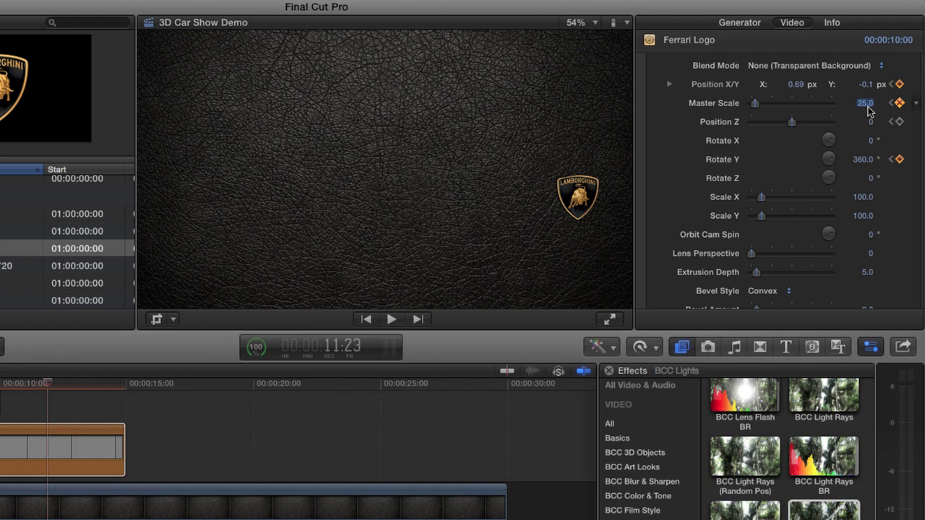
pyautogui.write('30')
pyautogui.press('Return')
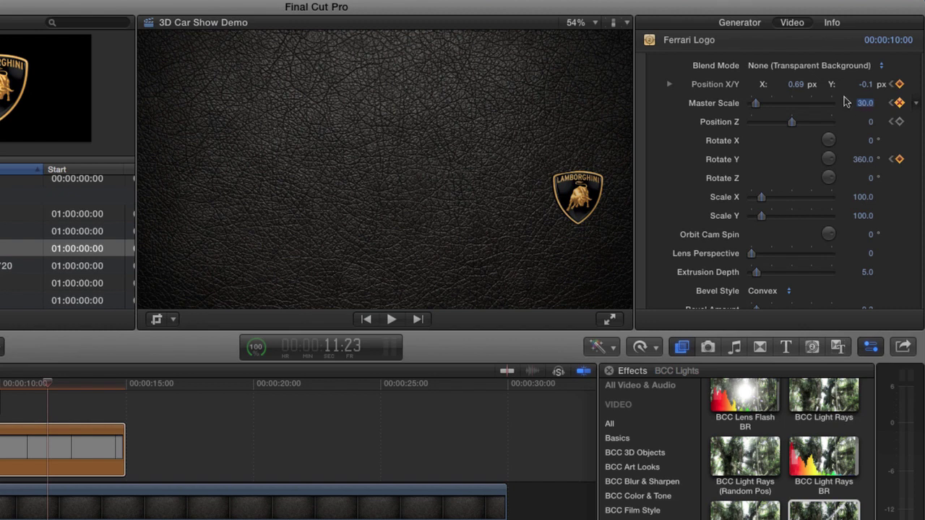
pyautogui.click(798, 85)
pyautogui.write('-')
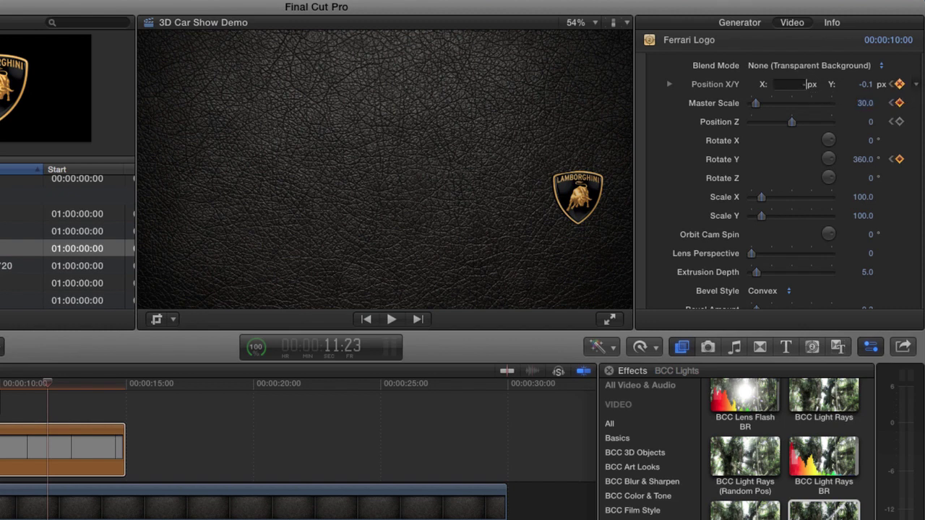
pyautogui.write('0.69')
pyautogui.press('Return')
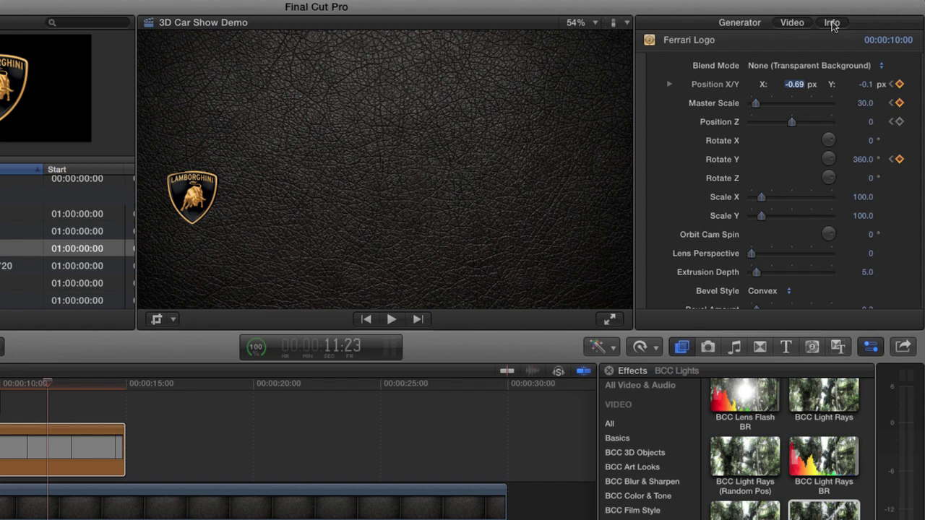
# Rename the copied Ferrari Logo clip to Lamborghini Logo.
pyautogui.click(832, 23)
pyautogui.doubleClick(764, 92)
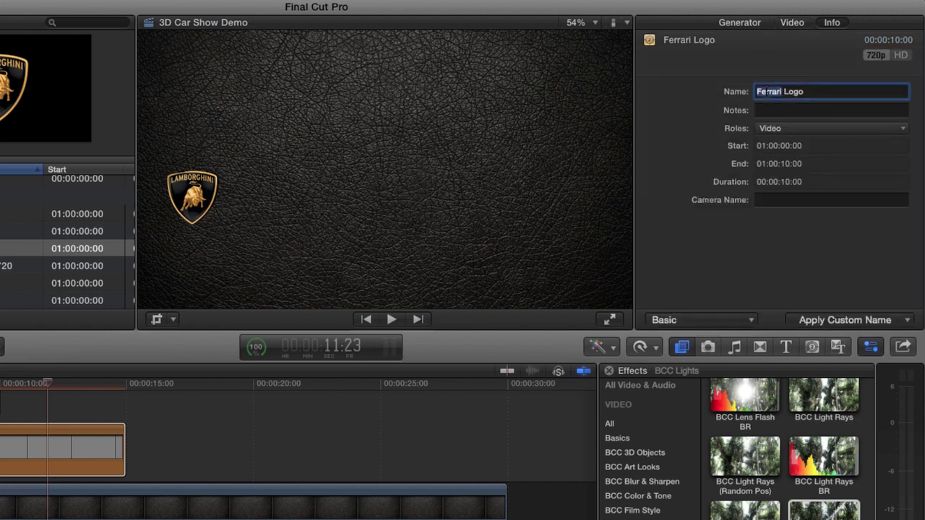
pyautogui.write('Lamborghini')
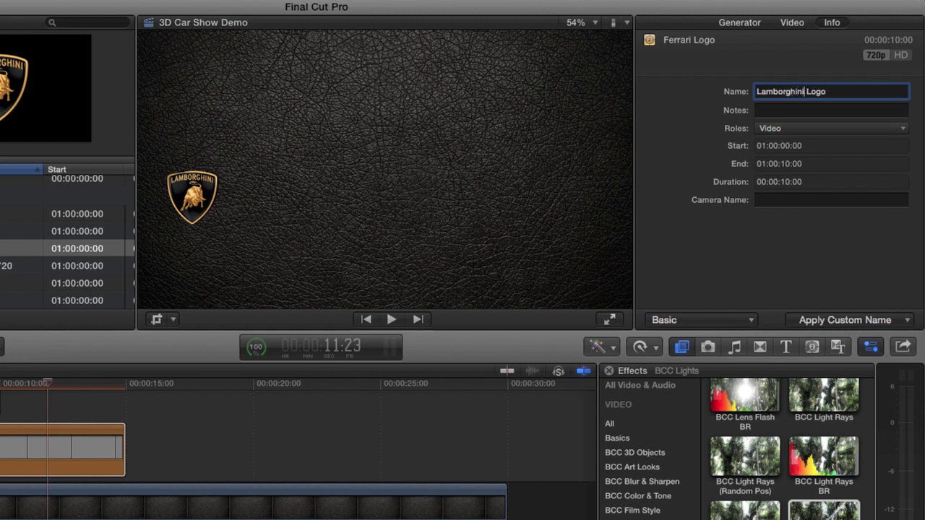
pyautogui.press('Return')
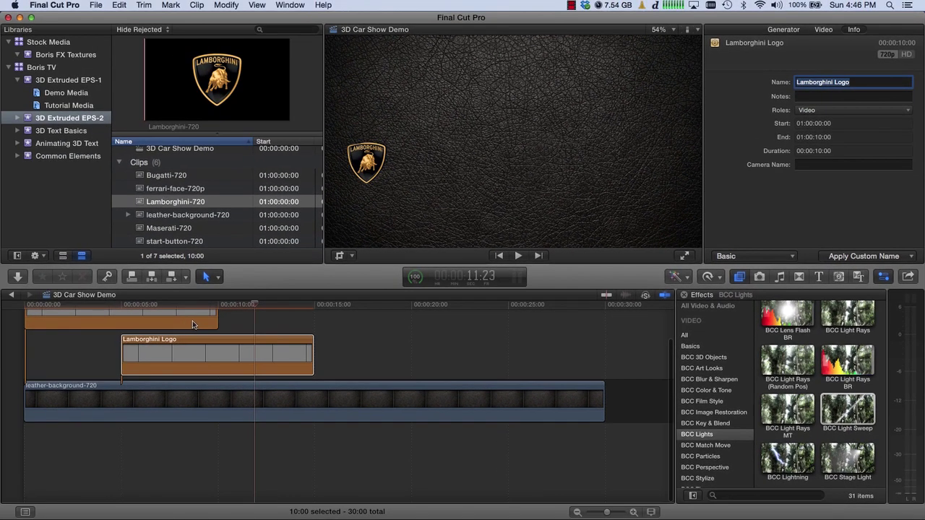
# Set the Ferrari Logo clip's duration to 30:00 so it spans the whole leather background.
pyautogui.click(187, 325)
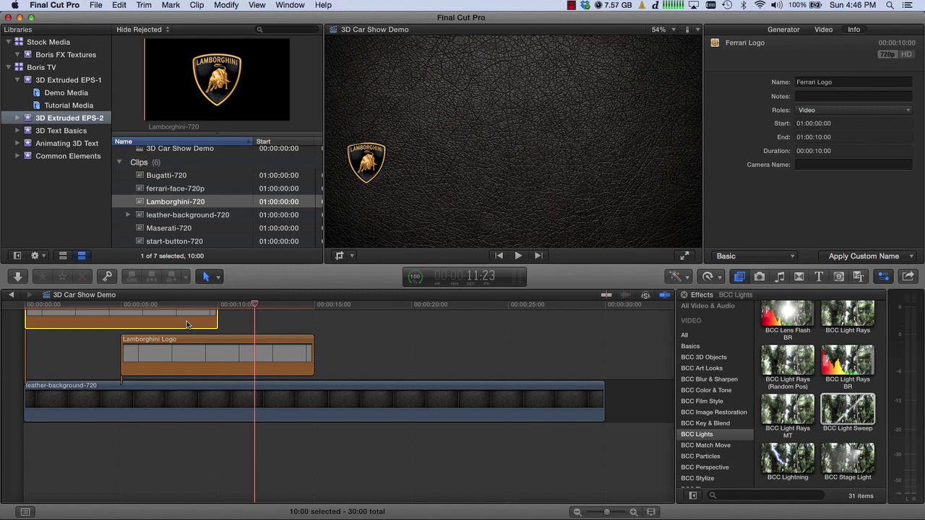
pyautogui.hotkey('ctrl', 'd')
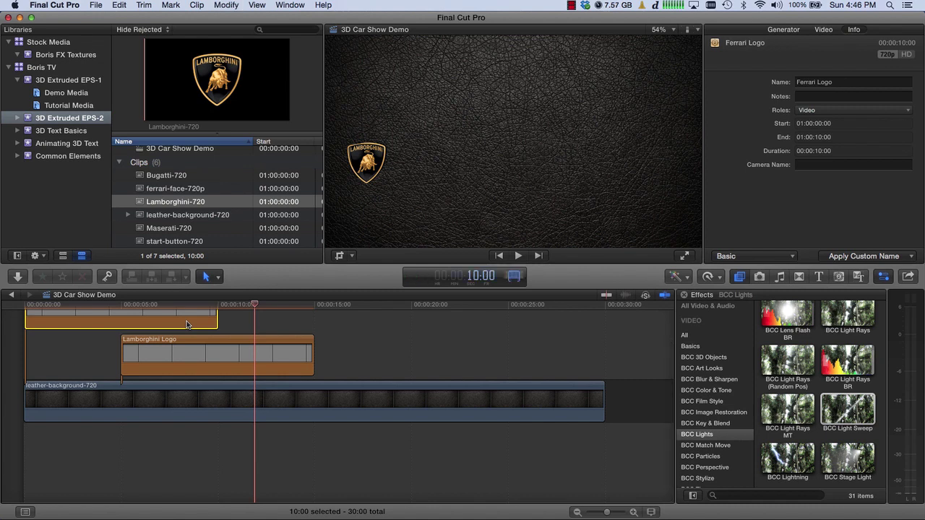
pyautogui.write('3000')
pyautogui.press('Return')
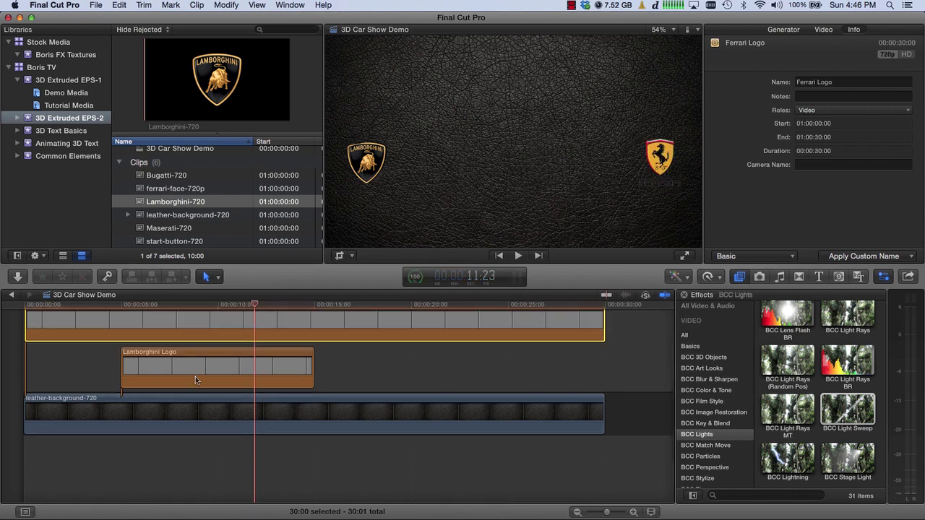
# Copy the Lamborghini Logo clip and paste the duplicate into the timeline at 10:00.
pyautogui.click(252, 370)
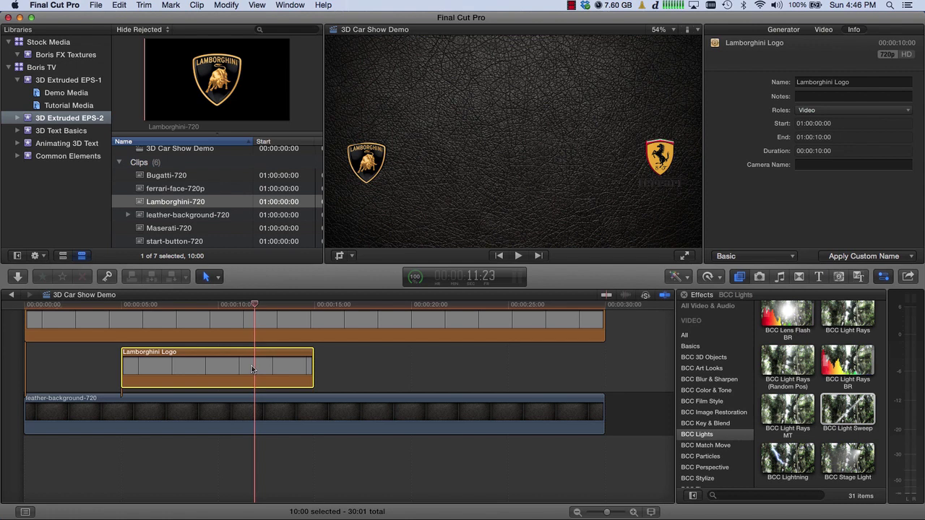
pyautogui.press('Left')
pyautogui.click(238, 305)
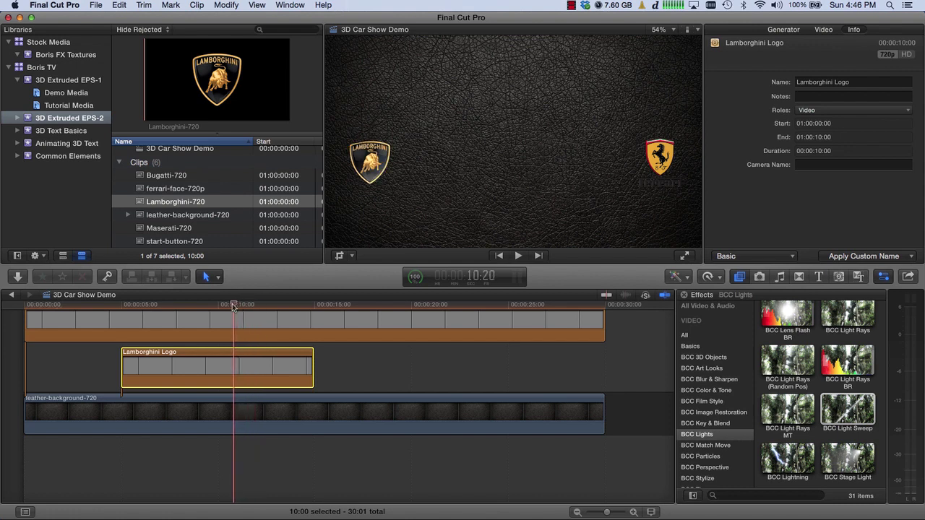
pyautogui.click(475, 278)
pyautogui.write('1000')
pyautogui.press('Return')
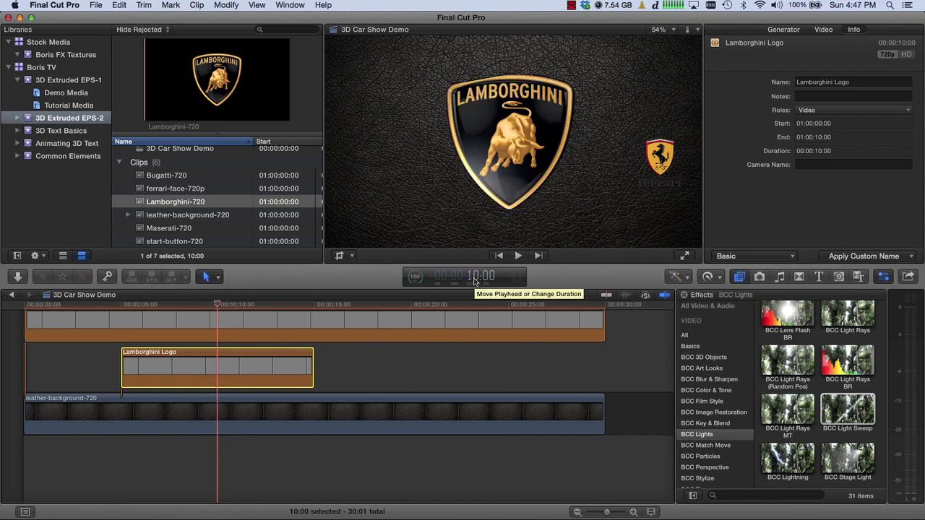
pyautogui.press('Right')
pyautogui.press('Left')
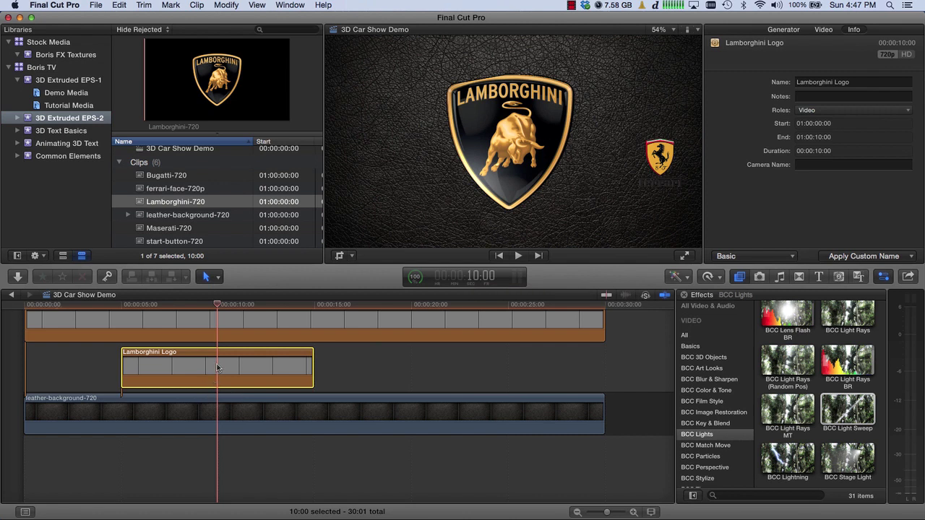
pyautogui.write('2000')
pyautogui.press('Return')
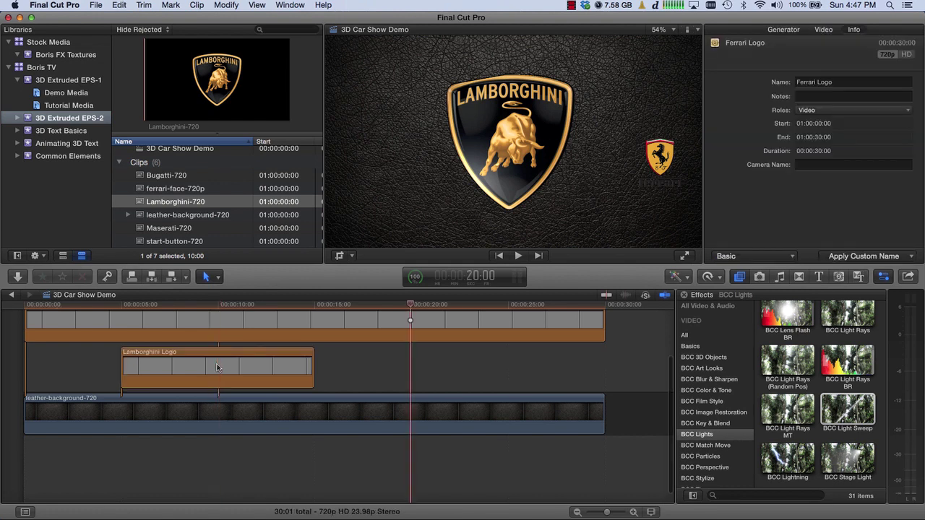
# Move the pasted Lamborghini Logo clip below the other logos, directly above the leather background, keeping its start at 10:00.
pyautogui.hotkey('shift', 'q')
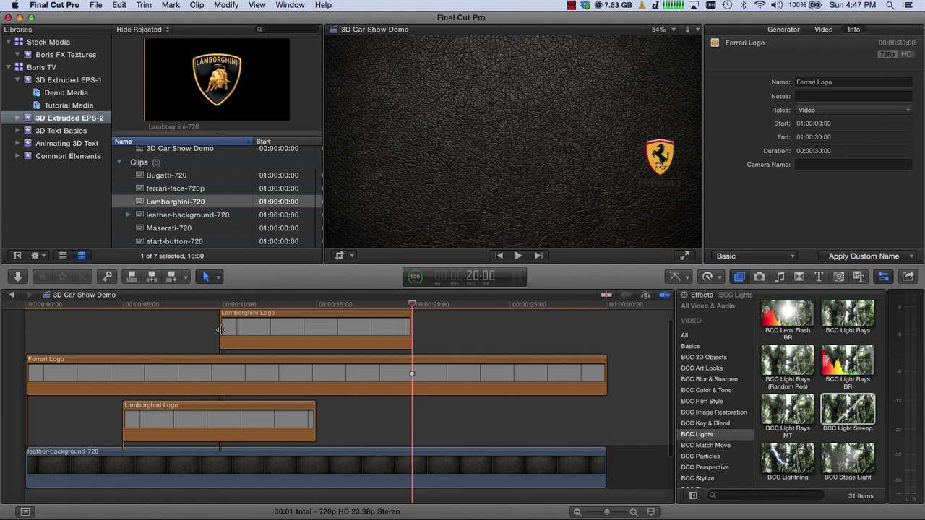
pyautogui.click(220, 304)
pyautogui.moveTo(237, 333); pyautogui.dragTo(234, 417)
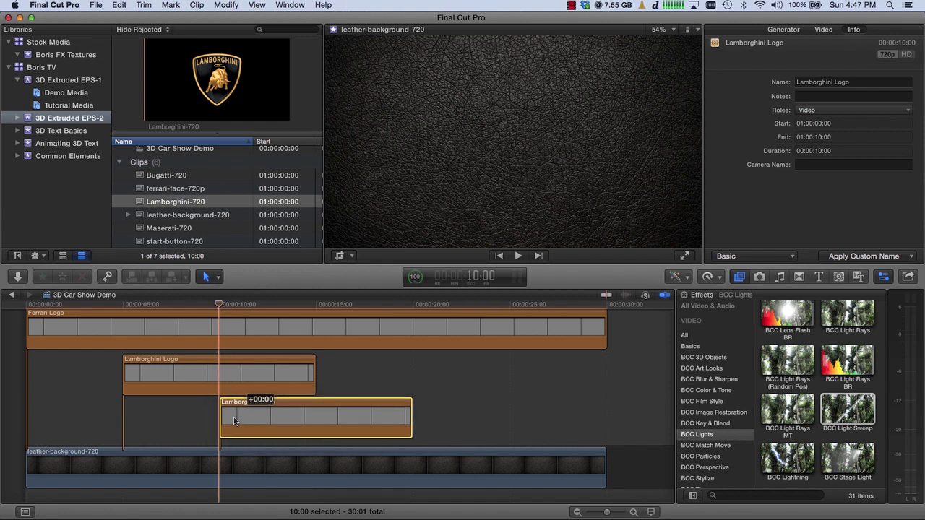
# Extend the end of the first Lamborghini Logo clip to the end of the leather background, for a 25:00 duration.
pyautogui.click(294, 365)
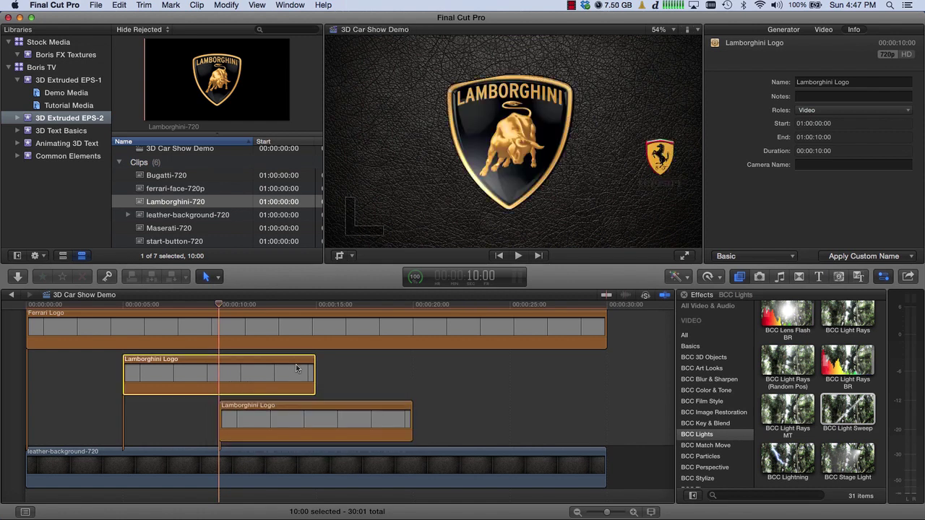
pyautogui.click(316, 367)
pyautogui.moveTo(315, 368); pyautogui.dragTo(606, 367)
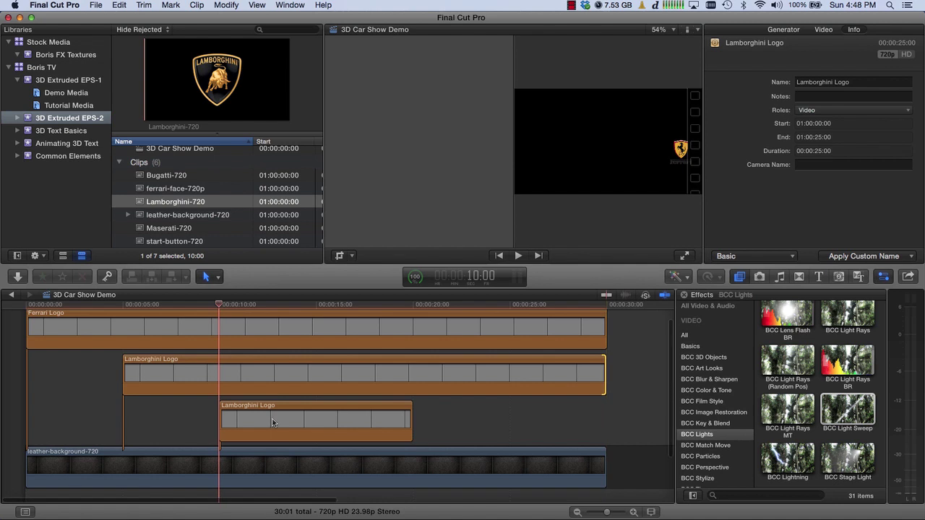
# Load Maserati-outline.eps as the external file for the lower Lamborghini Logo copy's Extruded EPS effect.
pyautogui.click(292, 429)
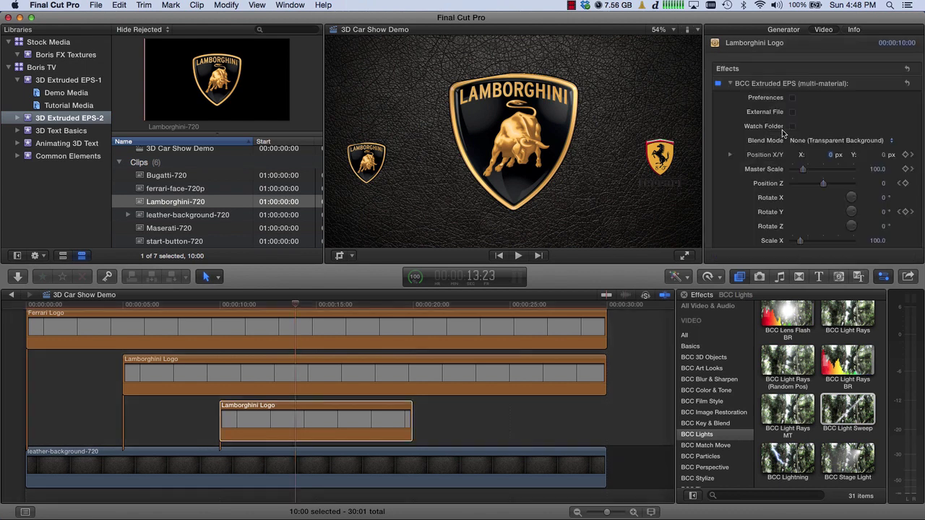
pyautogui.click(792, 113)
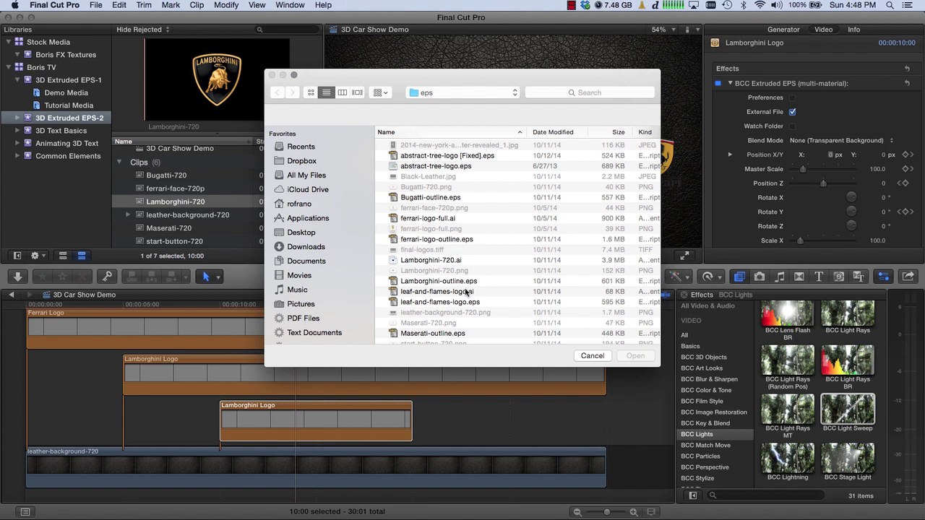
pyautogui.click(441, 334)
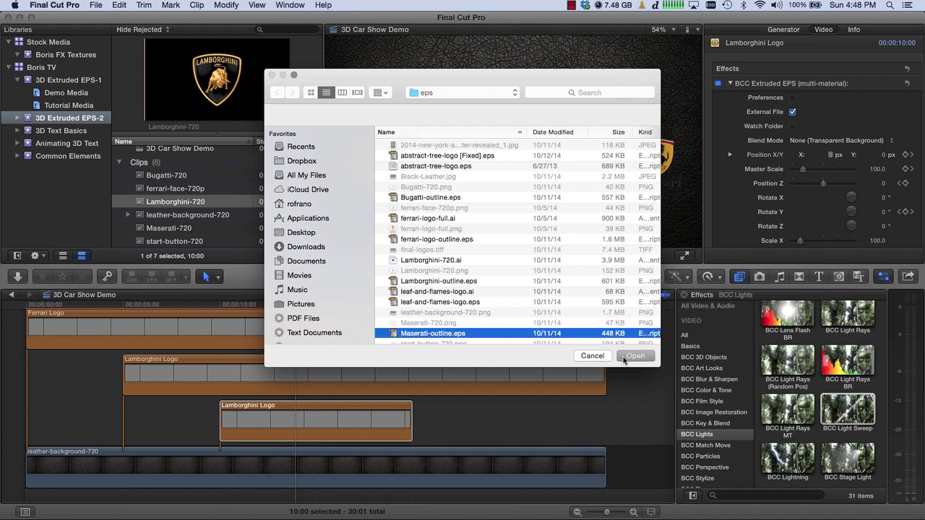
pyautogui.click(633, 356)
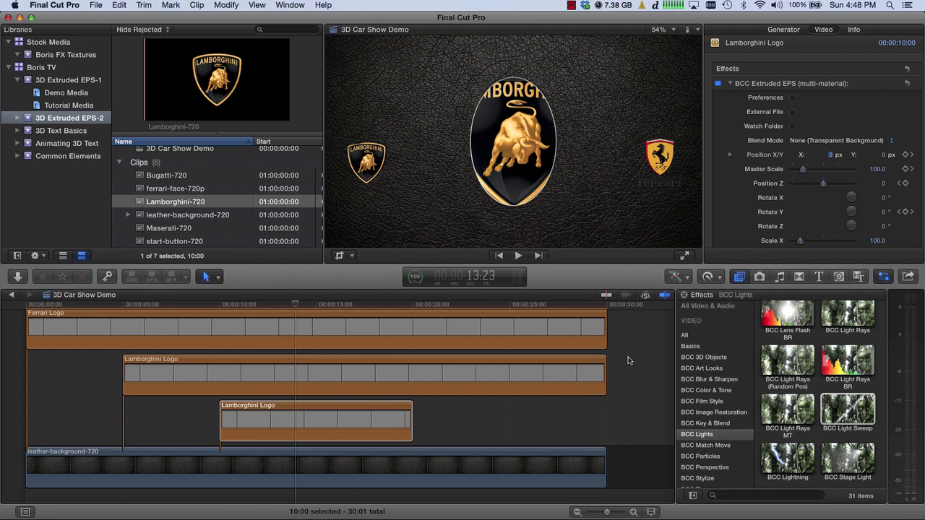
# Clear the lower copy's Front Texture and apply the Maserati-720 clip as its replacement.
pyautogui.scroll(-5, 744, 208)
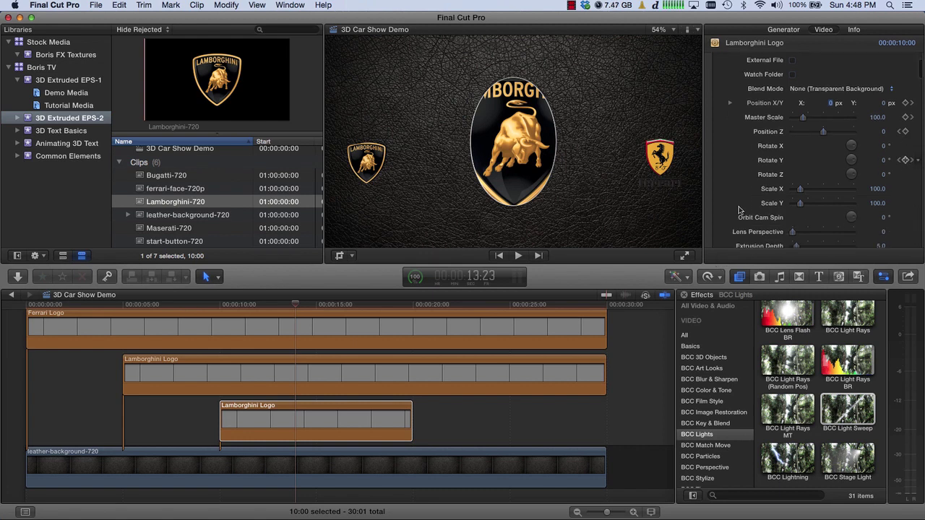
pyautogui.scroll(-5, 739, 210)
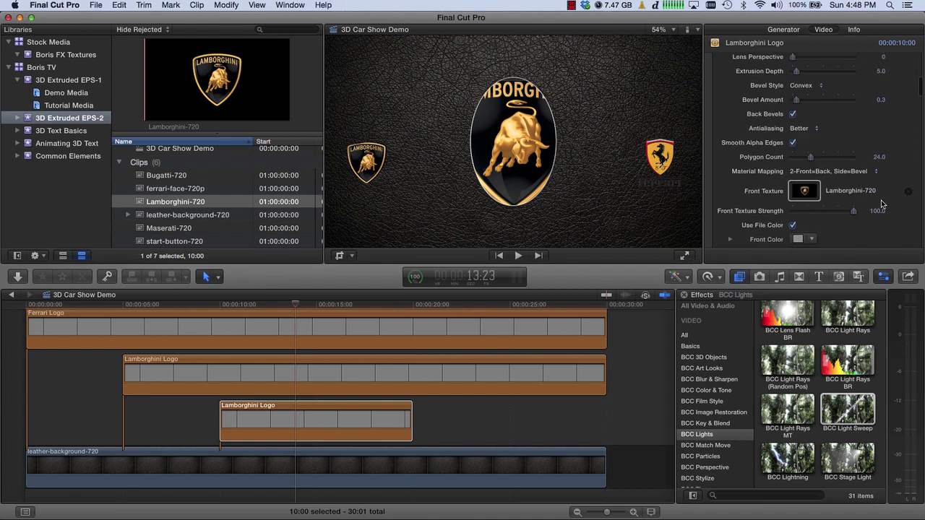
pyautogui.moveTo(805, 191); pyautogui.dragTo(509, 171)
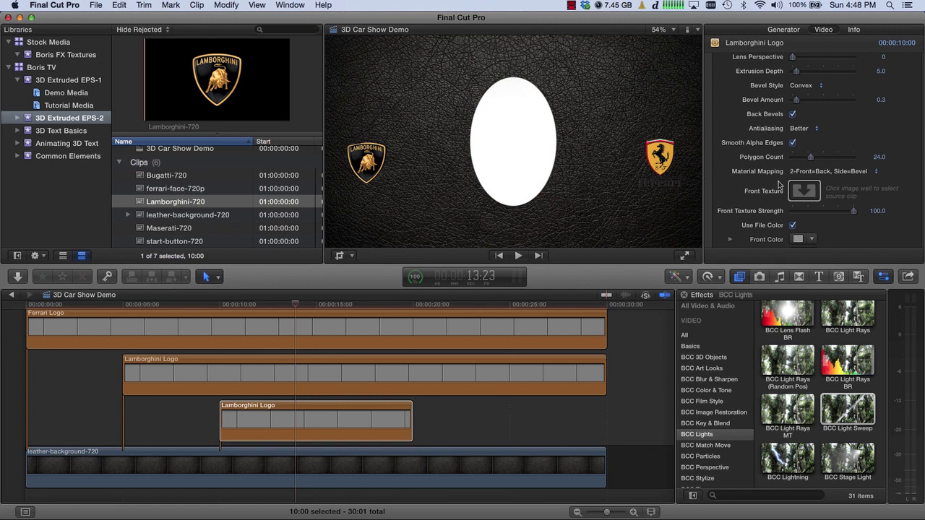
pyautogui.click(803, 191)
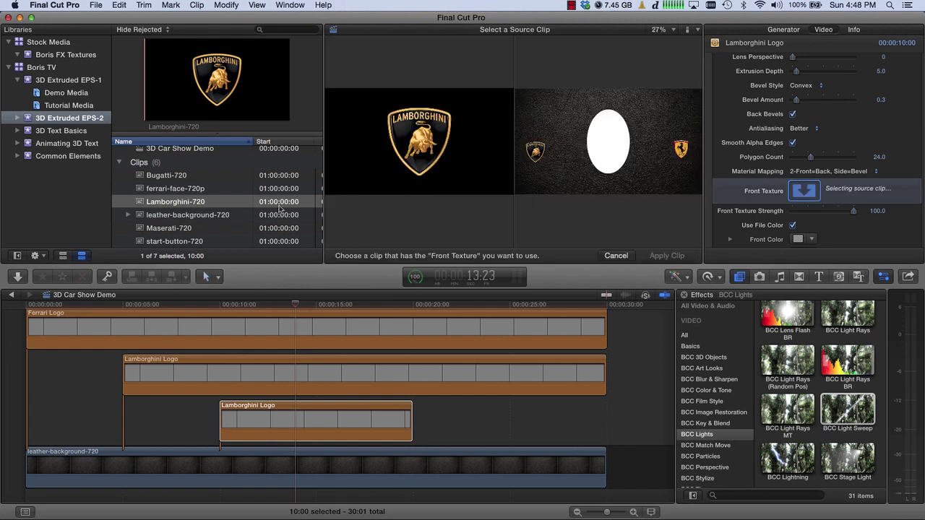
pyautogui.click(181, 231)
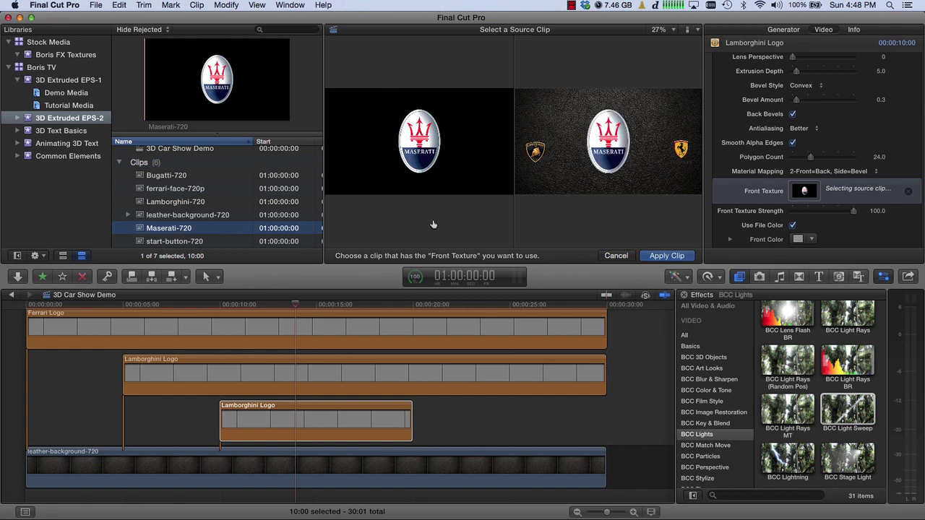
pyautogui.click(673, 257)
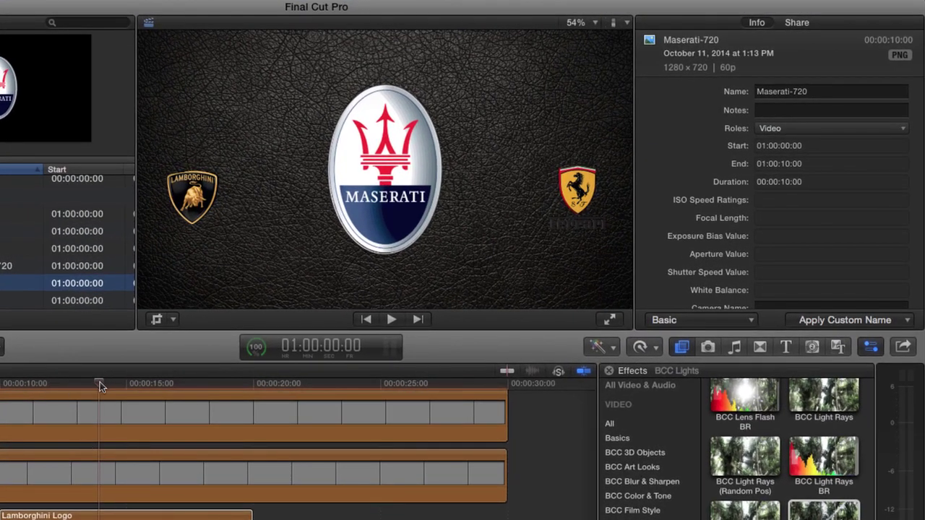
# With the viewer at 200% on the turning Maserati logo at 15:05, set its Bevel Style to Concave.
pyautogui.moveTo(99, 381); pyautogui.dragTo(131, 383)
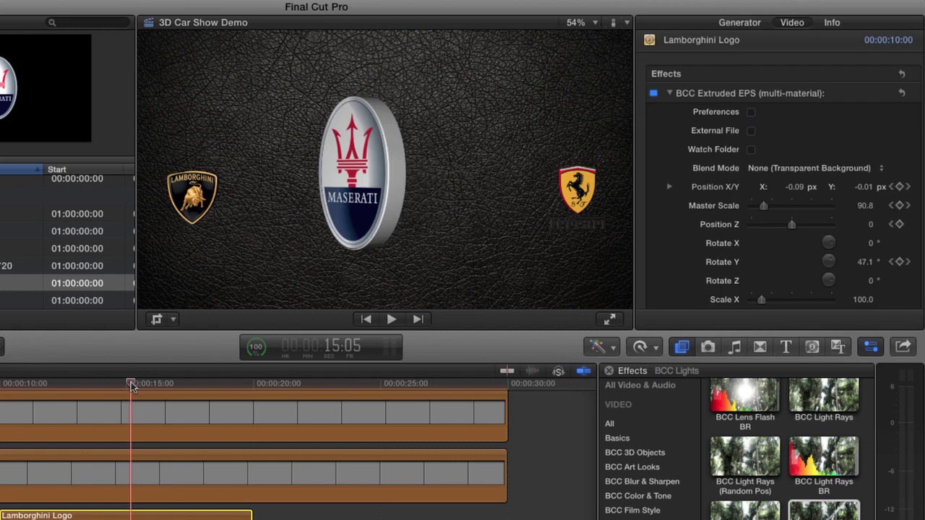
pyautogui.click(595, 23)
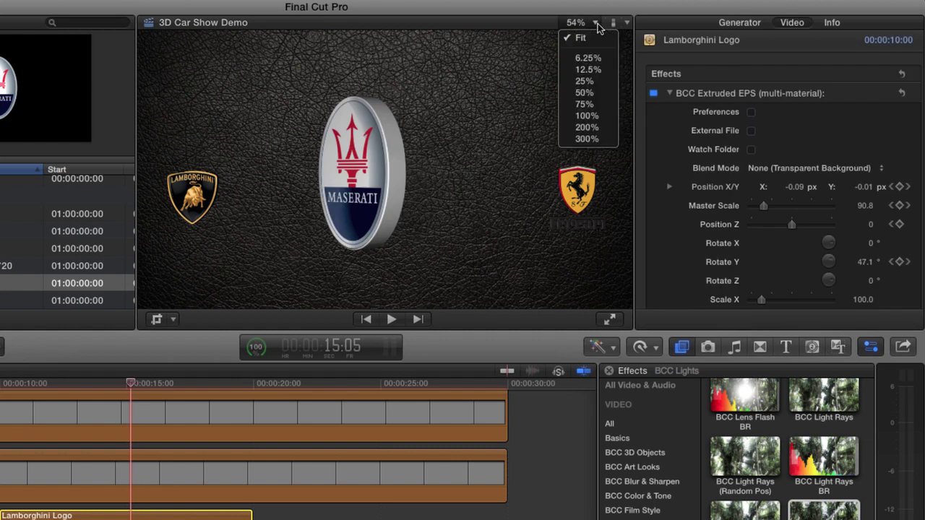
pyautogui.click(586, 128)
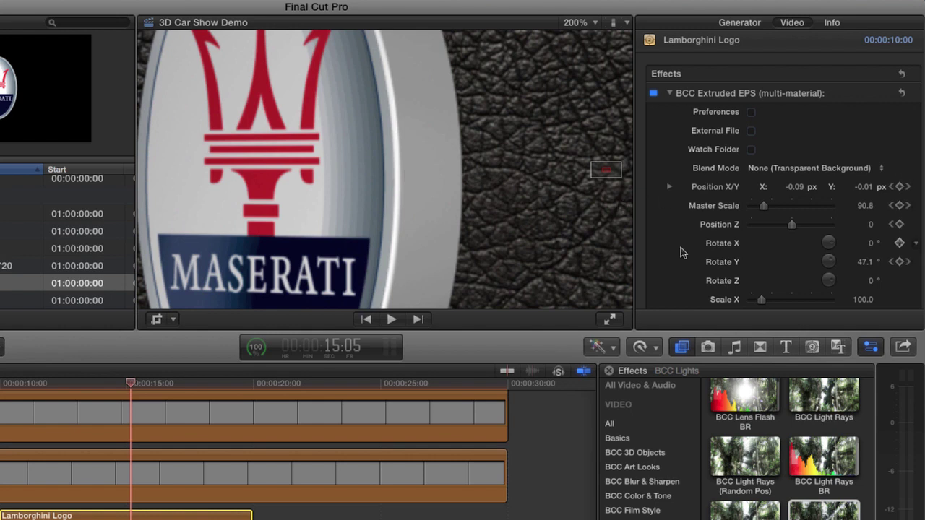
pyautogui.scroll(-5, 680, 251)
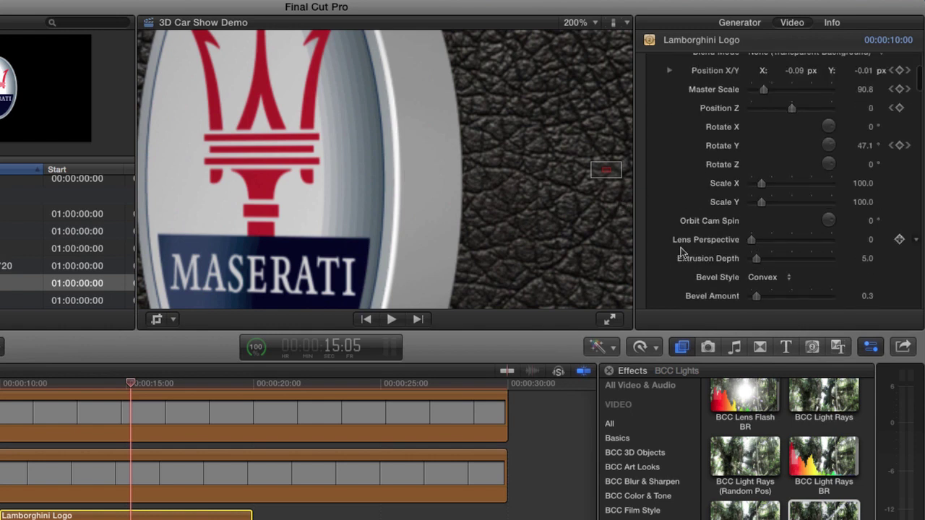
pyautogui.scroll(-3, 679, 252)
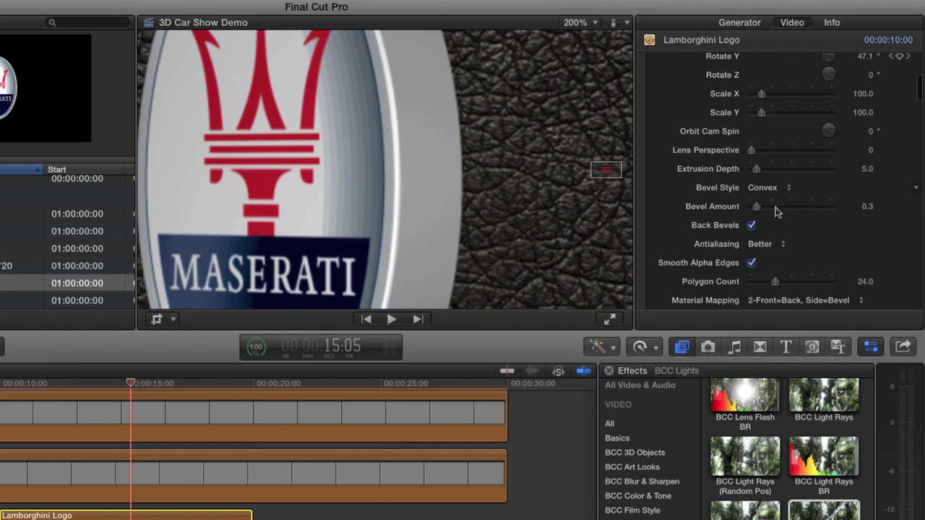
pyautogui.click(779, 190)
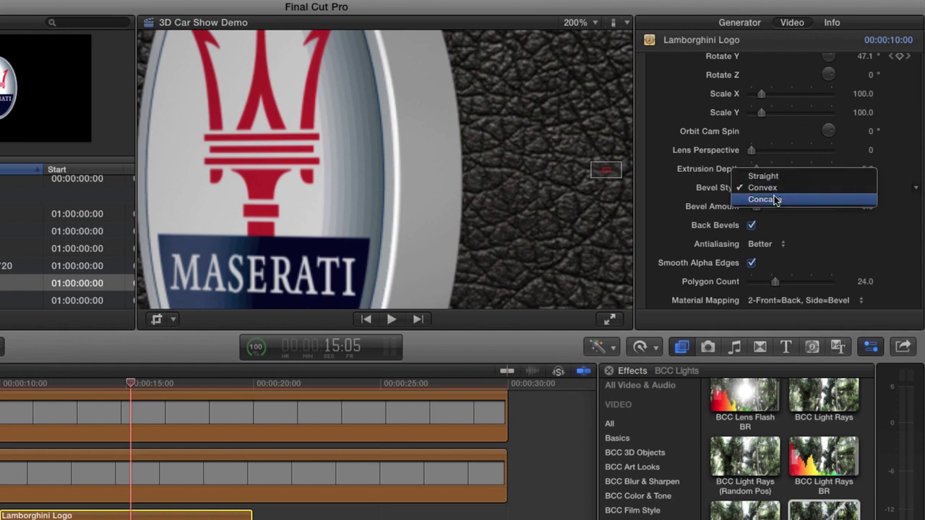
pyautogui.click(775, 200)
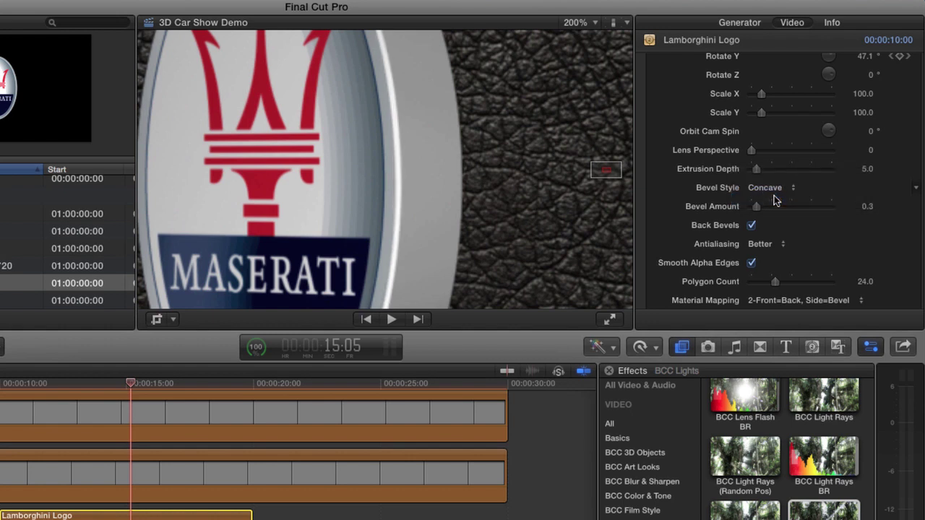
# Try a Bevel Amount of 0.5 on the Maserati logo, settling on 1.0.
pyautogui.click(866, 208)
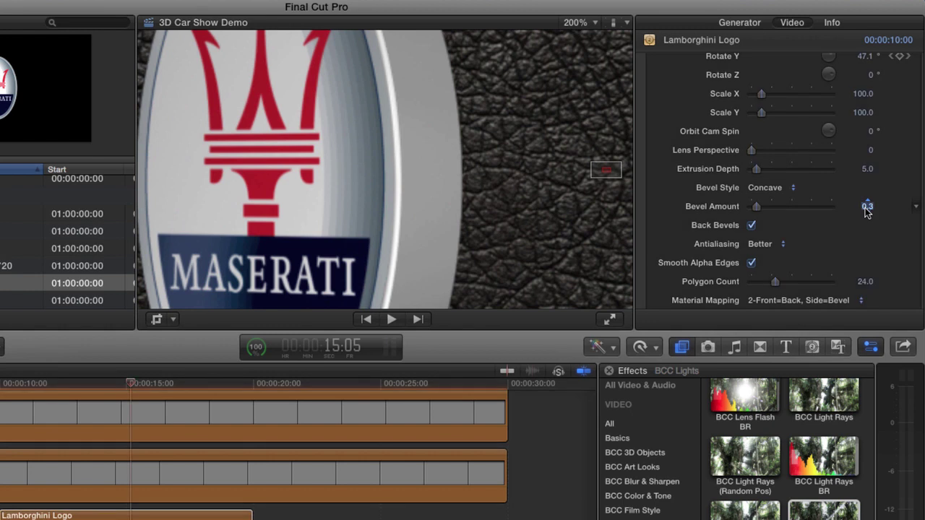
pyautogui.write('0.5')
pyautogui.press('Return')
pyautogui.write('1')
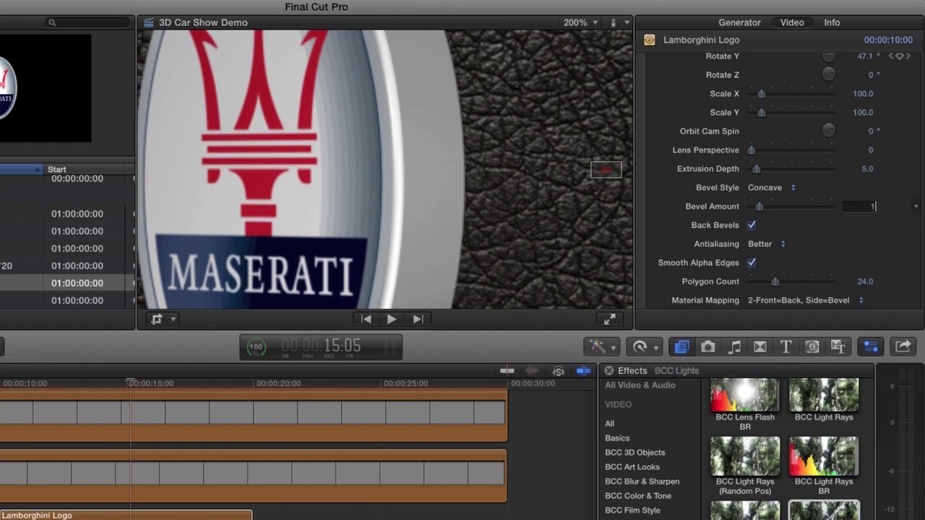
pyautogui.press('Return')
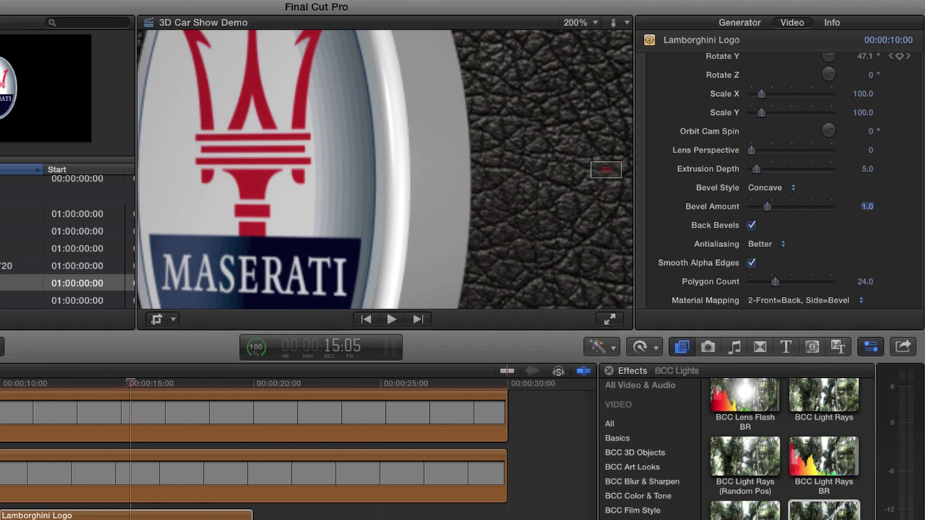
# Examine the Maserati logo's beveled edge side-on at 15:10, and return the viewer to Fit.
pyautogui.click(131, 383)
pyautogui.moveTo(132, 384); pyautogui.dragTo(138, 387)
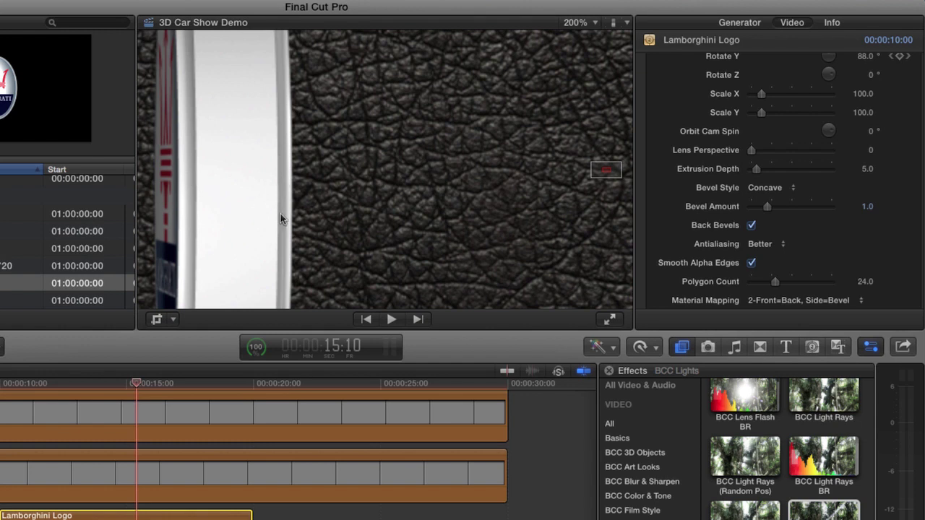
pyautogui.click(574, 24)
pyautogui.click(575, 40)
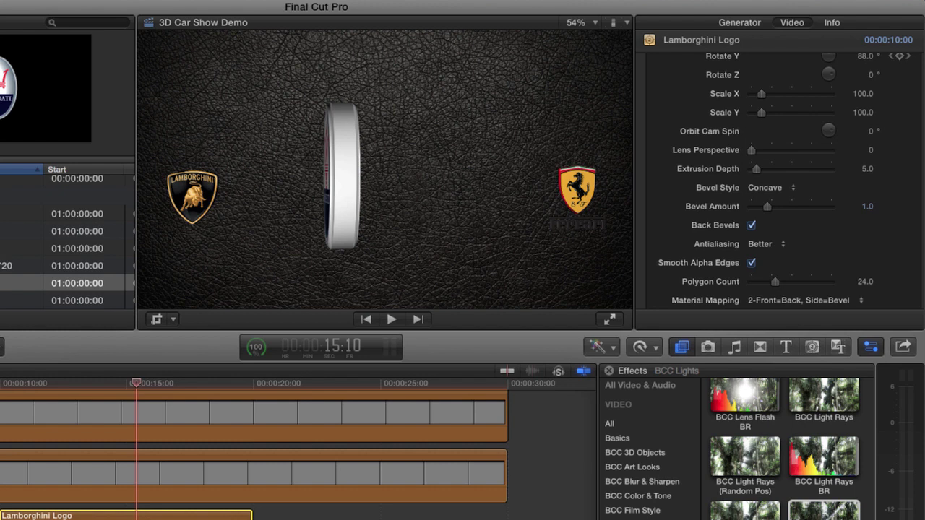
# Set Position X of the Maserati logo to 0.39 px at its last position keyframe and scrub back through the move.
pyautogui.moveTo(870, 149)
pyautogui.scroll(5, 869, 148)
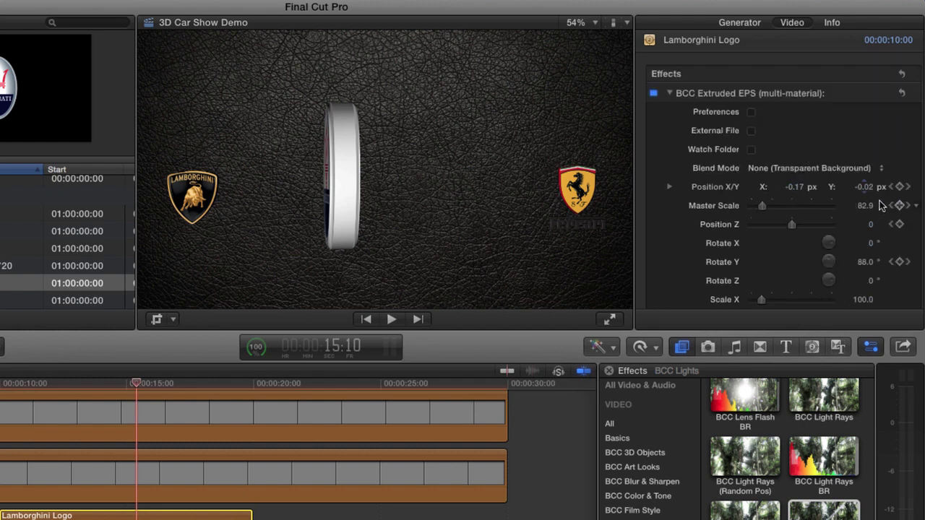
pyautogui.click(908, 187)
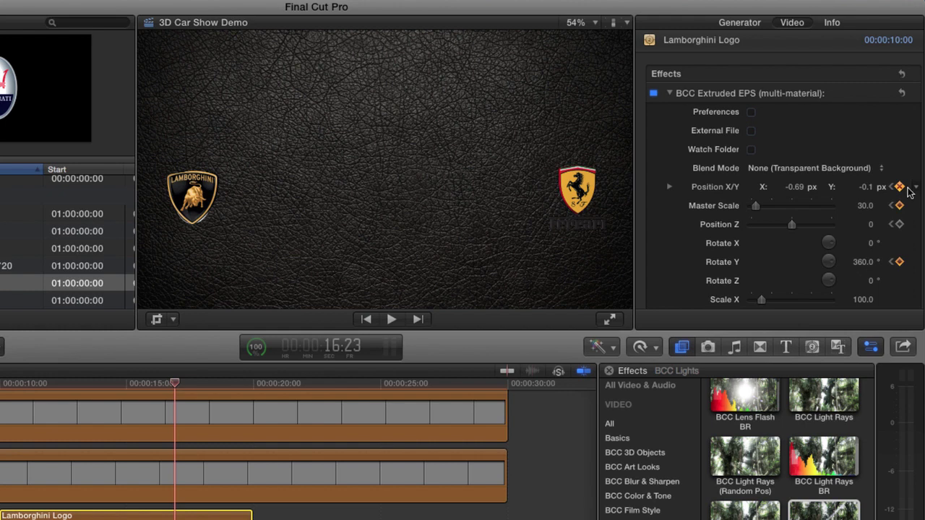
pyautogui.click(795, 190)
pyautogui.write('0.38')
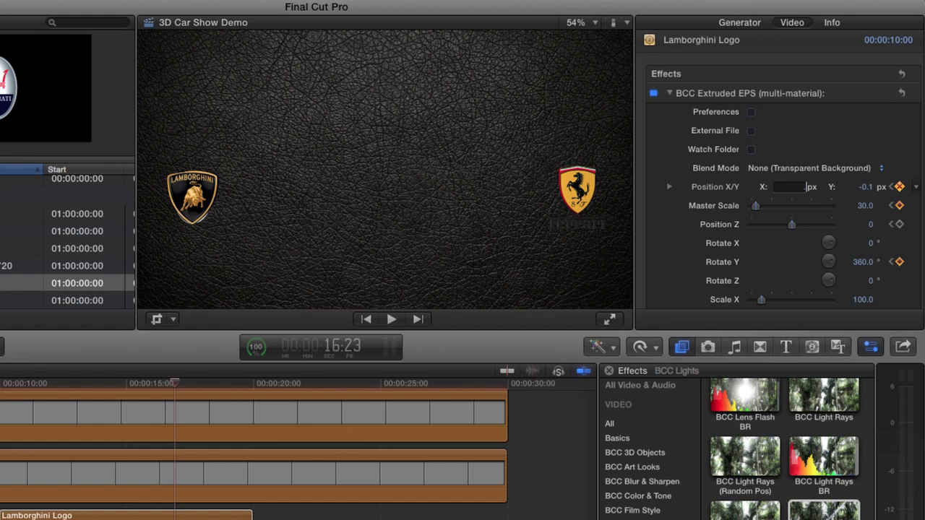
pyautogui.press('Return')
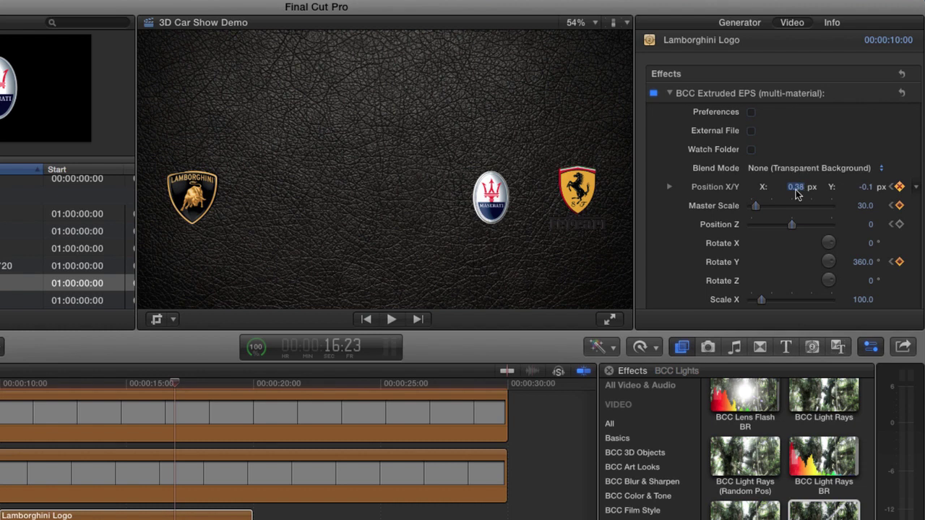
pyautogui.press('BackSpace')
pyautogui.write('0.39')
pyautogui.press('Return')
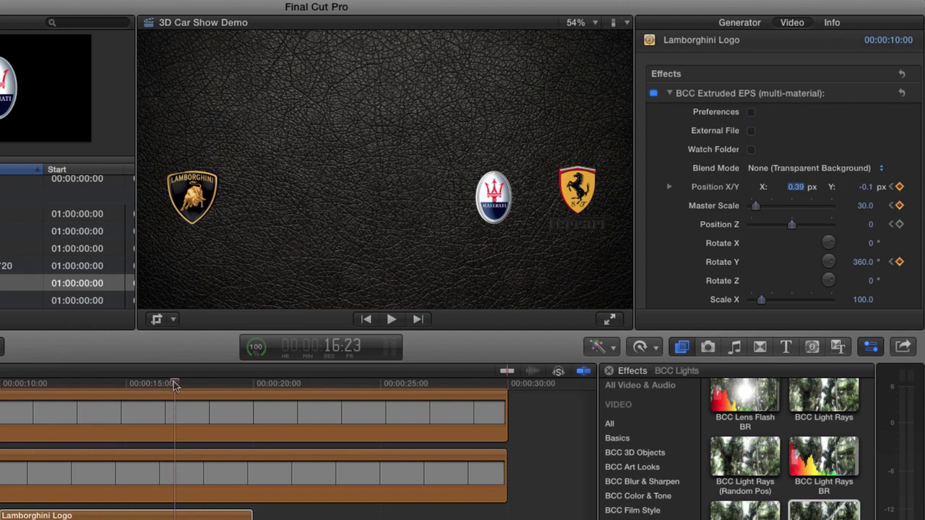
pyautogui.moveTo(173, 385); pyautogui.dragTo(146, 385)
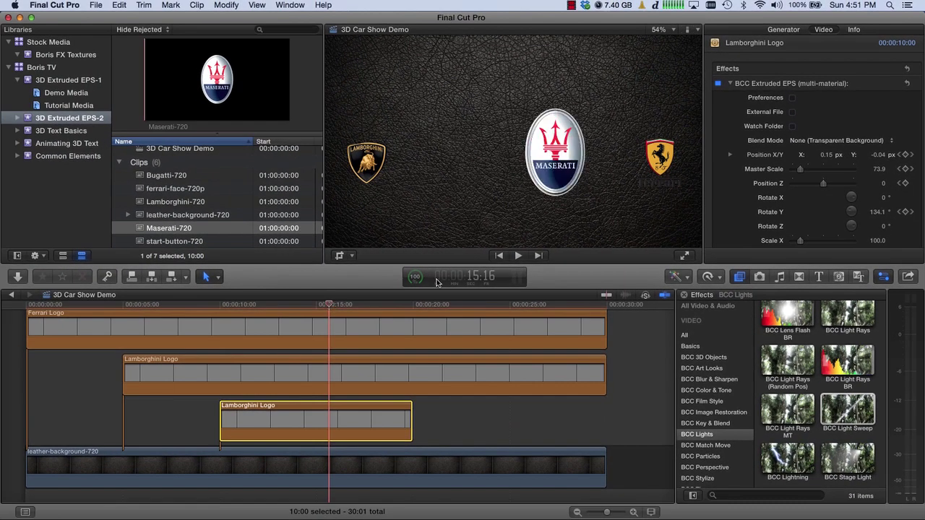
# Copy the selected Maserati logo clip and paste it as a connected clip at 15:00.
pyautogui.click(477, 282)
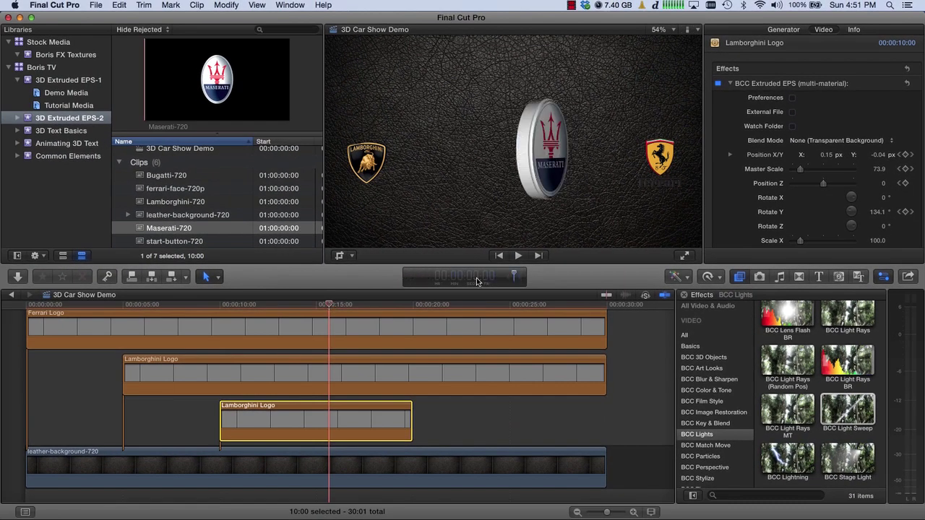
pyautogui.write('15:00')
pyautogui.press('Return')
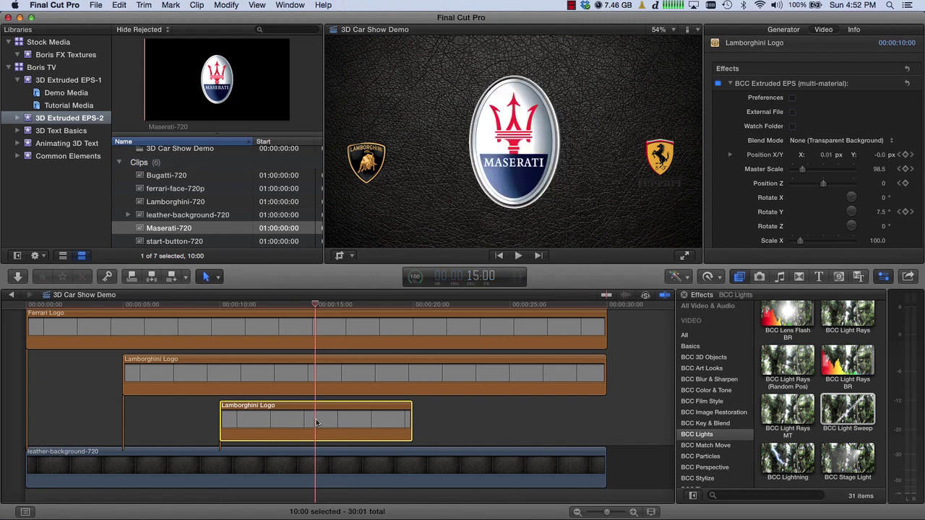
pyautogui.press('super+c')
pyautogui.hotkey('alt', 'v')
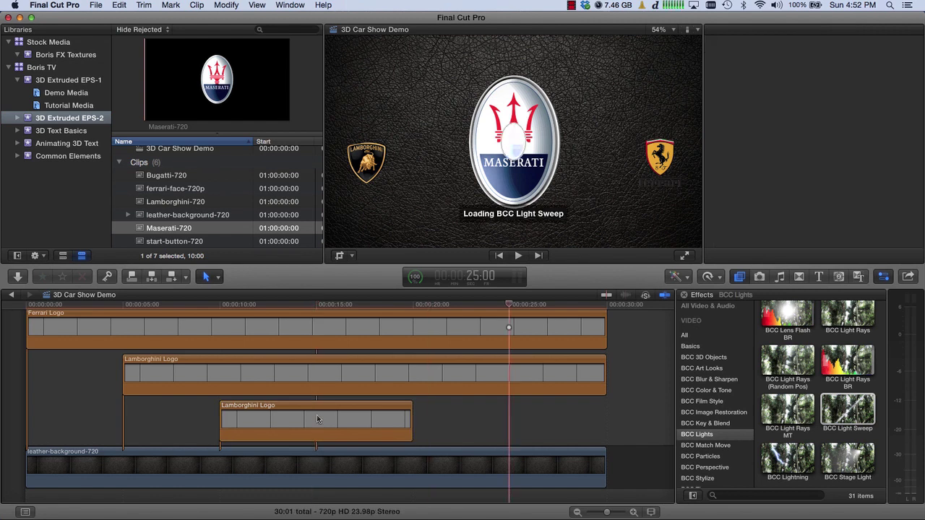
# Move the pasted logo clip directly above the leather background, below the other logo clips, starting at 15:00.
pyautogui.scroll(5, 340, 388)
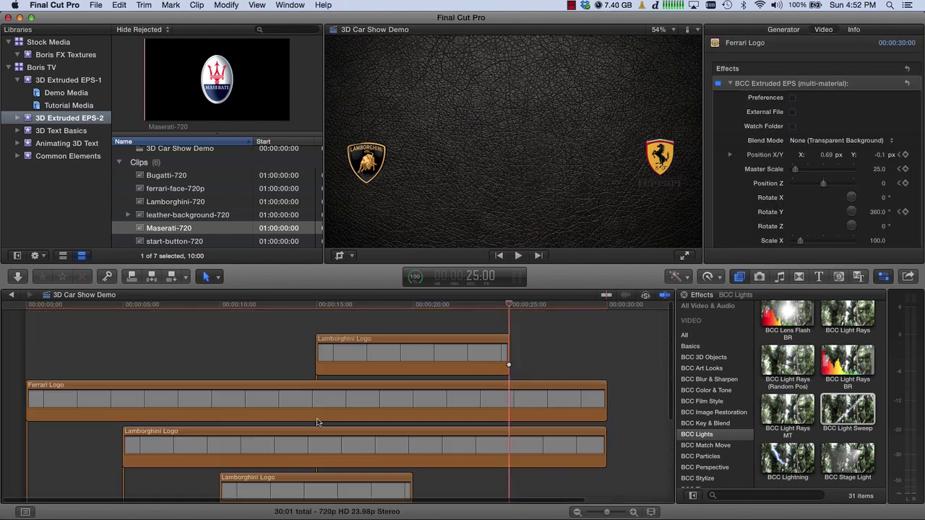
pyautogui.moveTo(352, 364); pyautogui.dragTo(345, 458)
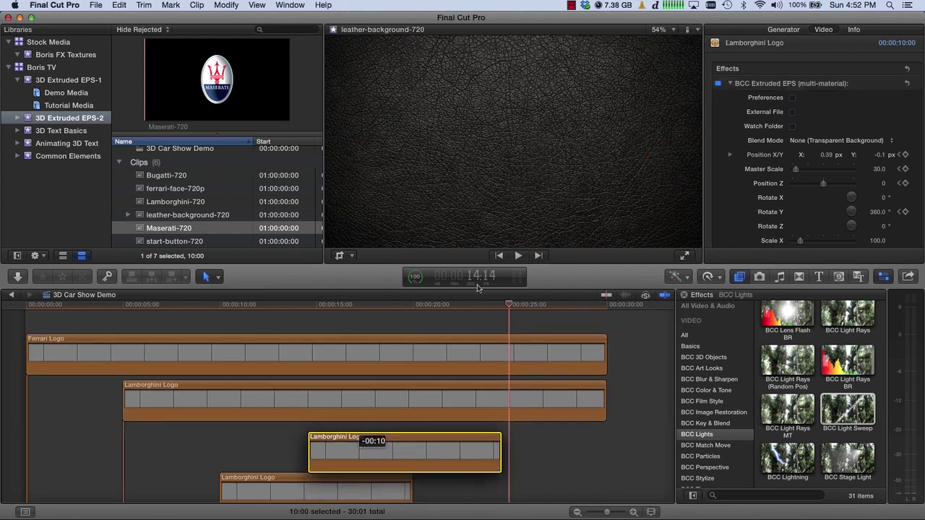
pyautogui.click(476, 281)
pyautogui.write('1500')
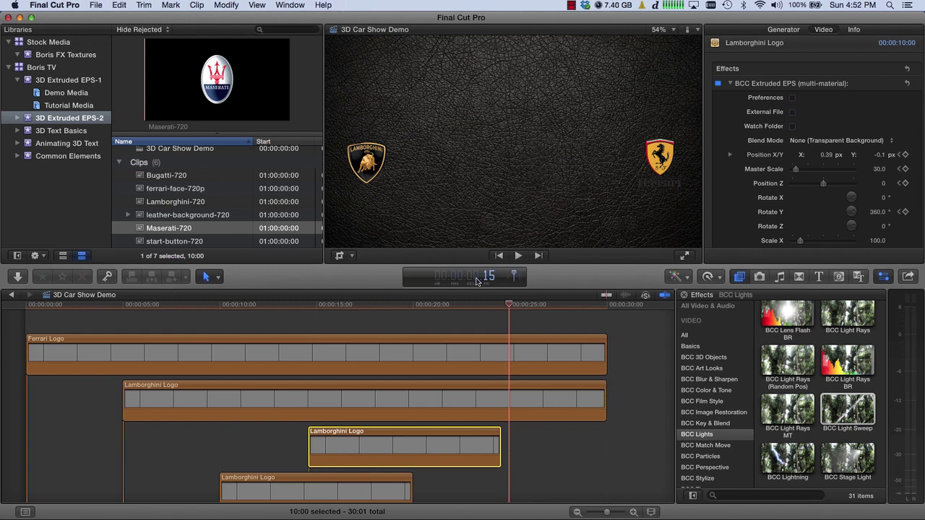
pyautogui.press('Return')
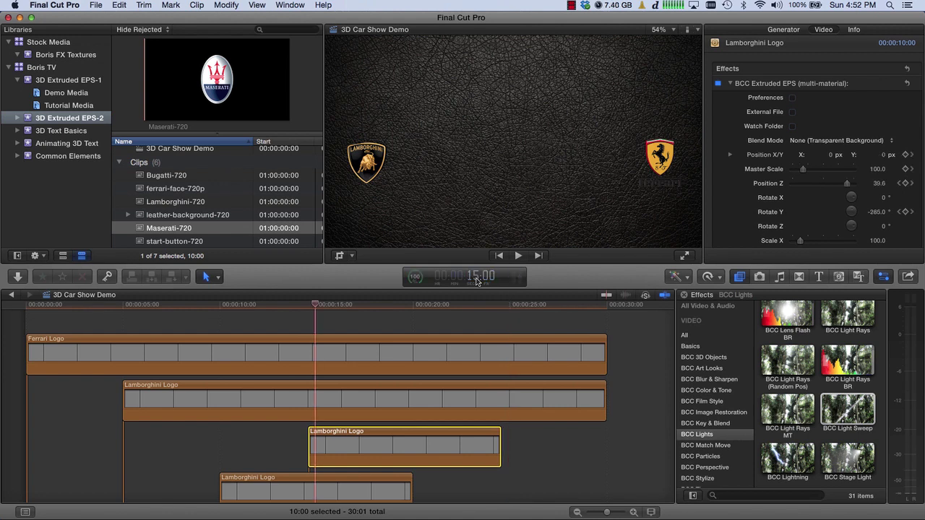
pyautogui.scroll(-4, 576, 422)
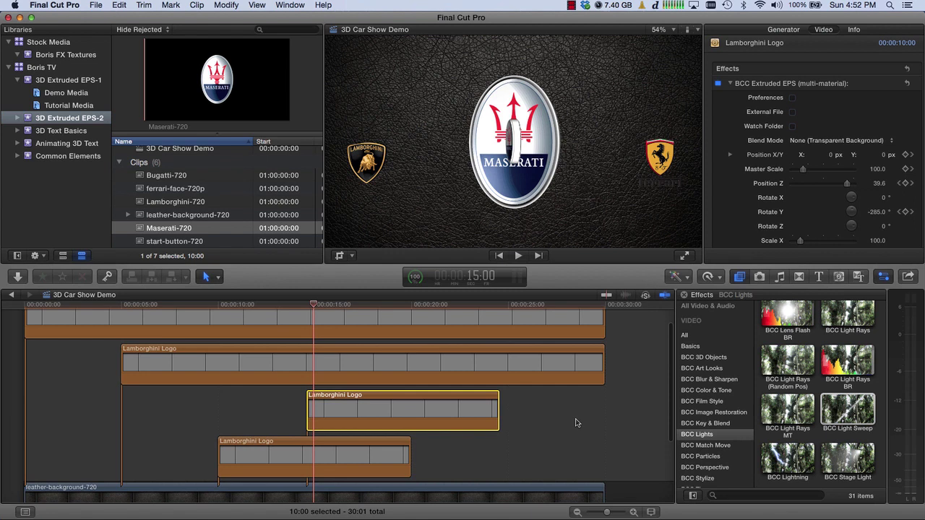
pyautogui.moveTo(369, 383); pyautogui.dragTo(379, 431)
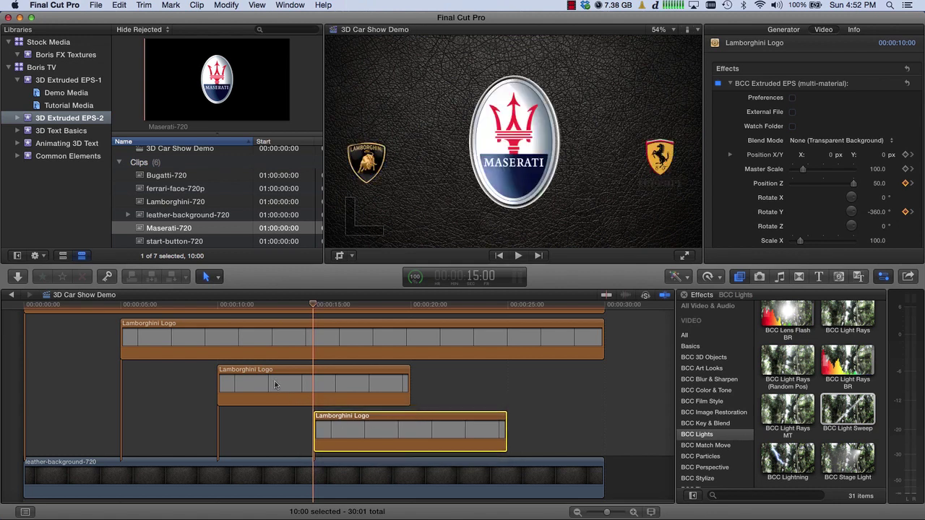
# Rename the logo clip that starts at 10 seconds to "Maserati Logo".
pyautogui.click(275, 385)
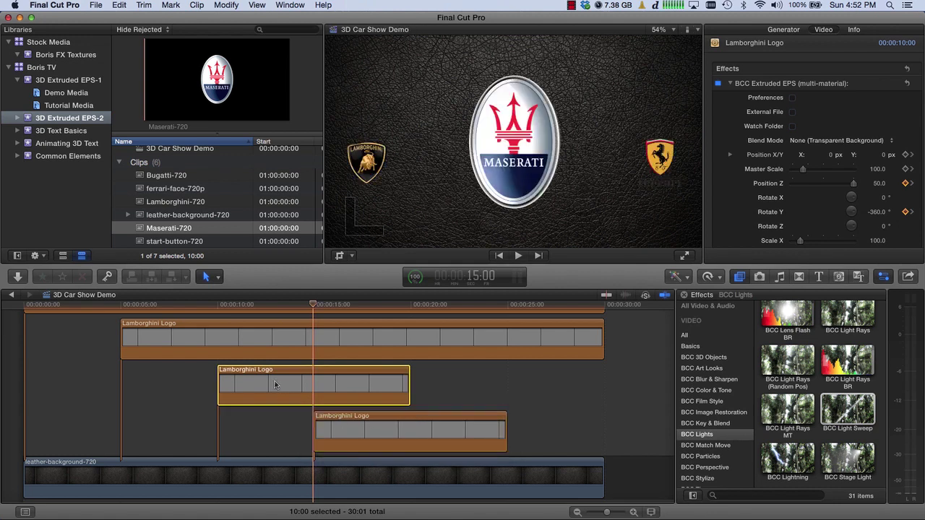
pyautogui.click(853, 29)
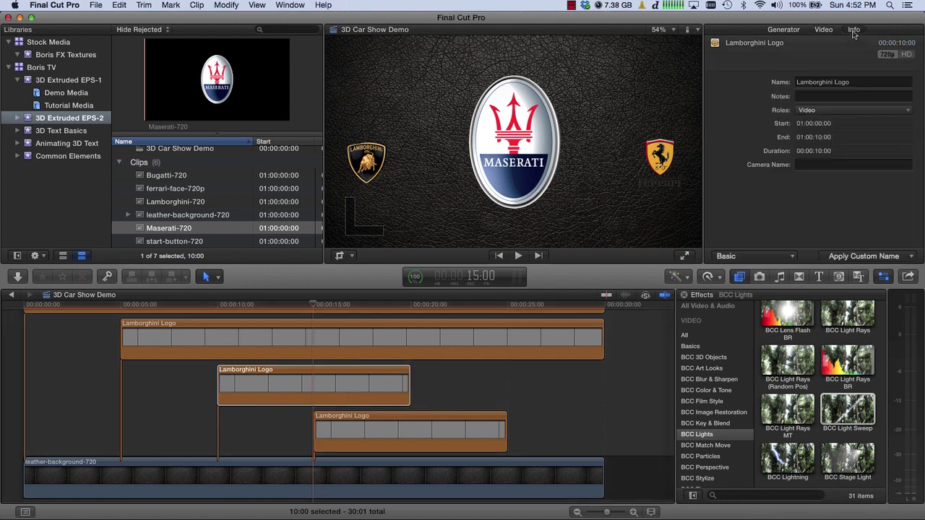
pyautogui.doubleClick(811, 82)
pyautogui.write('Mase')
pyautogui.write('rati')
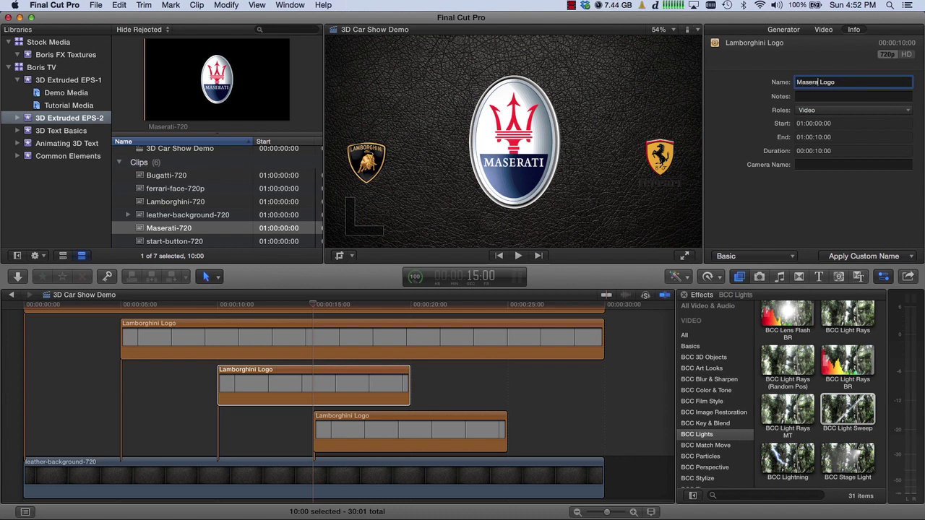
pyautogui.press('Return')
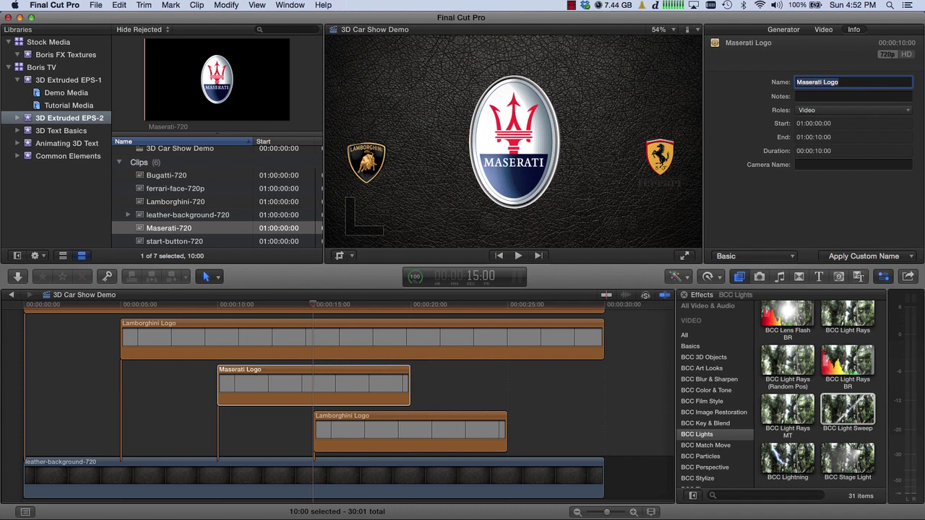
# Rename the duplicated logo clip that starts at 15 seconds to "Bugatti Logo".
pyautogui.hscroll(1, 354, 428)
pyautogui.click(346, 430)
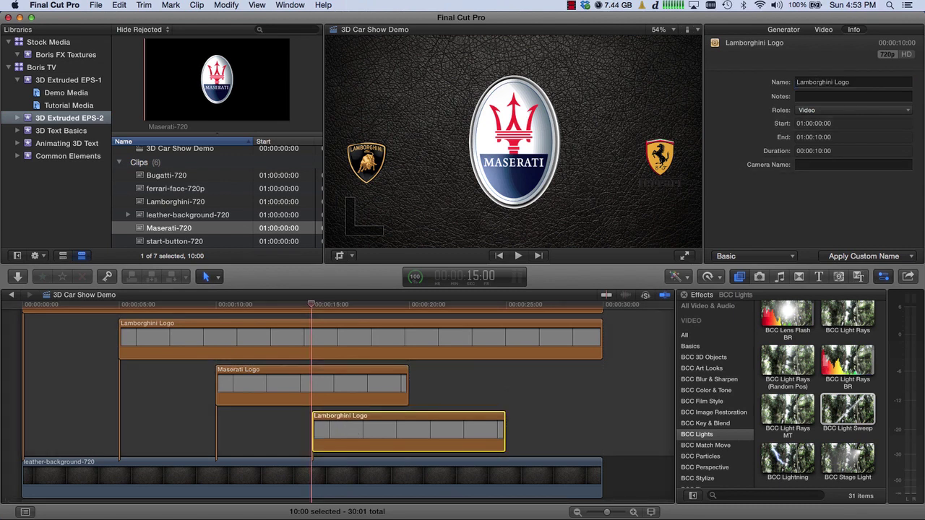
pyautogui.click(817, 82)
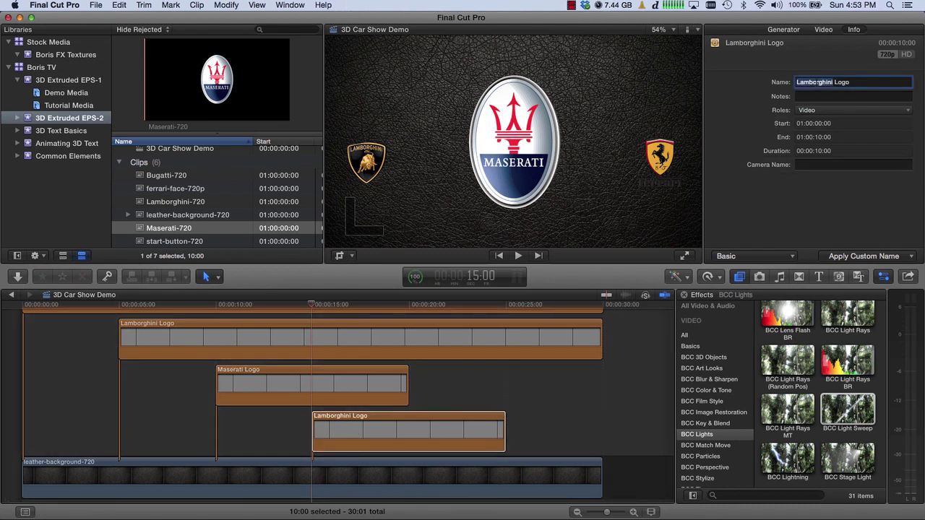
pyautogui.write('Bugatti')
pyautogui.press('Return')
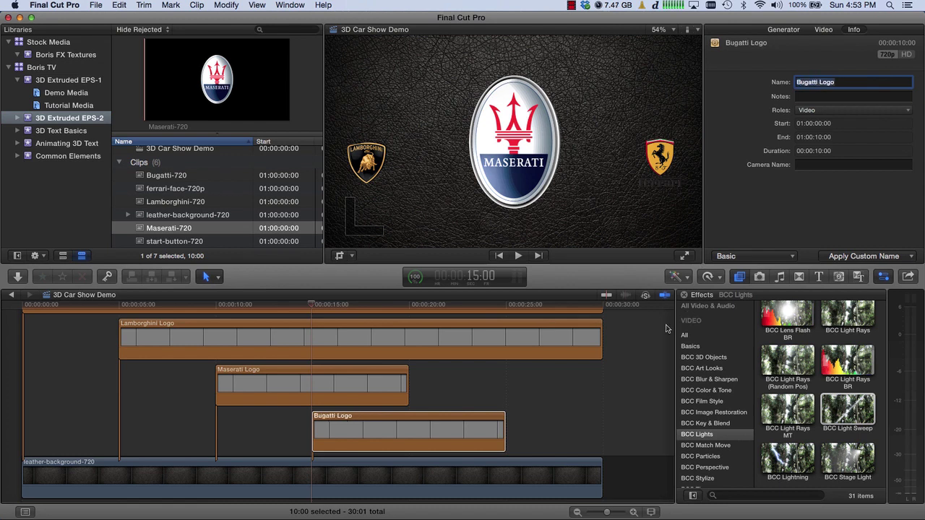
# With the playhead at about 19:05, load Bugatti-outline.eps as the external file of the Bugatti Logo clip's BCC Extruded EPS.
pyautogui.click(402, 432)
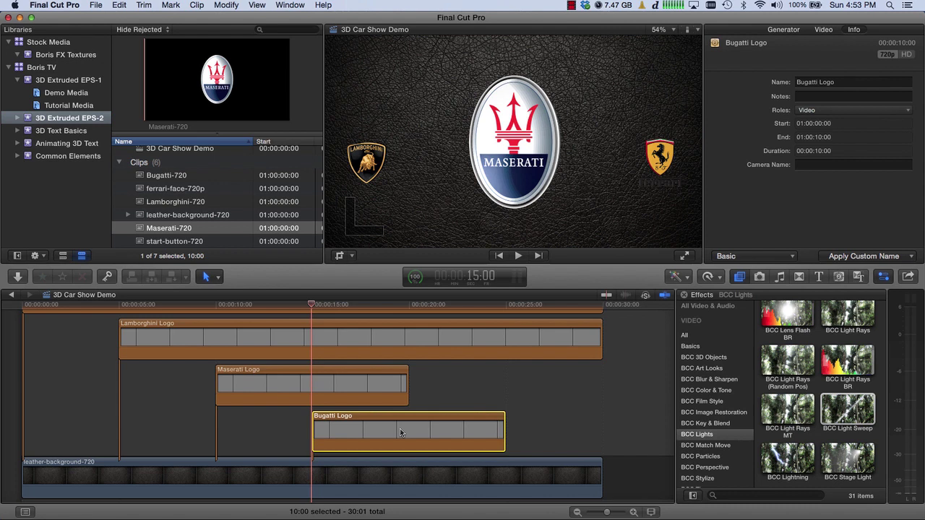
pyautogui.click(393, 303)
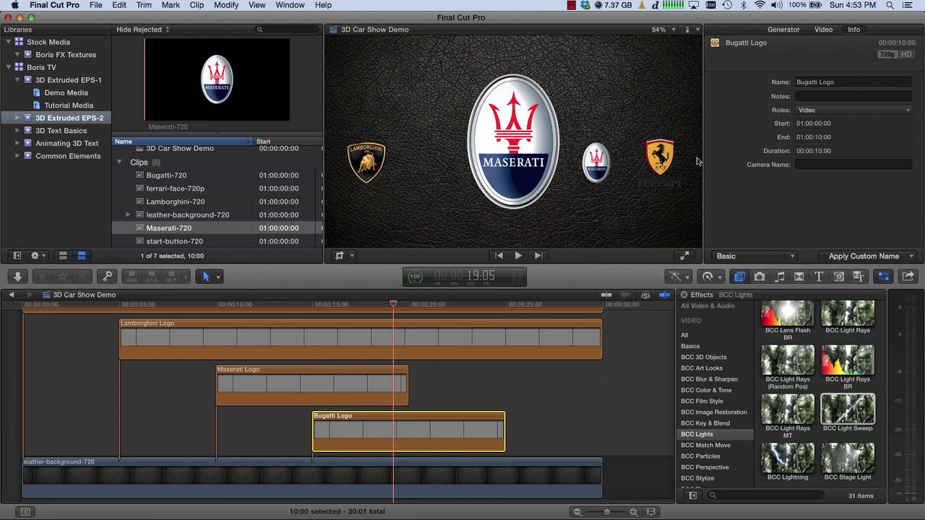
pyautogui.click(823, 34)
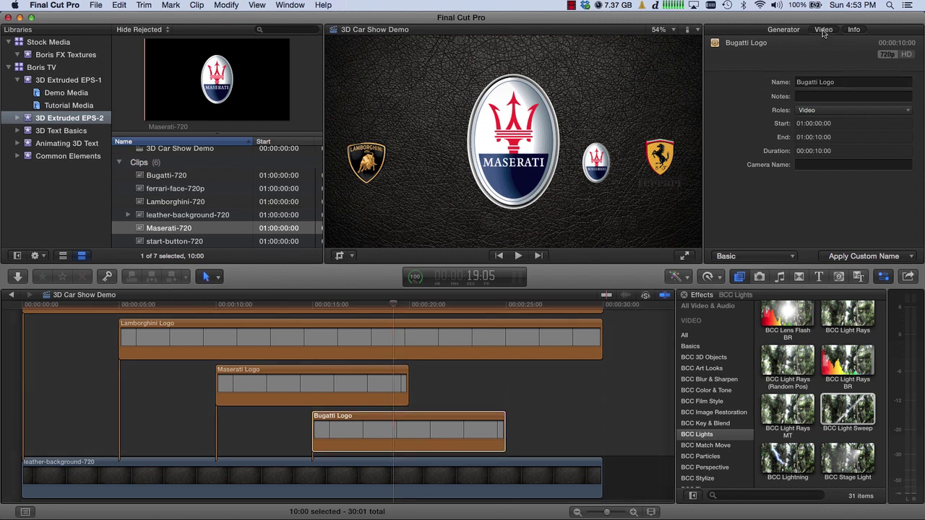
pyautogui.click(823, 33)
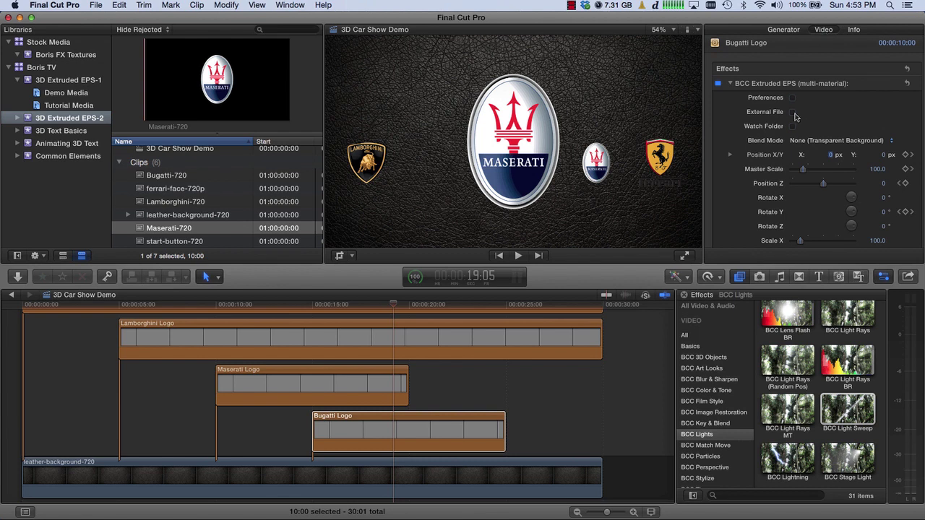
pyautogui.click(792, 114)
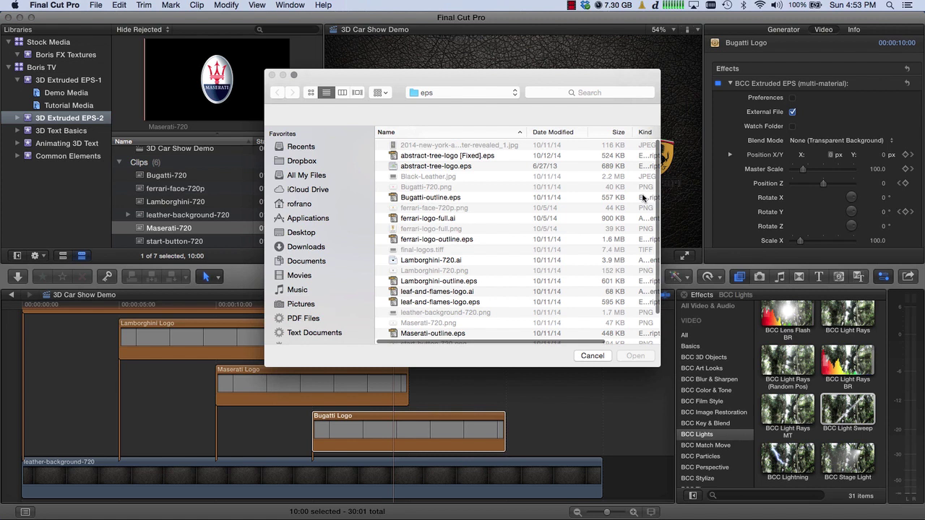
pyautogui.click(439, 200)
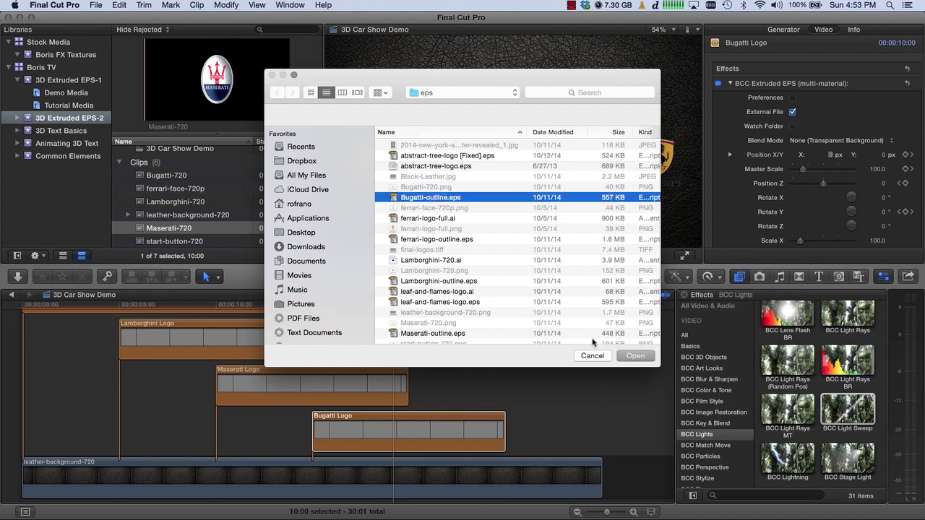
pyautogui.click(632, 357)
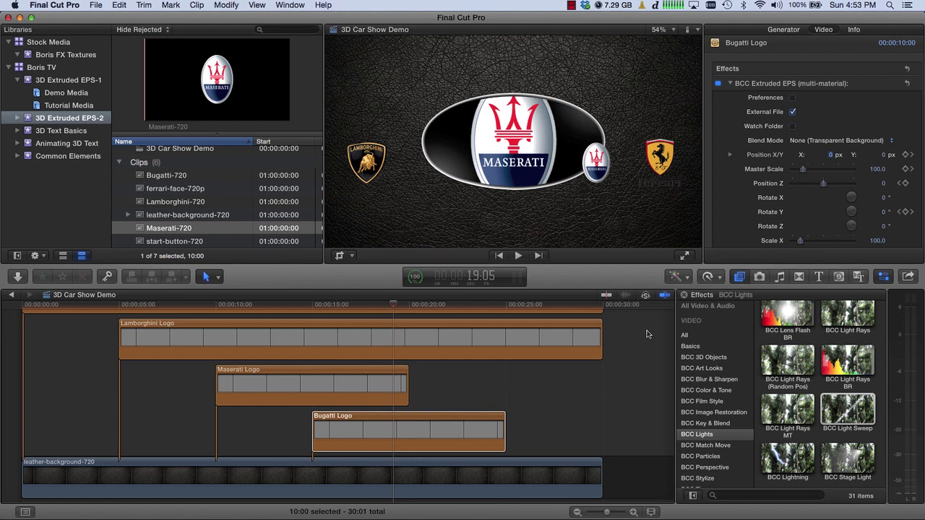
# Apply the Bugatti-720 clip as the Front Texture of the Bugatti logo.
pyautogui.scroll(-5, 840, 201)
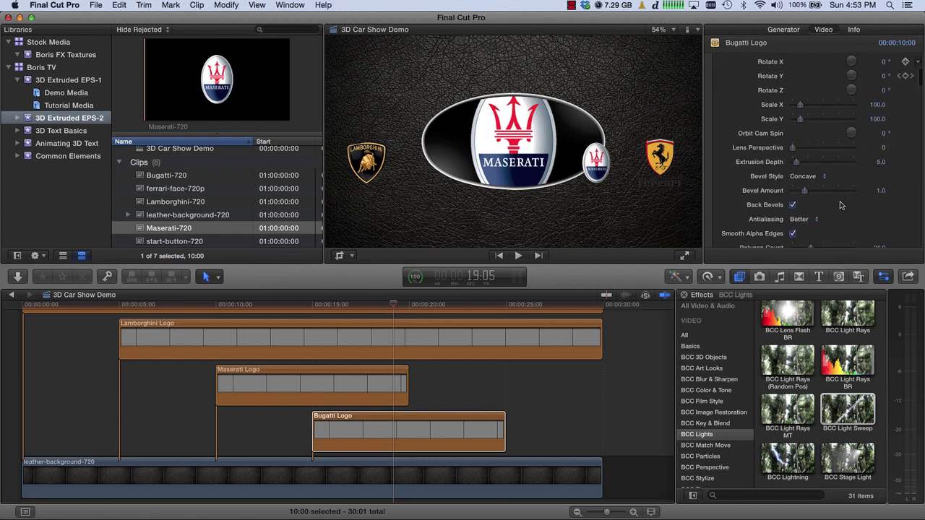
pyautogui.scroll(-3, 839, 205)
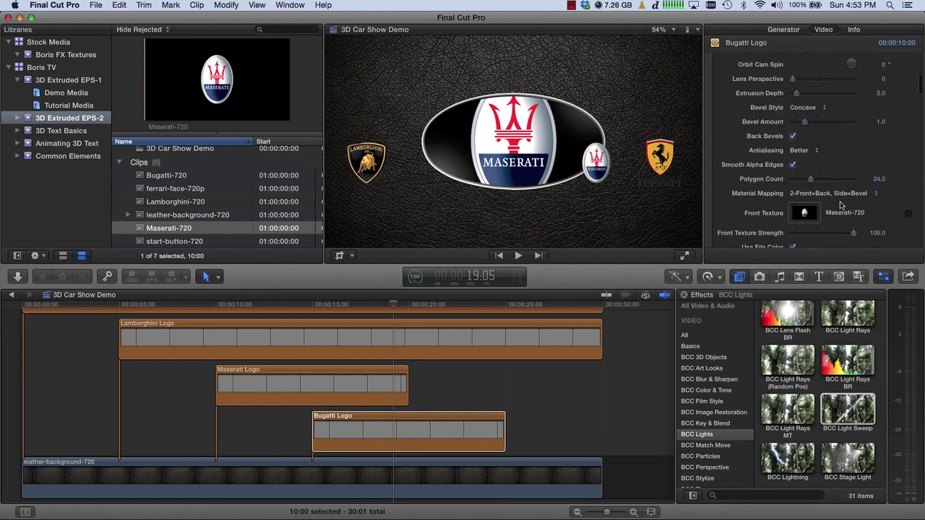
pyautogui.scroll(-1, 839, 206)
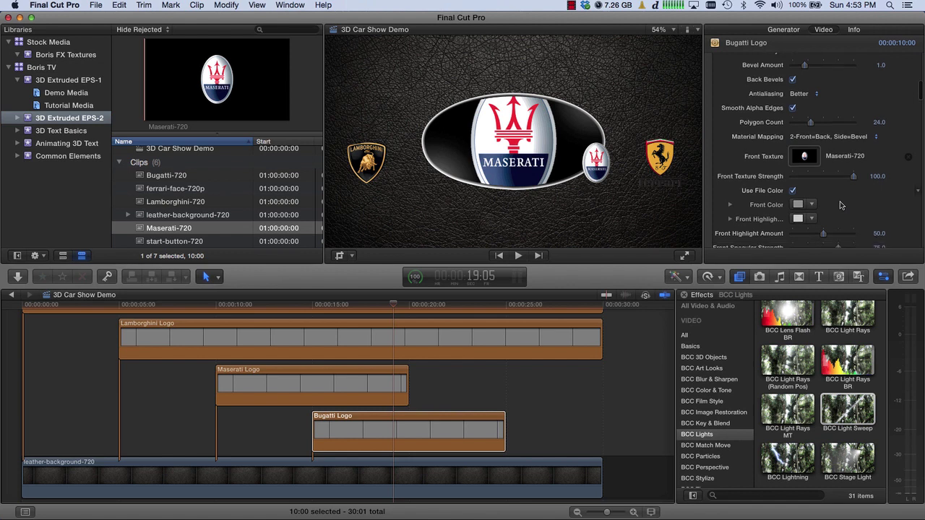
pyautogui.click(809, 160)
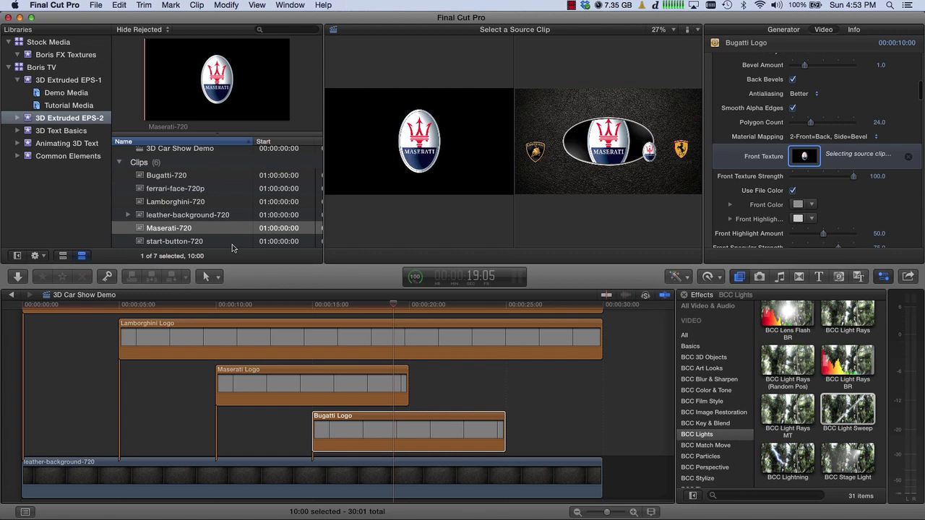
pyautogui.click(170, 178)
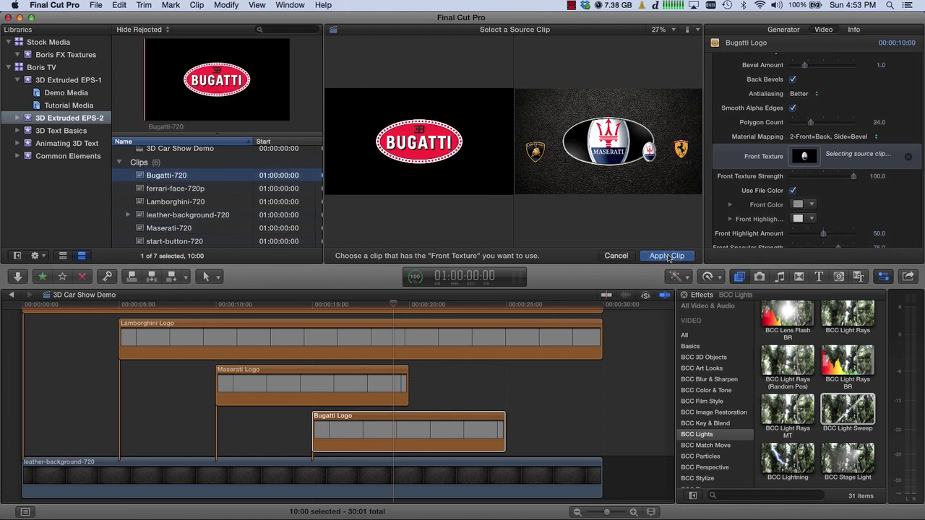
pyautogui.click(666, 256)
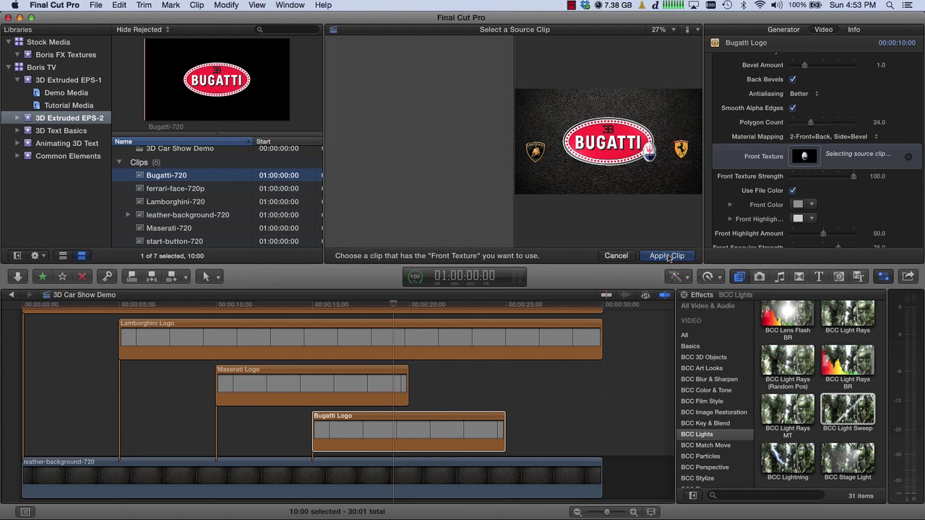
# Confirm the Bugatti-720 texture choice and extend the Maserati Logo clip to the end of the leather background.
pyautogui.click(666, 256)
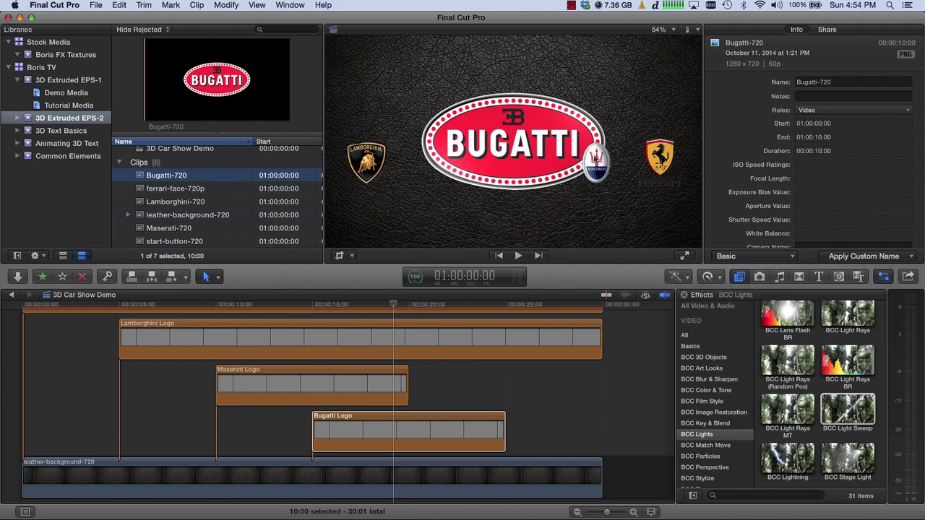
pyautogui.click(394, 394)
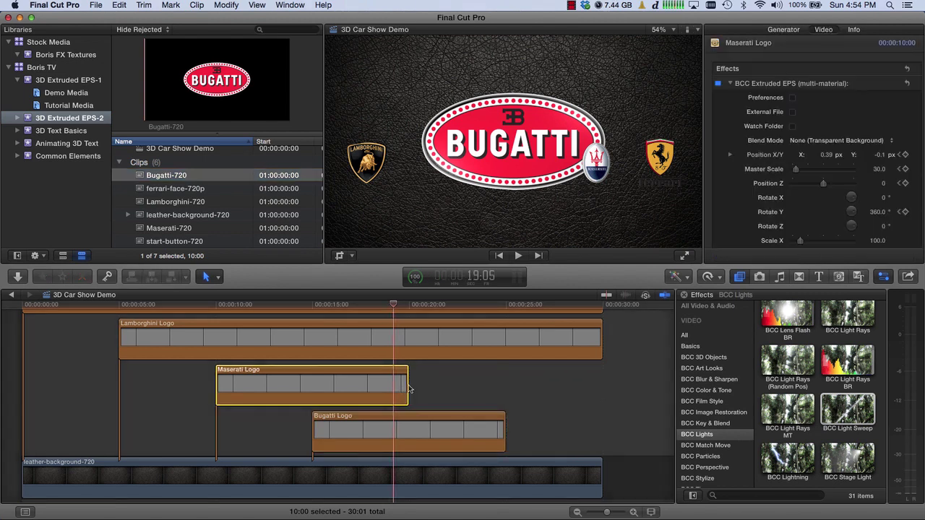
pyautogui.moveTo(408, 385); pyautogui.dragTo(600, 384)
# At the Bugatti Logo clip's last position keyframe at 21:23, set Position X to -0.39.
pyautogui.click(396, 443)
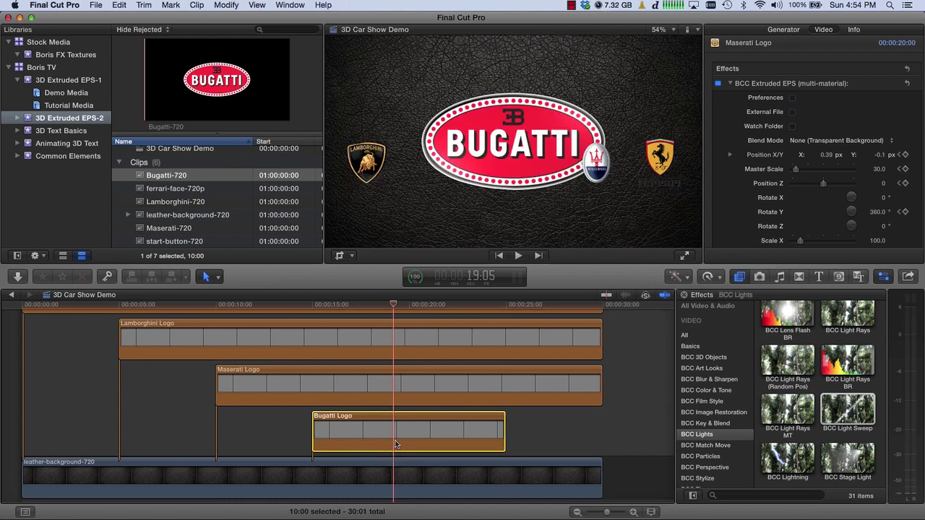
pyautogui.click(911, 156)
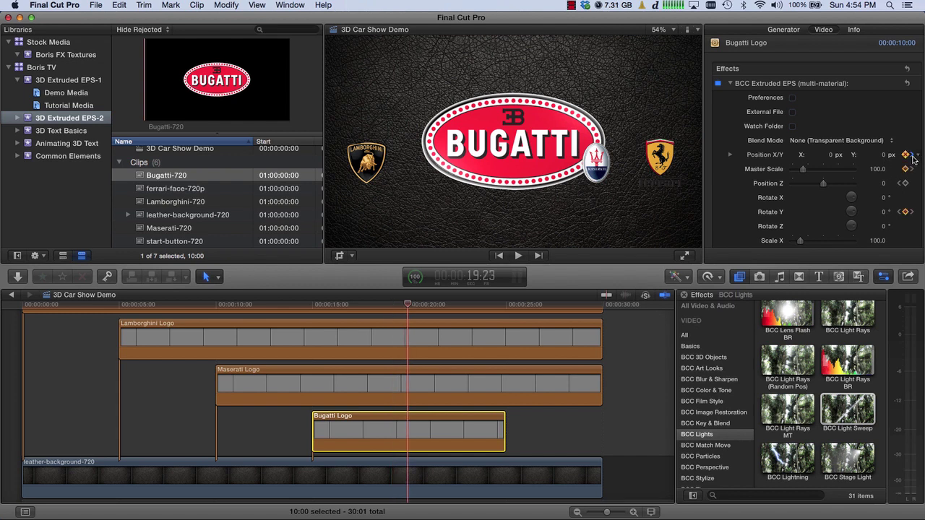
pyautogui.click(912, 156)
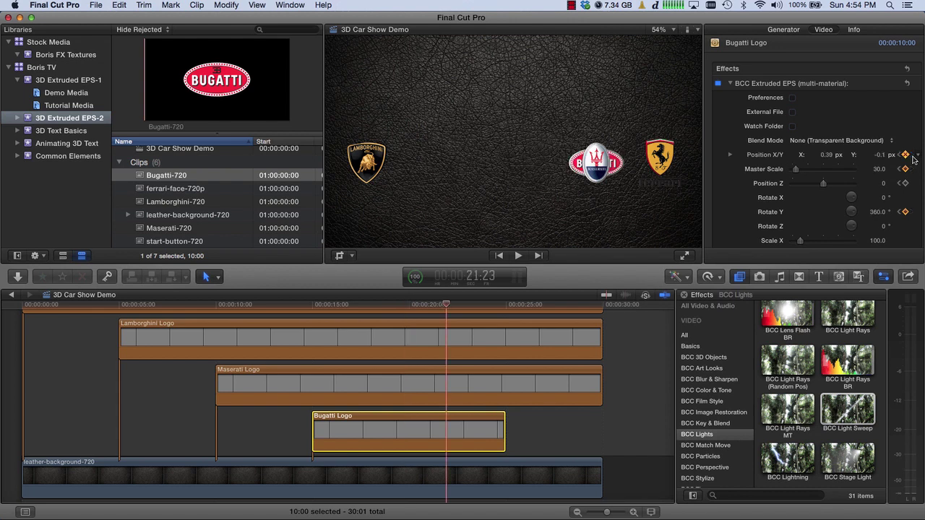
pyautogui.click(823, 156)
pyautogui.write('-0.39')
pyautogui.press('Return')
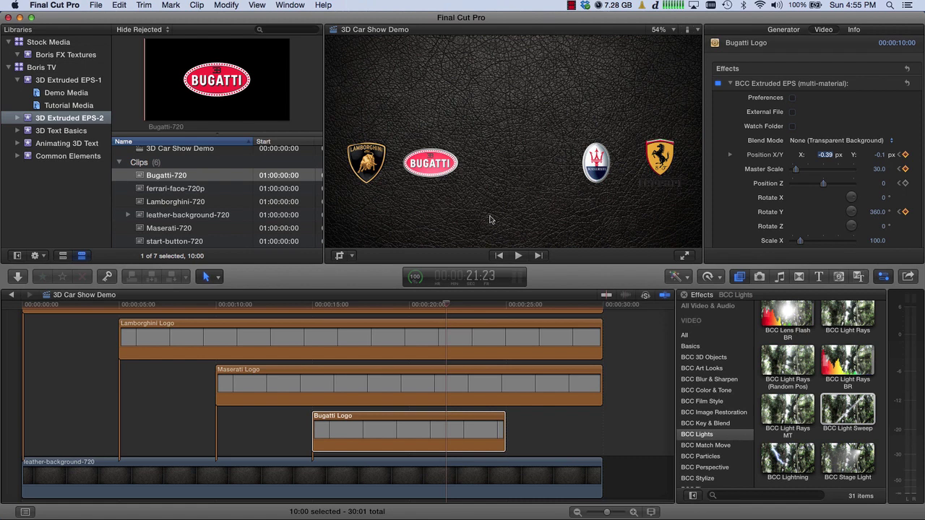
# Copy the Bugatti Logo clip and paste the duplicate as a connected clip starting at 20:00.
pyautogui.click(404, 430)
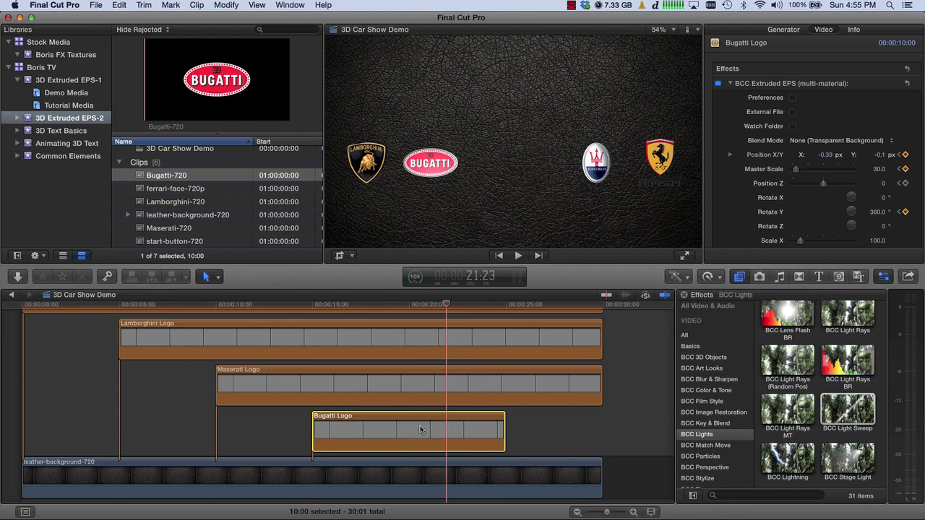
pyautogui.click(474, 278)
pyautogui.write('20')
pyautogui.press('Return')
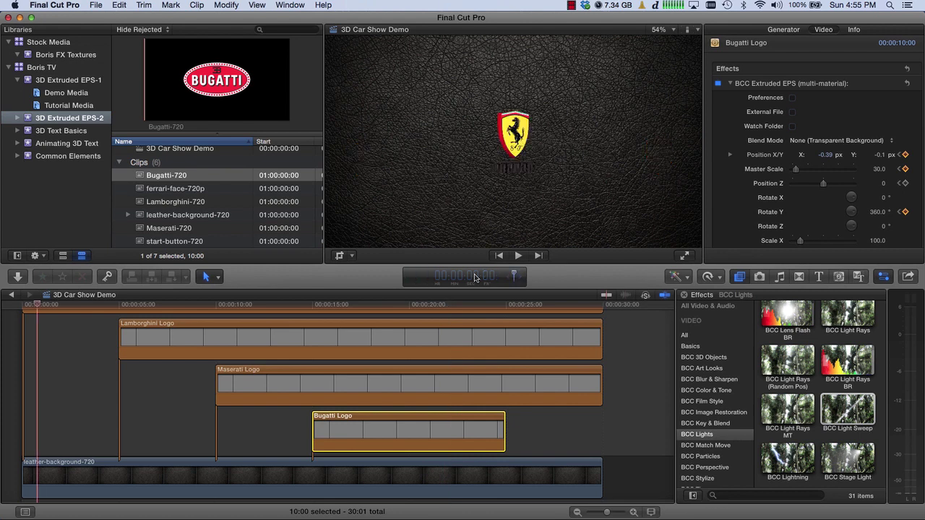
pyautogui.write('2000')
pyautogui.press('Return')
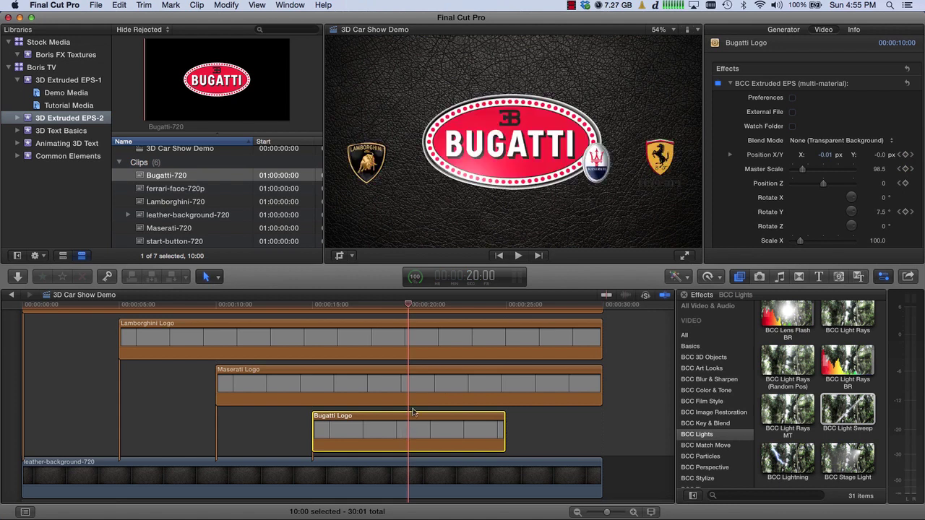
pyautogui.press('Right')
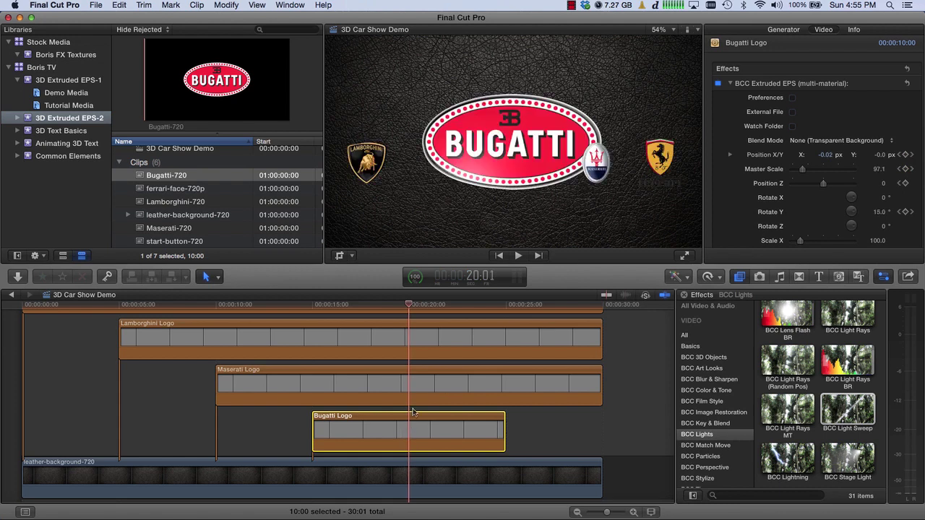
pyautogui.press('Left')
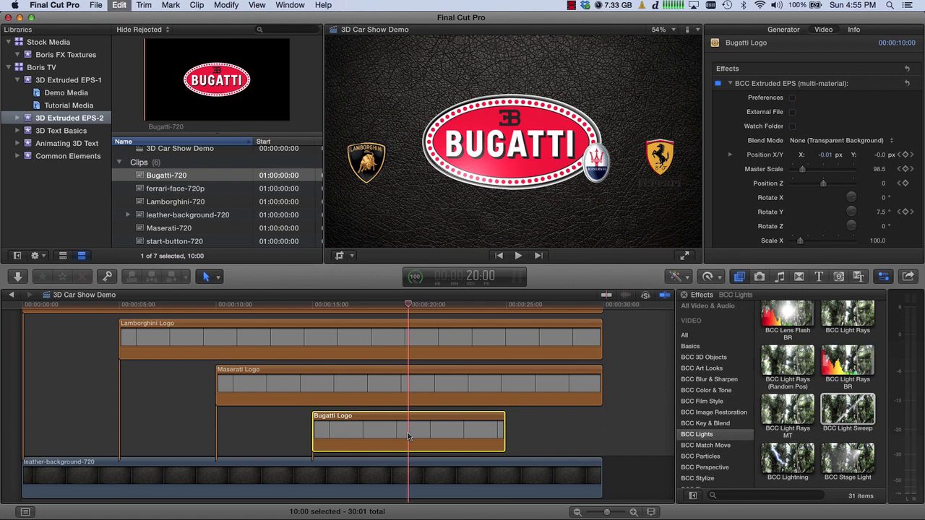
pyautogui.press('shift+super+a')
pyautogui.press('End')
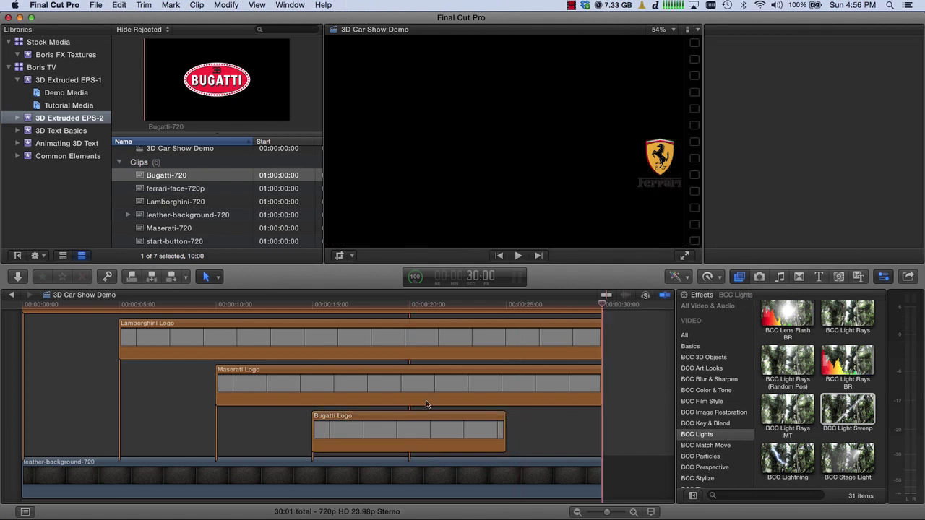
pyautogui.click(476, 280)
pyautogui.write('2000')
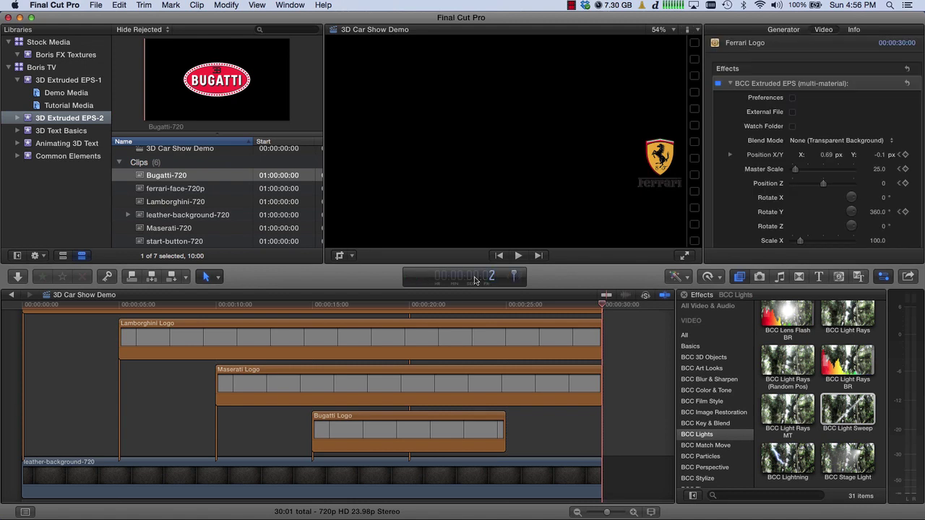
pyautogui.press('Return')
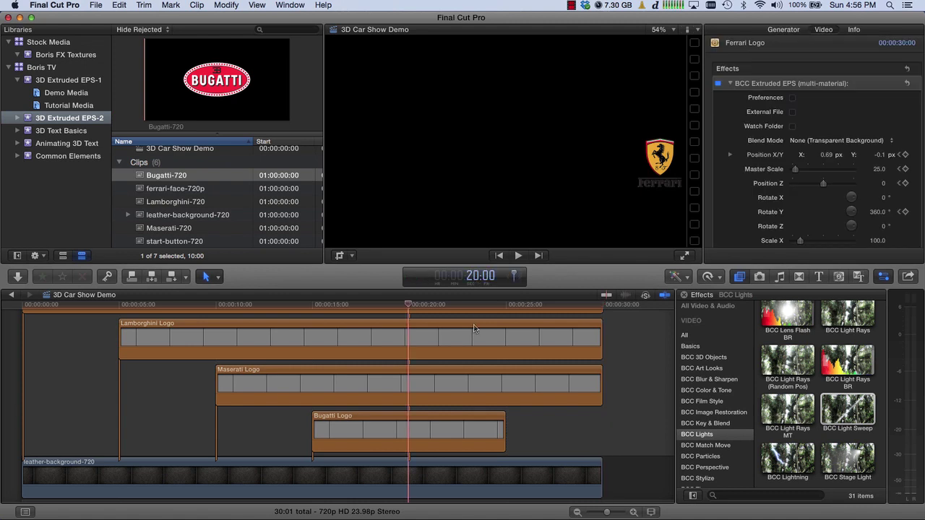
pyautogui.hotkey('alt', 'v')
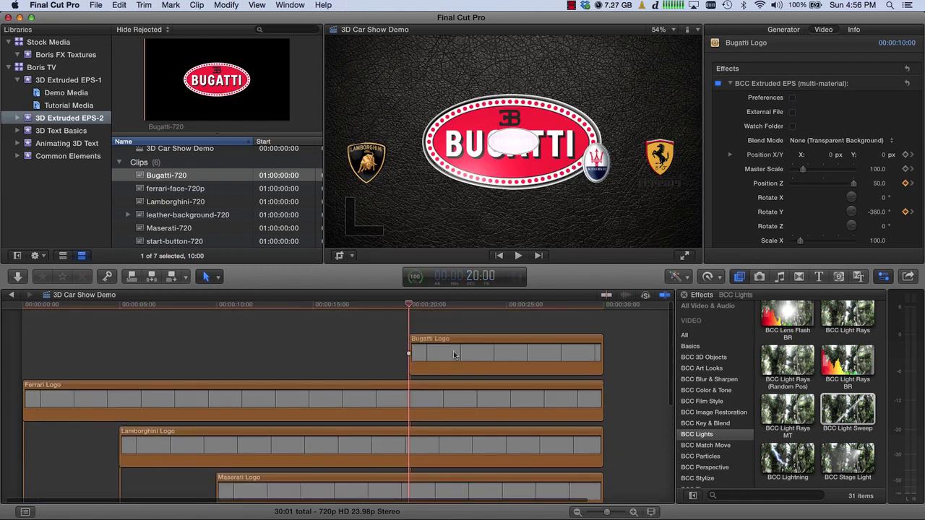
# Rename the pasted logo clip that starts at 20 seconds to "Start Button".
pyautogui.click(454, 354)
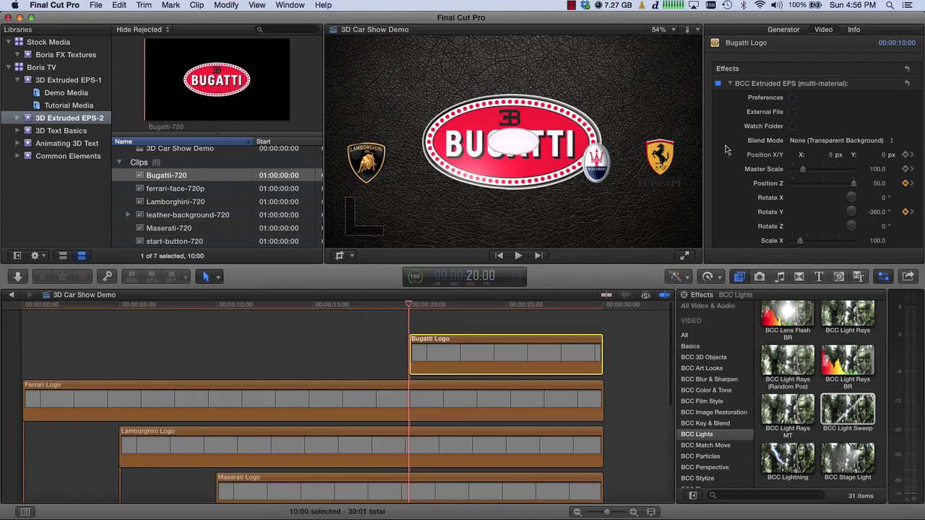
pyautogui.click(853, 31)
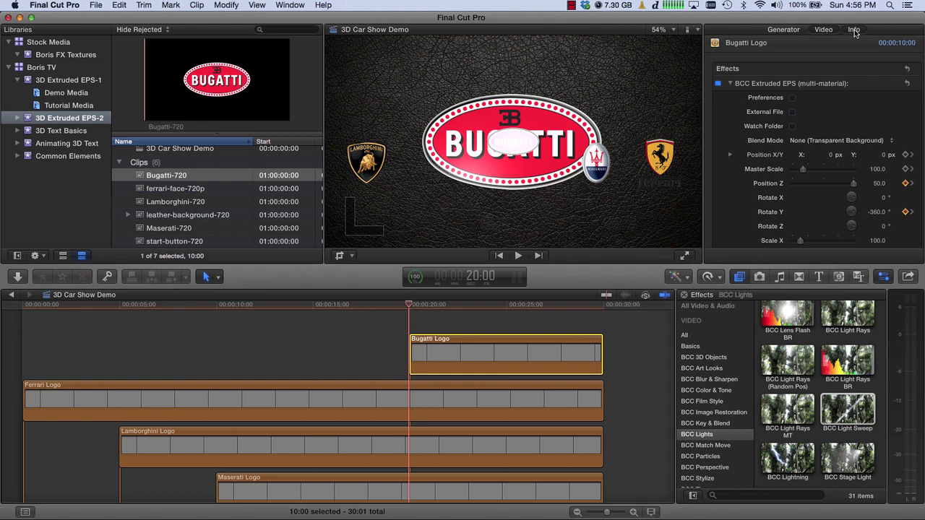
pyautogui.moveTo(833, 82); pyautogui.dragTo(771, 86)
pyautogui.write('St')
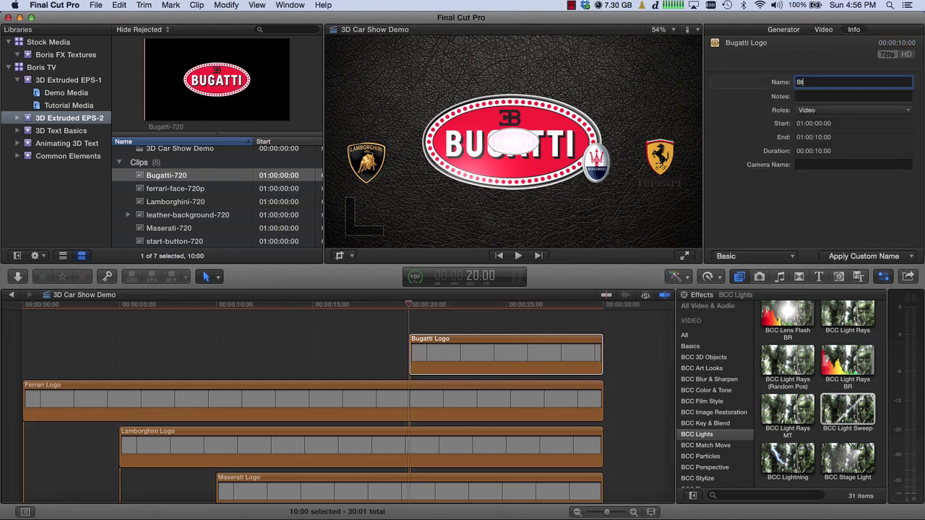
pyautogui.write('art Button')
pyautogui.press('Return')
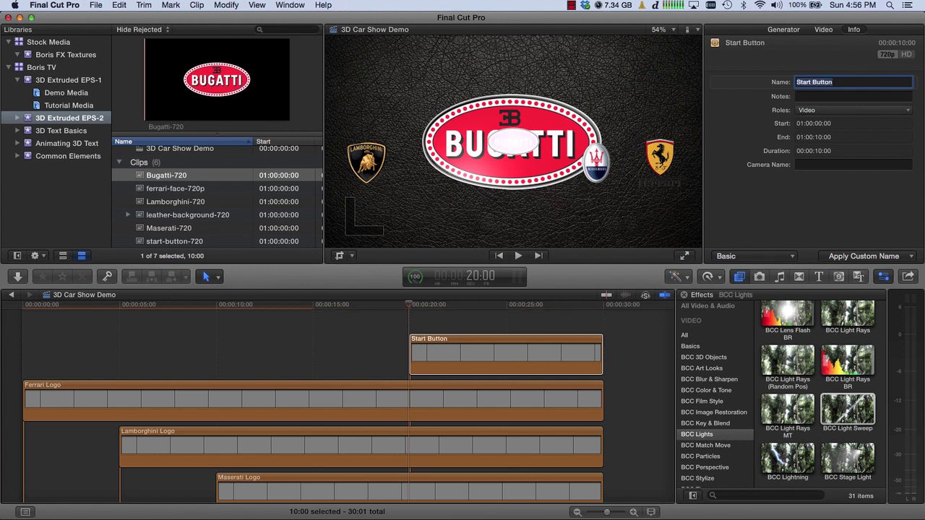
# Move the Start Button clip directly above the leather background and extend the Bugatti Logo clip to the background's end.
pyautogui.click(425, 360)
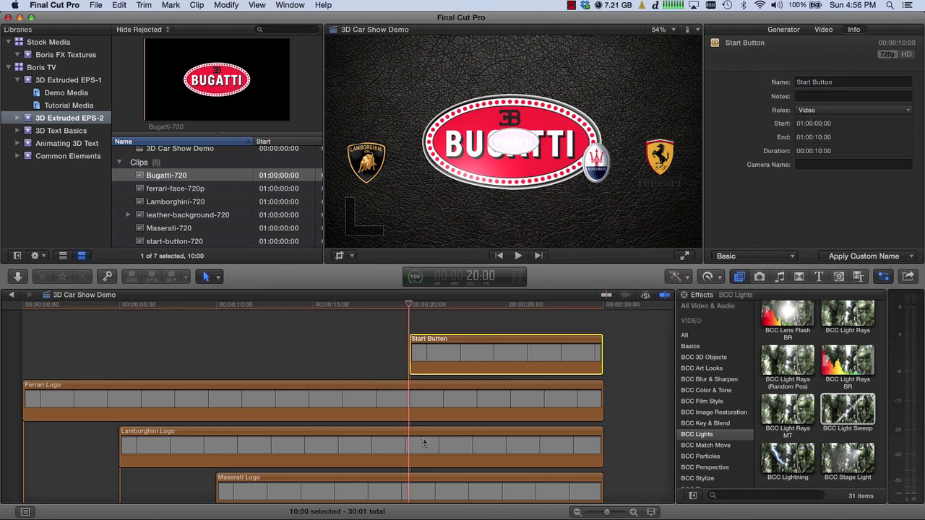
pyautogui.moveTo(423, 474); pyautogui.dragTo(422, 354)
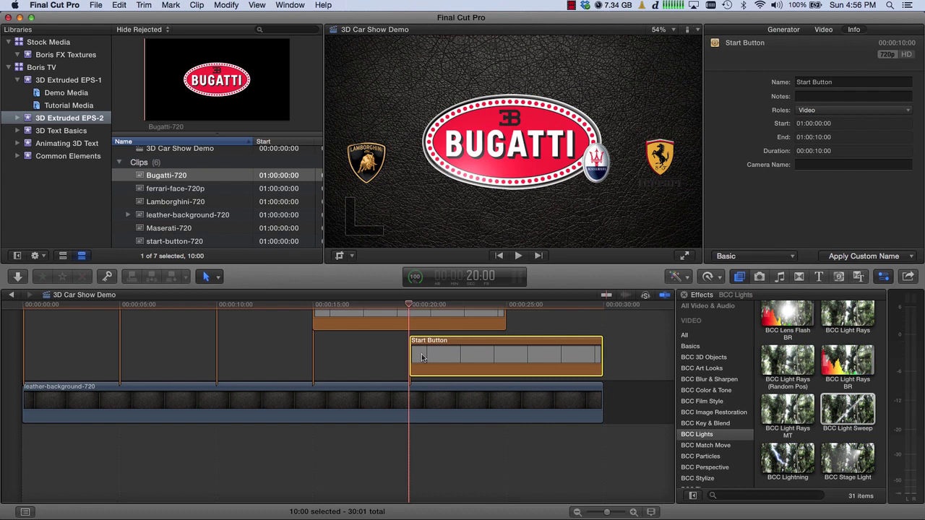
pyautogui.click(484, 327)
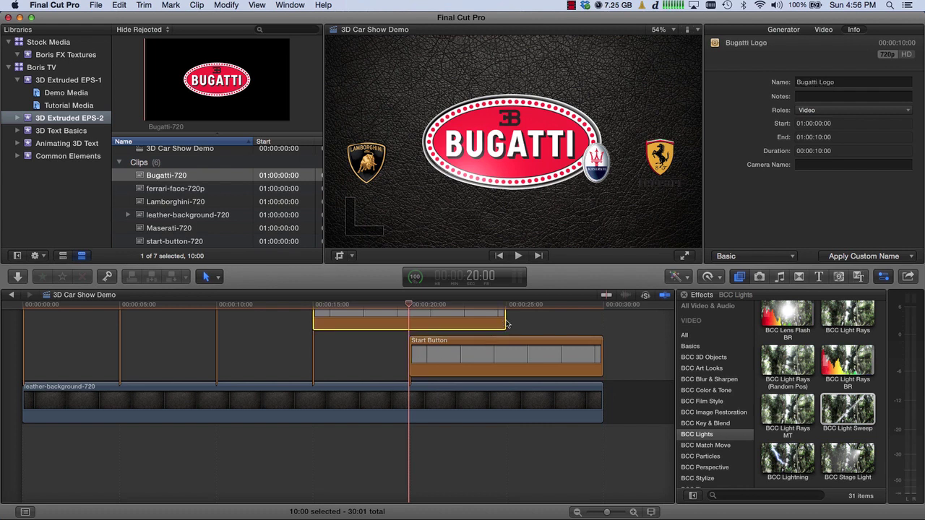
pyautogui.moveTo(505, 320); pyautogui.dragTo(603, 320)
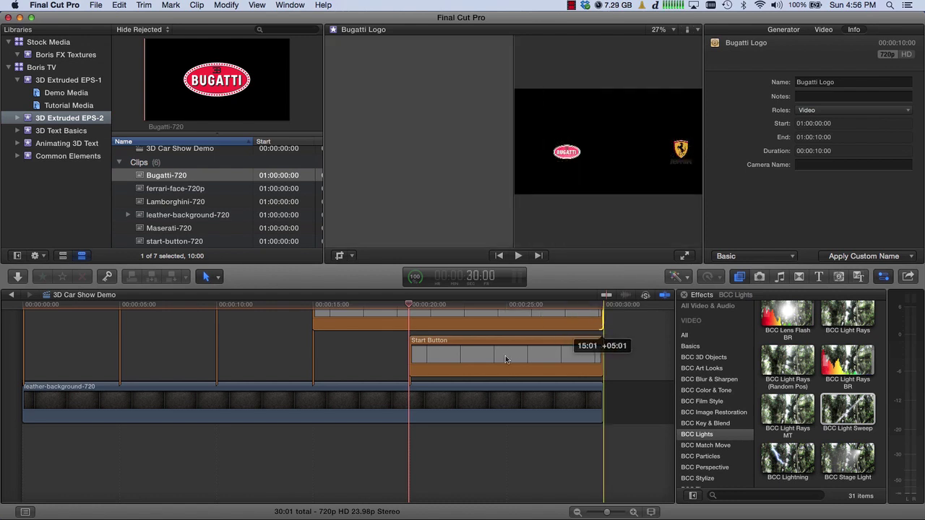
# With the playhead at about 24:09, load Start-button-outline.eps as the external file of the Start Button clip's BCC Extruded EPS.
pyautogui.click(505, 356)
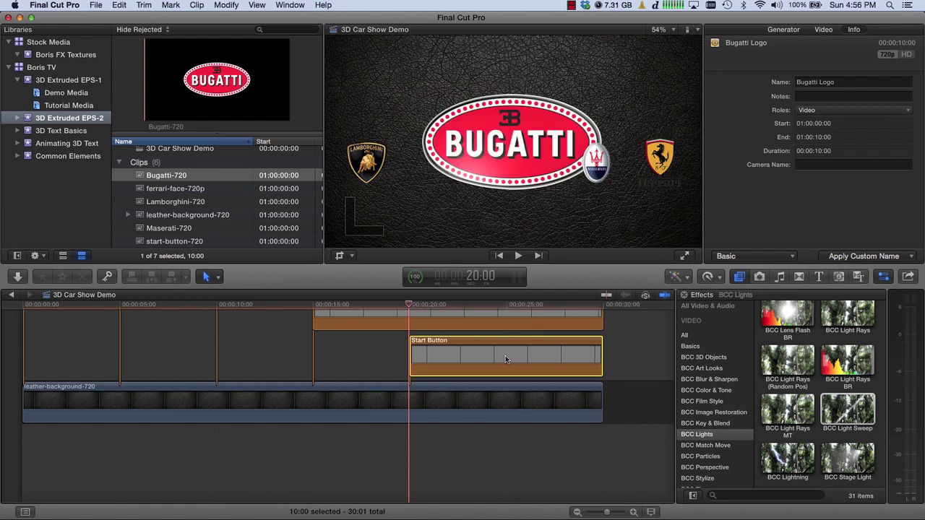
pyautogui.click(494, 304)
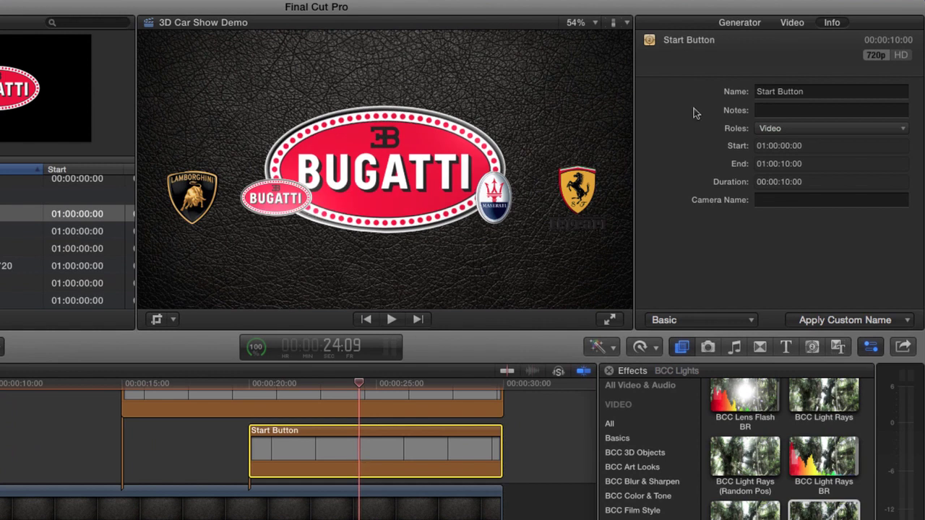
pyautogui.click(791, 23)
pyautogui.click(792, 24)
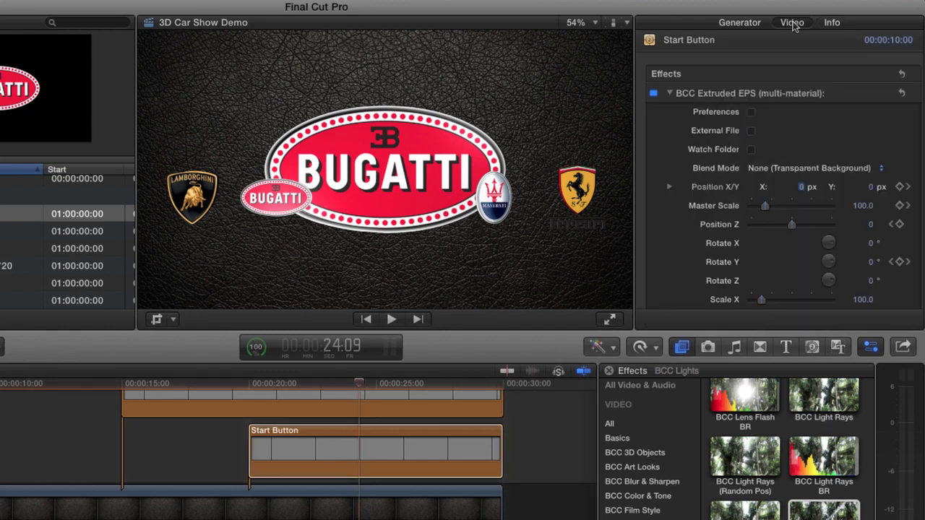
pyautogui.click(751, 131)
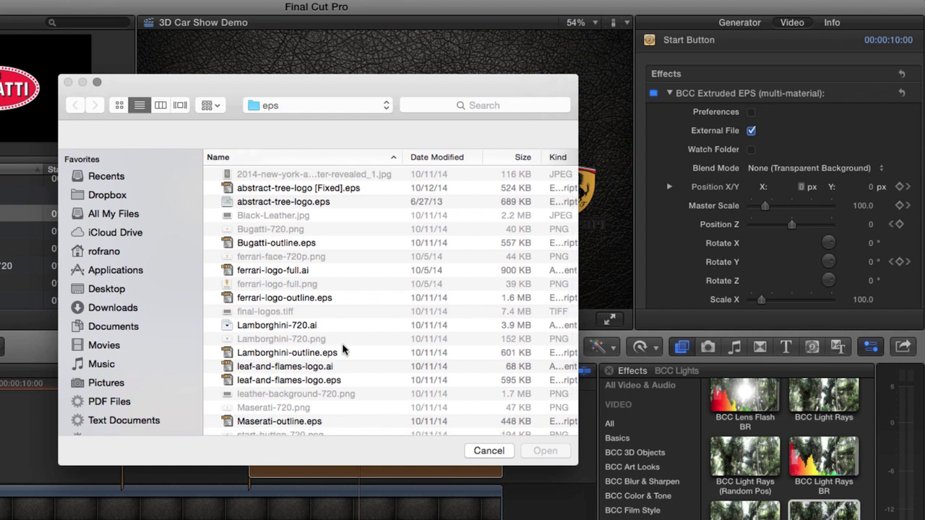
pyautogui.scroll(-3, 334, 352)
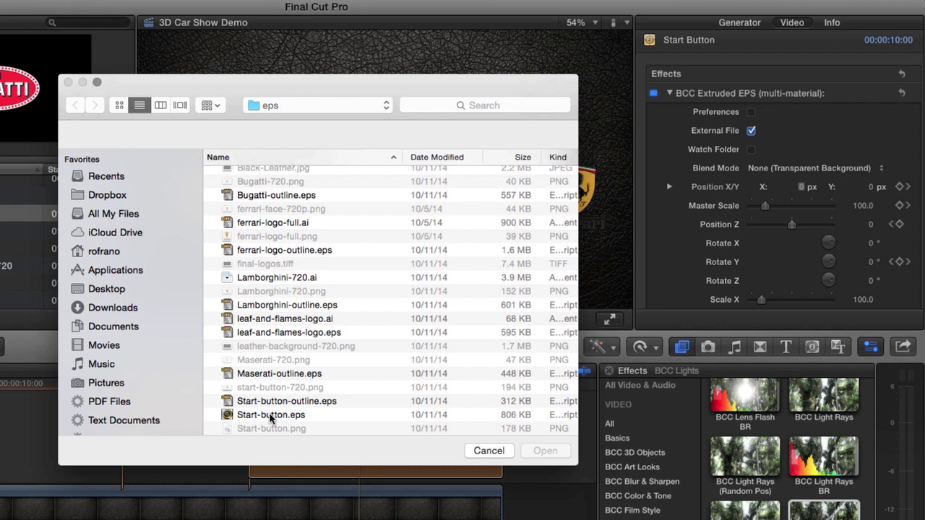
pyautogui.click(274, 403)
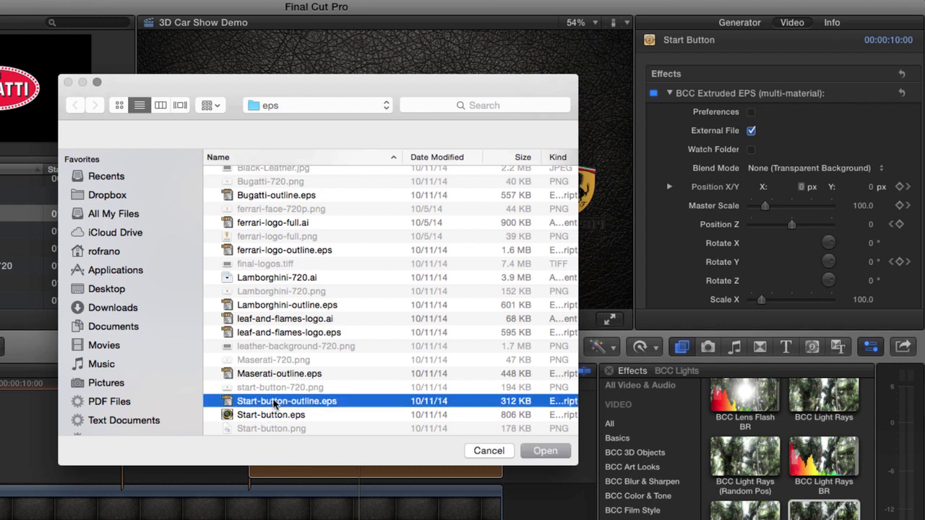
pyautogui.click(538, 454)
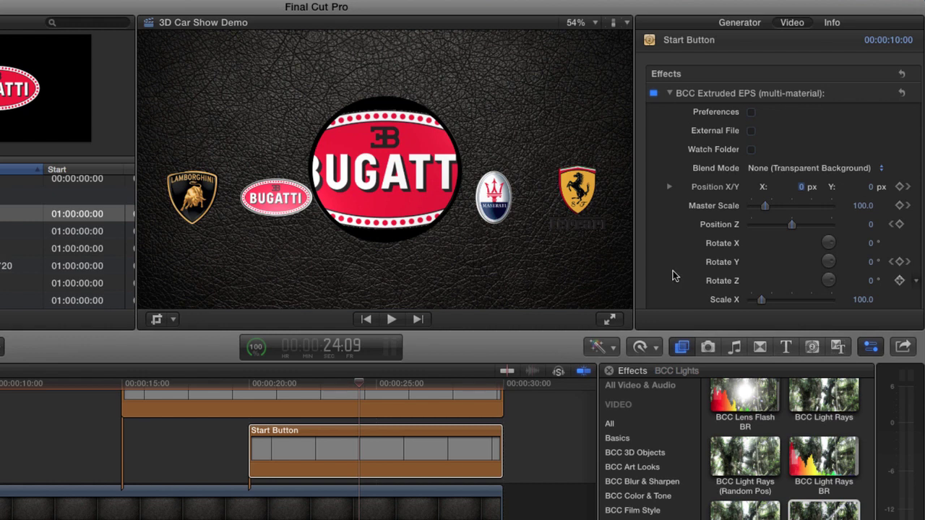
# Replace the Start Button clip's Front Texture with the start-button-720 image and reselect the clip in the timeline.
pyautogui.scroll(-5, 672, 275)
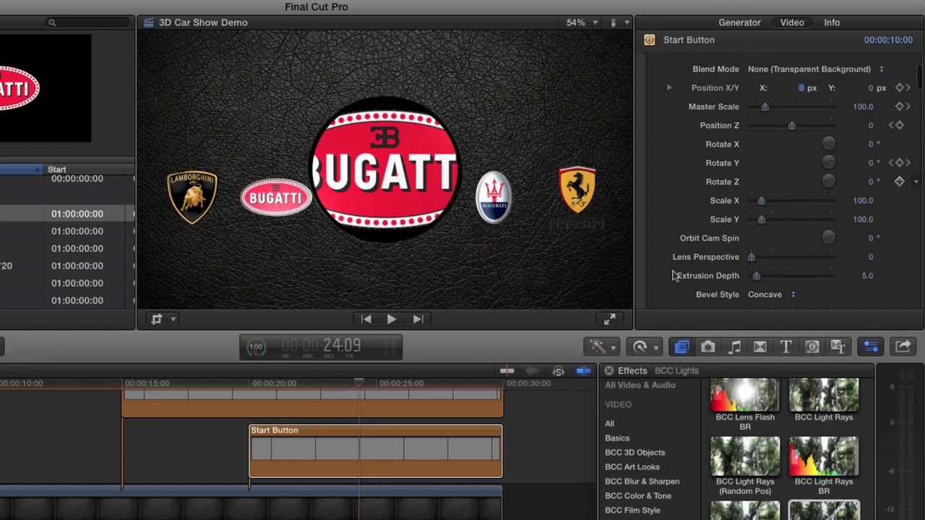
pyautogui.scroll(-6, 672, 275)
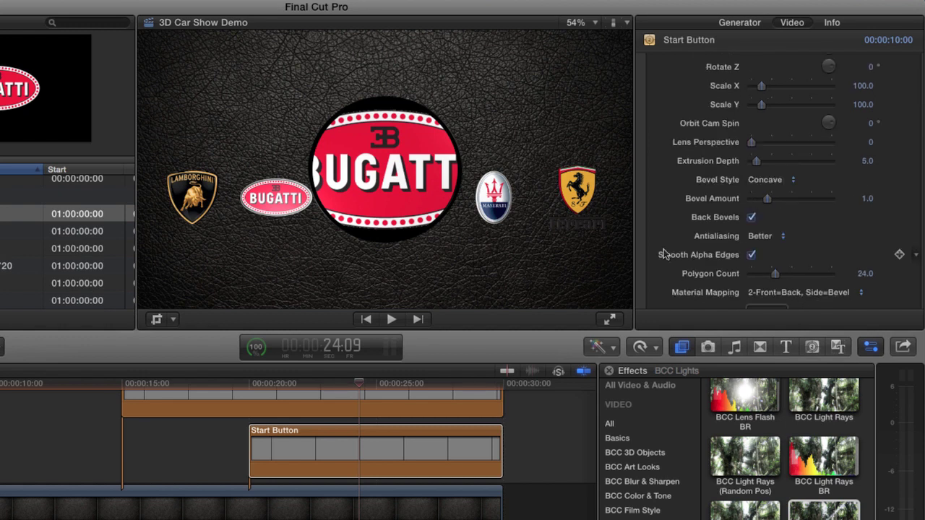
pyautogui.scroll(-4, 663, 254)
pyautogui.scroll(-2, 723, 235)
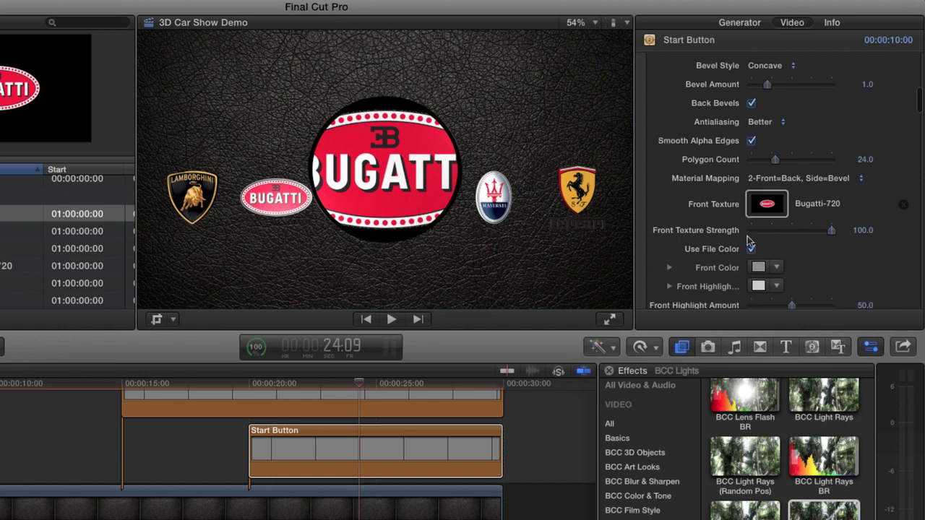
pyautogui.click(768, 205)
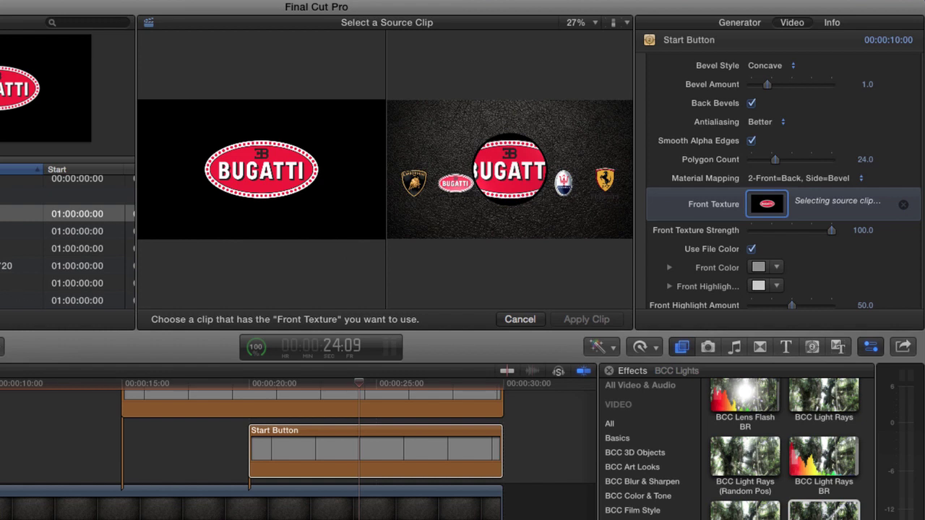
pyautogui.click(2, 300)
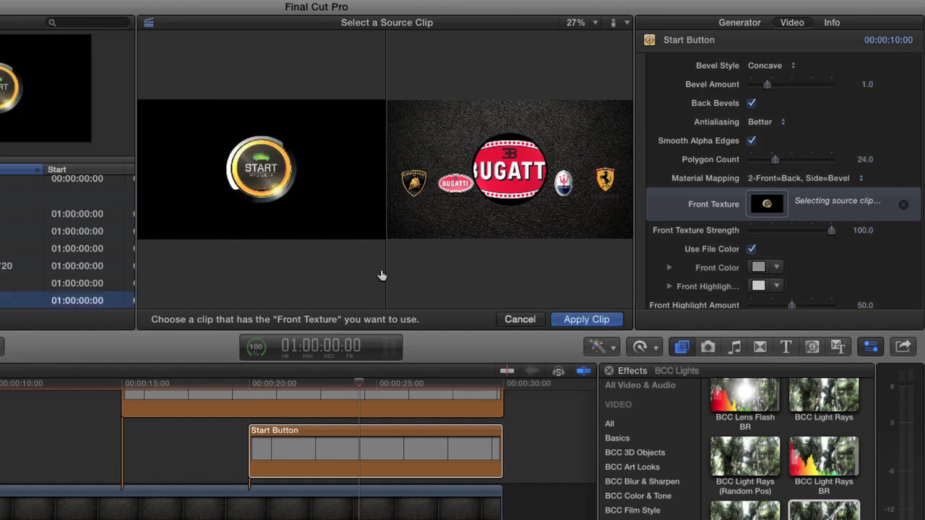
pyautogui.click(584, 320)
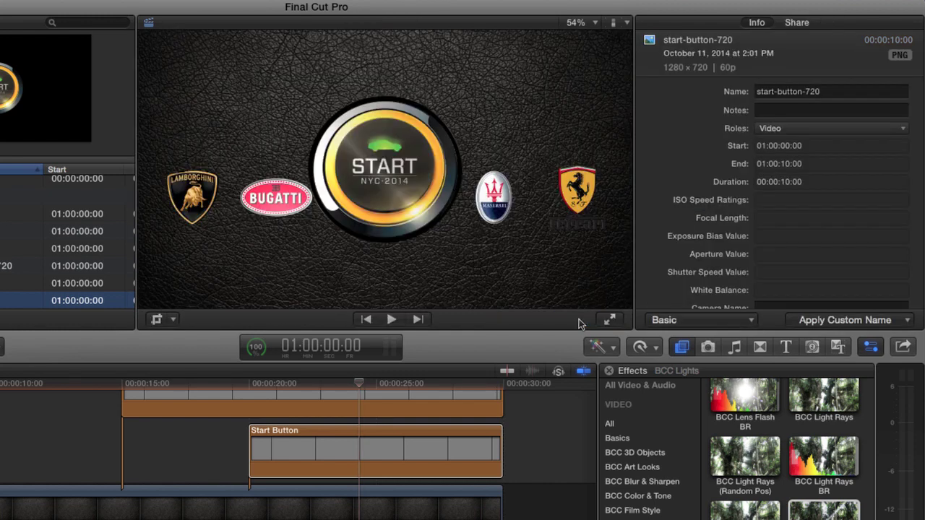
pyautogui.click(359, 451)
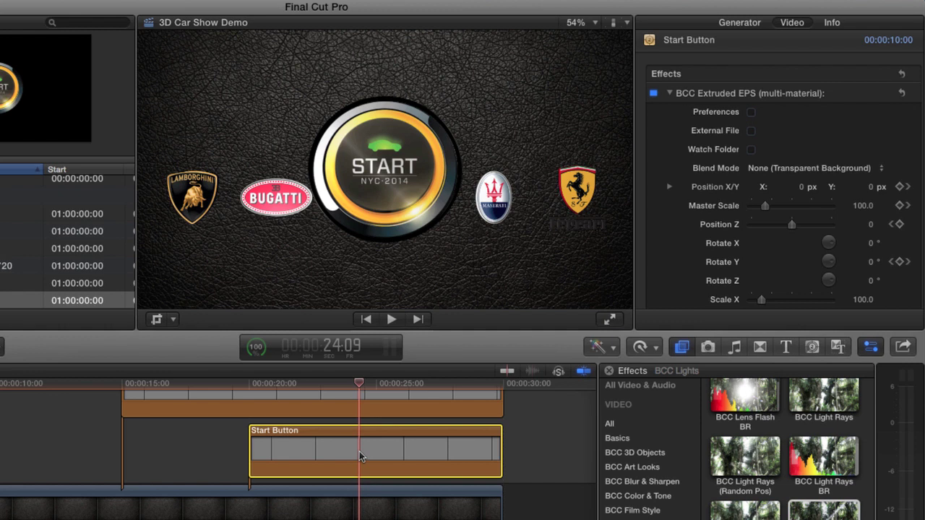
pyautogui.click(900, 186)
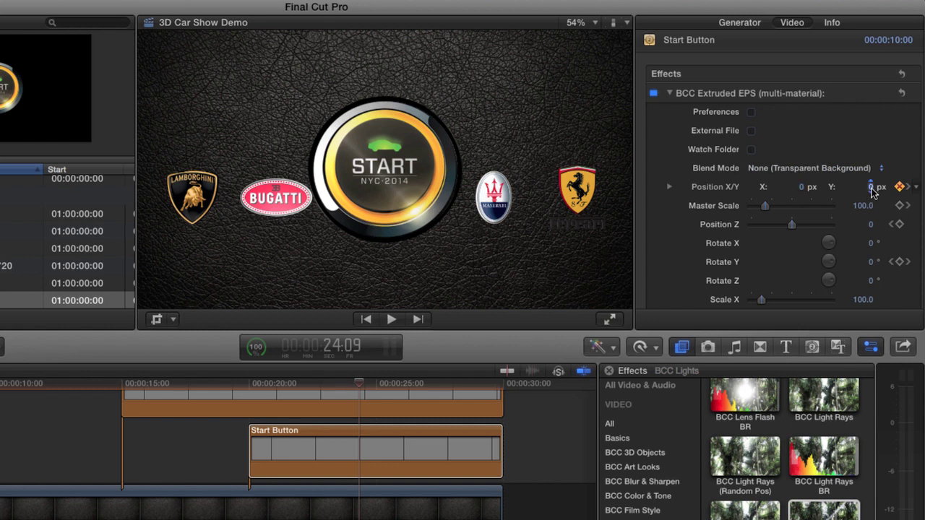
pyautogui.moveTo(872, 190); pyautogui.dragTo(872, 192)
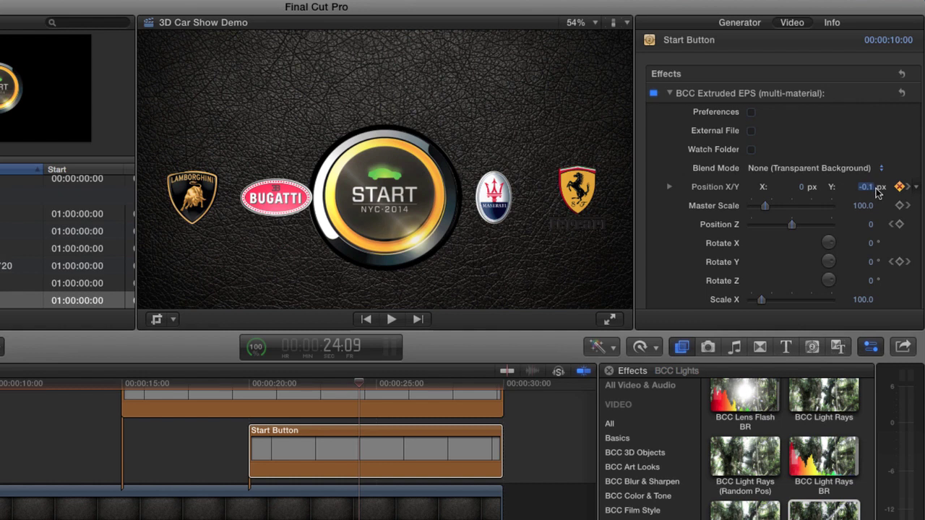
pyautogui.click(915, 187)
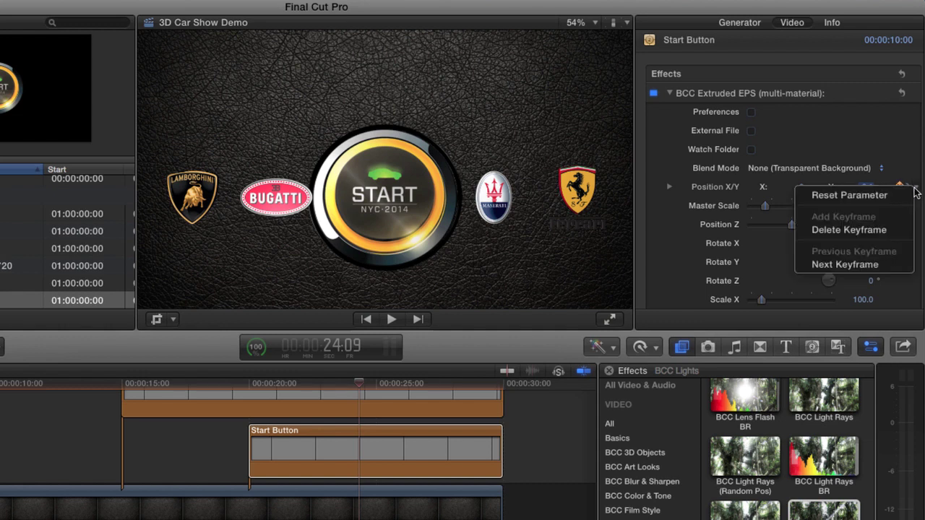
pyautogui.click(875, 231)
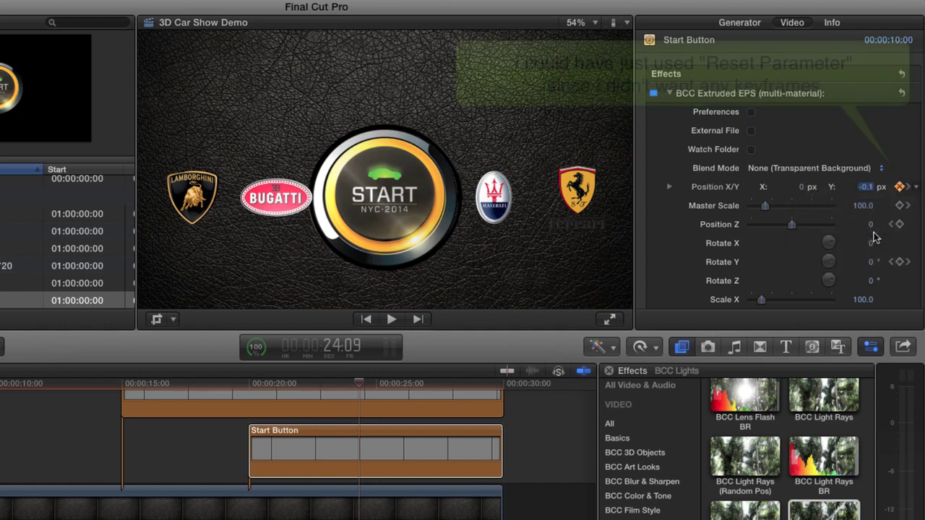
# Delete the Start Button's Position X/Y keyframes at 26:23 and 24:23, and set Position Y to -0.1 px.
pyautogui.click(907, 187)
pyautogui.click(908, 187)
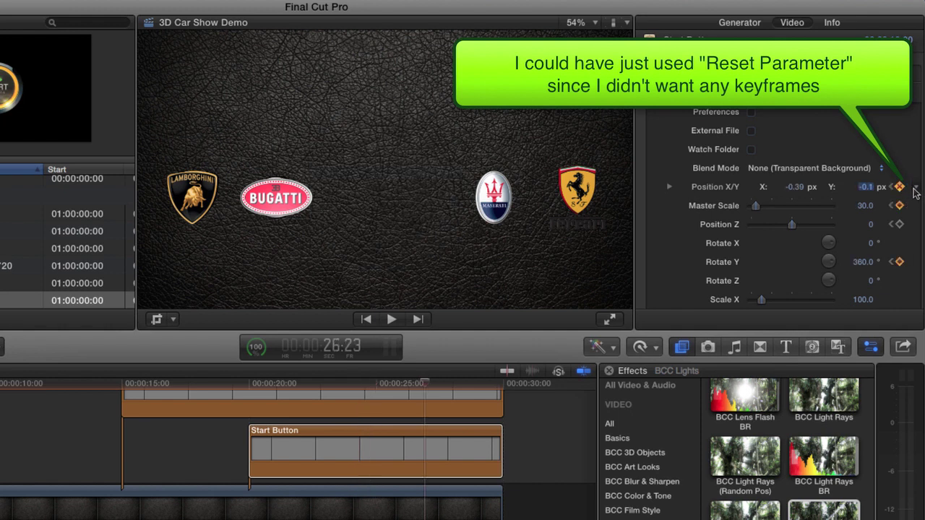
pyautogui.click(914, 188)
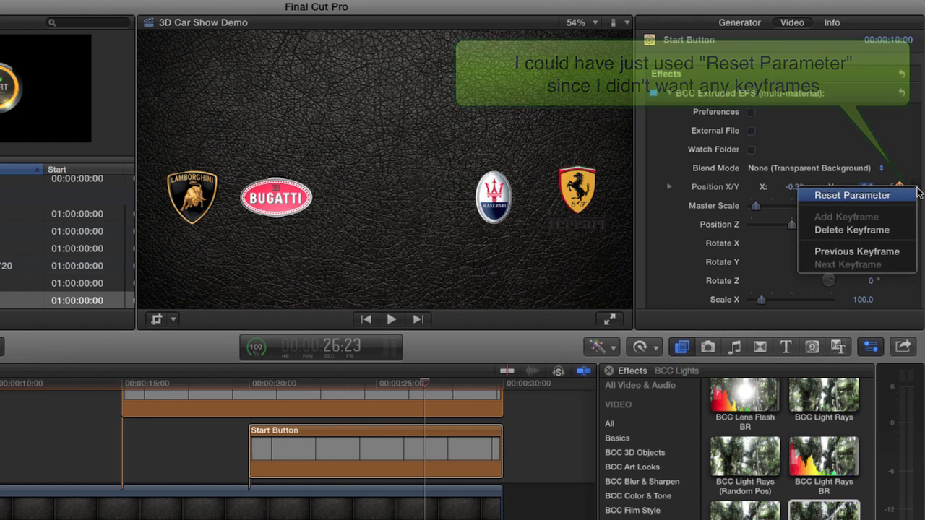
pyautogui.click(887, 229)
pyautogui.click(893, 187)
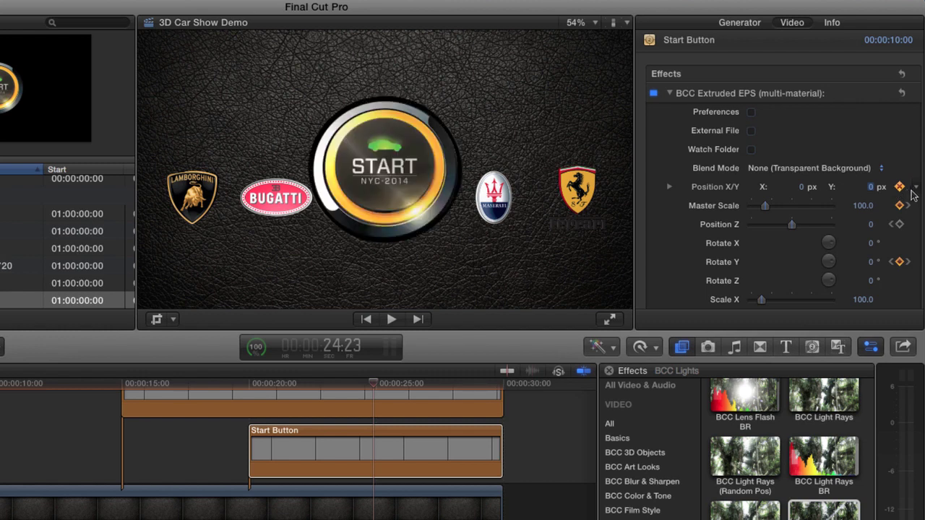
pyautogui.click(915, 188)
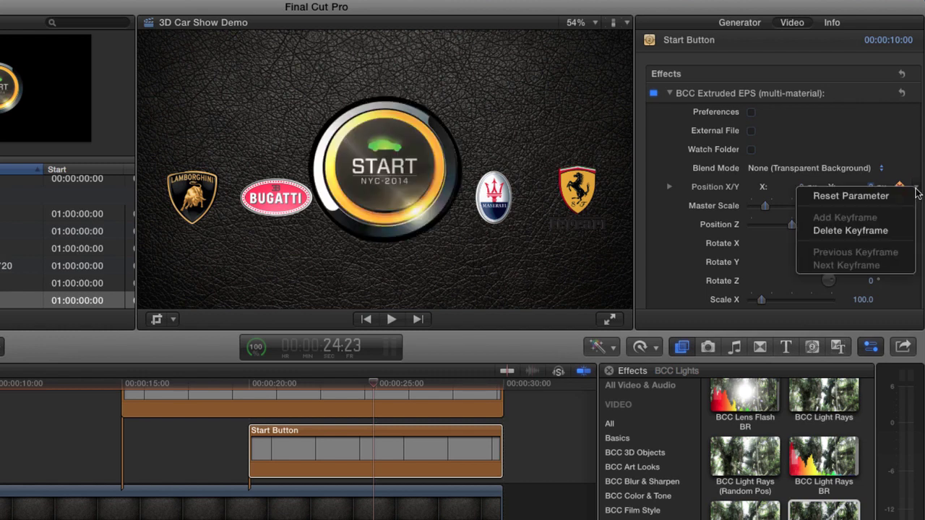
pyautogui.click(887, 230)
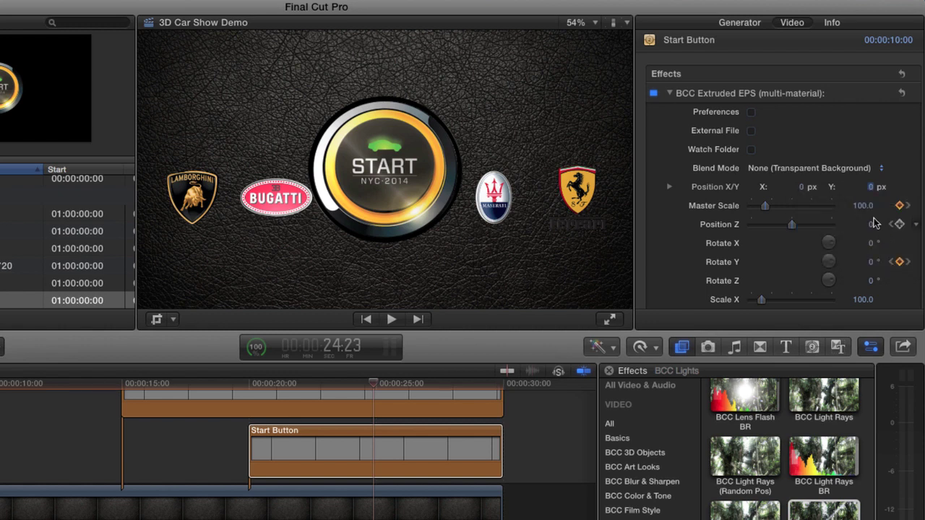
pyautogui.click(870, 187)
pyautogui.press('Down')
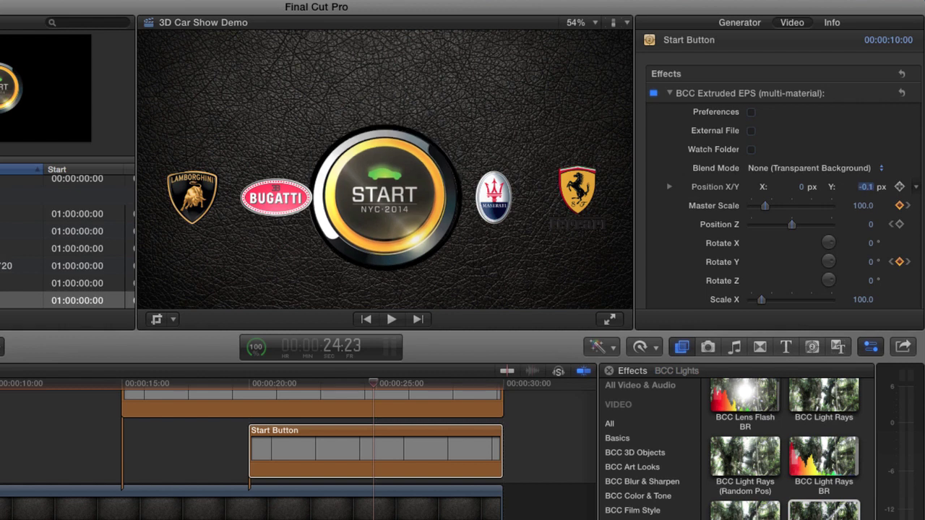
# Check the Start Button's animation at 20:00, 22:00 and 25:00.
pyautogui.click(399, 383)
pyautogui.click(249, 383)
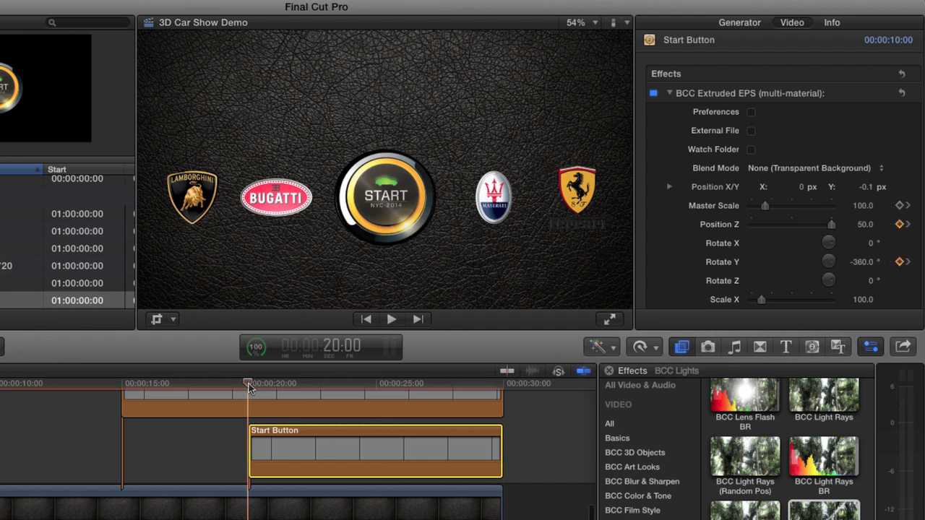
pyautogui.click(336, 349)
pyautogui.write('2200')
pyautogui.press('Return')
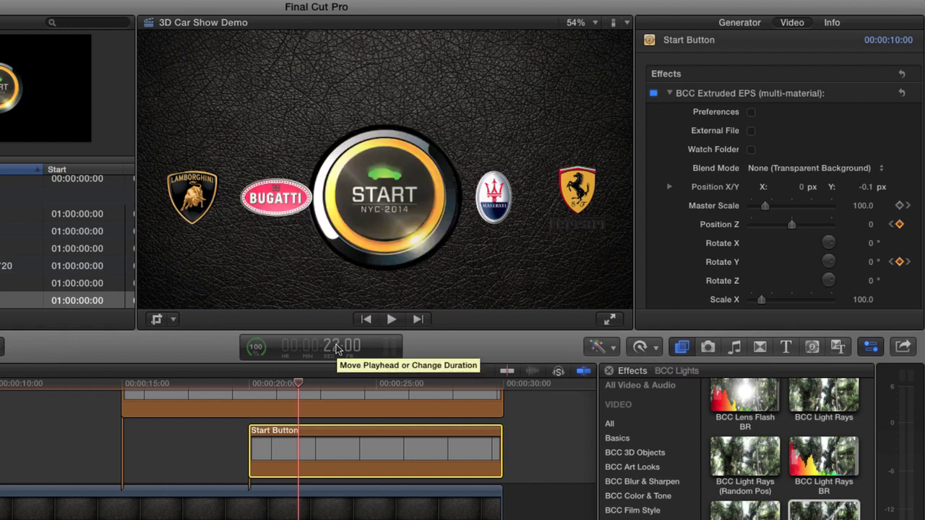
pyautogui.click(335, 349)
pyautogui.write('2500')
pyautogui.press('Return')
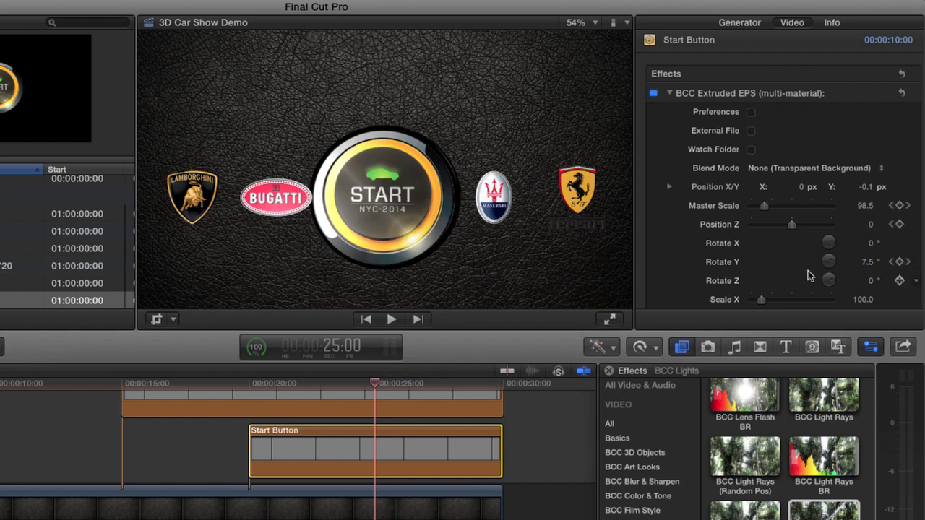
# Set the Start Button's Rotate Y keyframe at 26:23 to 180° and delete the Master Scale keyframe there.
pyautogui.scroll(-3, 805, 282)
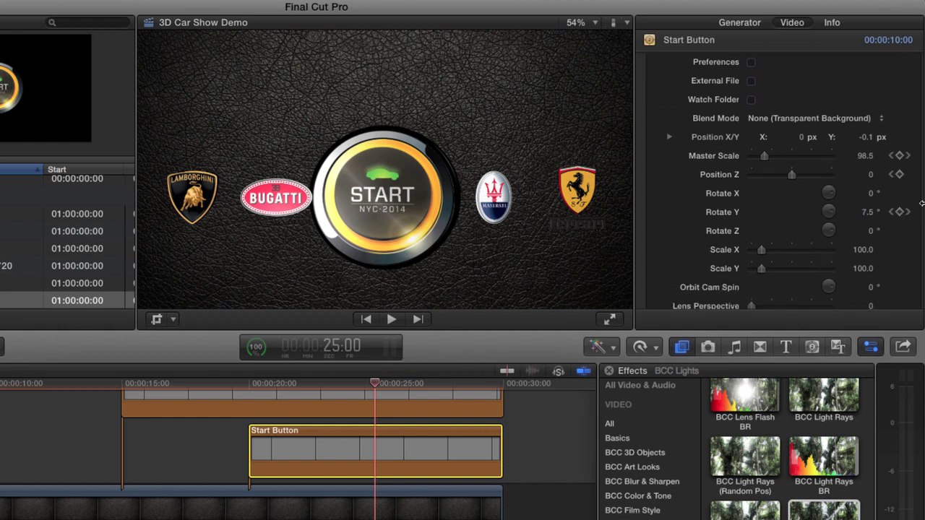
pyautogui.click(890, 211)
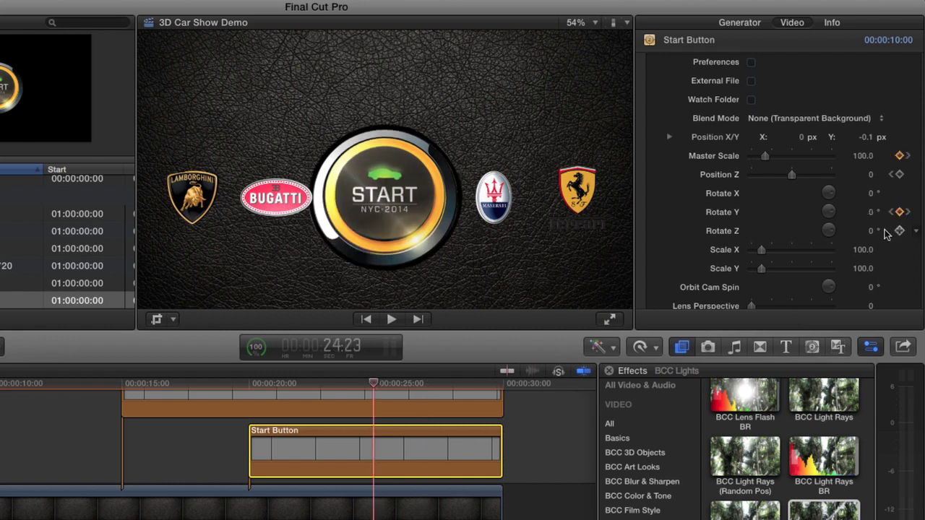
pyautogui.click(913, 214)
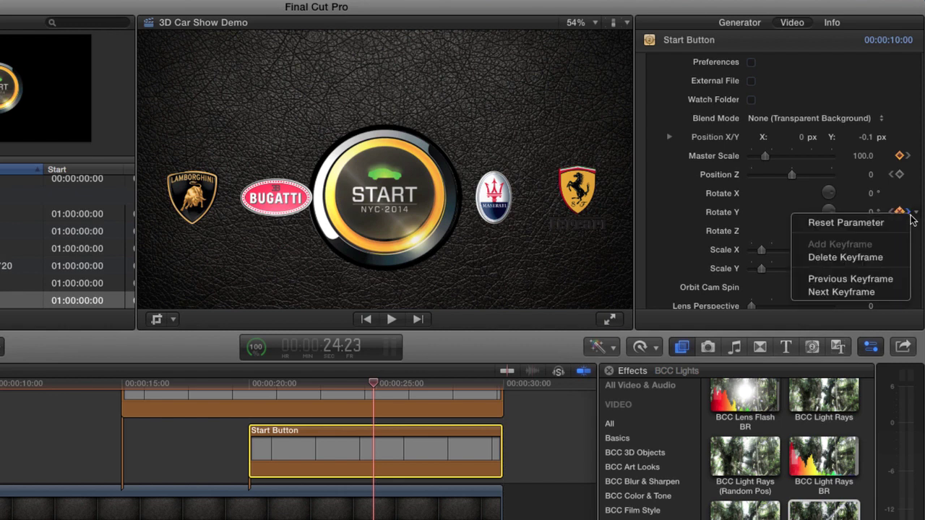
pyautogui.click(907, 215)
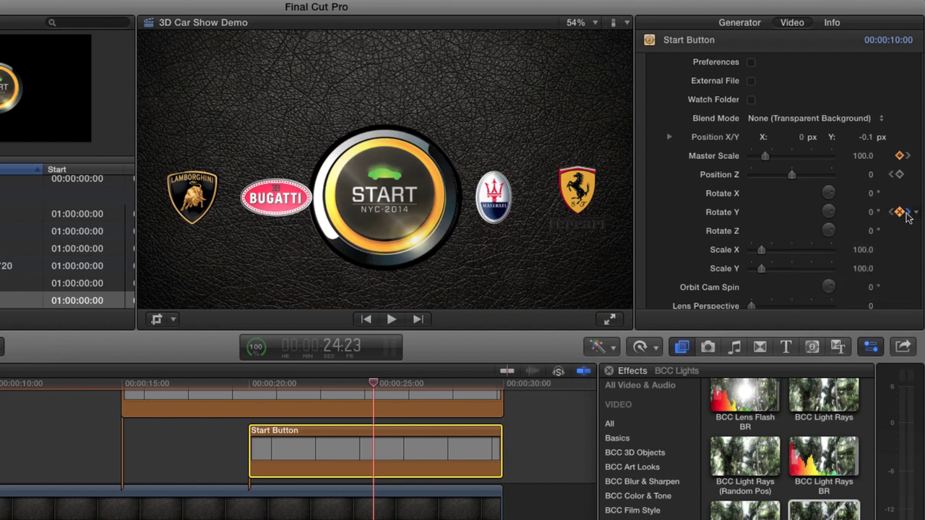
pyautogui.click(907, 214)
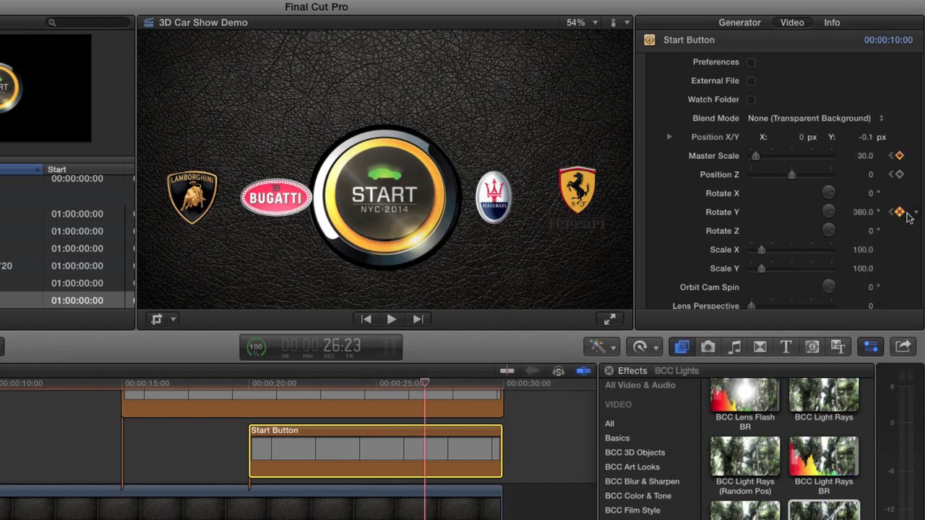
pyautogui.click(863, 212)
pyautogui.write('180')
pyautogui.press('Return')
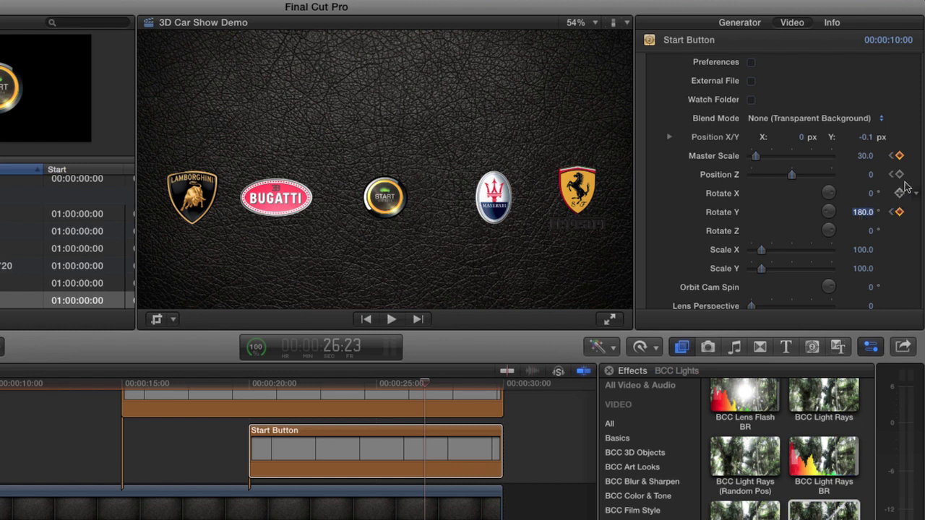
pyautogui.click(915, 157)
pyautogui.click(873, 198)
# Add a Rotate Y keyframe holding 180° at 28:00 and check the neighbouring Rotate Y keyframes.
pyautogui.click(344, 349)
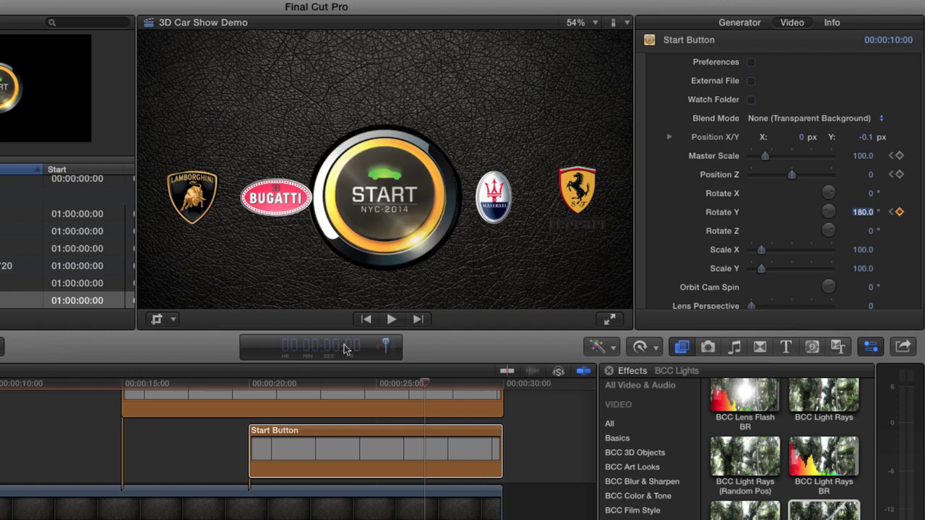
pyautogui.write('2800')
pyautogui.press('Return')
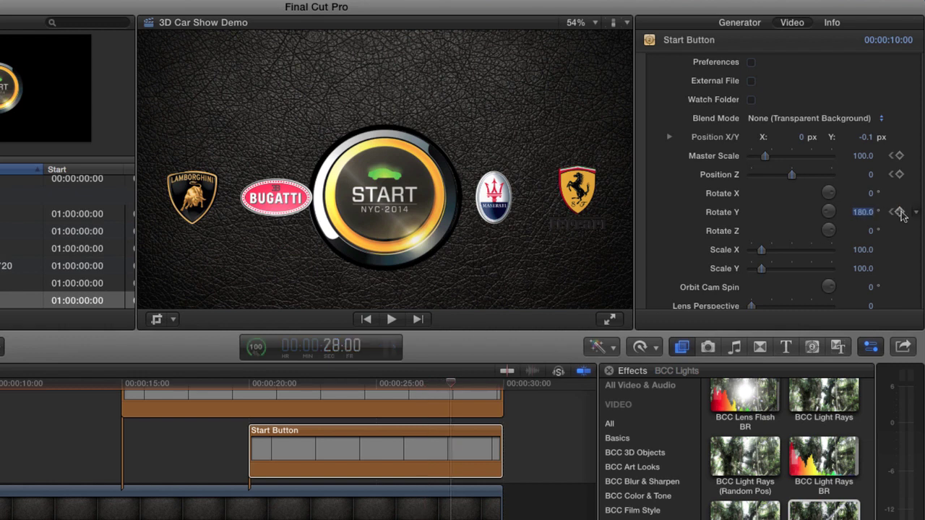
pyautogui.click(899, 212)
pyautogui.click(892, 213)
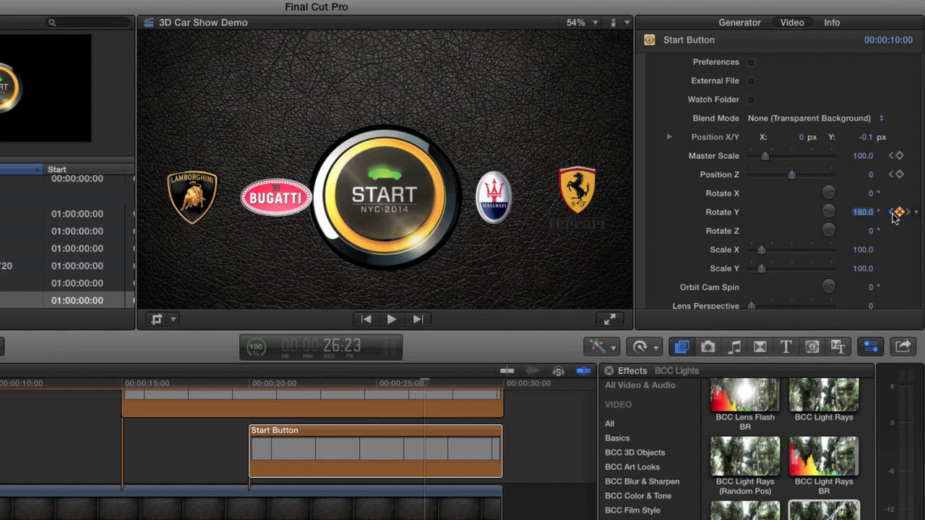
pyautogui.click(892, 213)
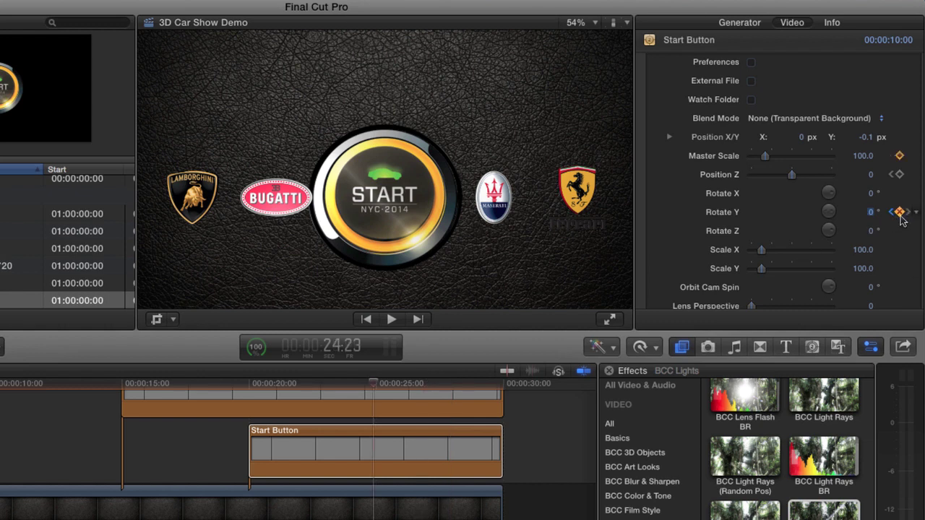
pyautogui.click(908, 213)
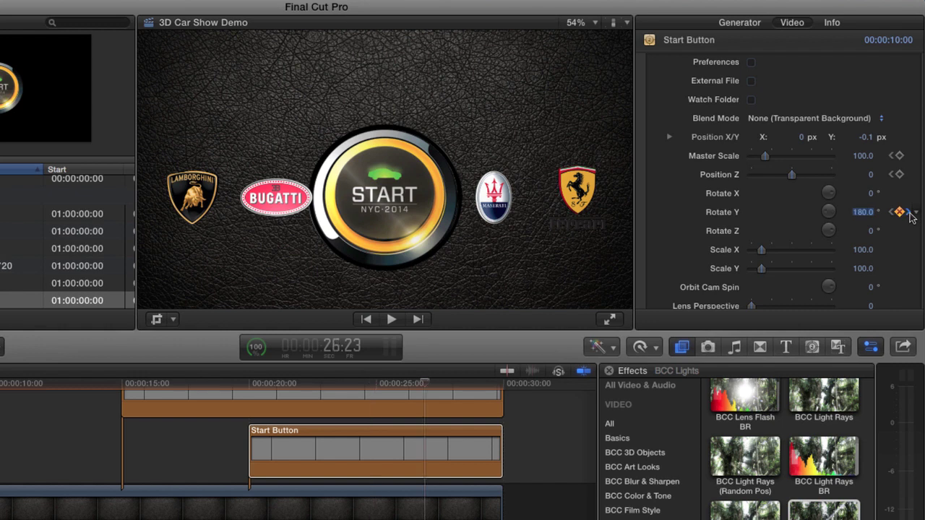
pyautogui.click(911, 213)
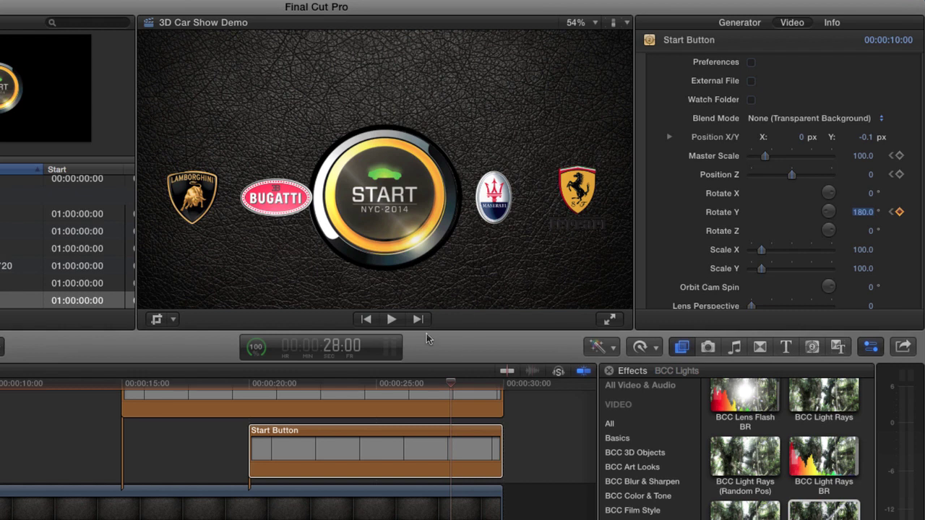
# Set Rotate Y to 360° at 29:00 and review the Start Button's spin between 25 and 27 seconds.
pyautogui.click(333, 346)
pyautogui.write('2900')
pyautogui.press('Return')
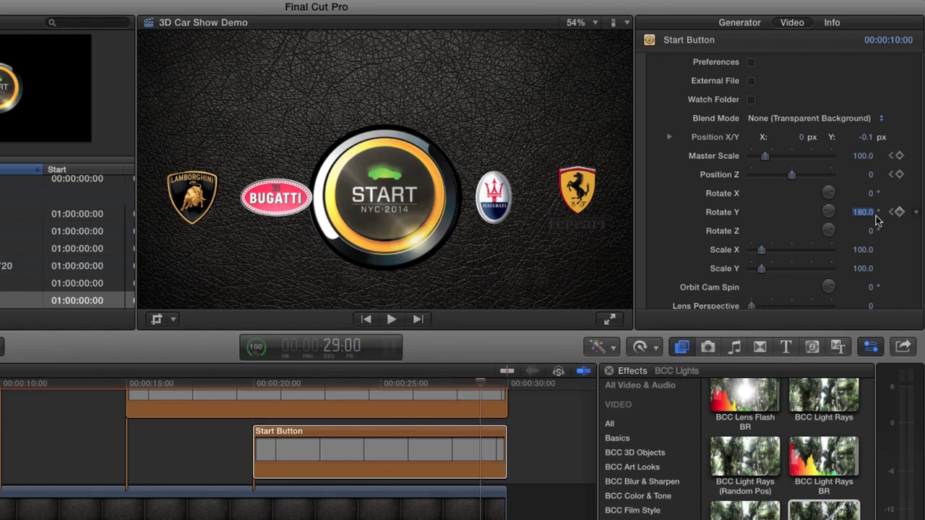
pyautogui.write('360')
pyautogui.press('Return')
pyautogui.click(388, 384)
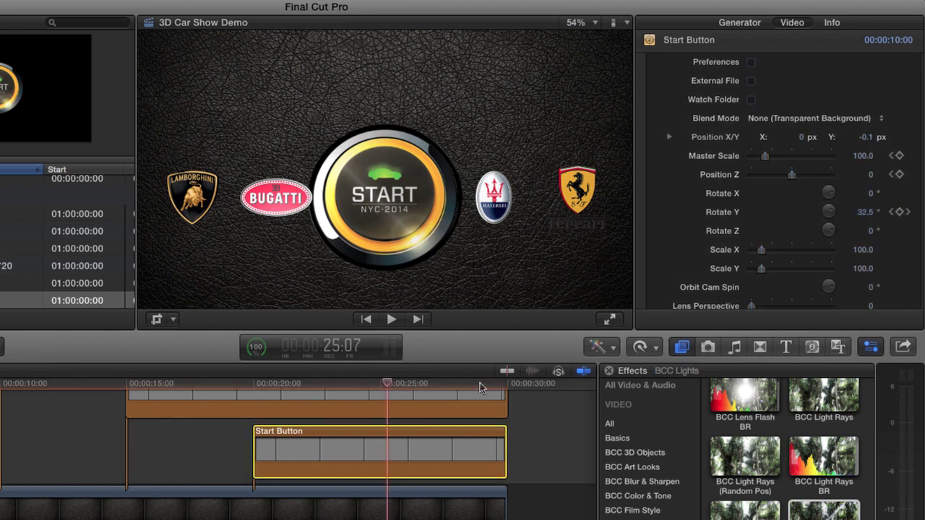
pyautogui.moveTo(403, 384)
pyautogui.mouseDown()
pyautogui.moveTo(436, 384)
pyautogui.moveTo(413, 384)
pyautogui.moveTo(420, 386)
pyautogui.mouseUp()
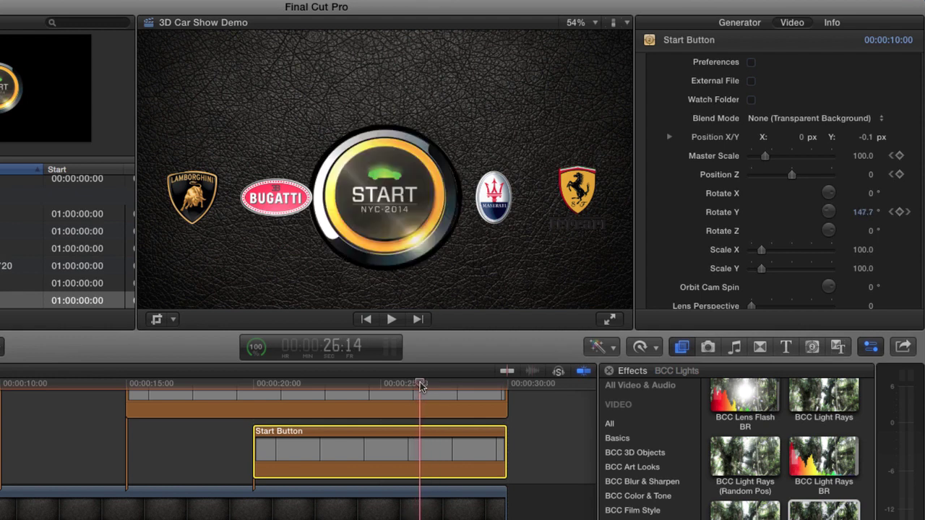
# Change the Start Button's Bevel Style to Straight, using its angled view at 25:13.
pyautogui.moveTo(421, 387); pyautogui.dragTo(395, 386)
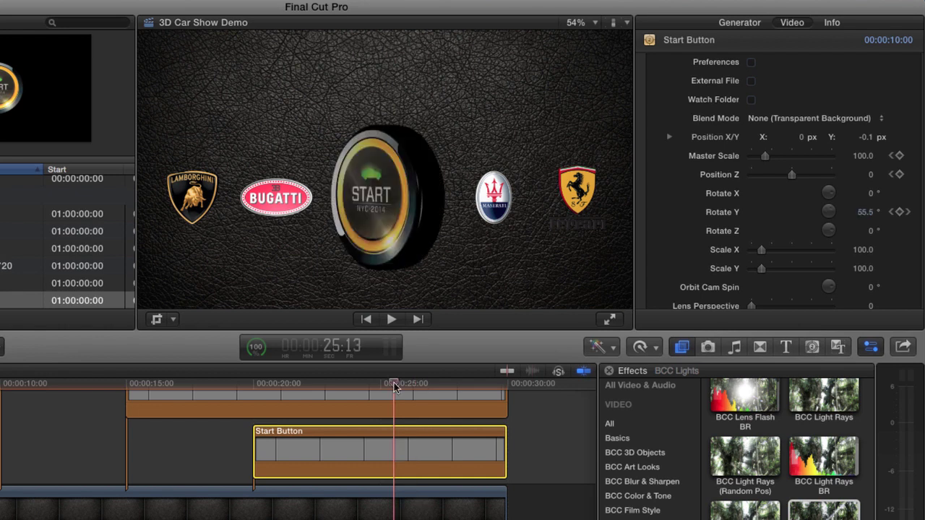
pyautogui.click(595, 24)
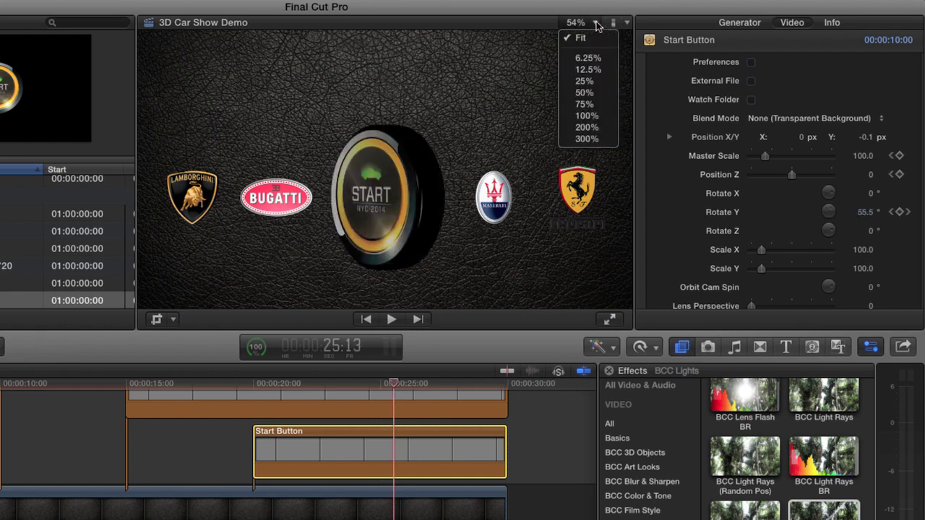
pyautogui.click(591, 128)
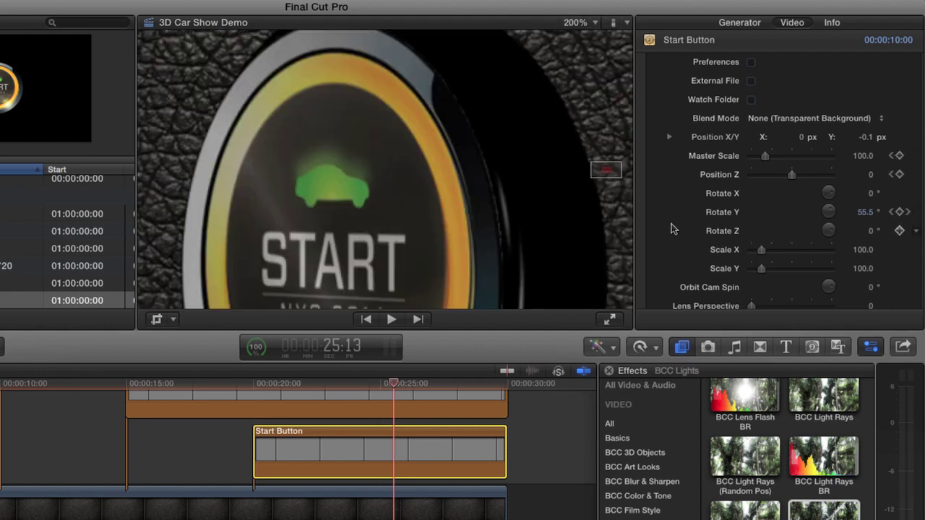
pyautogui.scroll(-10, 671, 227)
pyautogui.scroll(5, 672, 227)
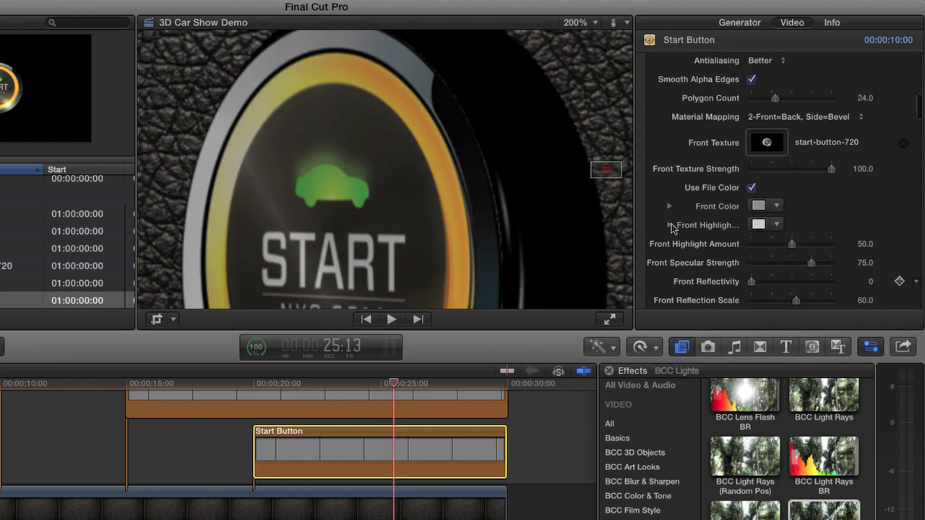
pyautogui.scroll(1, 762, 101)
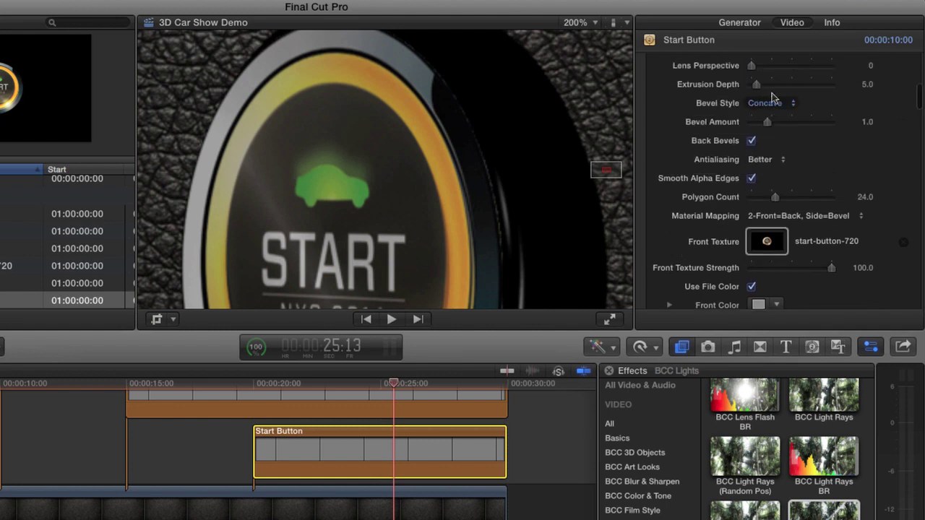
pyautogui.click(771, 102)
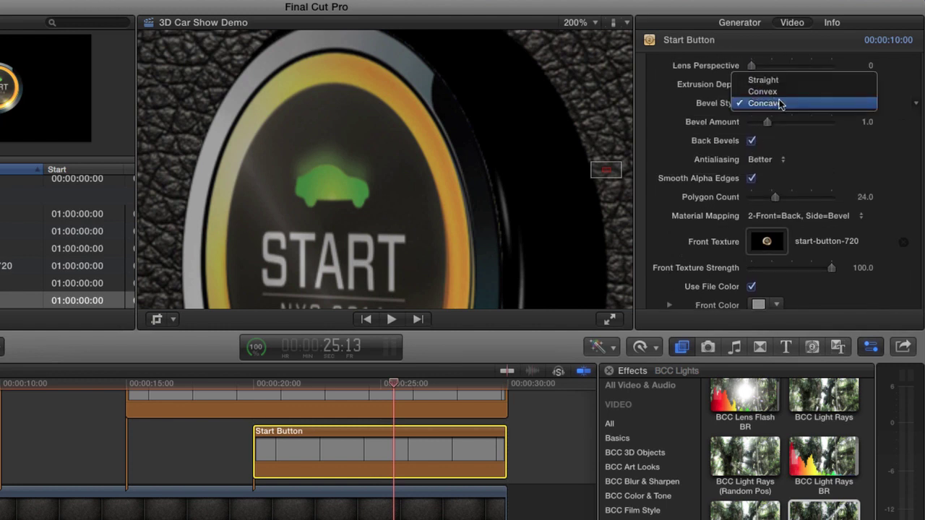
pyautogui.click(780, 81)
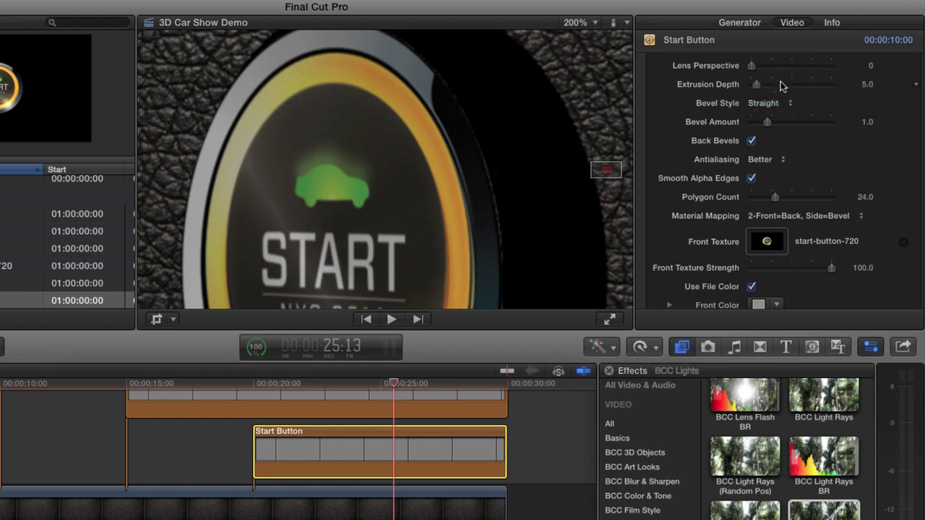
# Inspect the Start Button's bevel edge frame by frame from 25:13 to 25:21.
pyautogui.press('Right')
pyautogui.press('Right')
pyautogui.press('Right')
pyautogui.press('Right')
pyautogui.press('Right')
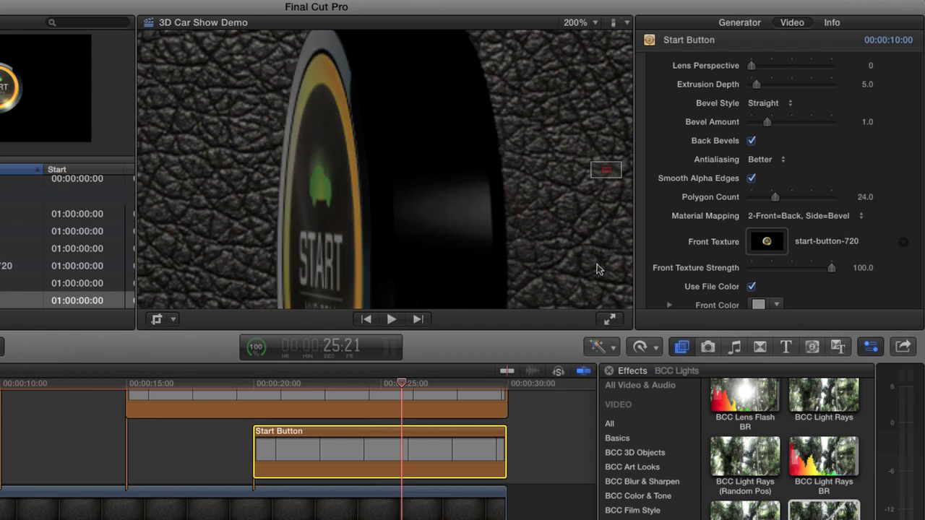
pyautogui.click(593, 26)
pyautogui.click(589, 35)
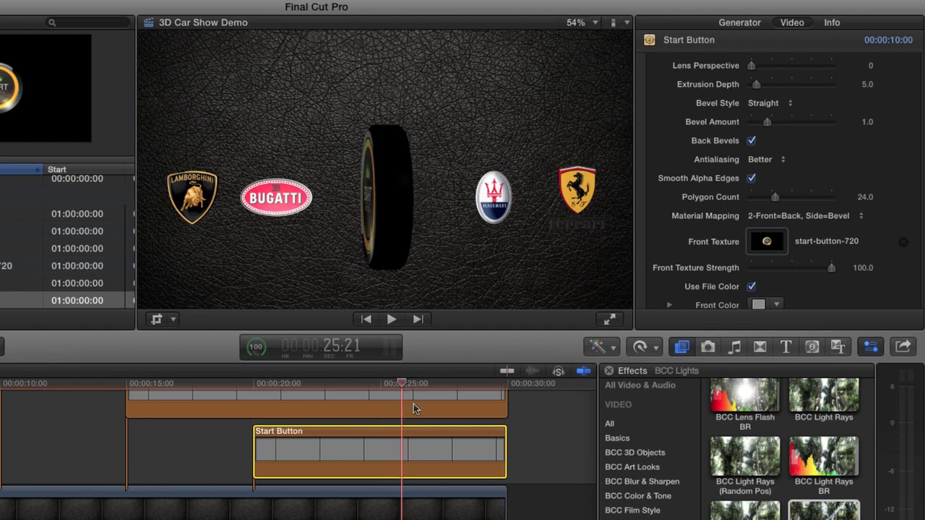
# Reset the Start Button's Master Scale parameter to clear its keyframes and set the scale to 80.
pyautogui.click(444, 383)
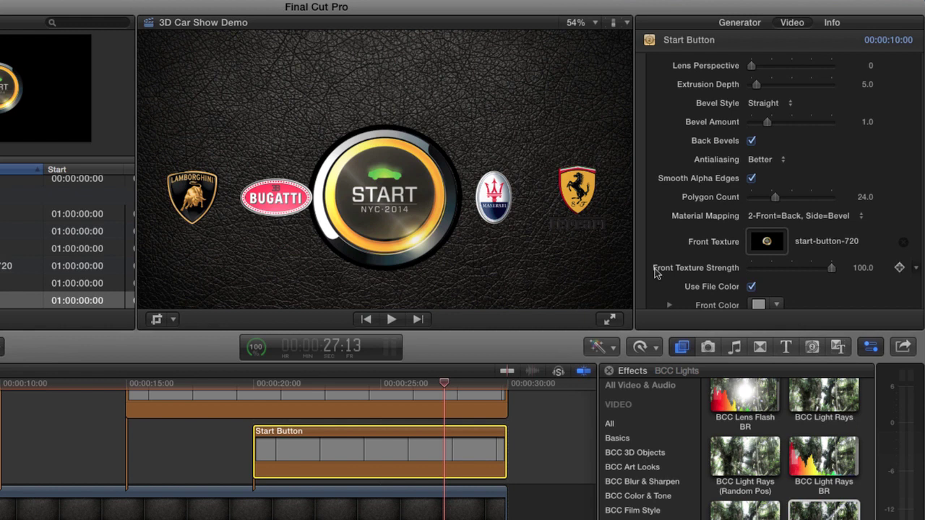
pyautogui.scroll(10, 824, 141)
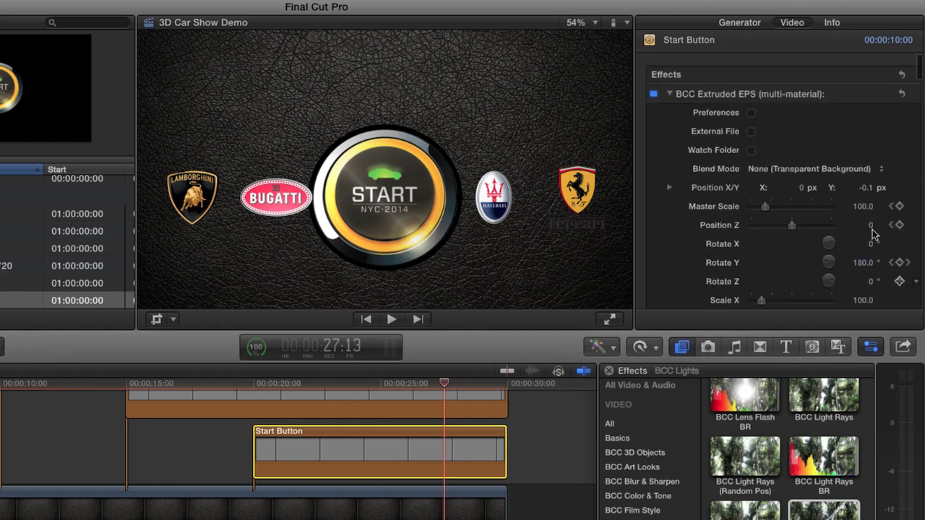
pyautogui.click(916, 208)
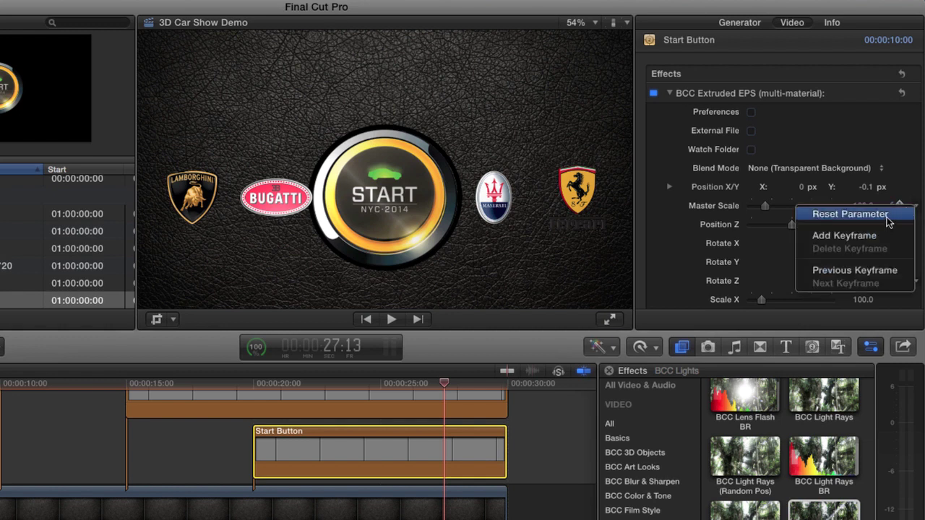
pyautogui.click(850, 214)
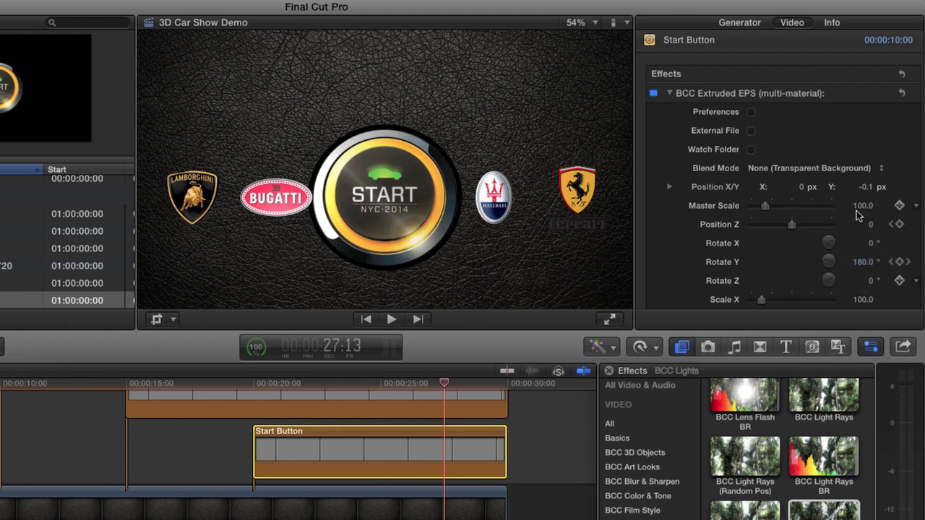
pyautogui.click(856, 210)
pyautogui.write('80')
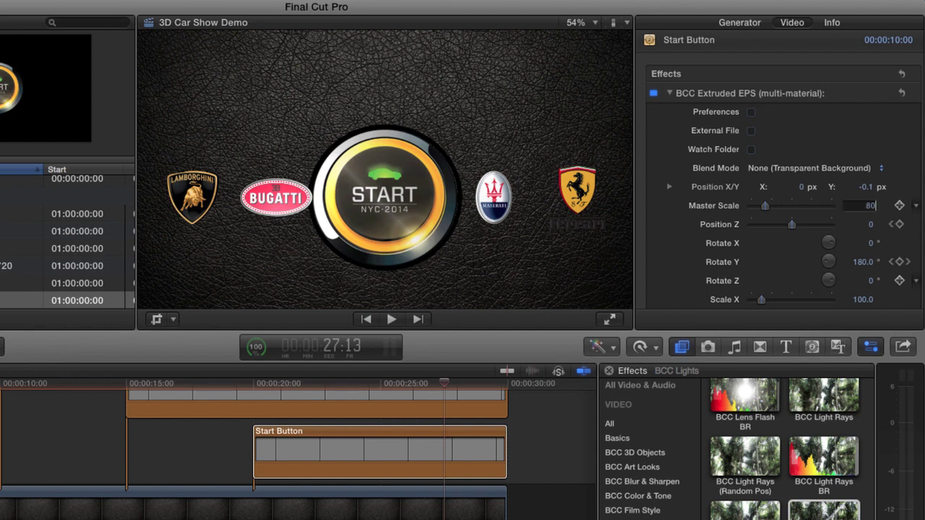
pyautogui.press('Return')
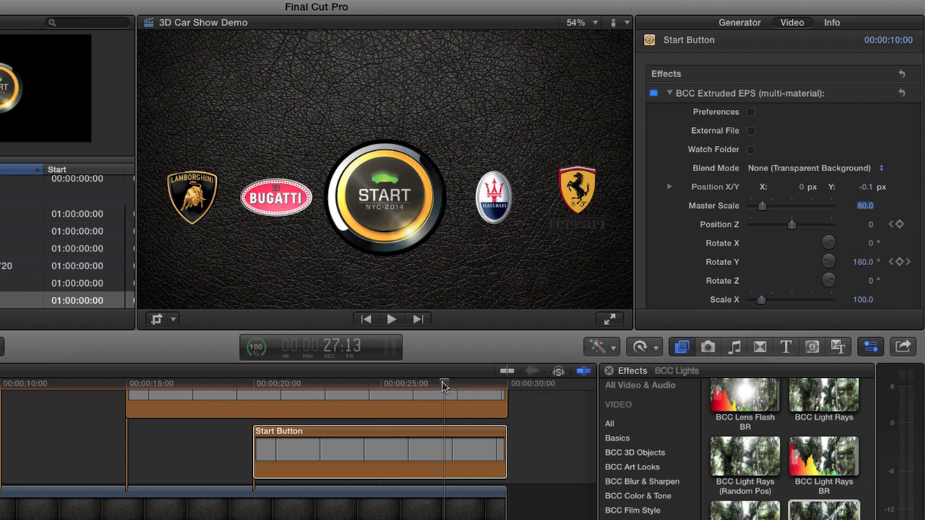
# Check the rescaled Start Button at 23:09, 25:23 and 27:10.
pyautogui.moveTo(422, 386); pyautogui.dragTo(337, 387)
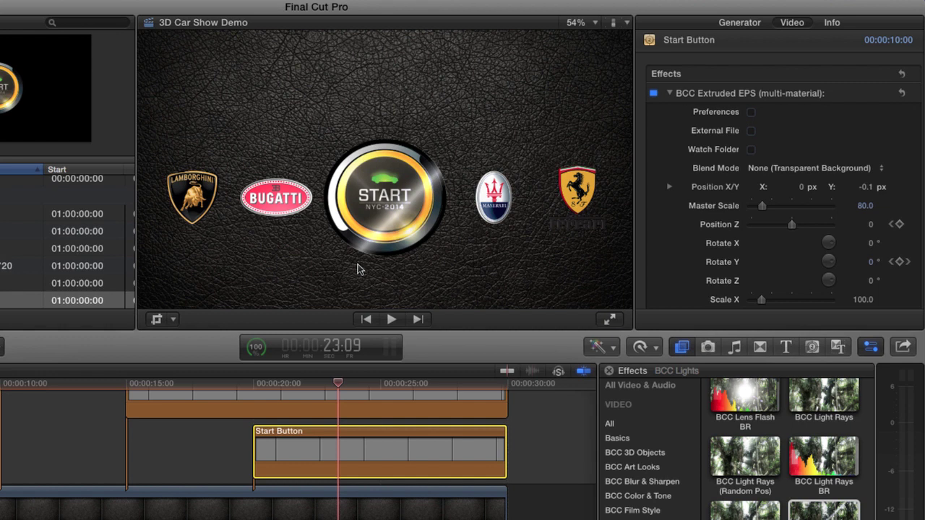
pyautogui.click(405, 385)
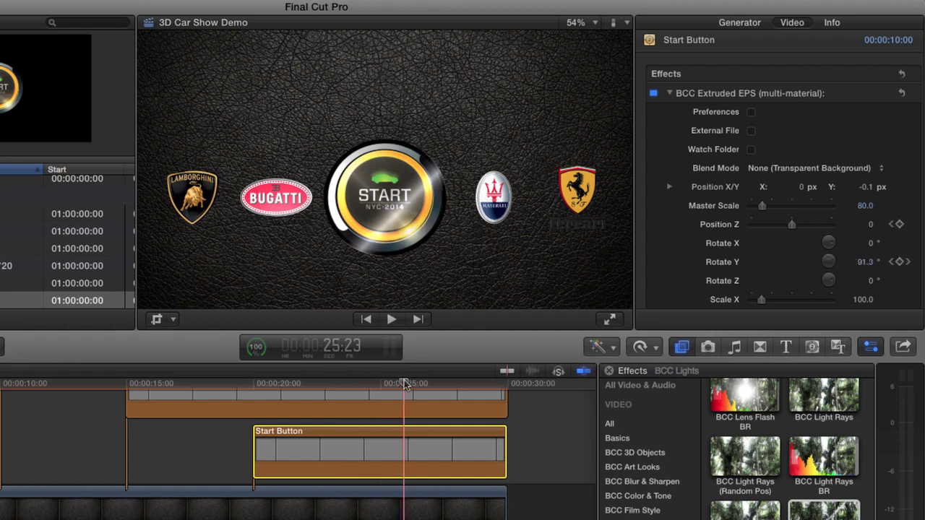
pyautogui.click(441, 384)
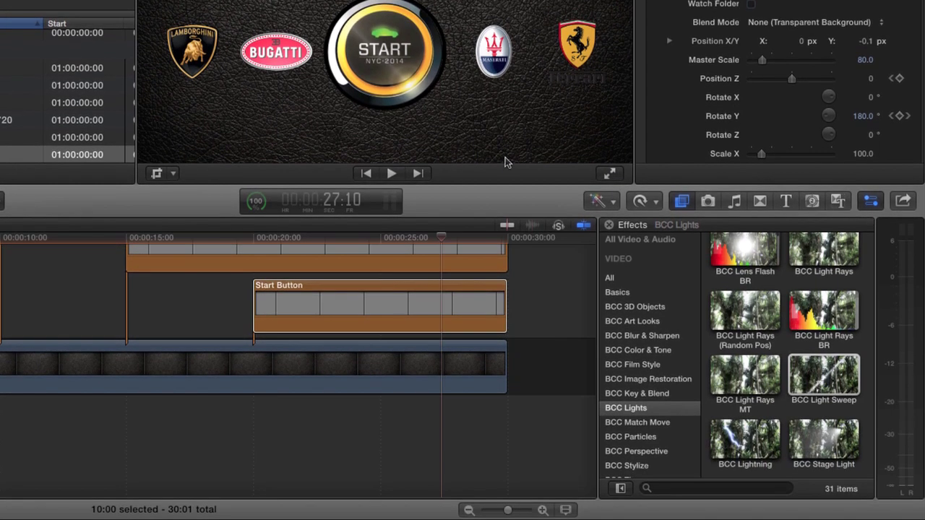
# Connect a Basic Title to the beginning of the leather background clip.
pyautogui.click(786, 202)
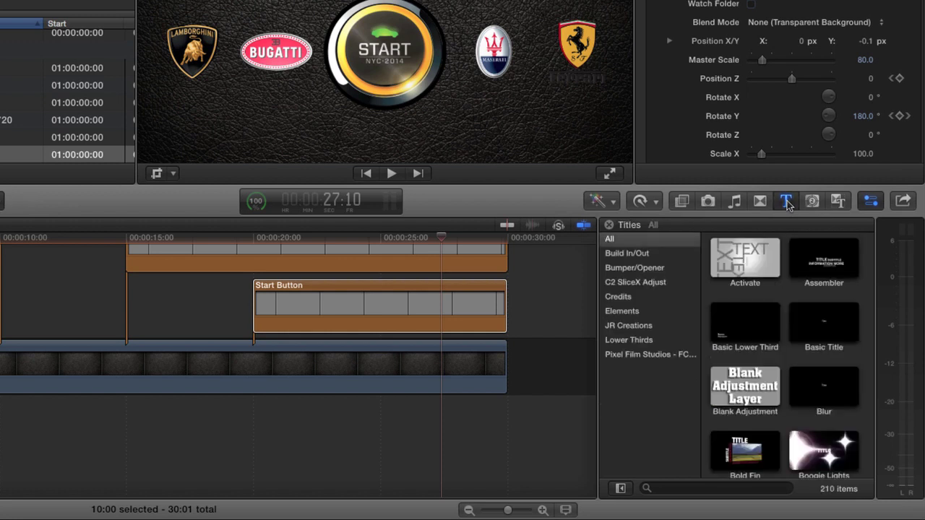
pyautogui.click(822, 322)
pyautogui.click(469, 369)
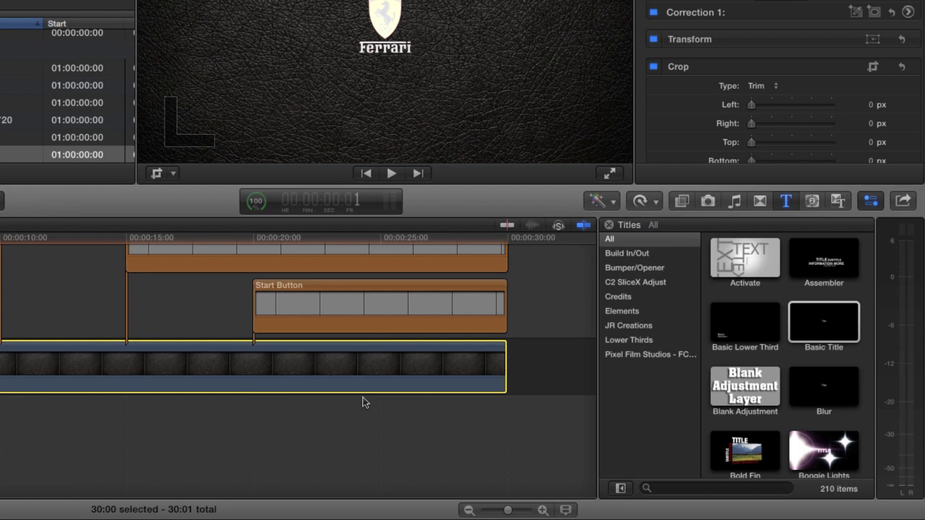
pyautogui.click(827, 325)
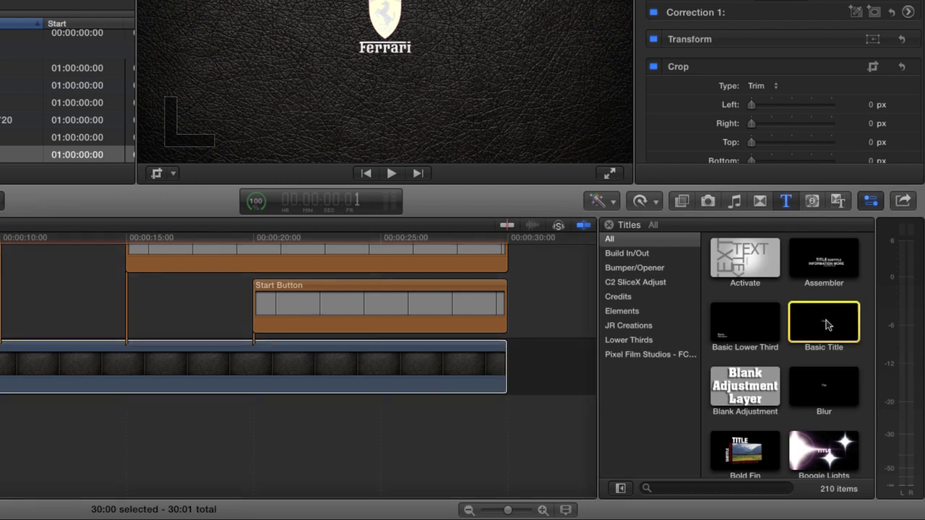
pyautogui.press('q')
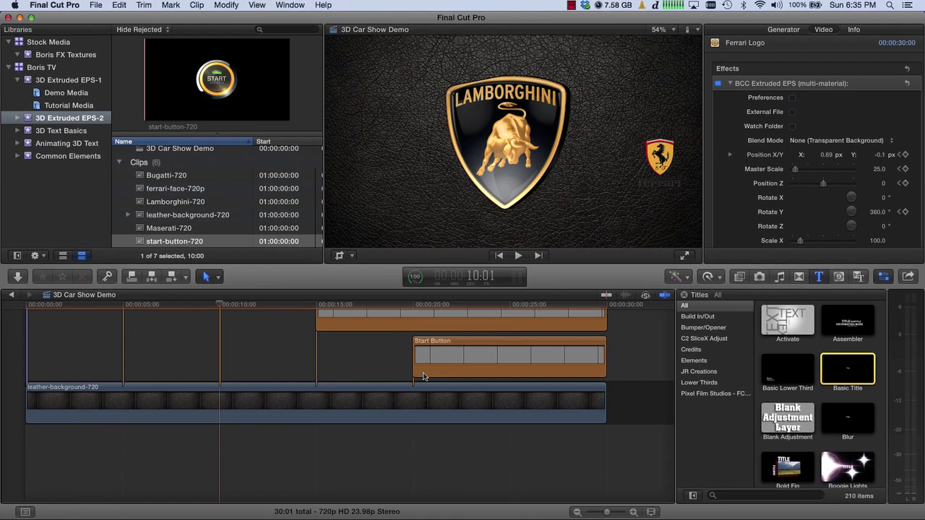
# Move the Basic Title clip directly above the leather background and set its duration to 30 seconds.
pyautogui.scroll(8, 324, 374)
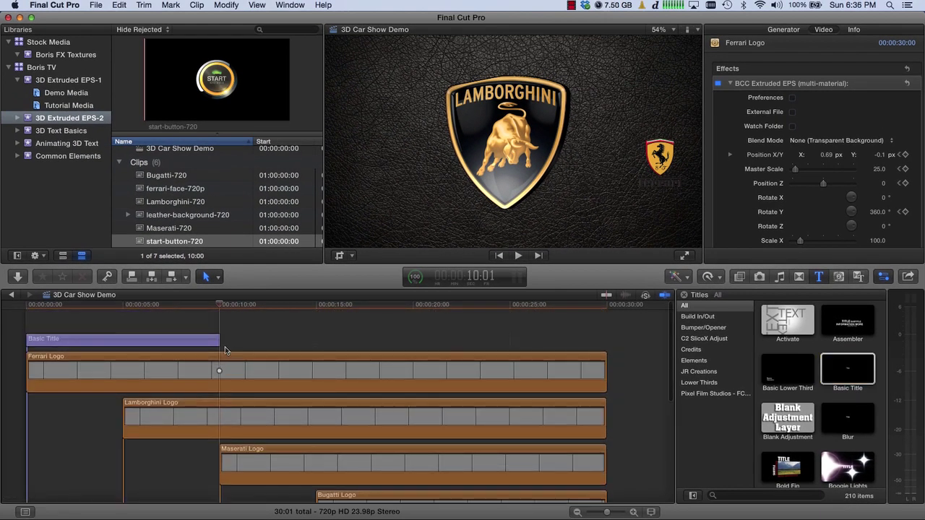
pyautogui.moveTo(190, 348); pyautogui.dragTo(189, 376)
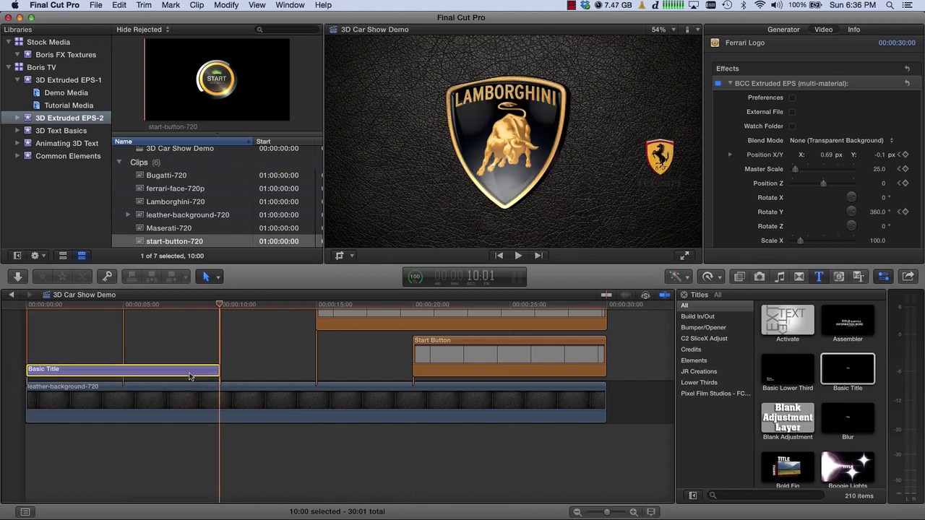
pyautogui.hotkey('ctrl', 'd')
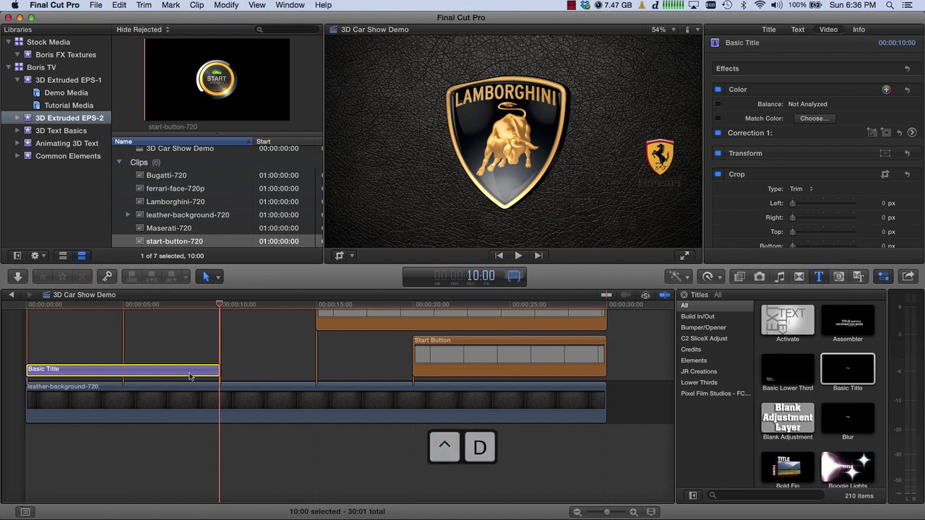
pyautogui.write('30')
pyautogui.press('Return')
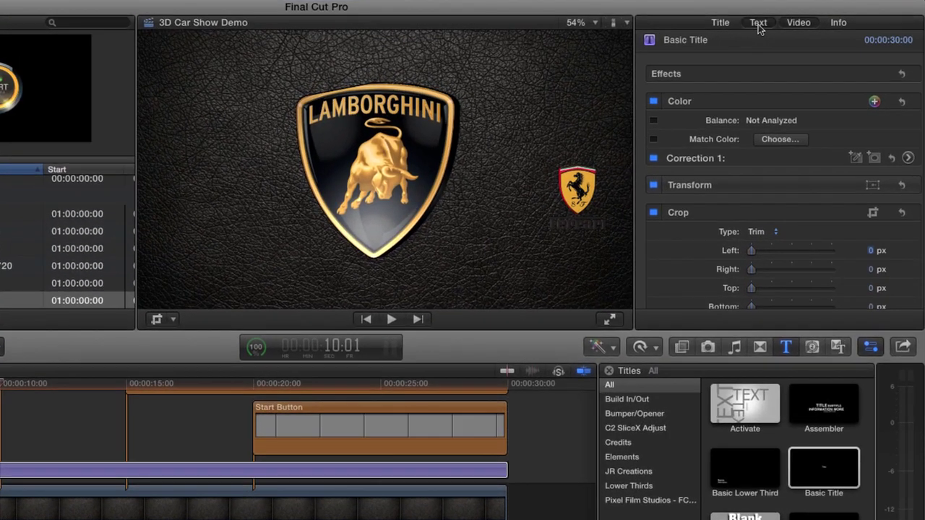
# Replace the title's placeholder text with "NEW YORK INTERNATIONAL" and "AUTO SHOW" on two lines.
pyautogui.click(758, 24)
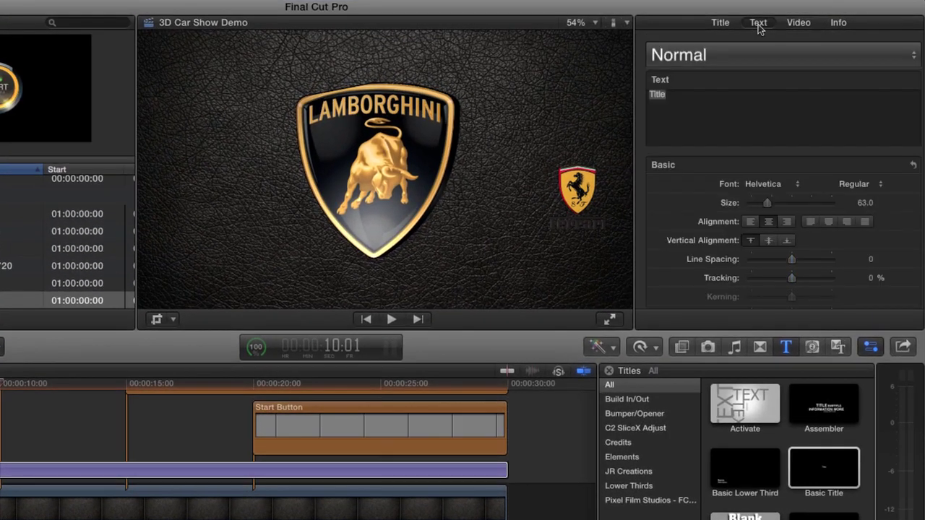
pyautogui.tripleClick(687, 96)
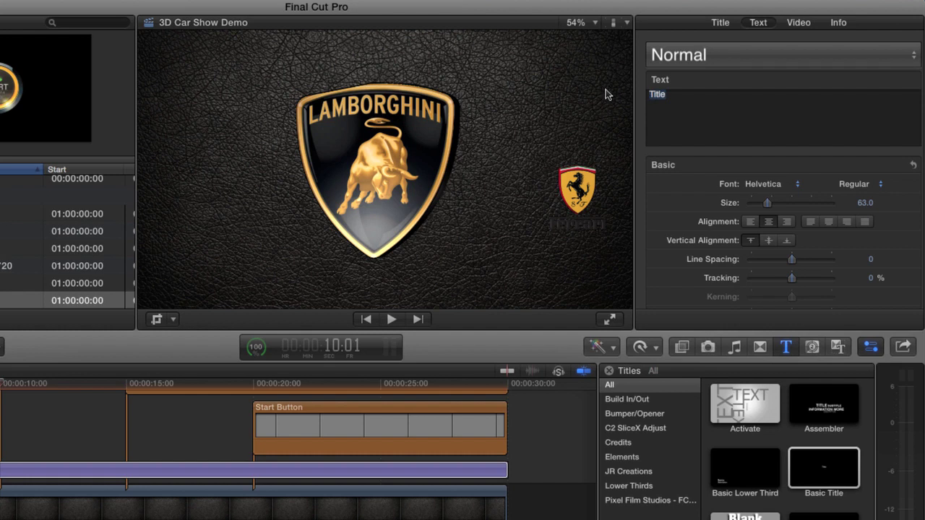
pyautogui.write('NEW YORK INTERNAT')
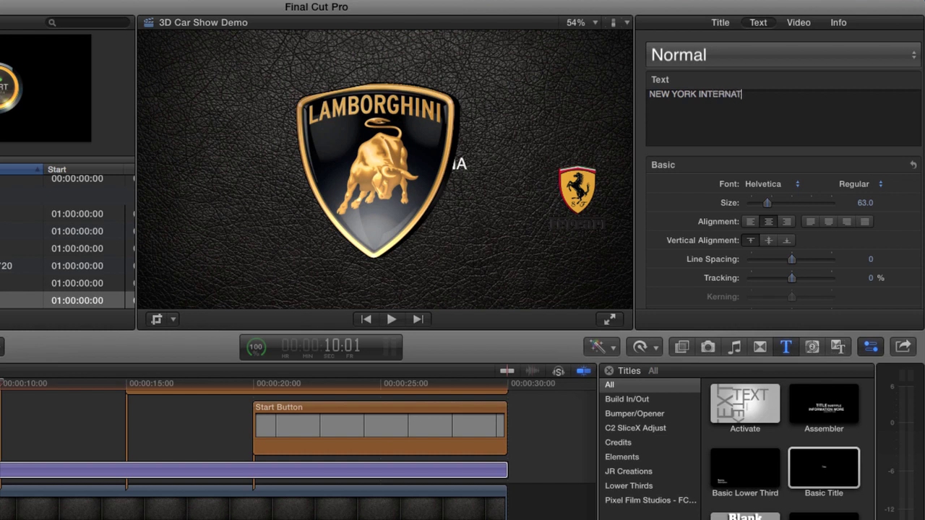
pyautogui.write('IONAL')
pyautogui.press('Return')
pyautogui.write('ATU')
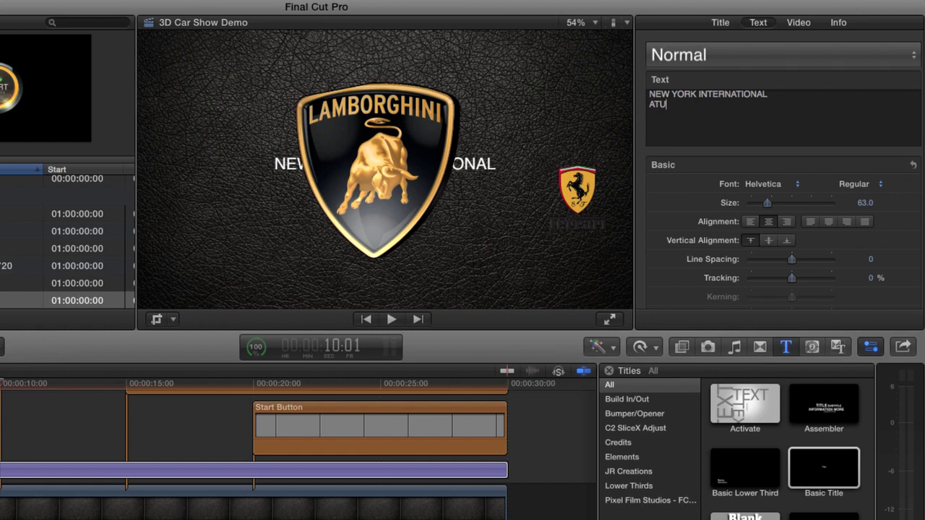
pyautogui.write('O SHOW')
pyautogui.click(665, 104)
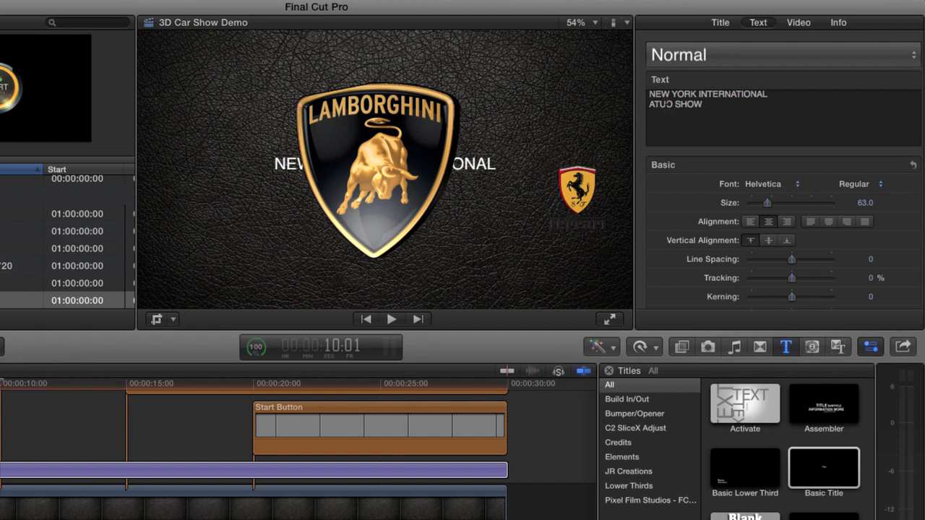
pyautogui.press('BackSpace')
pyautogui.press('Left')
pyautogui.write('U')
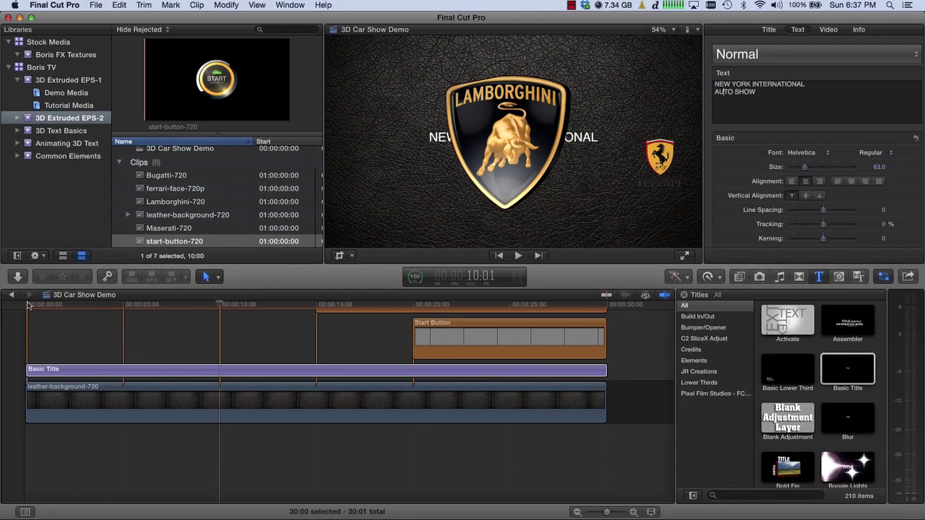
# At the start of the sequence, move the title above the Ferrari logo and style it in Impact at size 113.
pyautogui.click(30, 306)
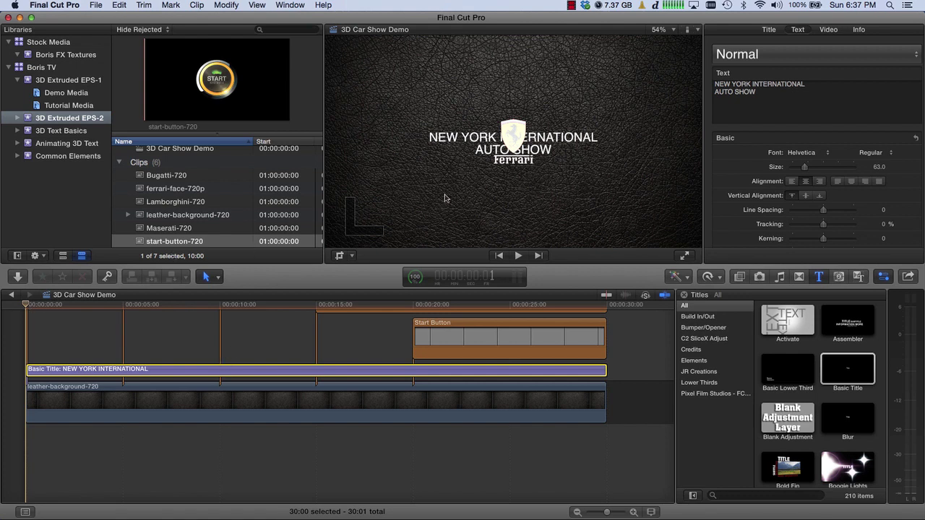
pyautogui.moveTo(479, 151); pyautogui.dragTo(478, 98)
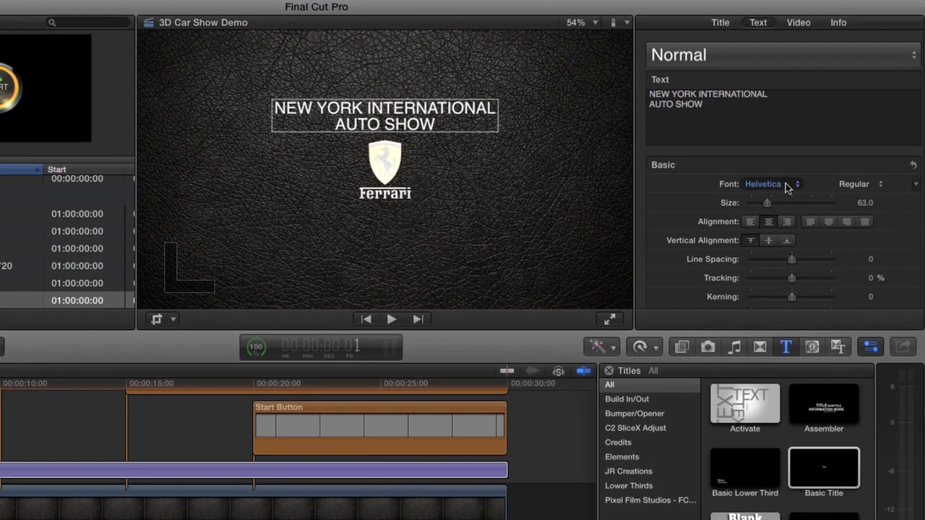
pyautogui.click(787, 186)
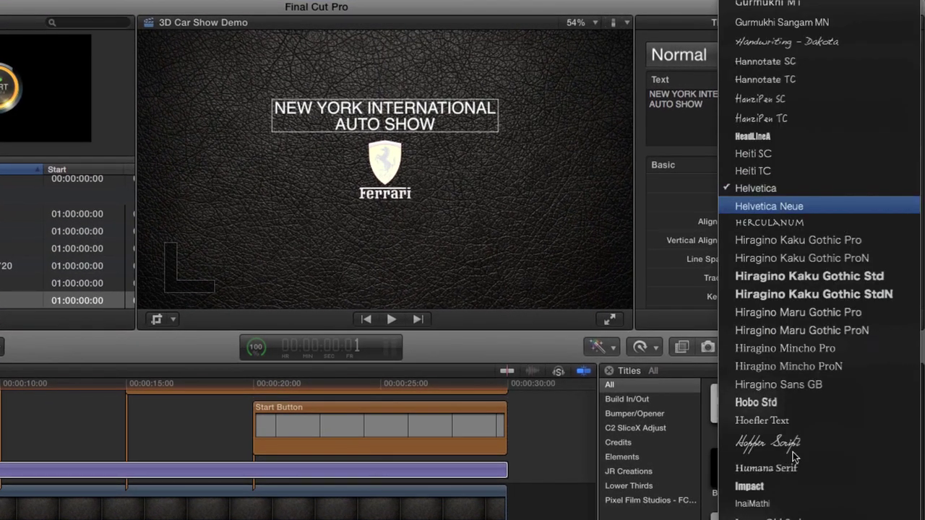
pyautogui.click(787, 489)
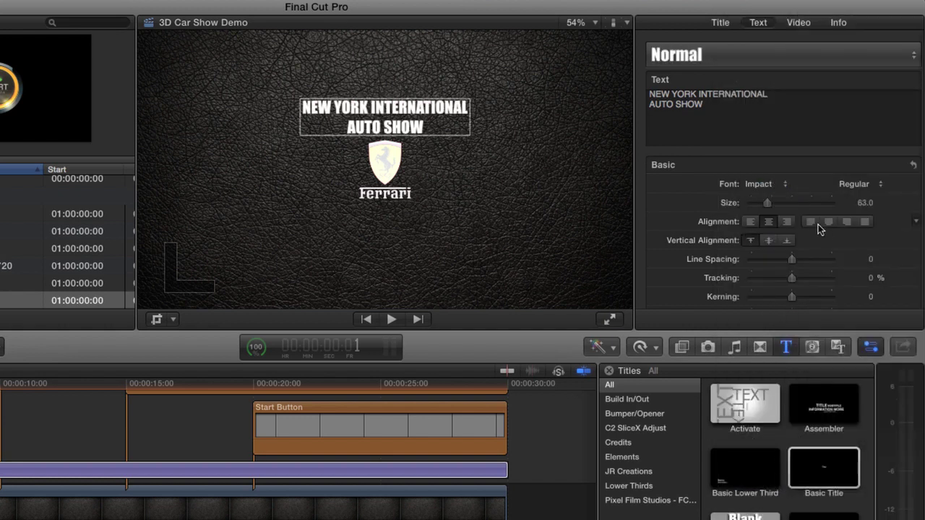
pyautogui.moveTo(769, 205); pyautogui.dragTo(785, 209)
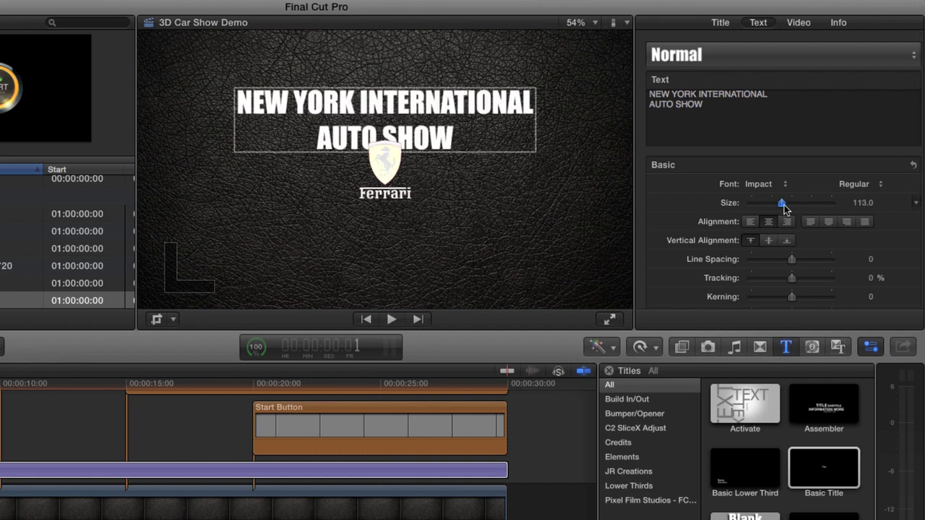
# Show the title/action safe zones and move the title up near the upper edge of the inner safe zone.
pyautogui.click(626, 23)
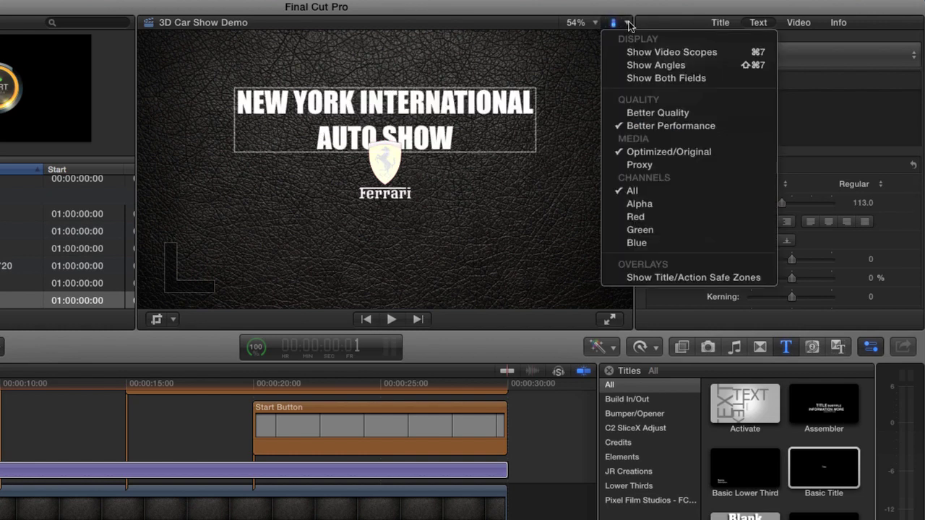
pyautogui.click(656, 278)
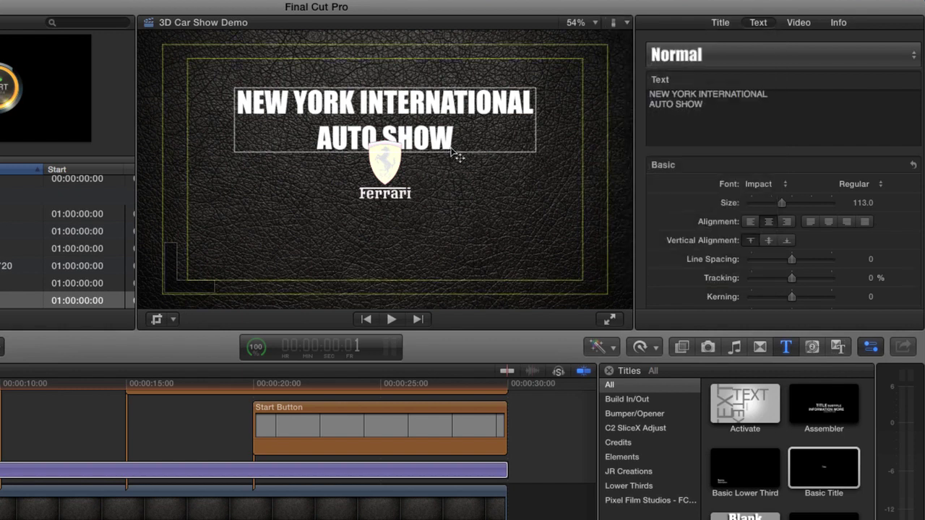
pyautogui.moveTo(423, 103); pyautogui.dragTo(425, 83)
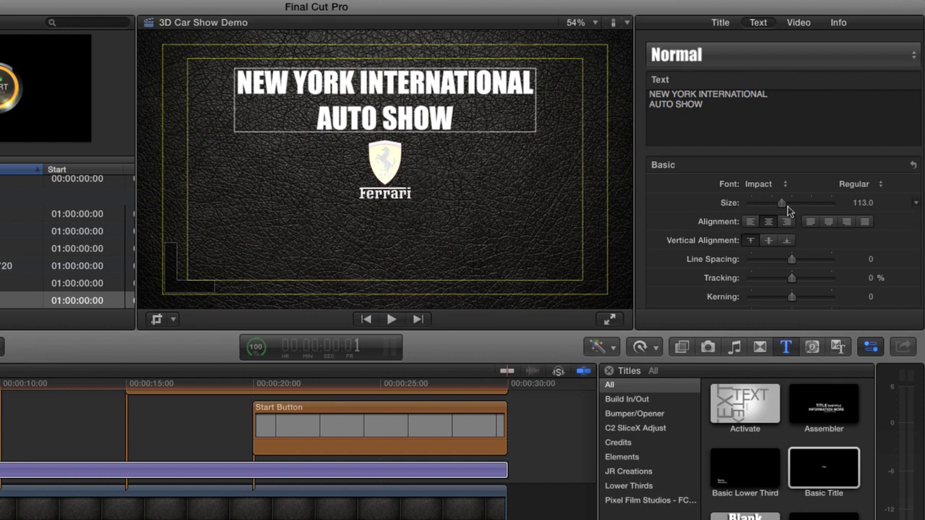
# Set the title's font size to 120 and hide the title/action safe zones.
pyautogui.click(861, 204)
pyautogui.write('120')
pyautogui.press('Return')
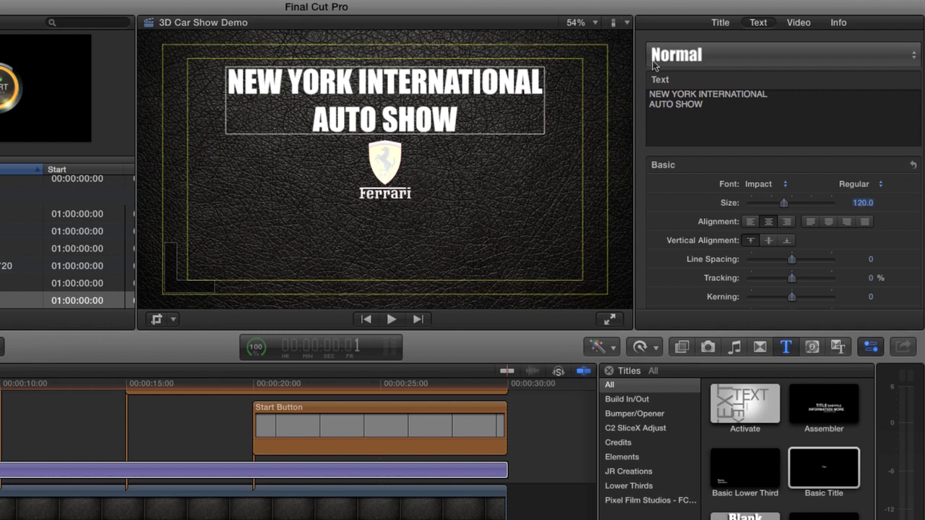
pyautogui.click(627, 26)
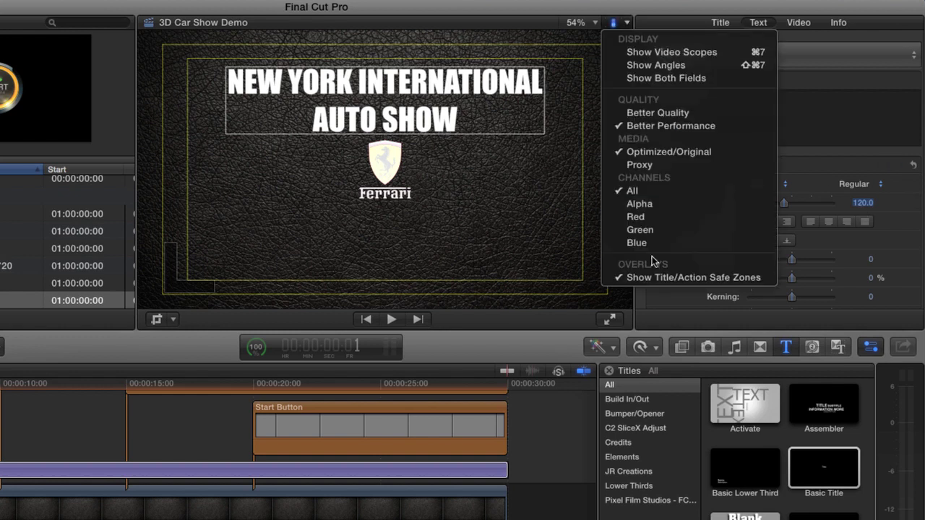
pyautogui.click(651, 278)
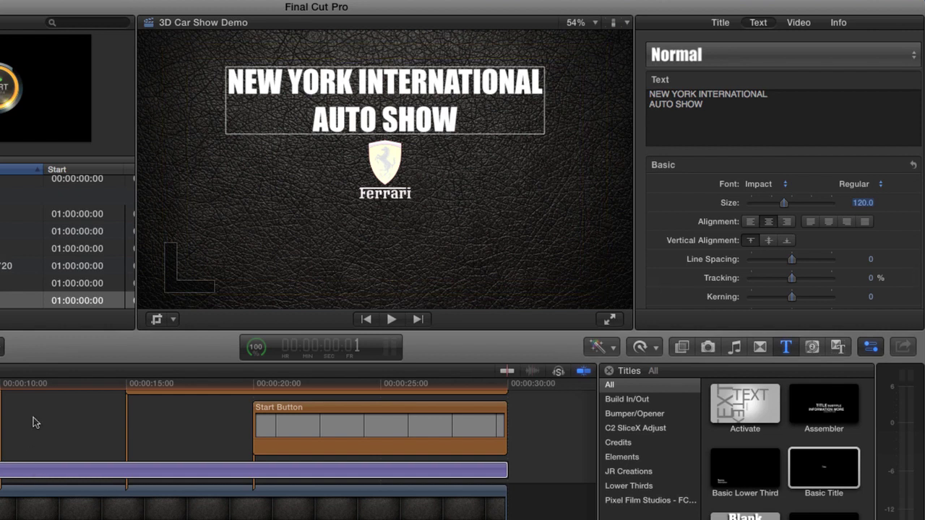
# Play the sequence from about 11:13 to check the title behind the moving logos.
pyautogui.click(38, 385)
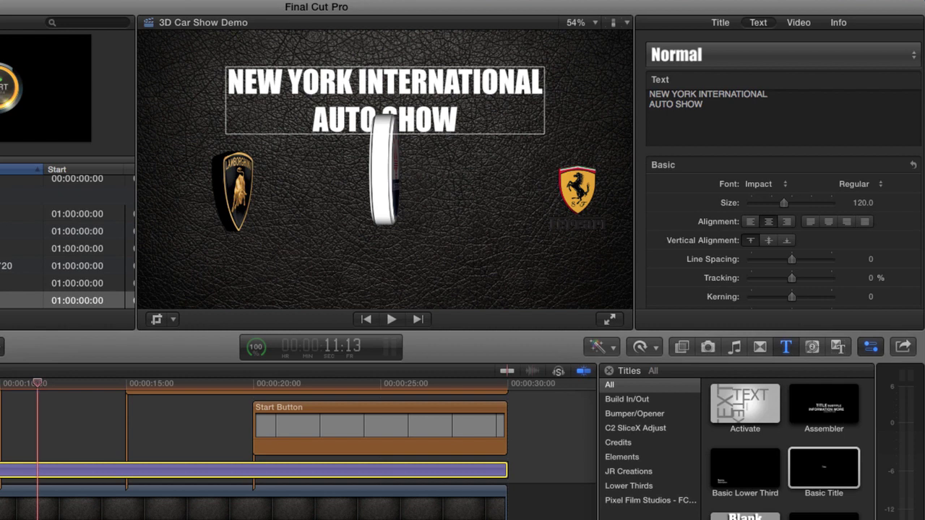
pyautogui.press('space')
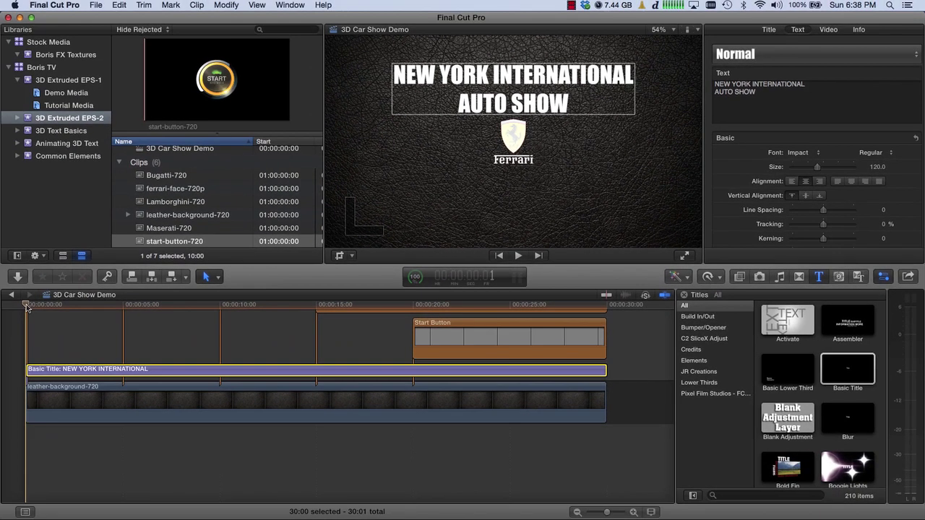
# Find the White Cloud Fly Through effect among the BCC Particles effects.
pyautogui.click(740, 277)
pyautogui.click(700, 461)
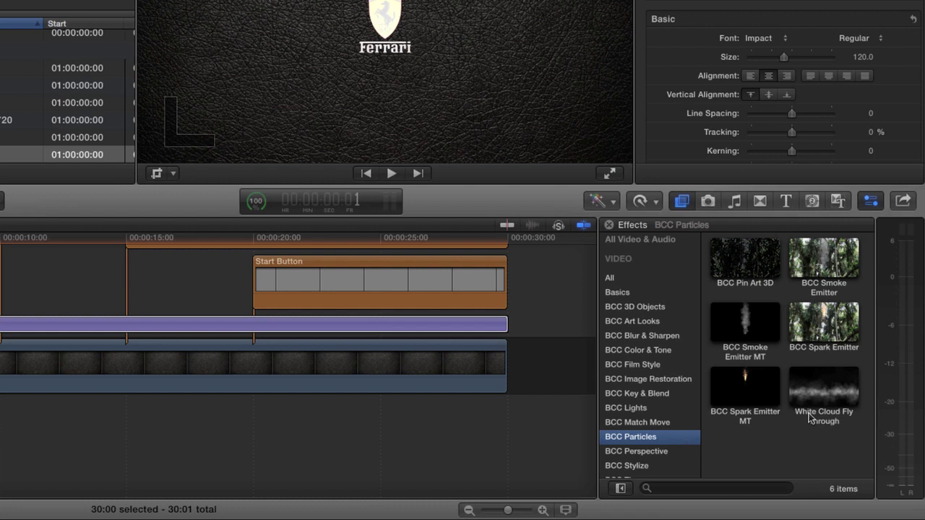
pyautogui.click(822, 394)
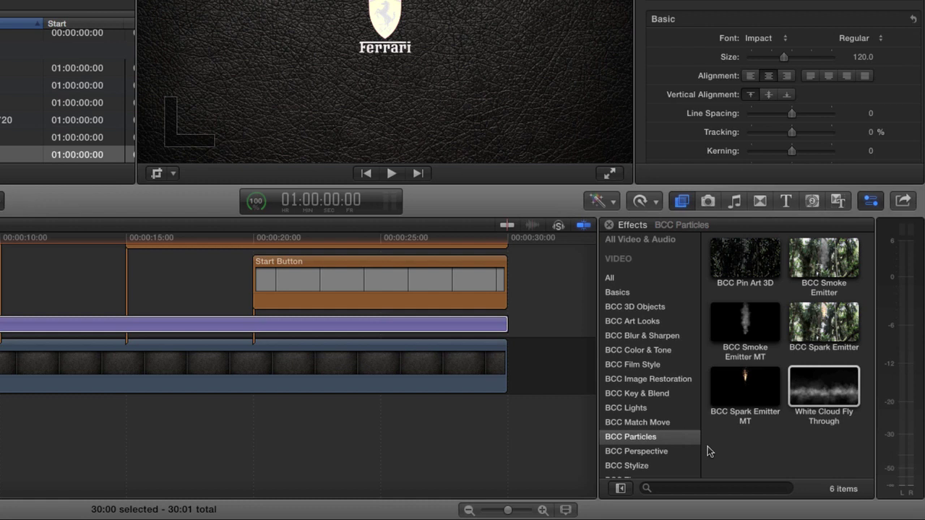
# Insert a Grey Scale solid between the leather background and the Basic Title at the sequence start, and set its duration to 30 seconds.
pyautogui.click(812, 201)
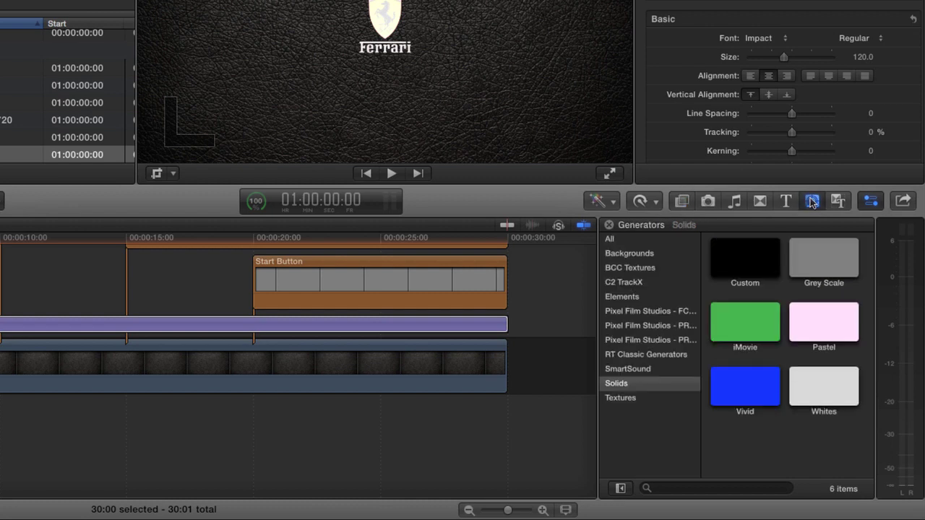
pyautogui.click(811, 260)
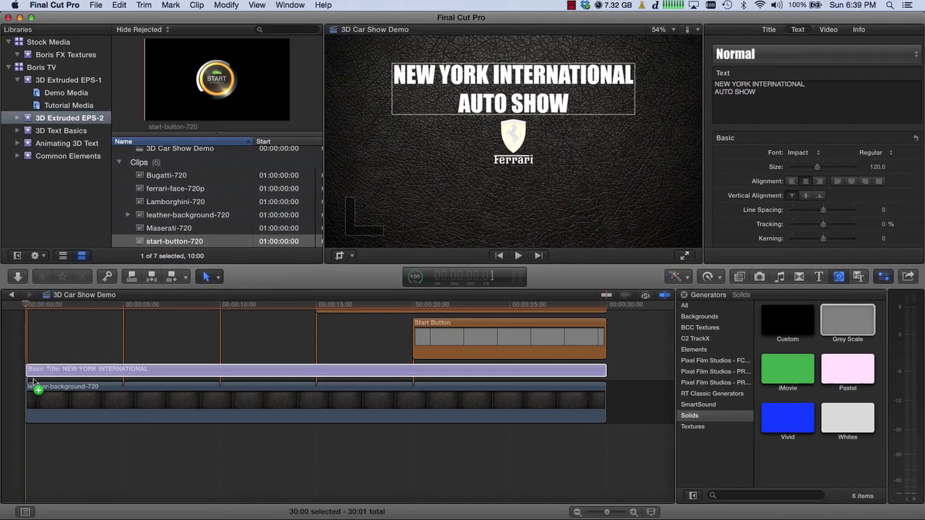
pyautogui.moveTo(835, 289); pyautogui.dragTo(32, 378)
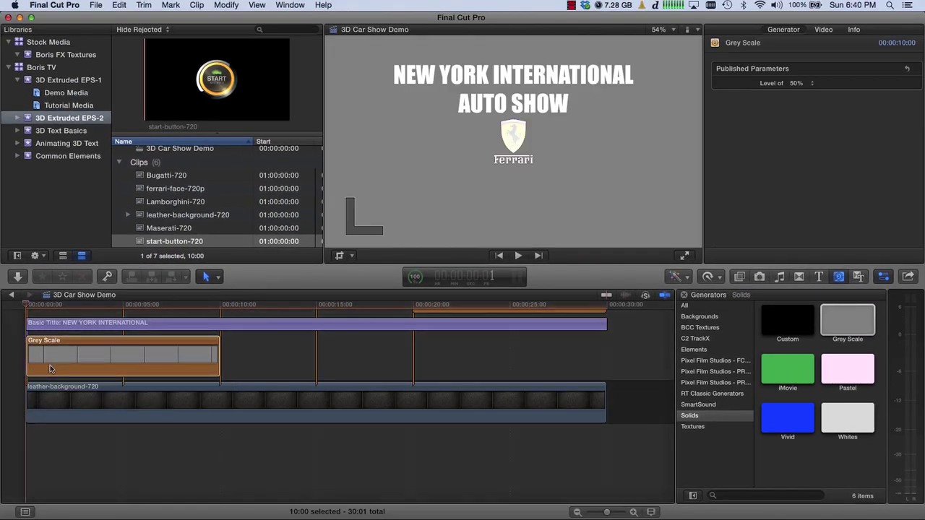
pyautogui.hotkey('ctrl', 'd')
pyautogui.write('3000')
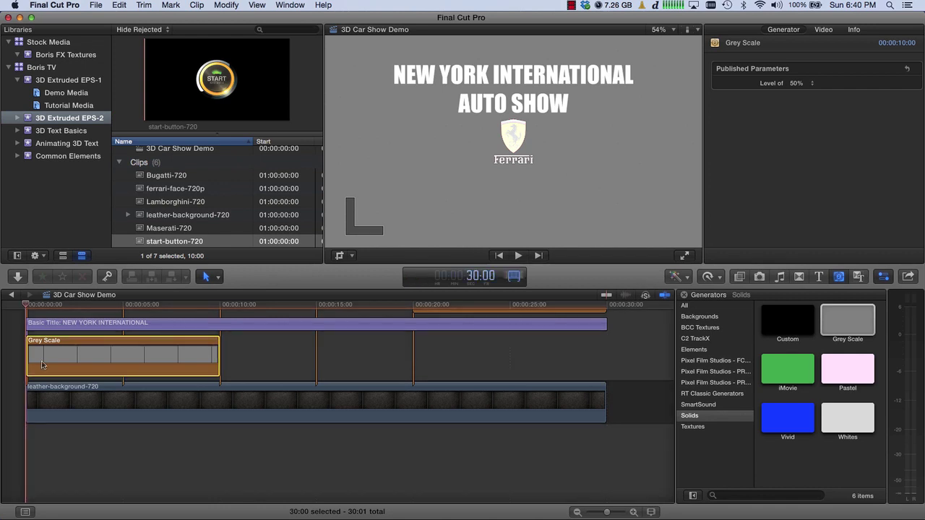
pyautogui.press('Return')
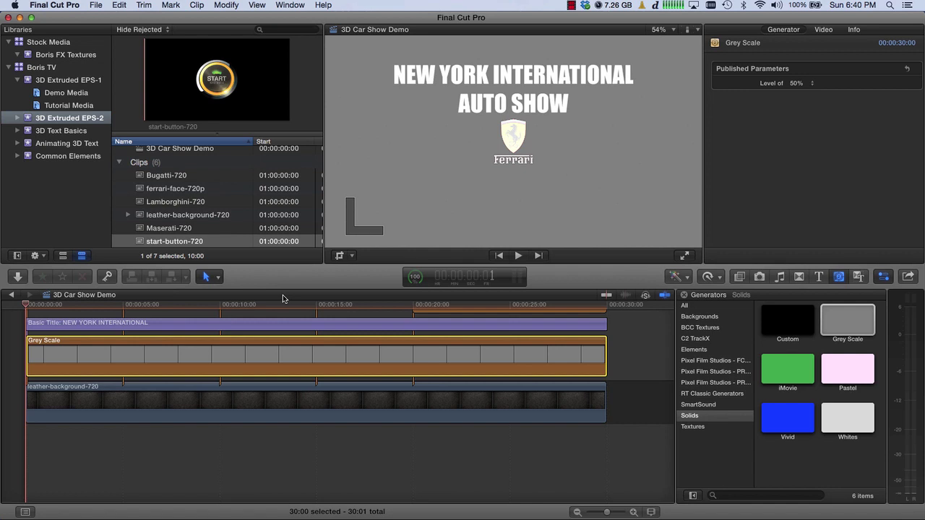
# Apply the White Cloud Fly Through effect to the Grey Scale clip and rename the clip "White Cloud Fly Through".
pyautogui.click(739, 278)
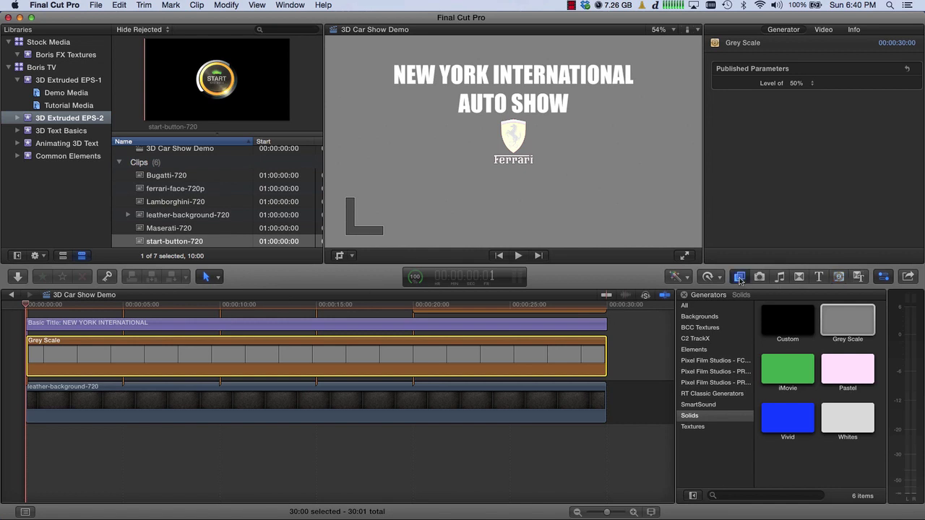
pyautogui.moveTo(839, 424); pyautogui.dragTo(479, 353)
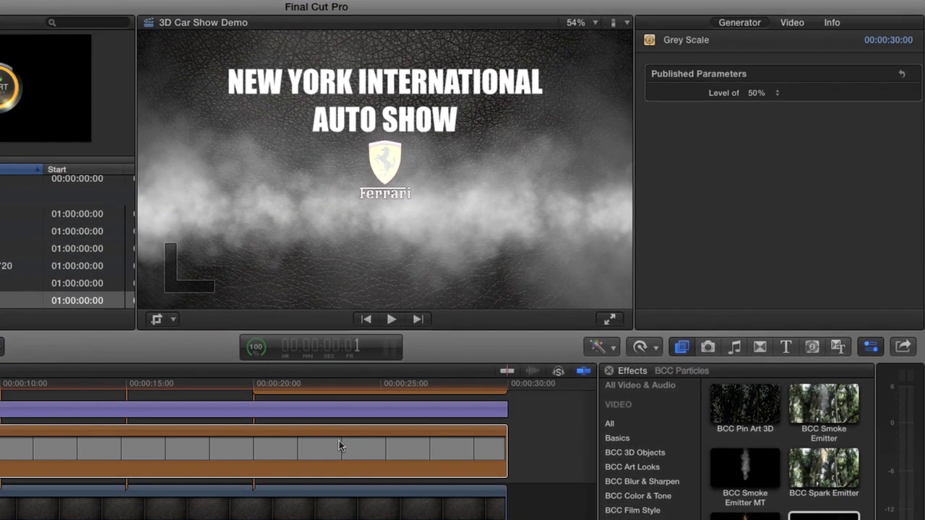
pyautogui.click(273, 435)
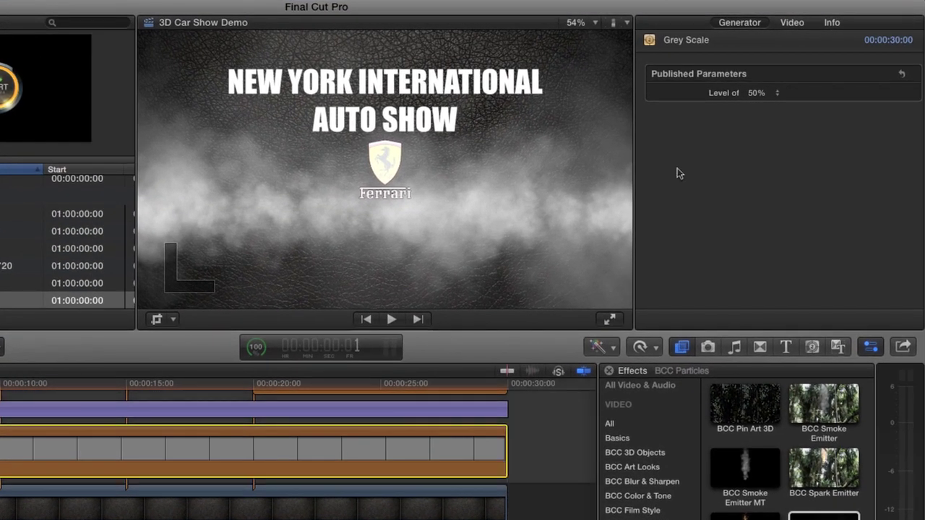
pyautogui.click(831, 23)
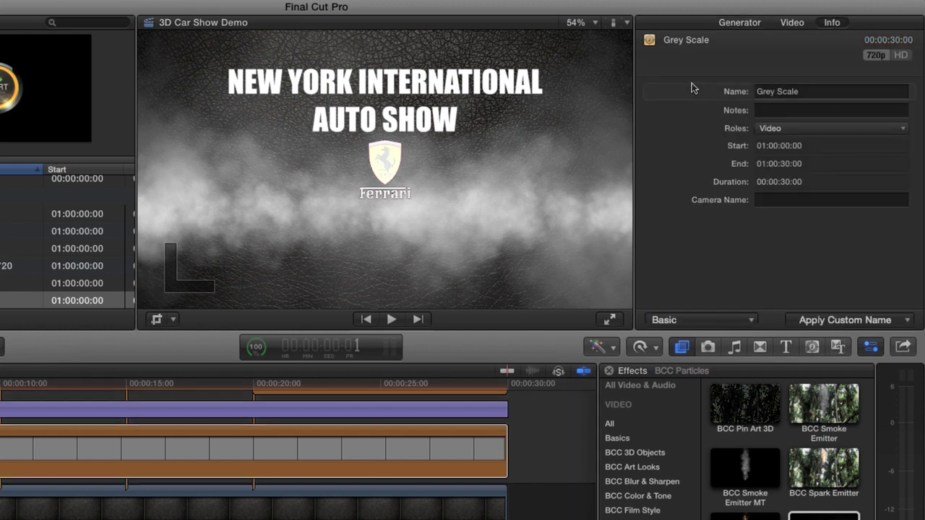
pyautogui.click(819, 91)
pyautogui.press('super+a')
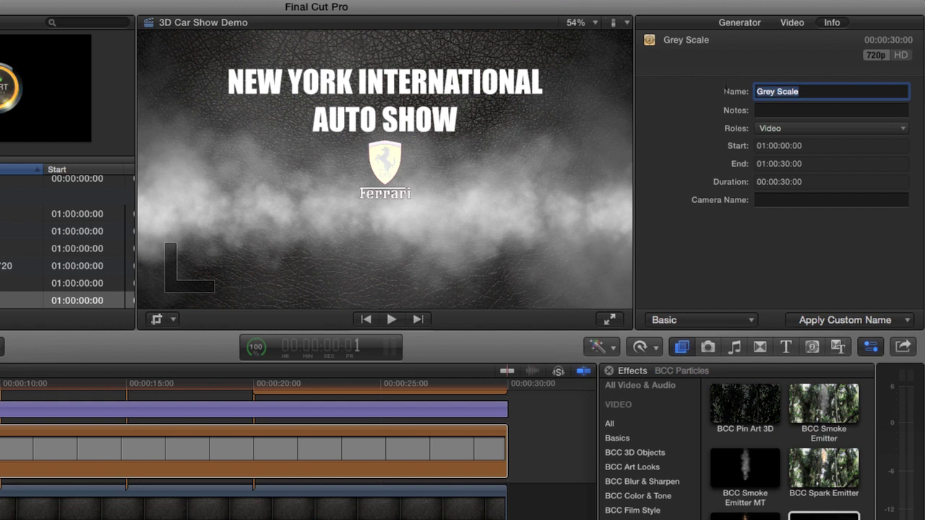
pyautogui.write('White Cloud Fly Through')
pyautogui.press('Return')
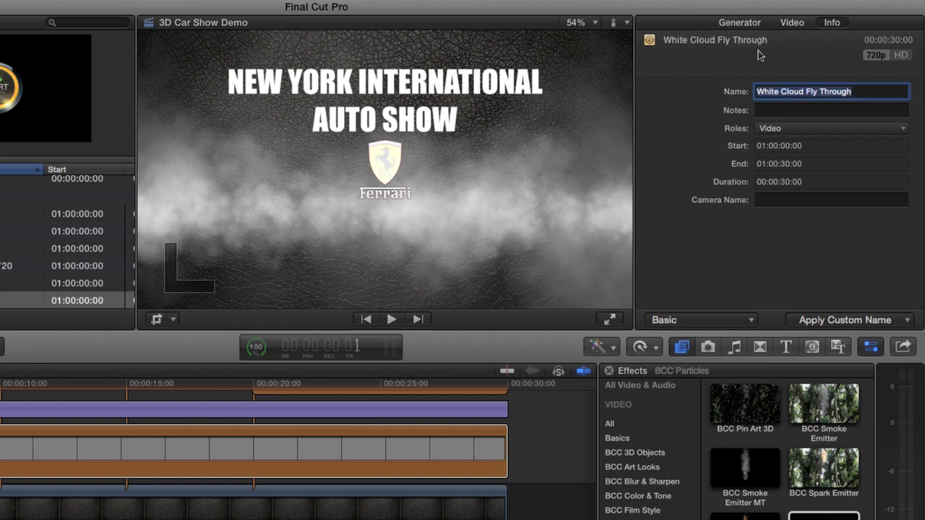
# Set the cloud effect's Cam Pos Y to 0.05 px to lower the clouds in the frame.
pyautogui.click(791, 24)
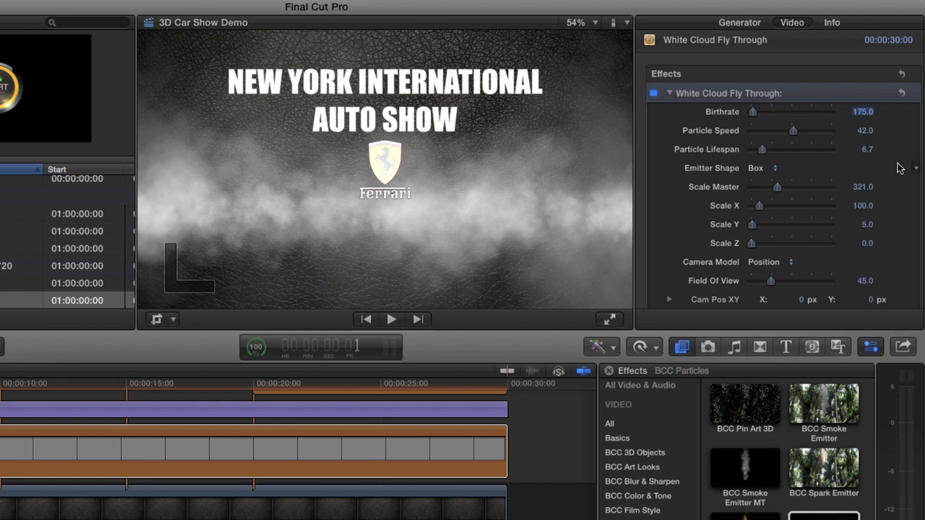
pyautogui.moveTo(896, 208)
pyautogui.scroll(-5, 896, 208)
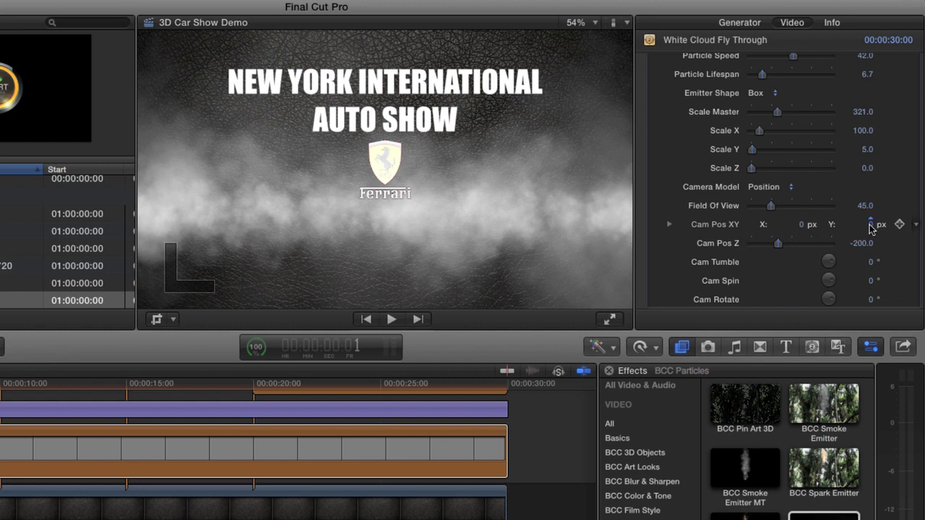
pyautogui.moveTo(871, 227); pyautogui.dragTo(871, 224)
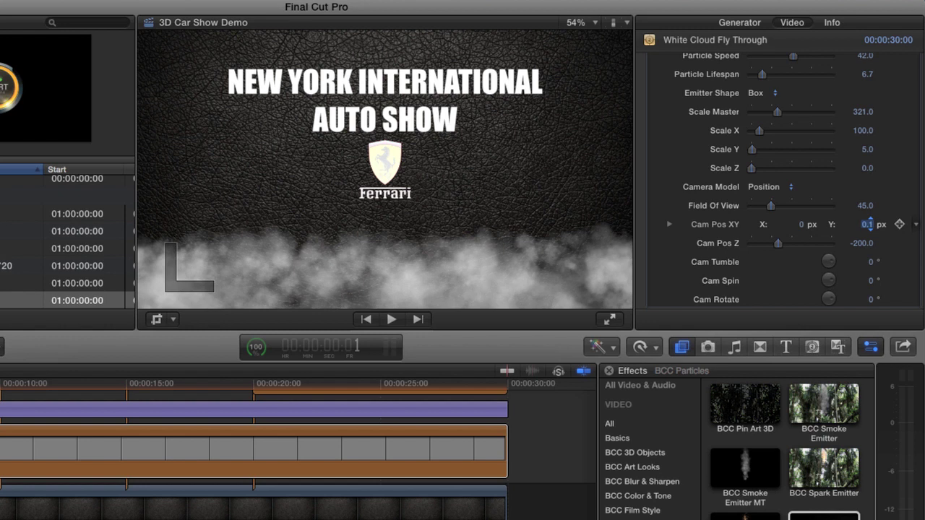
pyautogui.write('.05')
pyautogui.press('Return')
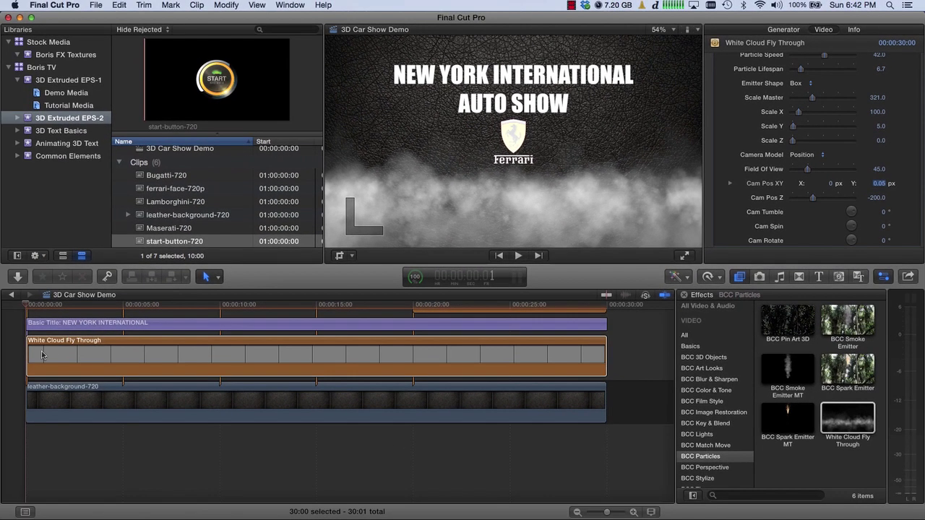
# Lower the compositing opacity of the White Cloud Fly Through clip to roughly half in its video animation.
pyautogui.click(41, 354)
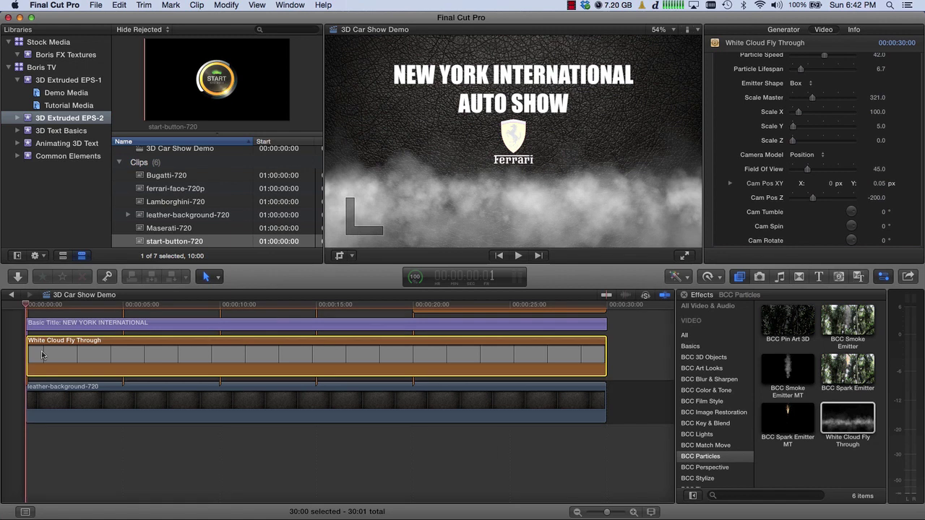
pyautogui.hotkey('ctrl', 'v')
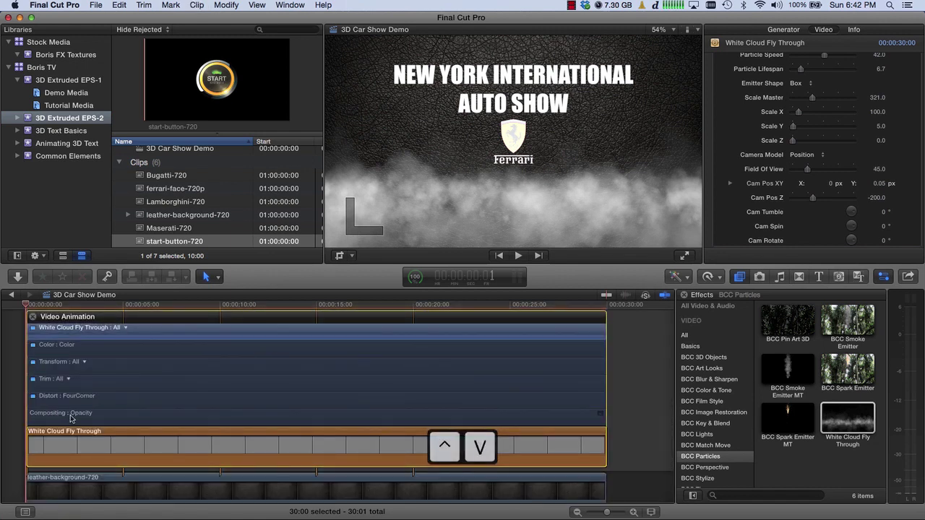
pyautogui.doubleClick(70, 416)
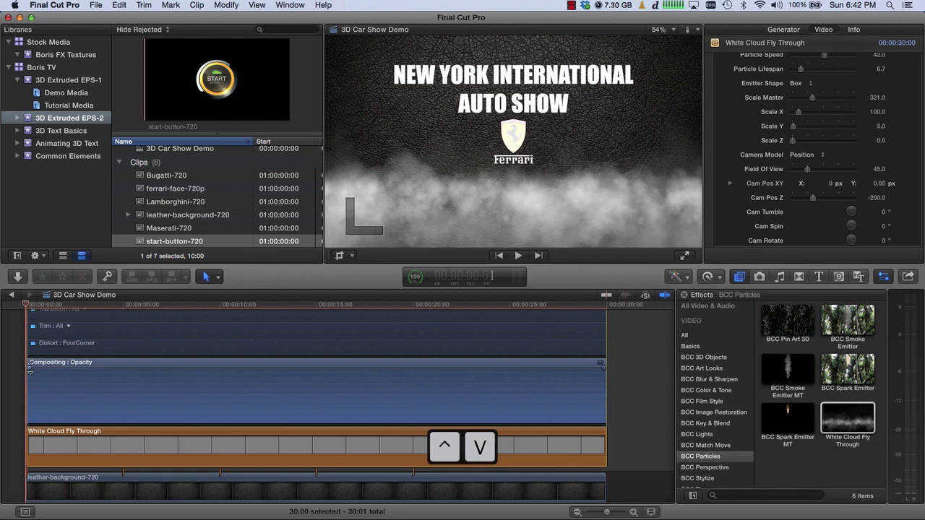
pyautogui.moveTo(103, 368)
pyautogui.moveTo(104, 368); pyautogui.dragTo(104, 396)
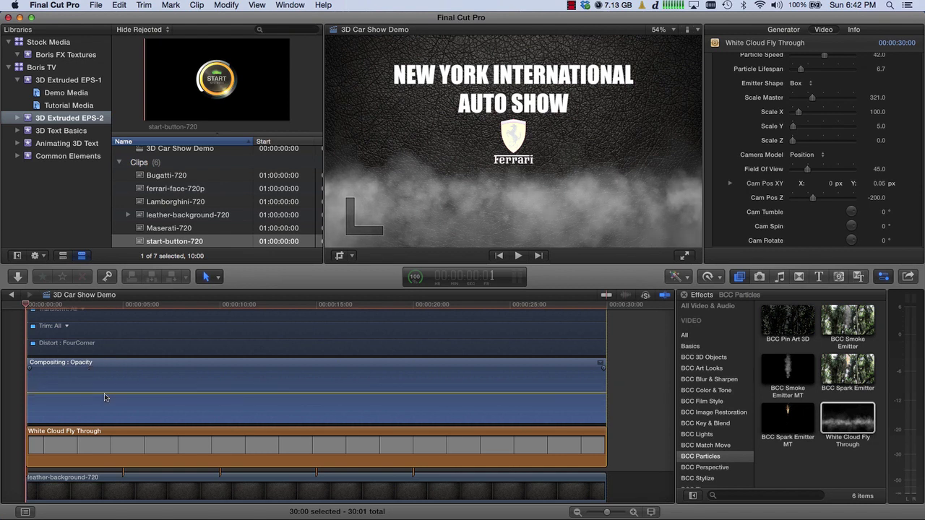
pyautogui.hotkey('ctrl', 'v')
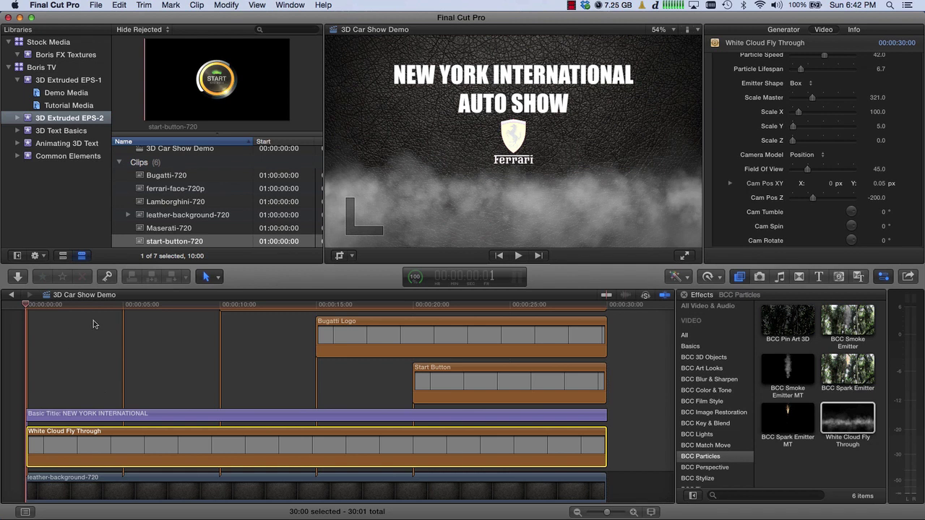
# Move the playhead to 2:19 and toggle the White Cloud Fly Through clip off and on to compare the frame with and without clouds.
pyautogui.click(80, 305)
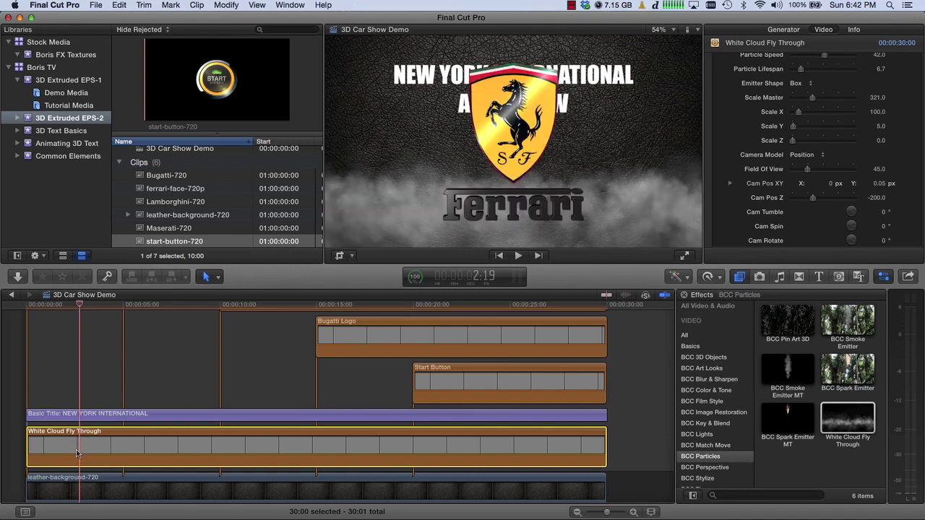
pyautogui.press('v')
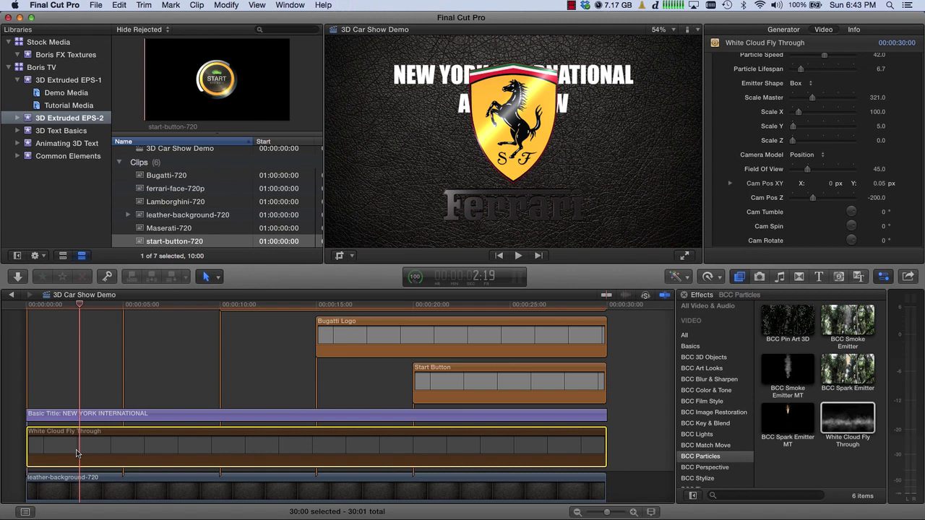
pyautogui.press('v')
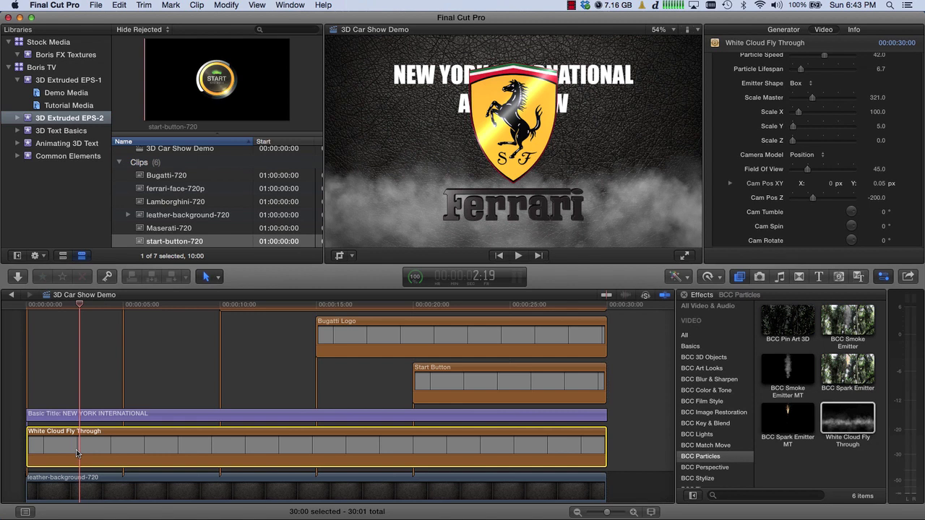
# Split the Ferrari Logo clip at 7:00.
pyautogui.click(126, 349)
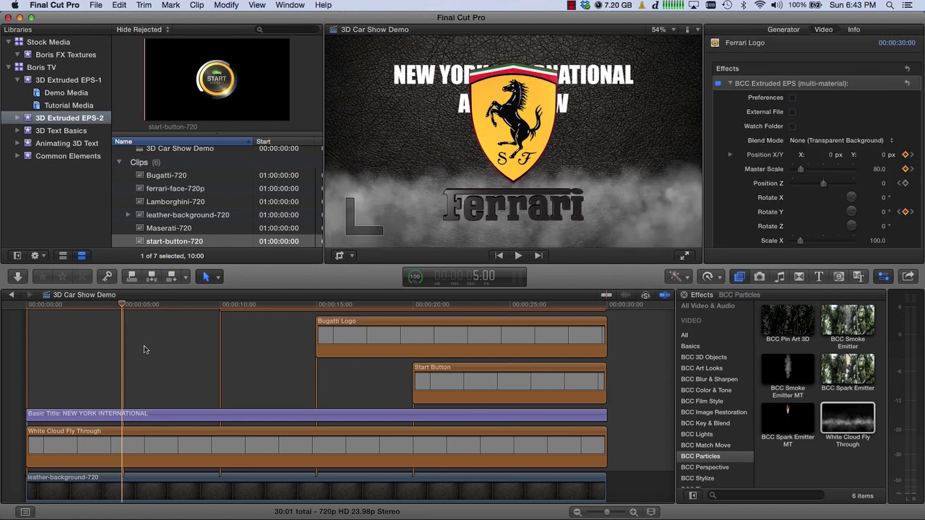
pyautogui.click(144, 350)
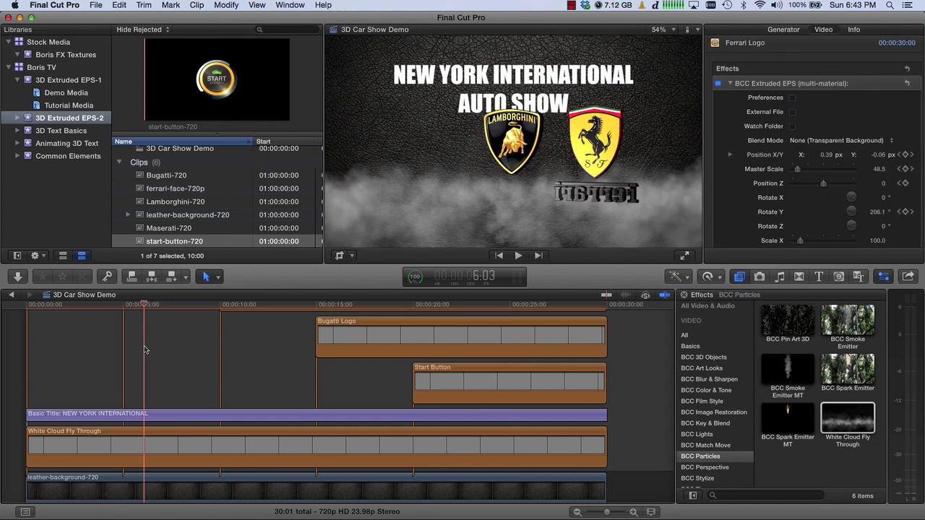
pyautogui.click(161, 350)
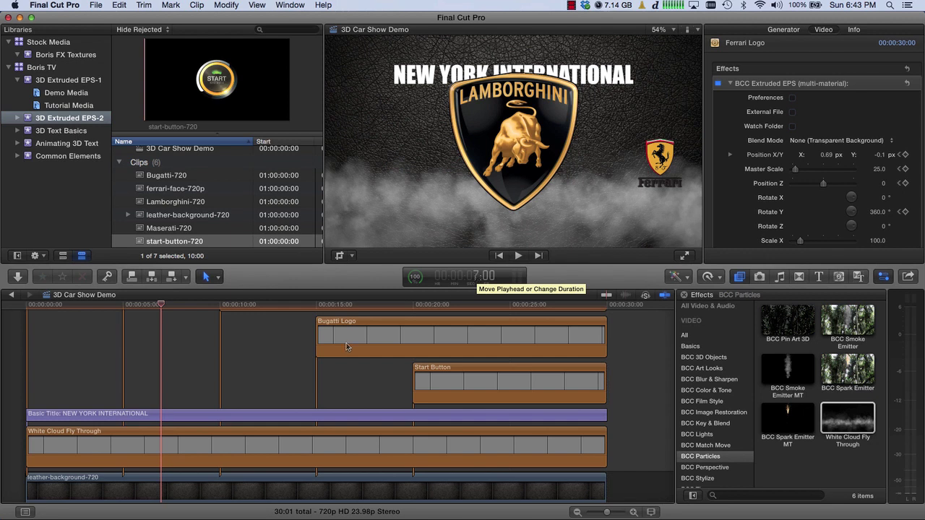
pyautogui.scroll(5, 180, 353)
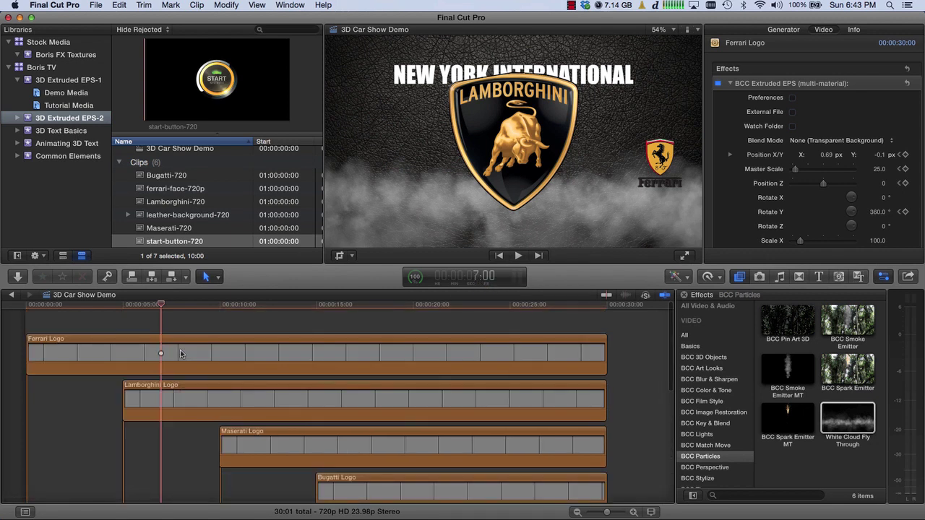
pyautogui.click(162, 349)
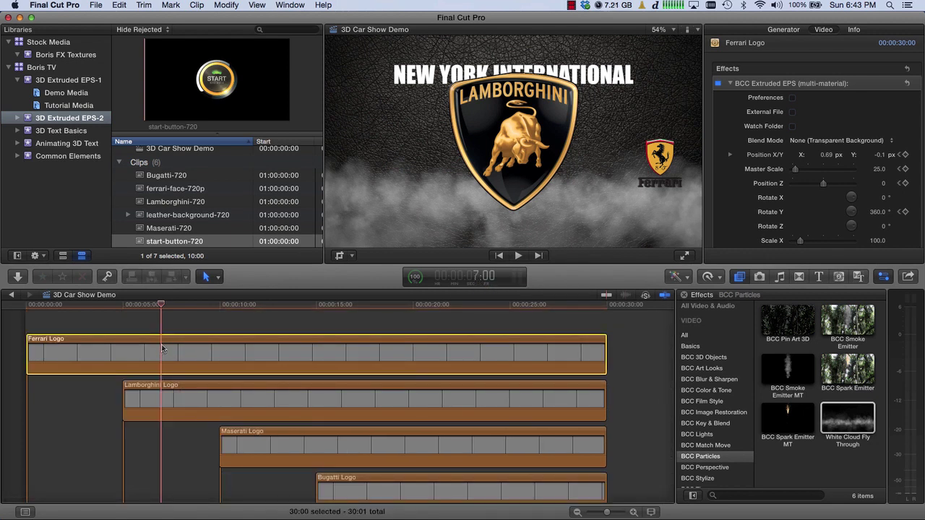
pyautogui.press('r')
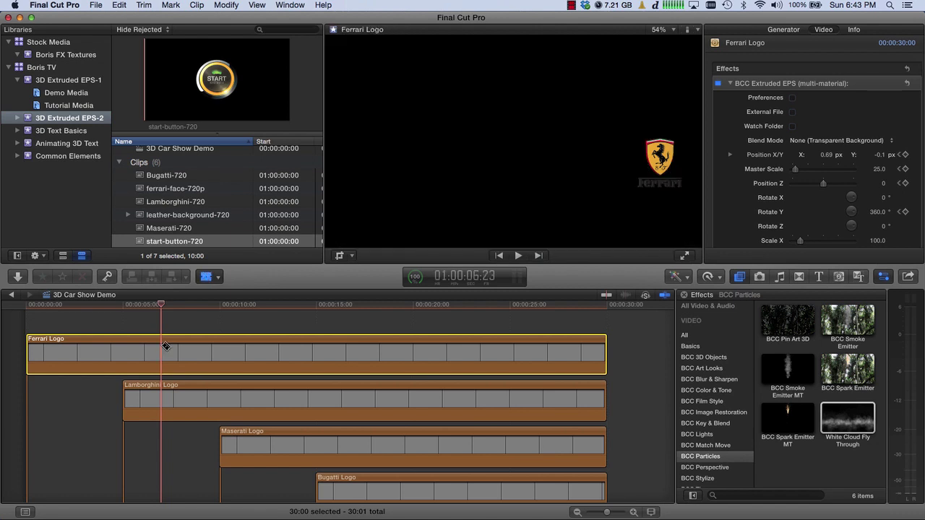
pyautogui.click(165, 347)
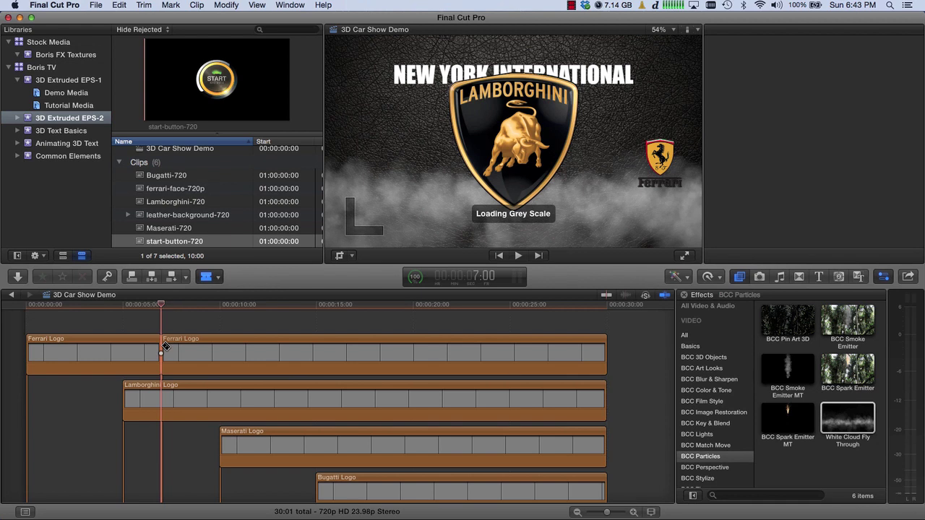
pyautogui.press('a')
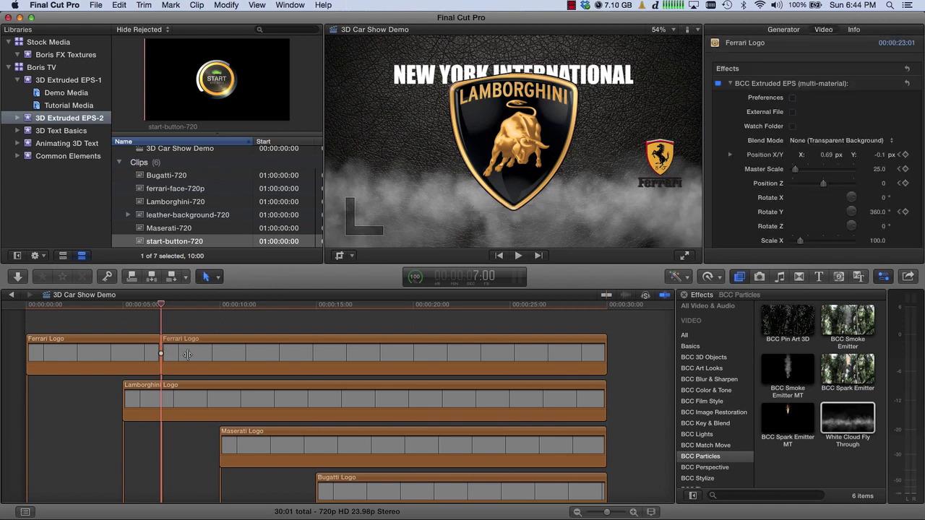
# Move the second part of the Ferrari Logo clip below White Cloud Fly Through, directly above the leather background, keeping its start at 7:00.
pyautogui.click(186, 355)
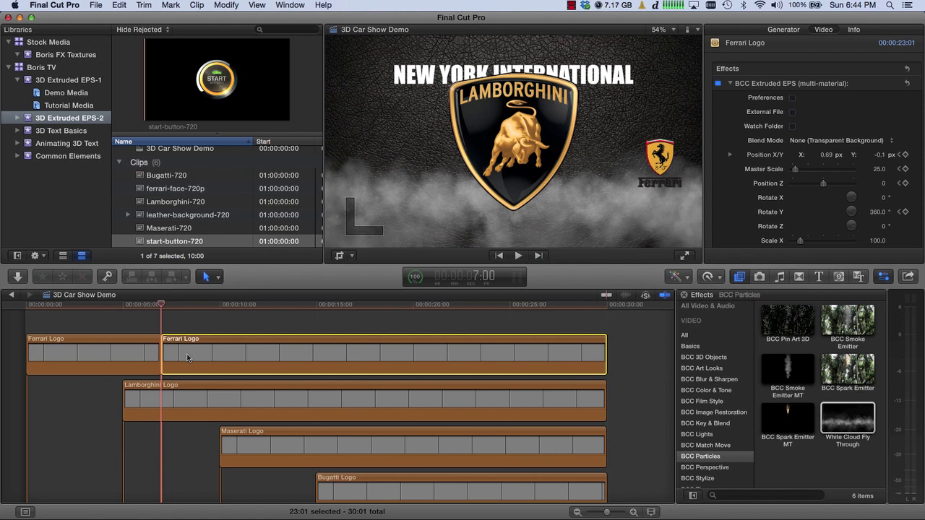
pyautogui.moveTo(186, 357)
pyautogui.mouseDown()
pyautogui.moveTo(193, 506)
pyautogui.moveTo(183, 342)
pyautogui.moveTo(185, 354)
pyautogui.mouseUp()
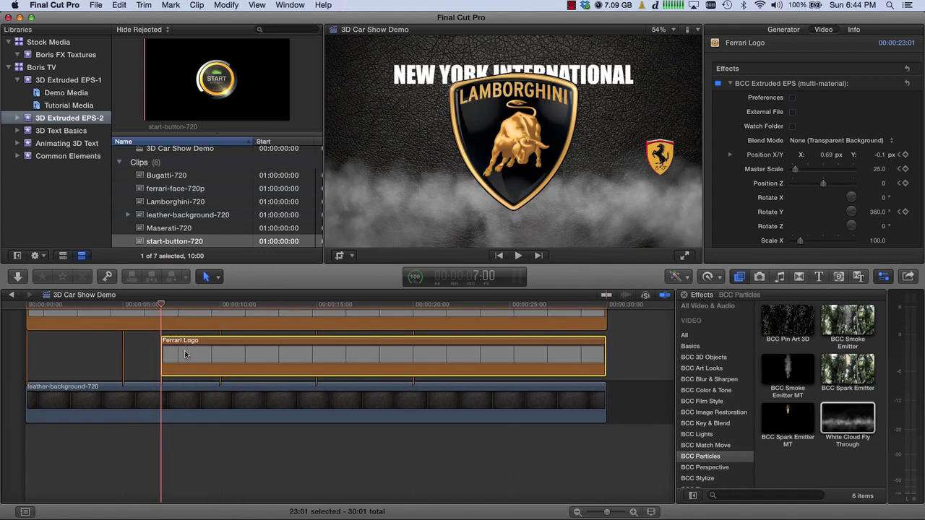
pyautogui.scroll(5, 185, 354)
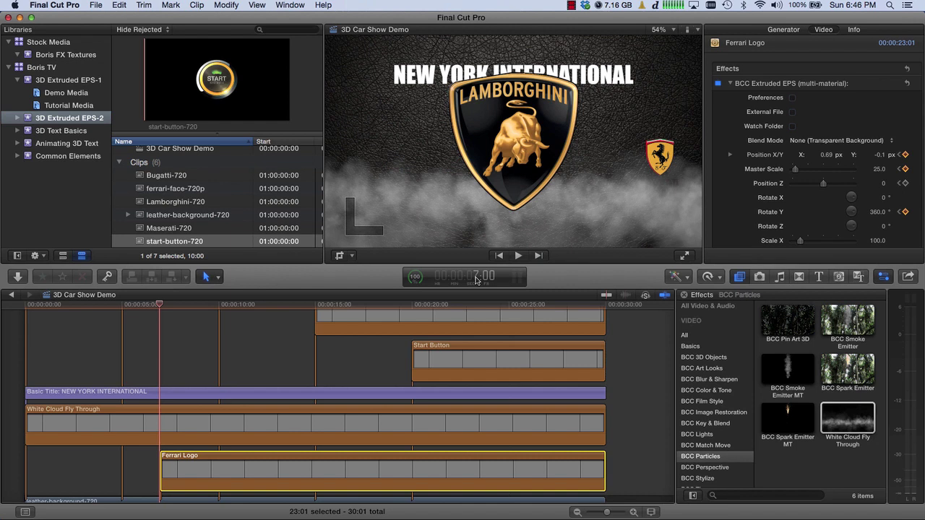
# Split the Lamborghini Logo clip at 12:00 and move its second part below White Cloud Fly Through, above the lower Ferrari Logo clip.
pyautogui.click(476, 276)
pyautogui.write('1200')
pyautogui.press('Return')
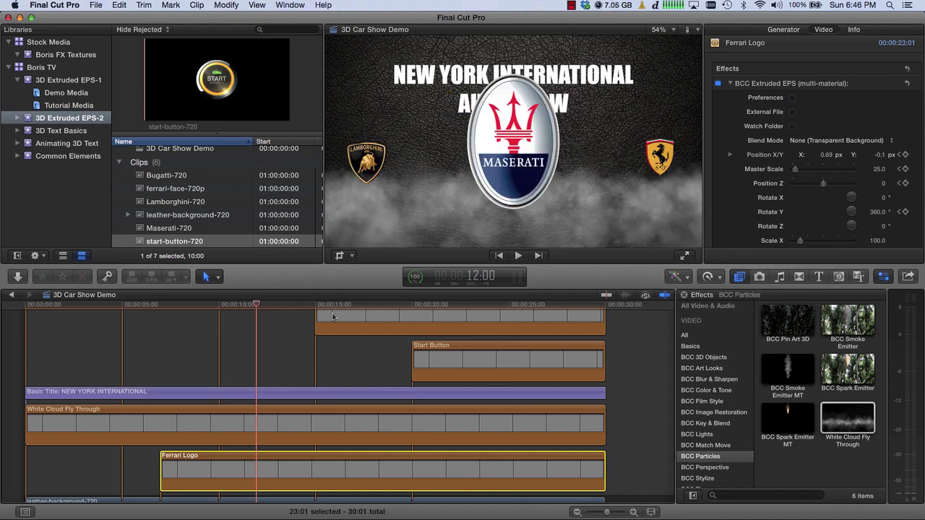
pyautogui.scroll(5, 277, 332)
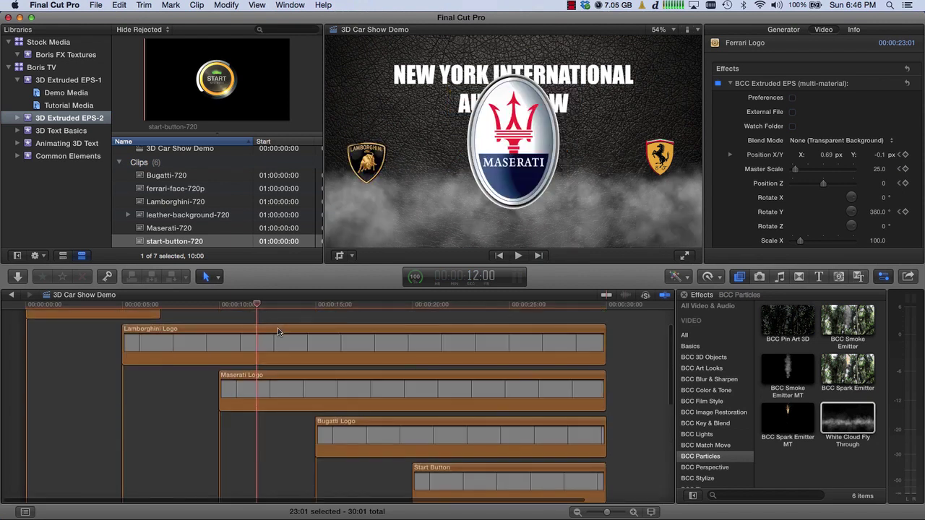
pyautogui.click(257, 347)
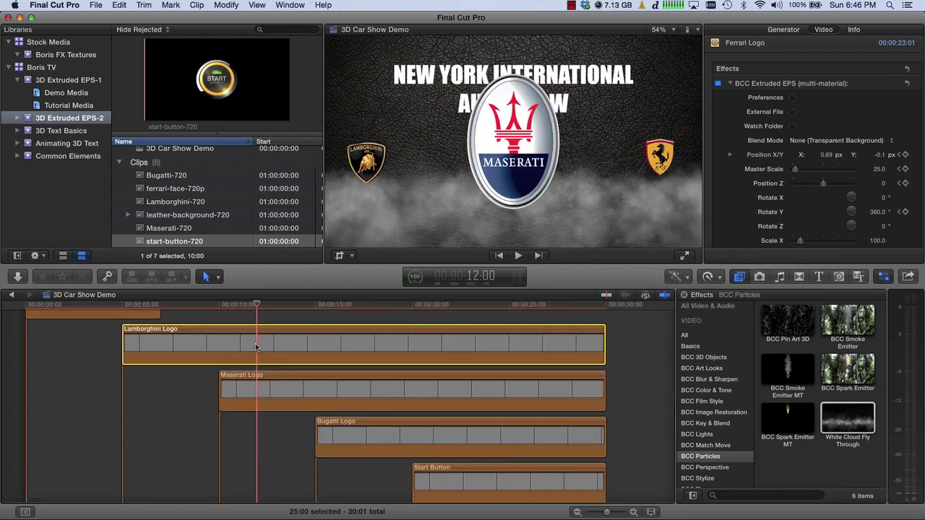
pyautogui.press('r')
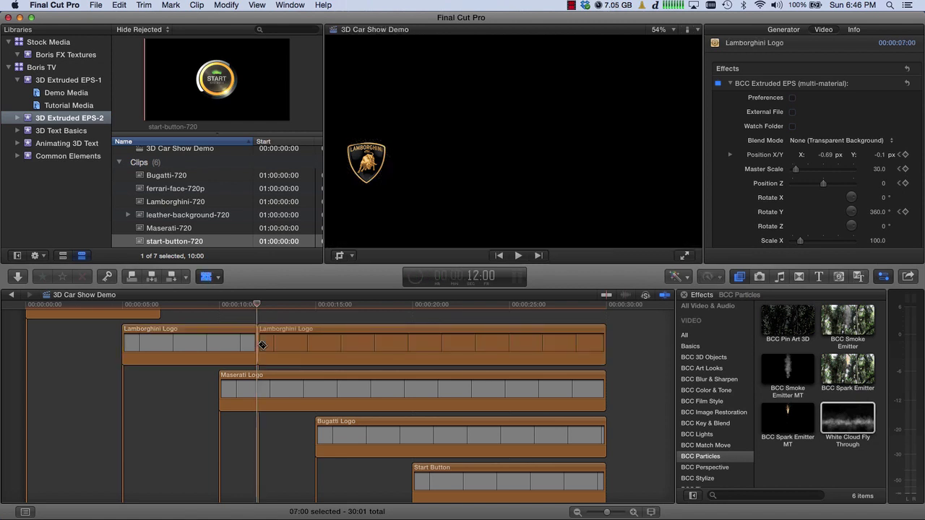
pyautogui.click(263, 344)
pyautogui.moveTo(272, 342); pyautogui.dragTo(278, 323)
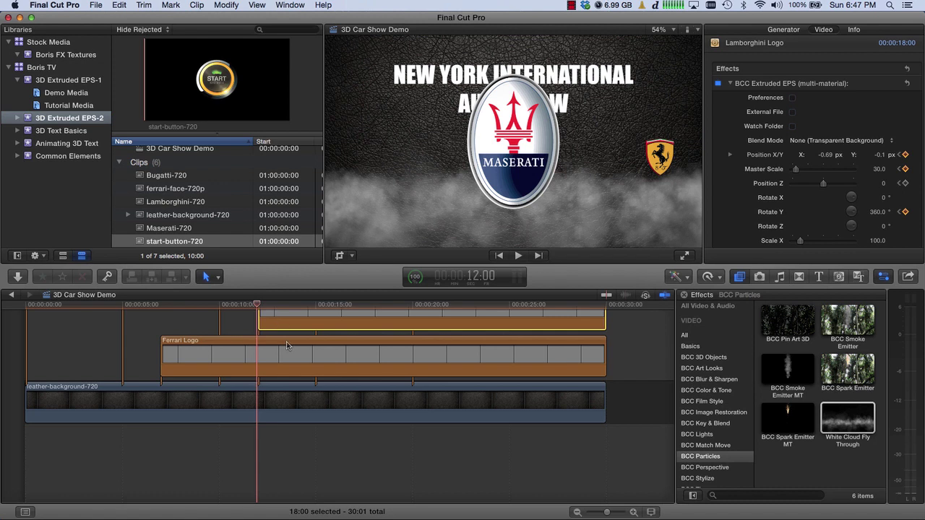
pyautogui.scroll(5, 286, 345)
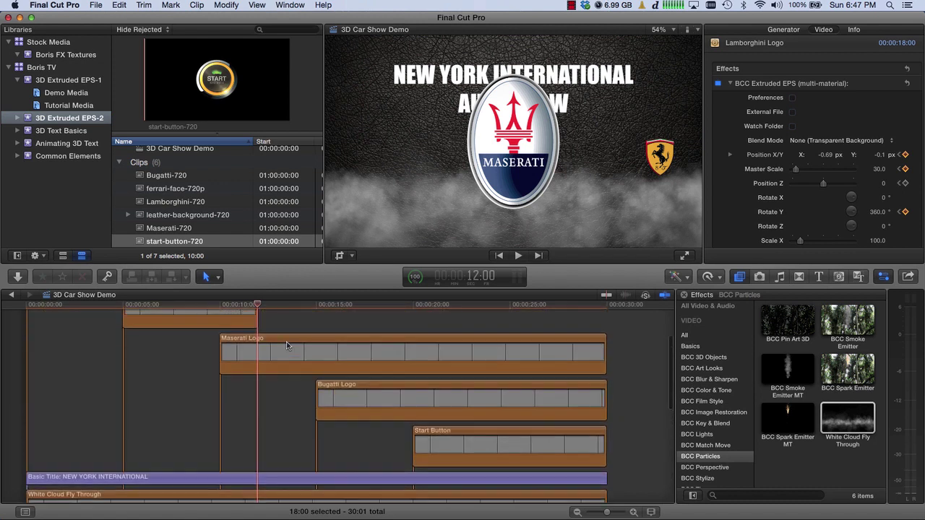
# Go to 17:00, then back up and step frame by frame to park the playhead at 16:19, before the Maserati and Bugatti logos overlap.
pyautogui.click(476, 279)
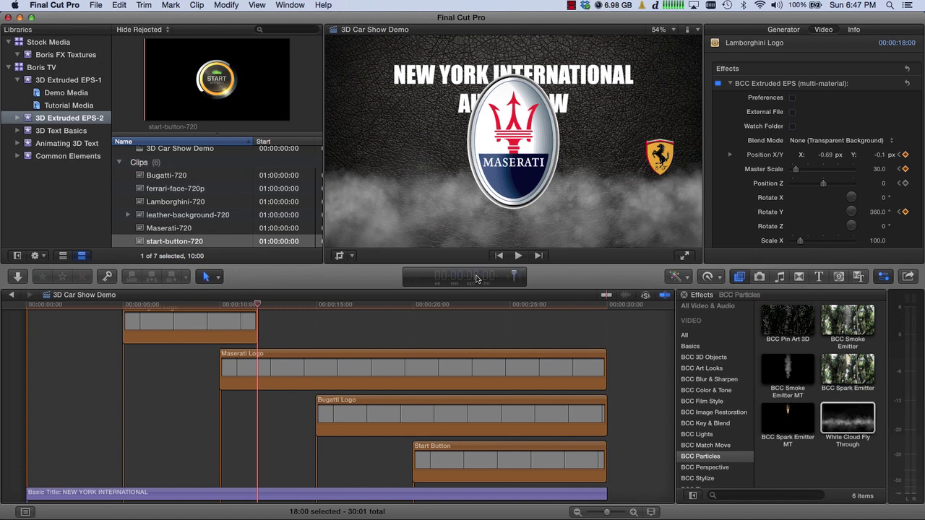
pyautogui.write('1700')
pyautogui.press('Return')
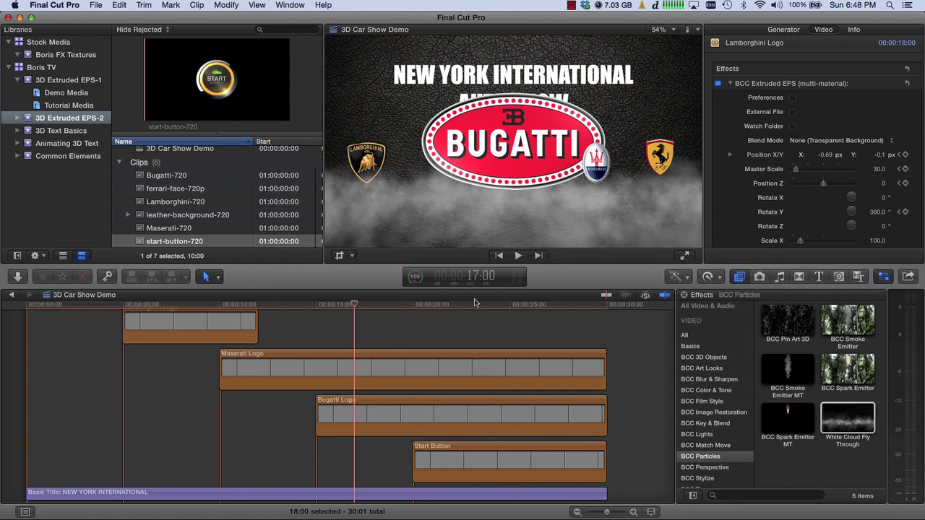
pyautogui.click(349, 305)
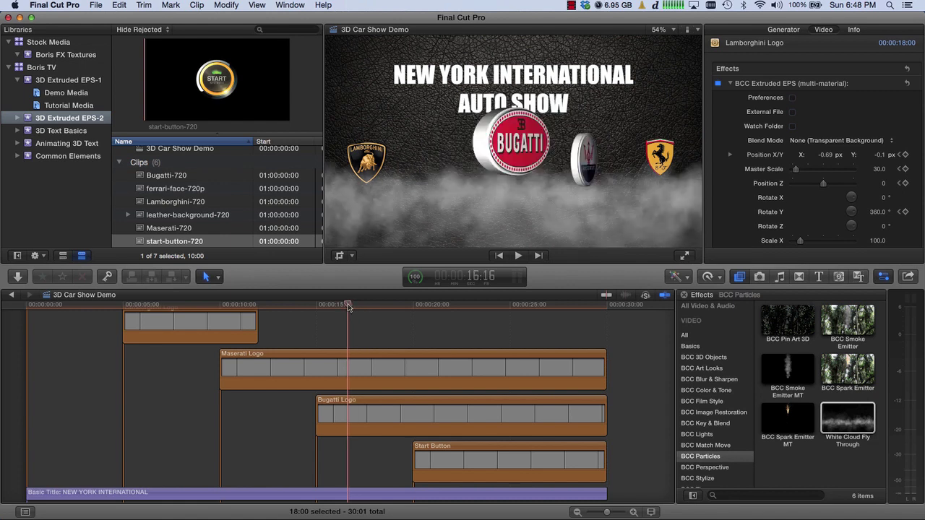
pyautogui.press('Right')
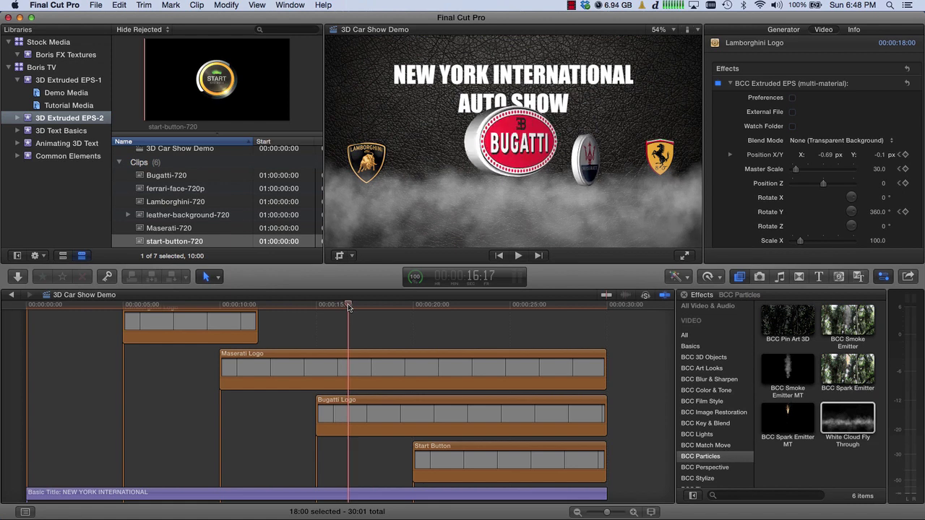
pyautogui.press('Right')
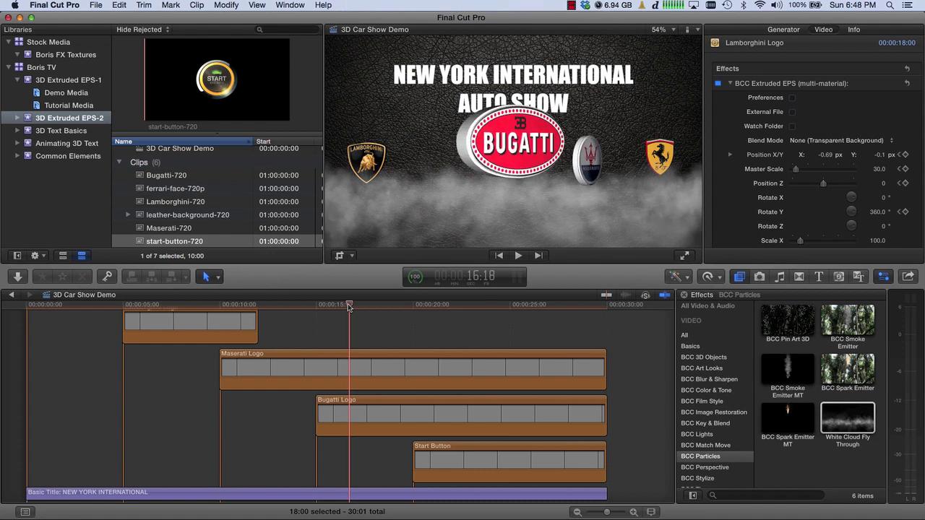
pyautogui.press('Right')
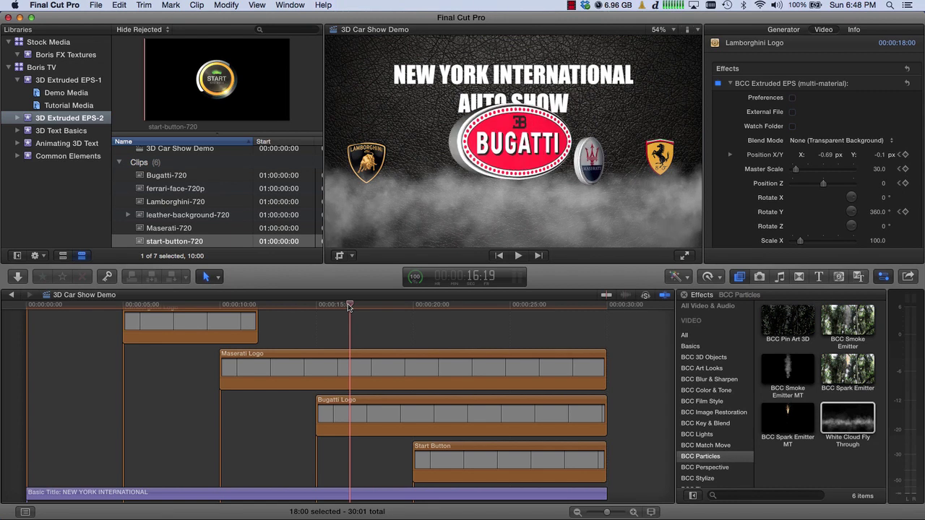
pyautogui.press('Right')
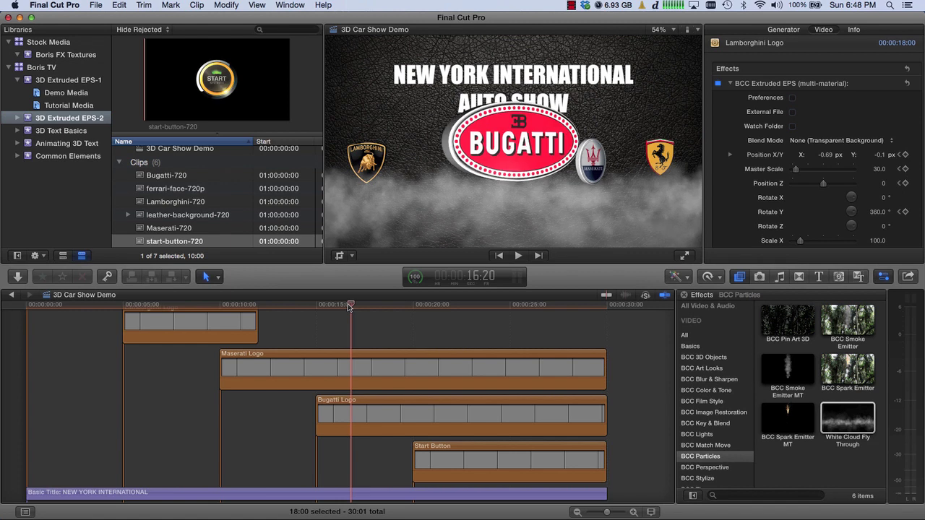
pyautogui.press('Left')
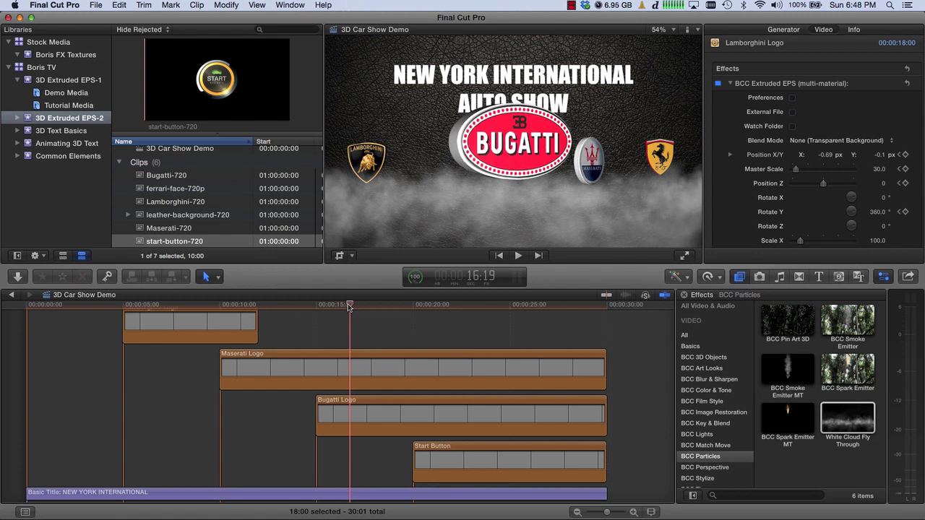
# Split the Maserati Logo clip at 16:19 and move its second part below White Cloud Fly Through, above the lower Lamborghini Logo clip.
pyautogui.click(351, 371)
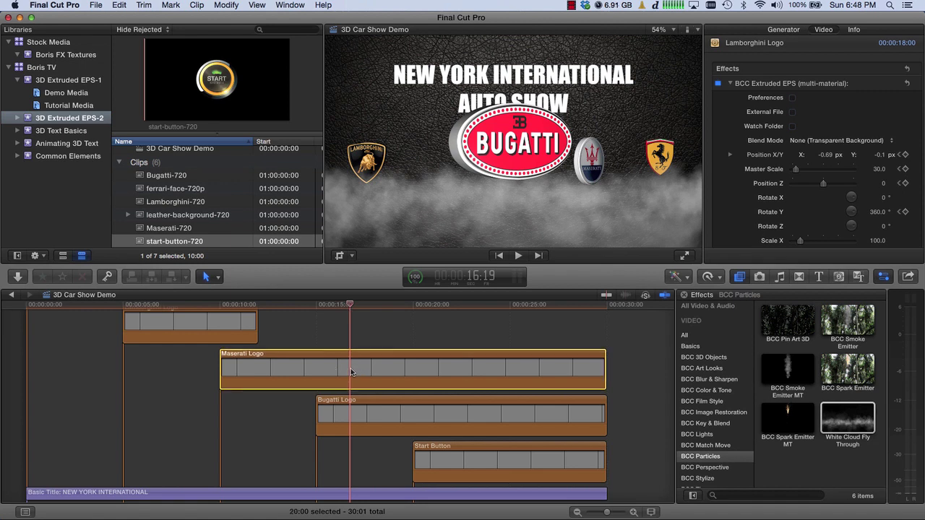
pyautogui.press('super+alt+s')
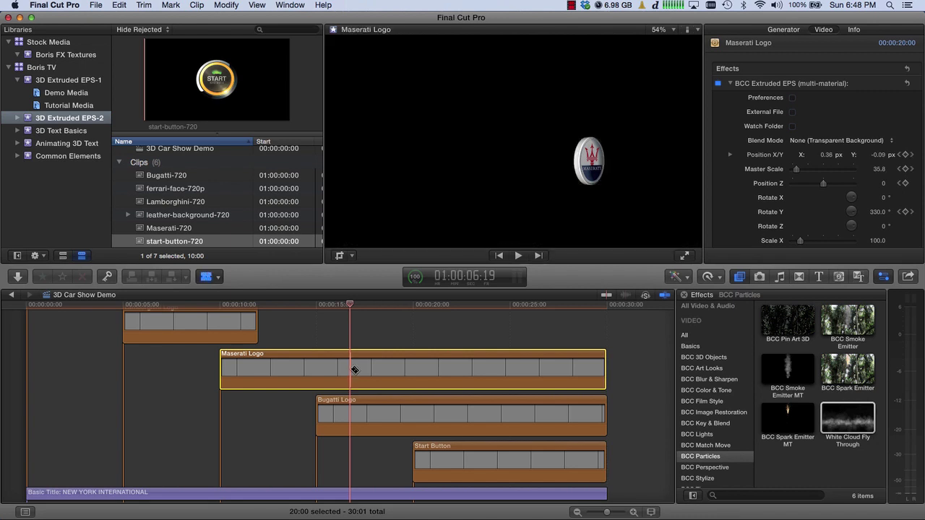
pyautogui.click(352, 370)
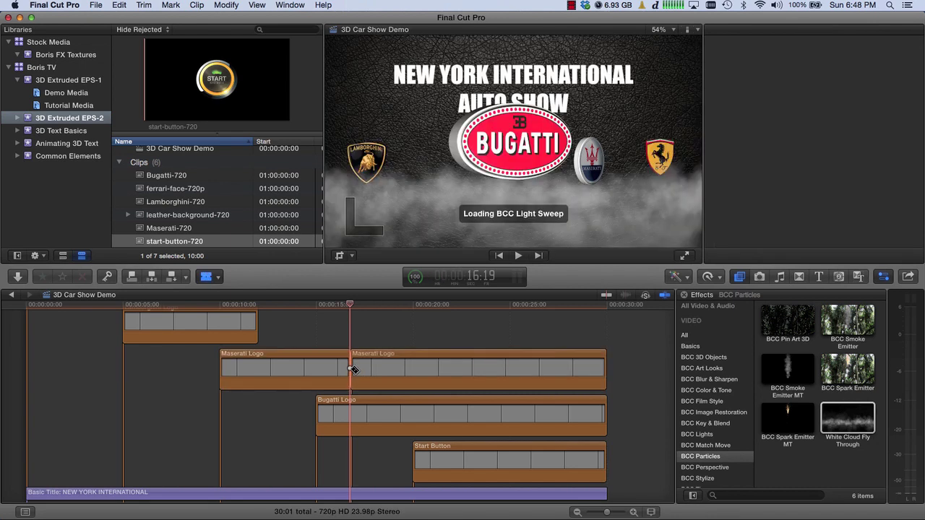
pyautogui.press('a')
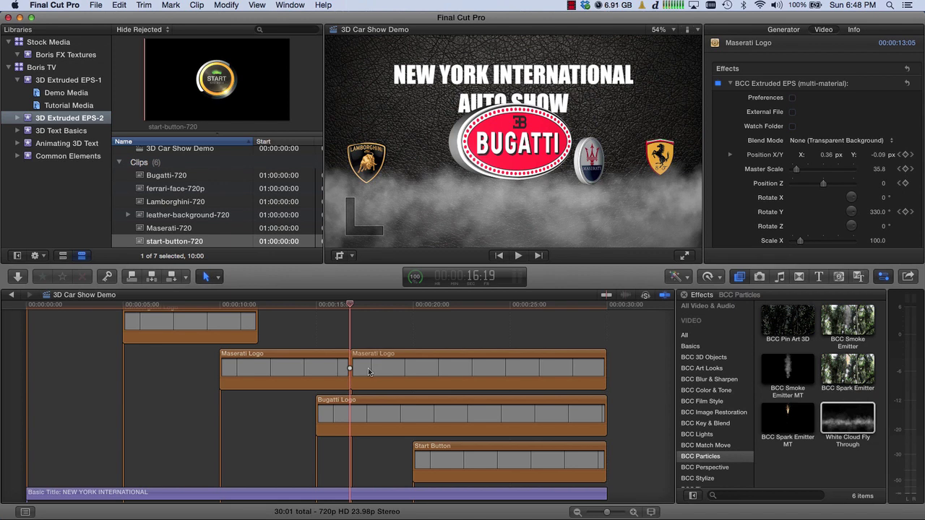
pyautogui.moveTo(368, 369)
pyautogui.mouseDown()
pyautogui.moveTo(365, 506)
pyautogui.moveTo(370, 385)
pyautogui.mouseUp()
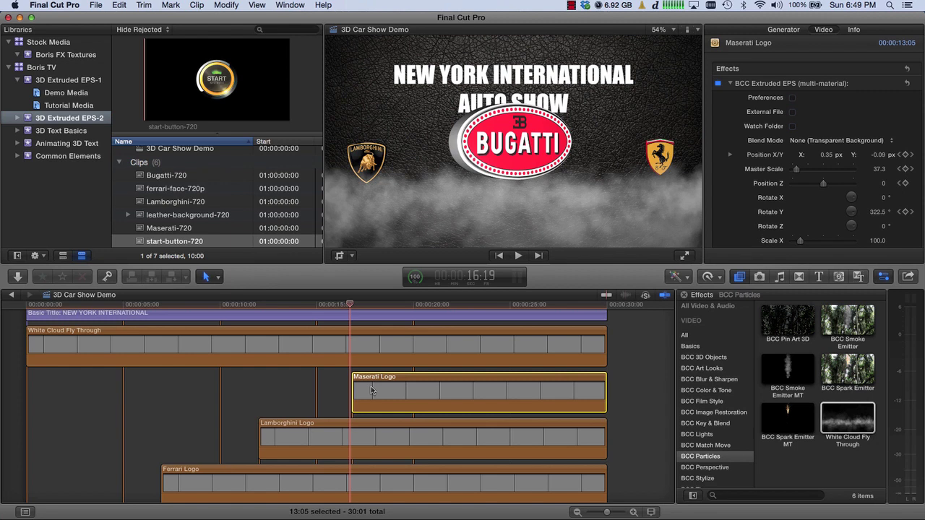
pyautogui.scroll(5, 370, 387)
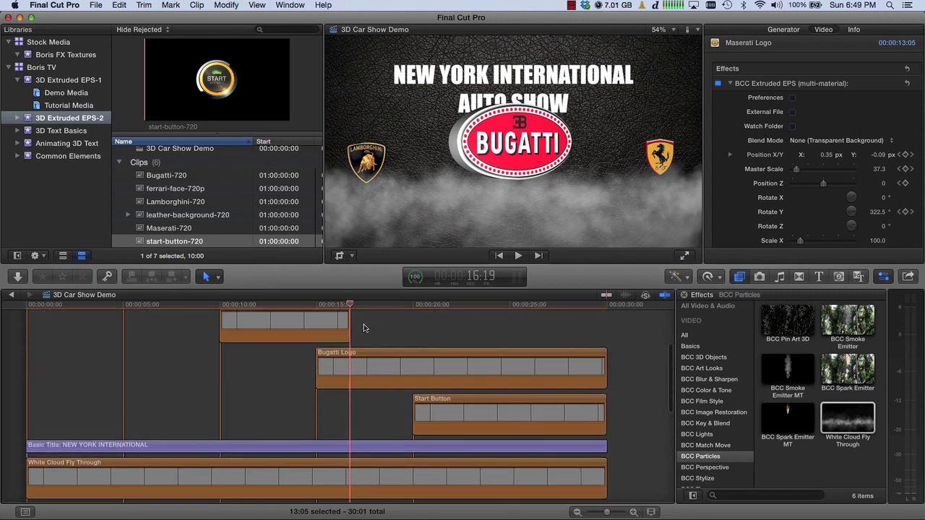
# Check the layering of the Maserati and Bugatti logos at 17:12 and review the clip order in the timeline.
pyautogui.click(364, 304)
pyautogui.scroll(-3, 364, 307)
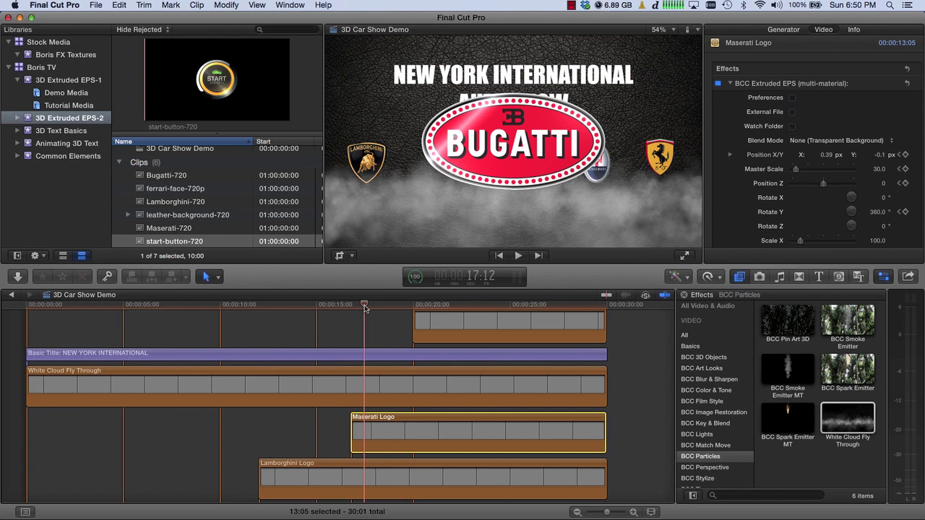
pyautogui.scroll(3, 364, 307)
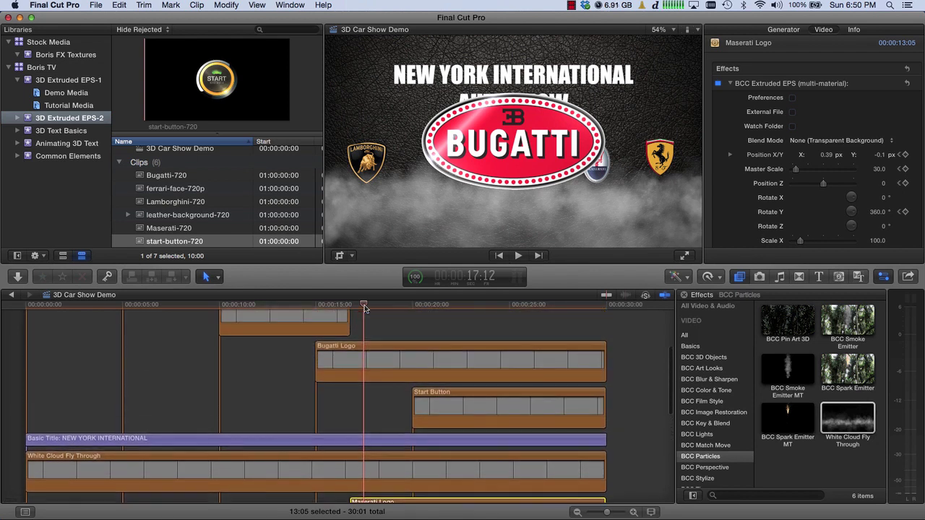
pyautogui.scroll(1, 364, 307)
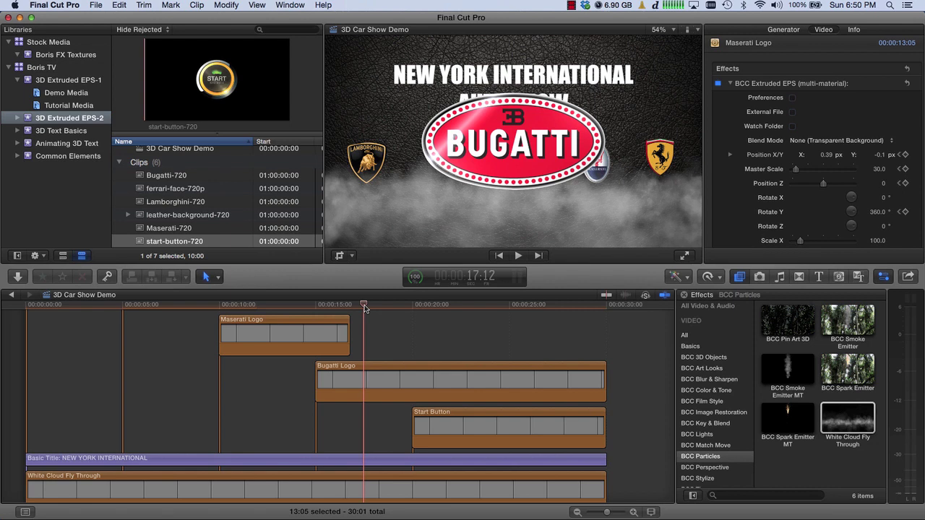
# Inspect the full logo composition at 22:00, enable skimming, and preview the spinning Start Button up to 27:15.
pyautogui.click(471, 280)
pyautogui.write('2200')
pyautogui.press('Return')
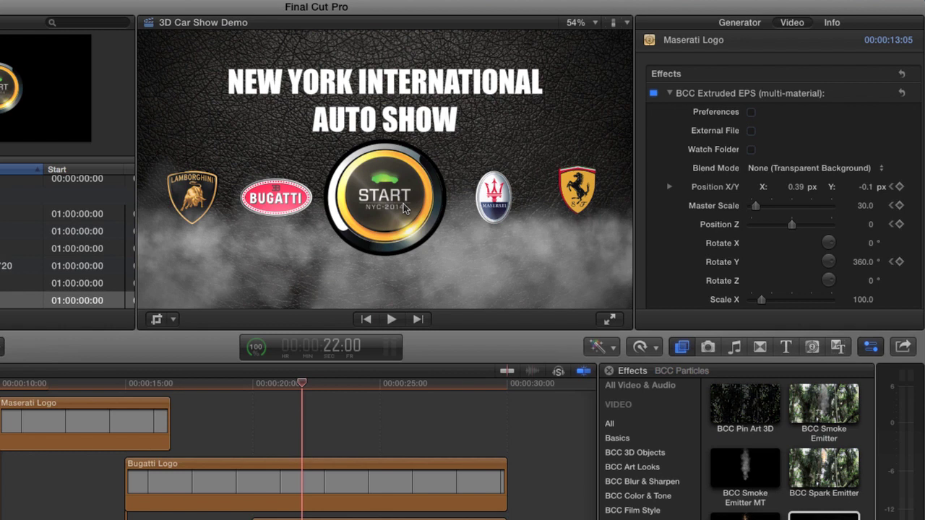
pyautogui.click(504, 370)
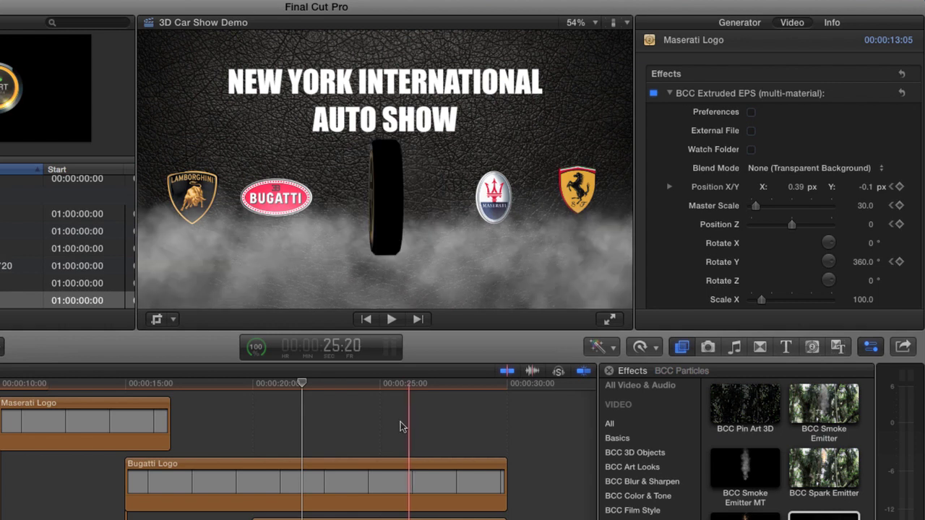
pyautogui.click(446, 419)
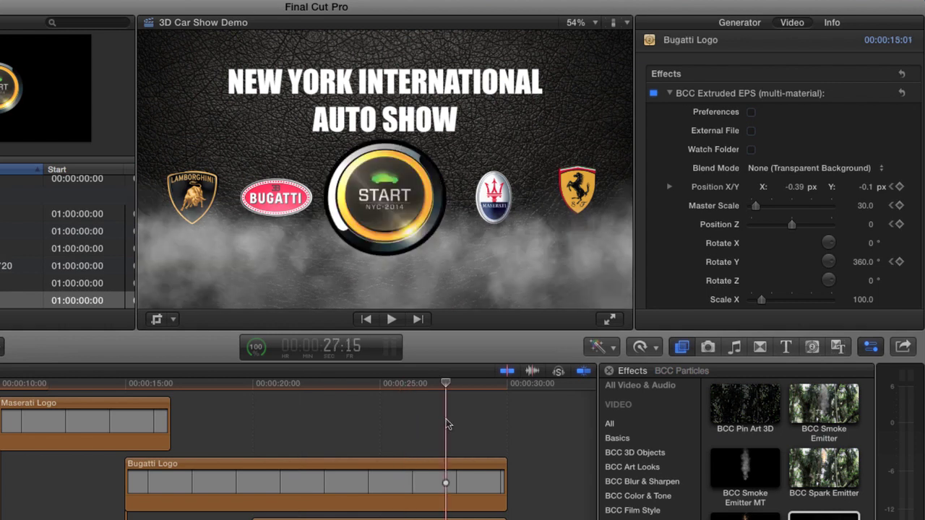